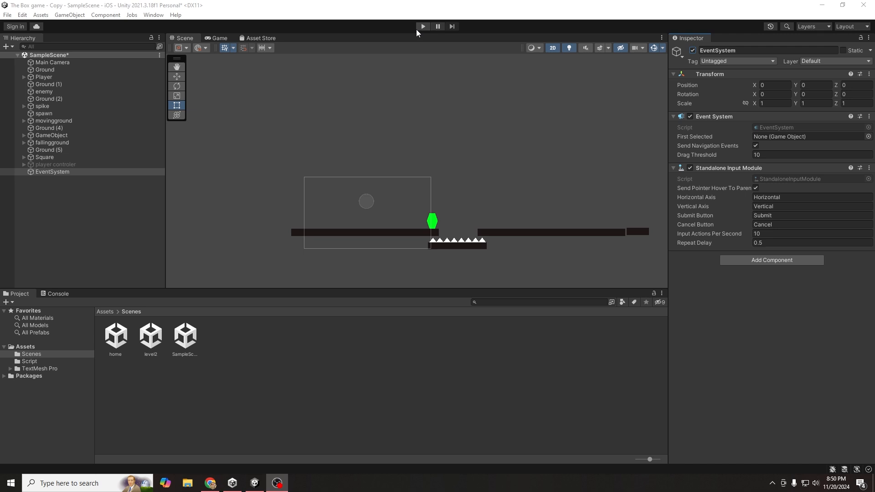
- Play-test the game, running the player left and right and jumping past the green enemy
left_click(423, 27)
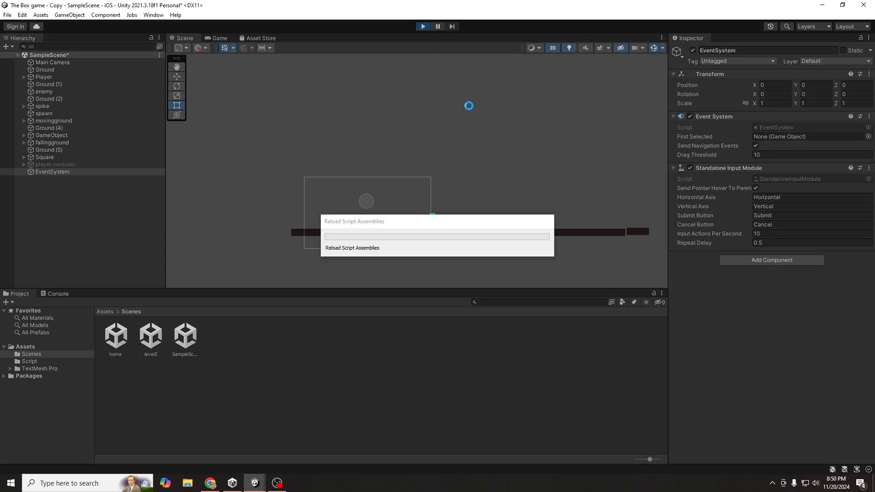
key("d")
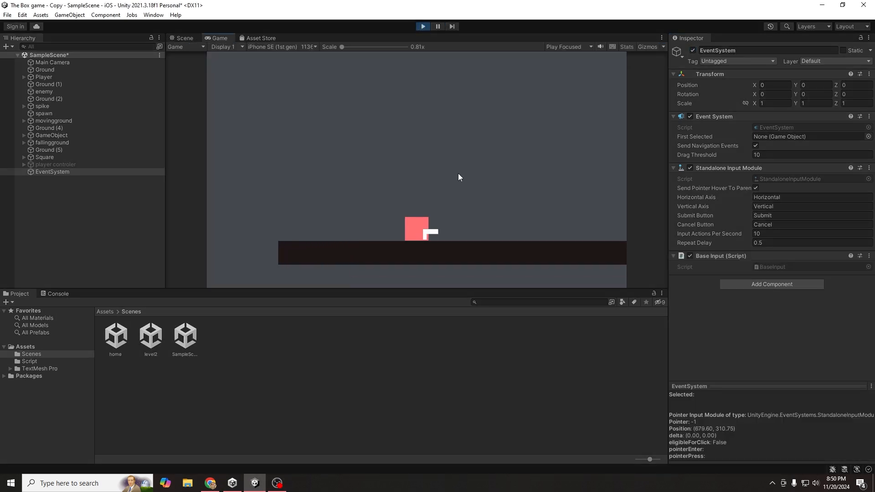
key("a")
key("d")
key("d")
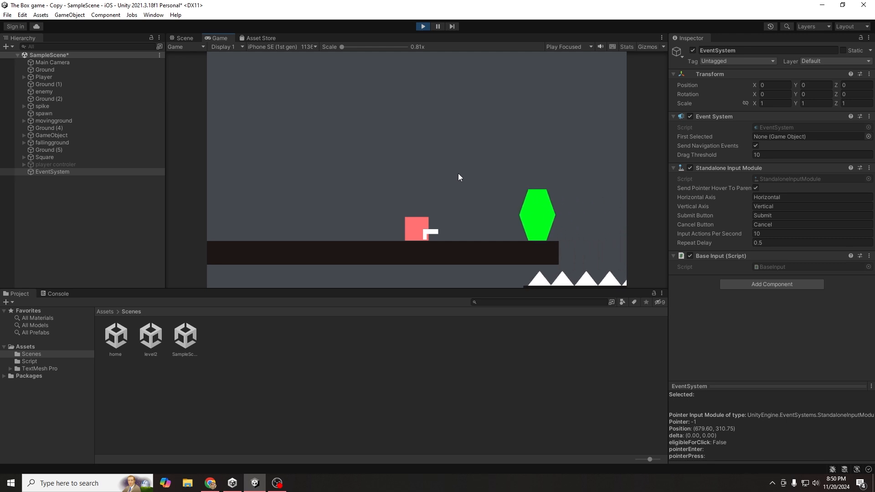
key("a")
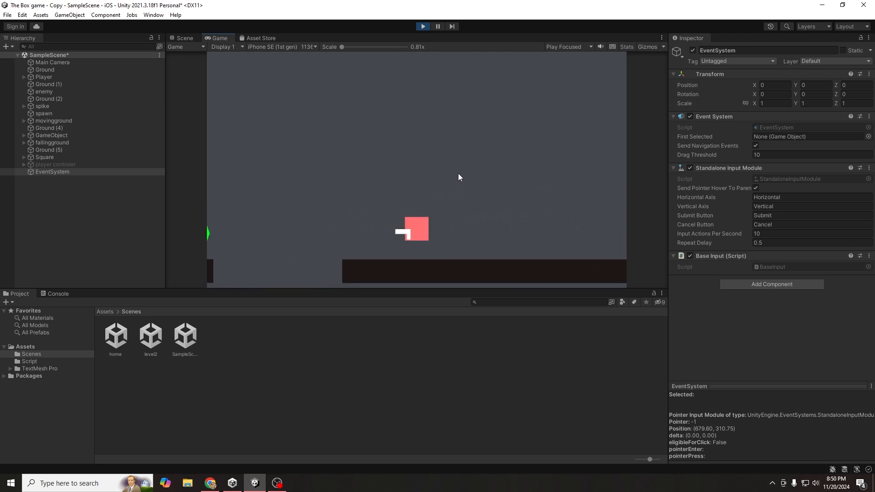
key("d")
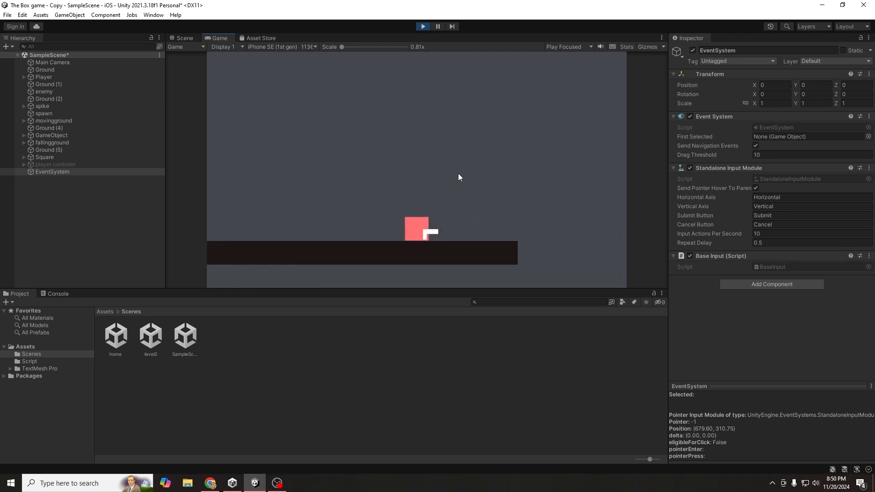
key("a")
key("d")
key("a")
key("a")
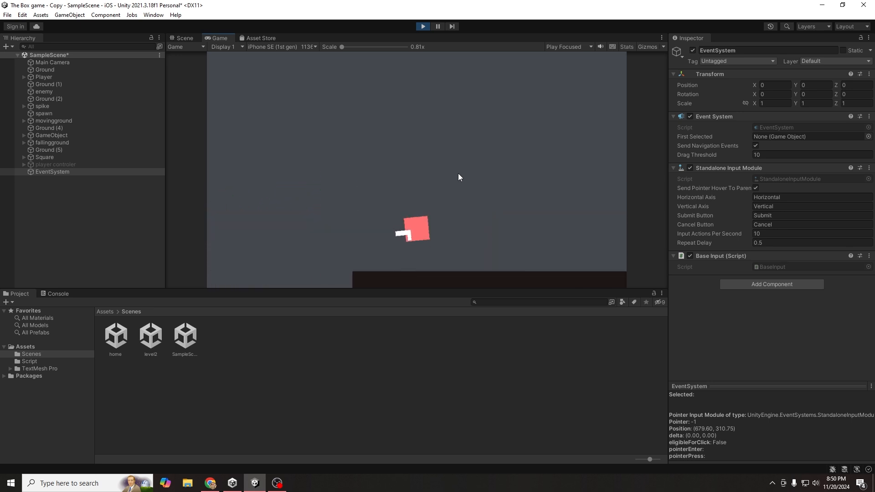
key("d")
key("space")
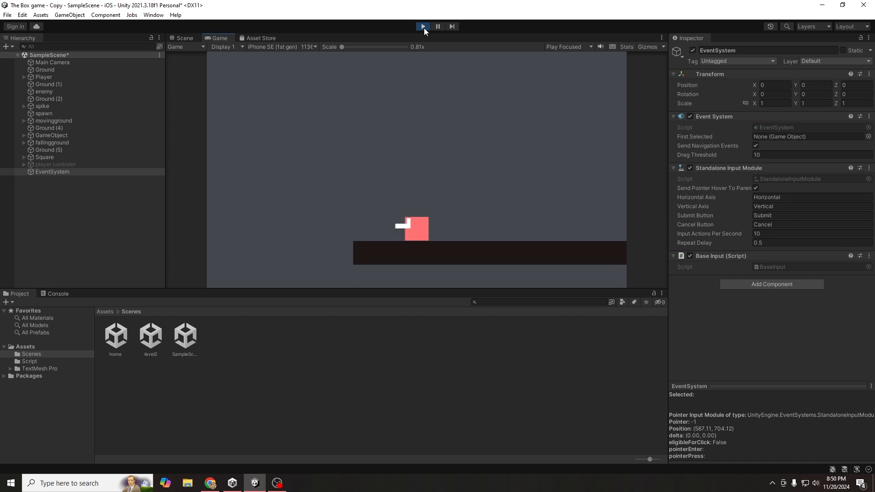
left_click(424, 26)
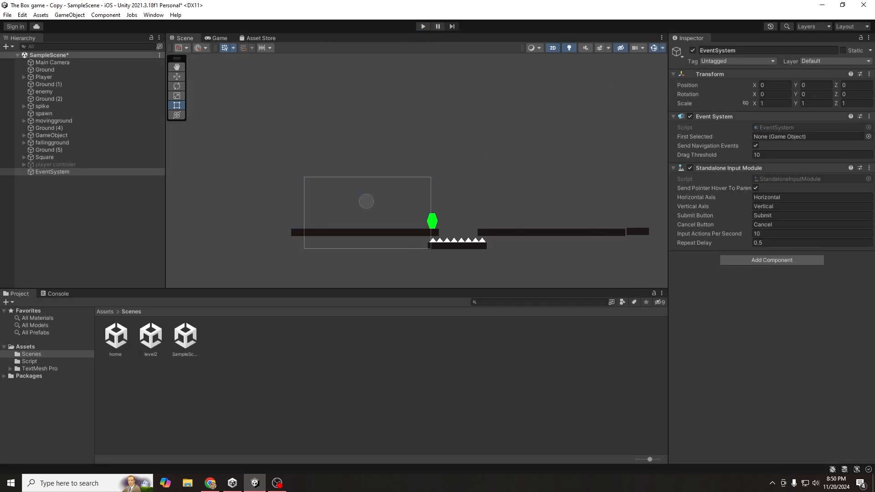
- Bring the Asset Store browser forward, dismiss the shopping-tips popup, and sign in with the saved account
key("alt+Tab")
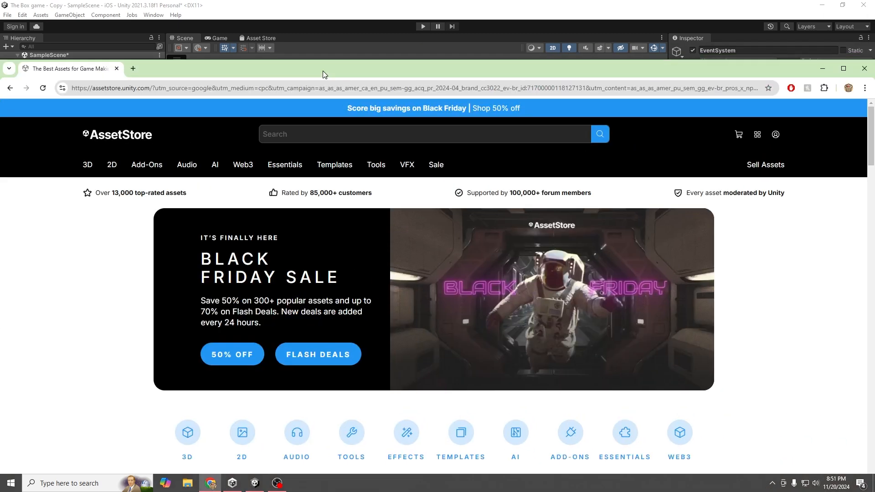
left_click_drag(323, 72, 365, 0)
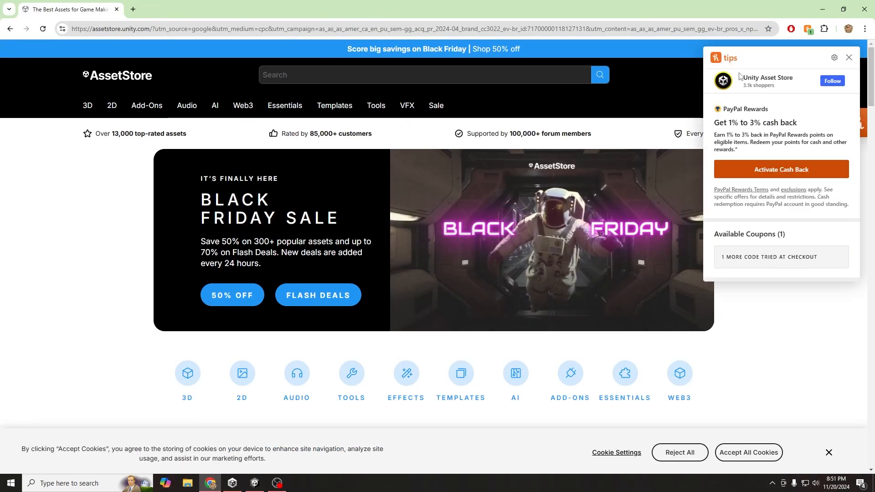
left_click(849, 58)
left_click(779, 77)
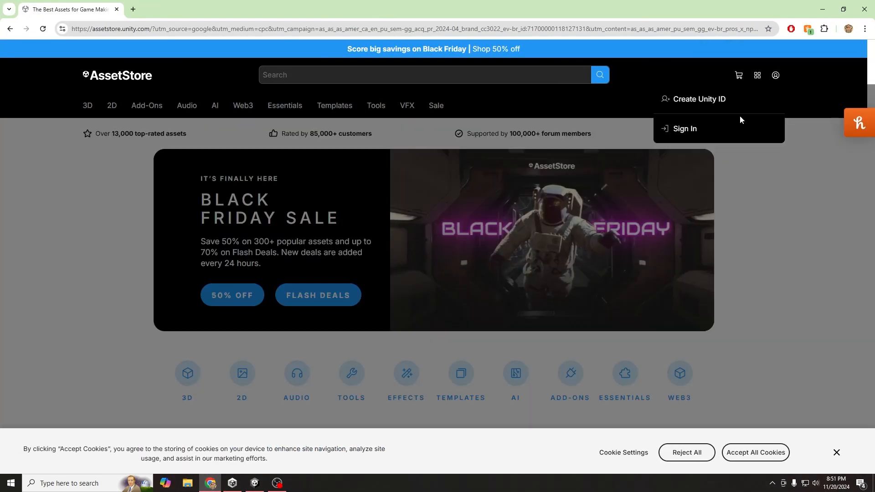
left_click(699, 131)
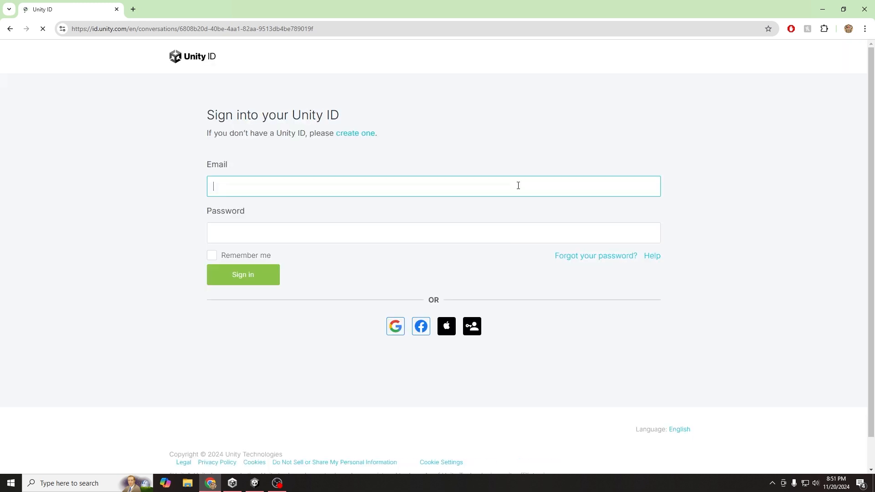
left_click(292, 212)
left_click(239, 273)
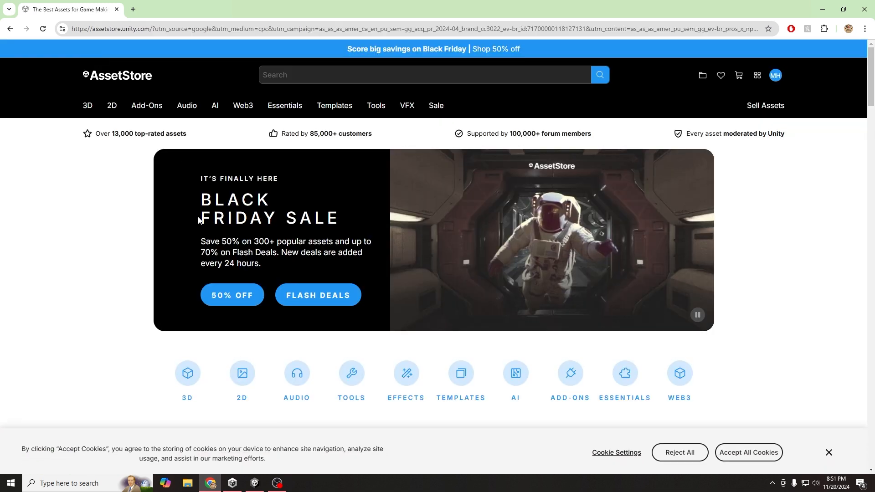
- Open the Asset Store's 2D section and browse its categories and on-sale assets
scroll(207, 163, "down", 4)
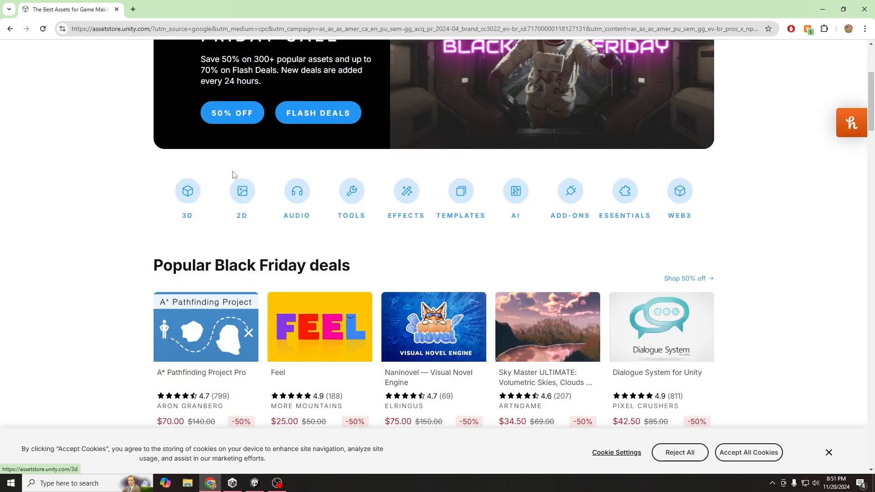
scroll(237, 201, "up", 4)
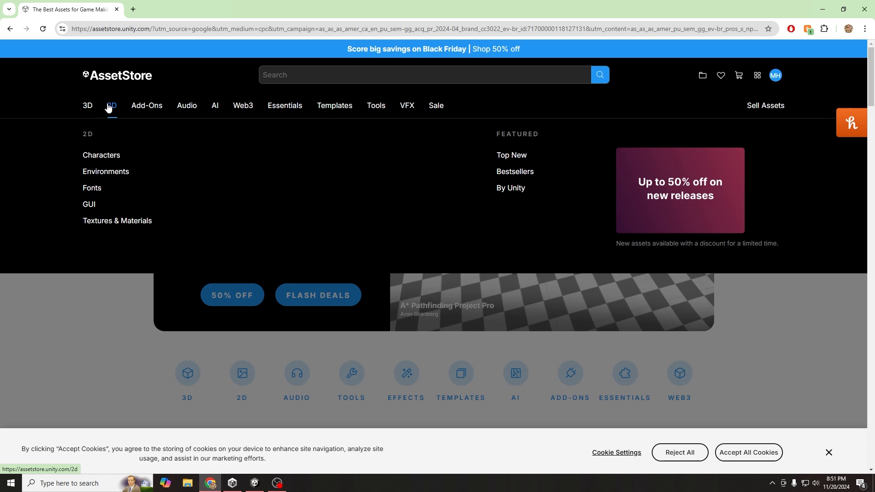
left_click(112, 106)
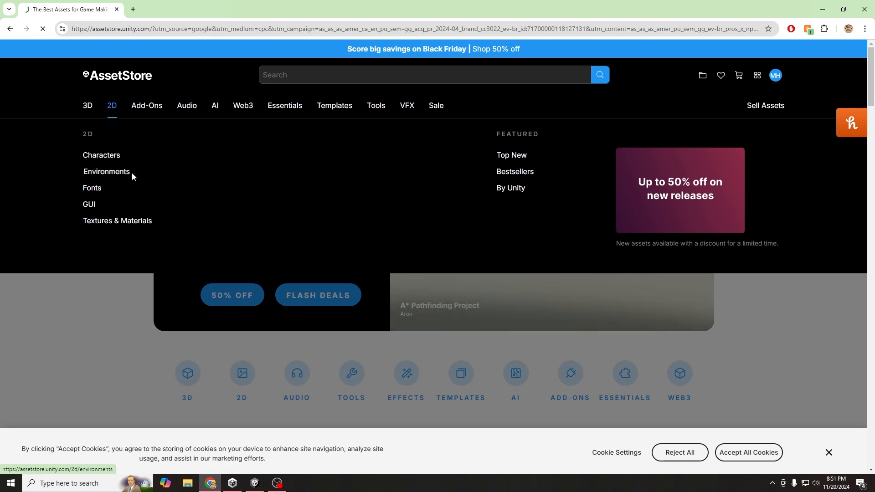
scroll(185, 337, "down", 5)
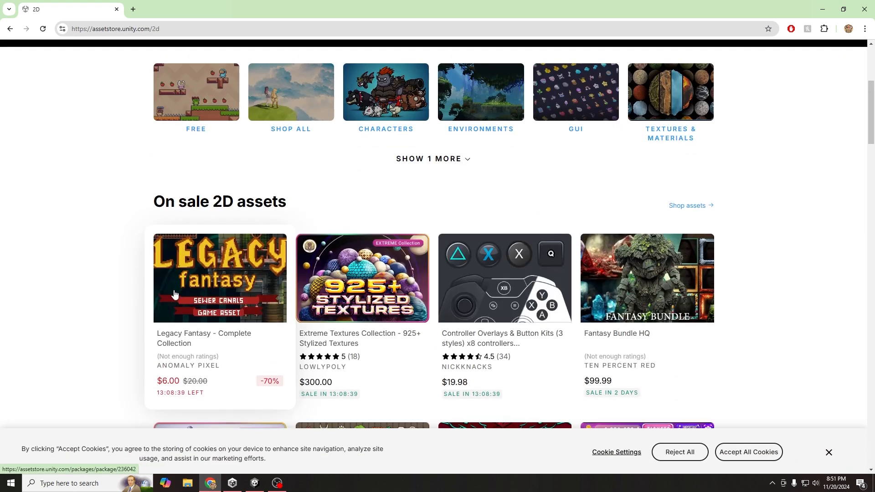
scroll(638, 283, "down", 1)
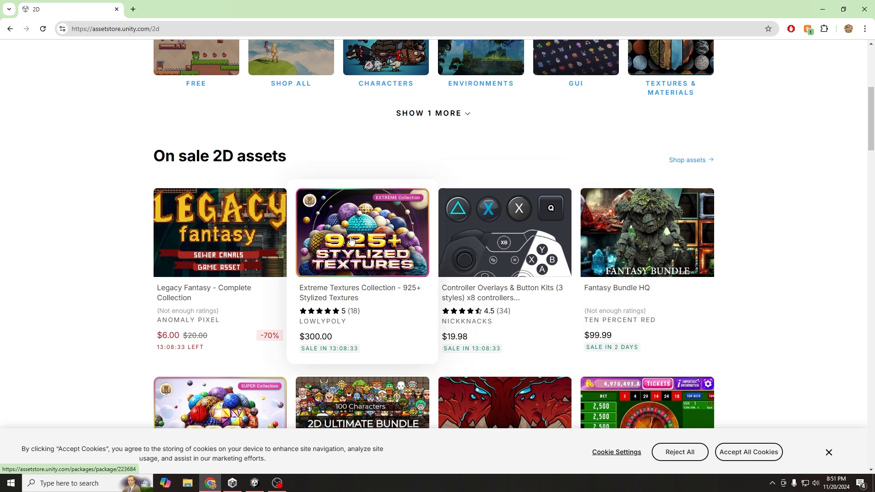
scroll(321, 254, "up", 4)
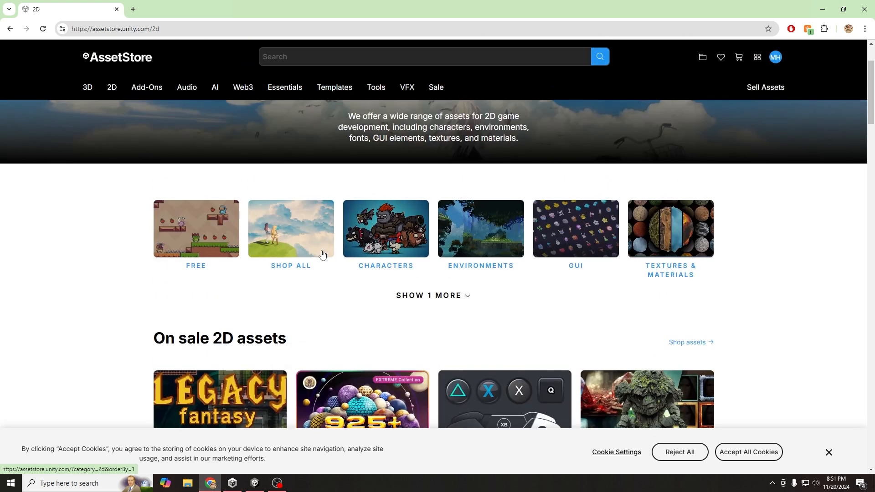
- Filter 2D assets to free ones and send Pixel Adventure 1 to Unity with Open in Unity
left_click(221, 237)
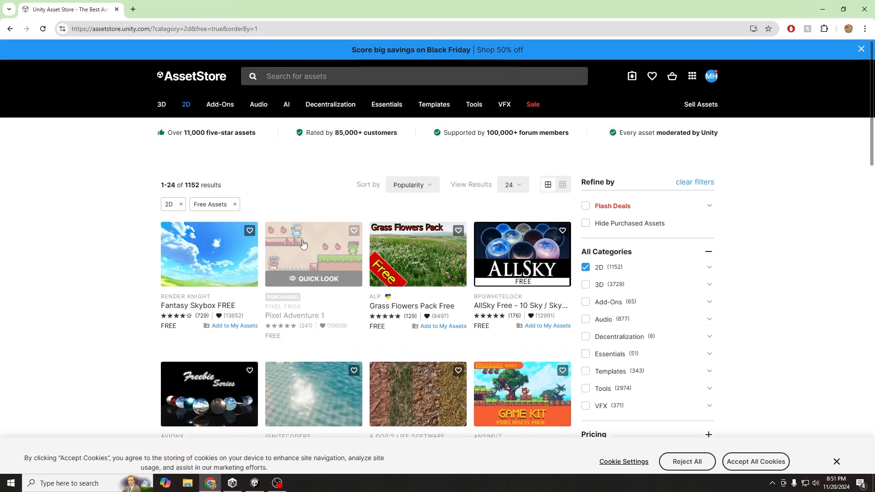
left_click(307, 275)
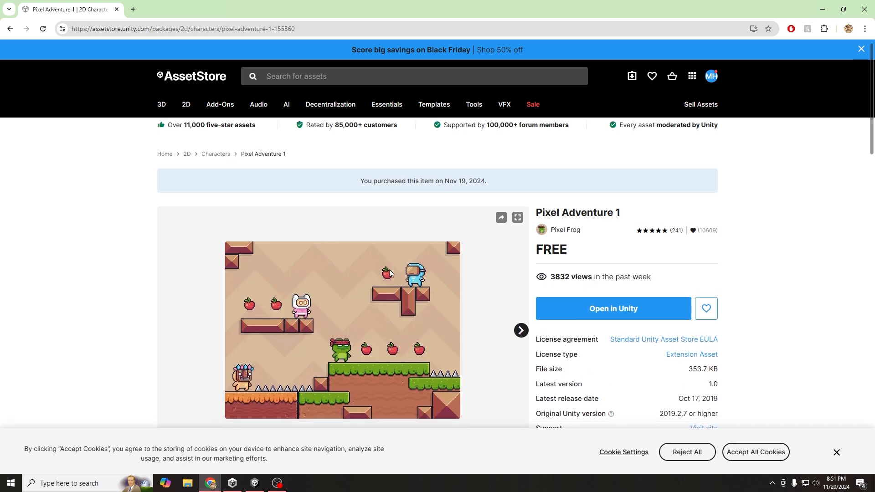
scroll(357, 276, "down", 2)
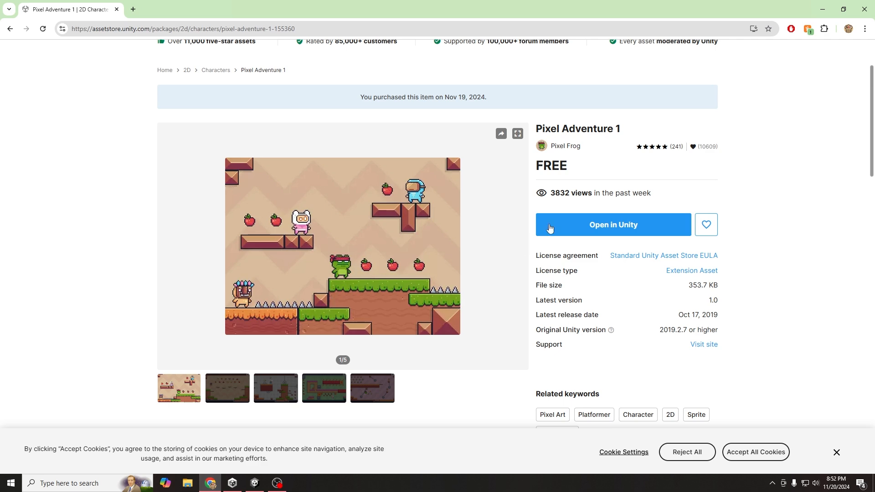
left_click(573, 223)
left_click(479, 124)
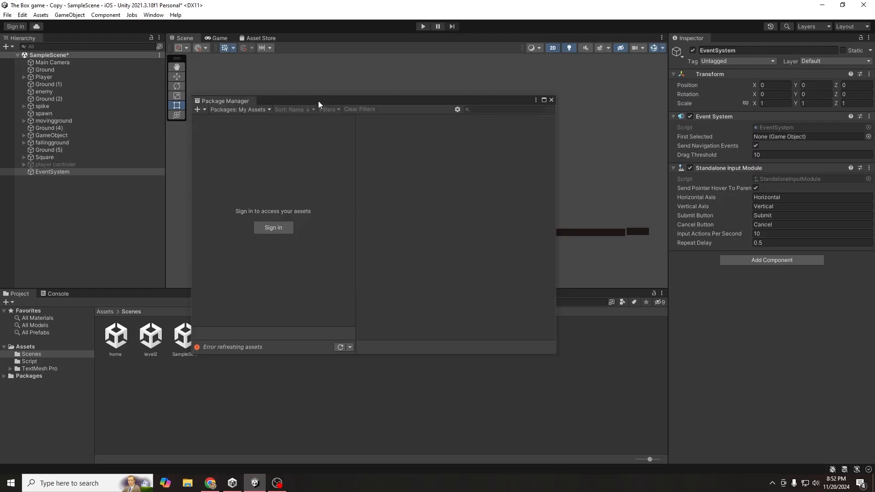
- Sign in to Package Manager through Unity Hub and download Pixel Adventure 1 from My Assets
left_click_drag(319, 105, 415, 103)
left_click(376, 227)
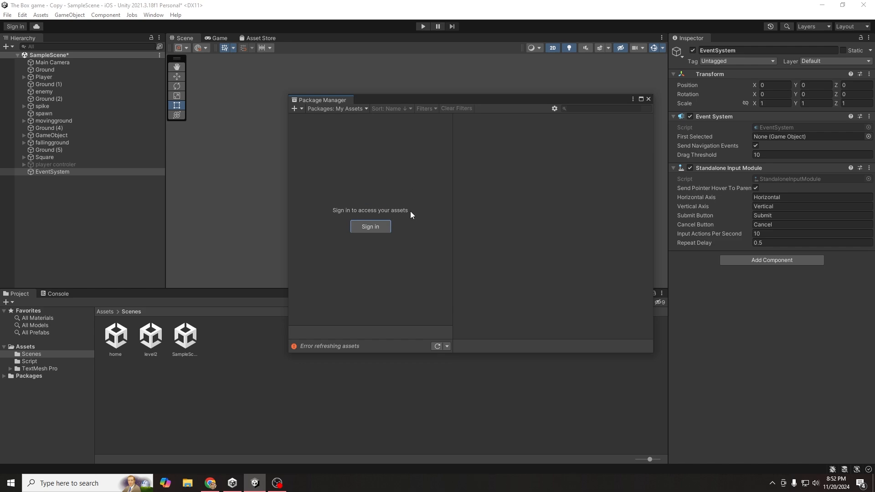
left_click(210, 482)
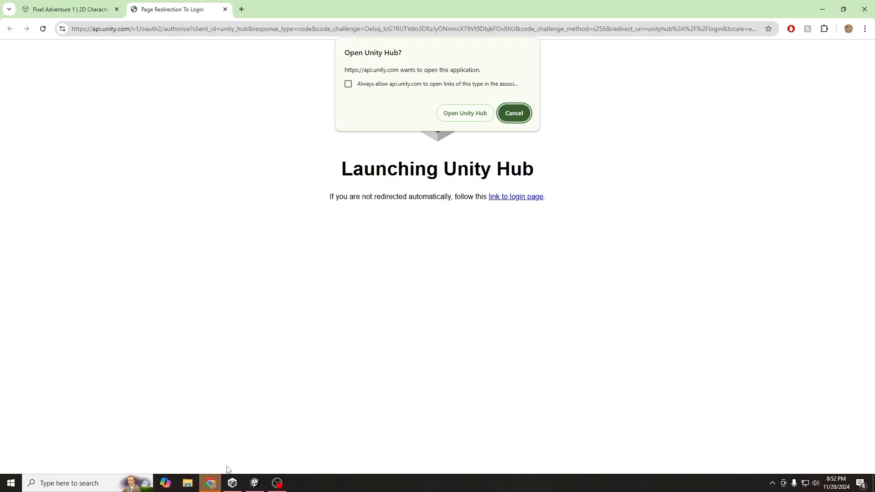
left_click(475, 112)
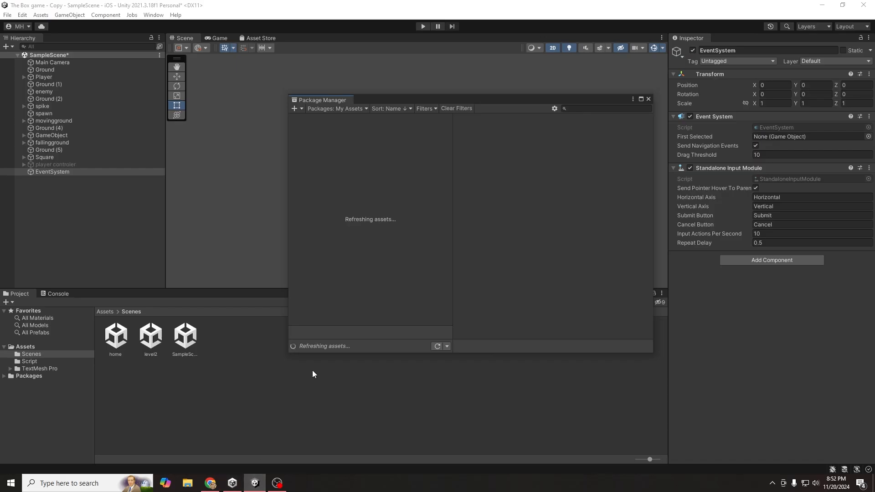
left_click(314, 140)
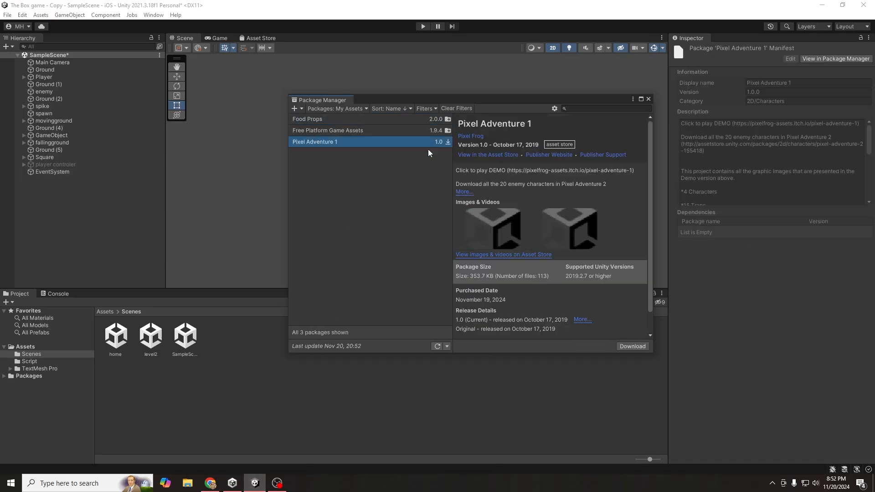
left_click(626, 345)
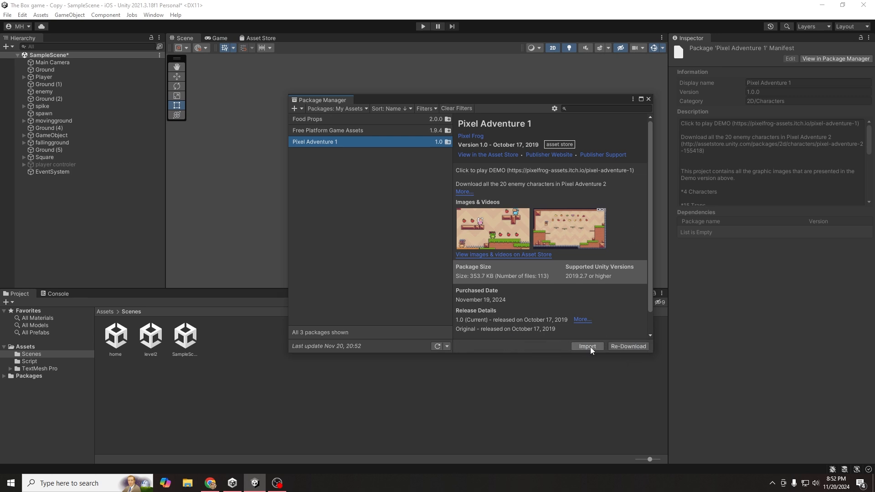
- Import all Pixel Adventure 1 files into Assets, then close Package Manager
left_click(589, 347)
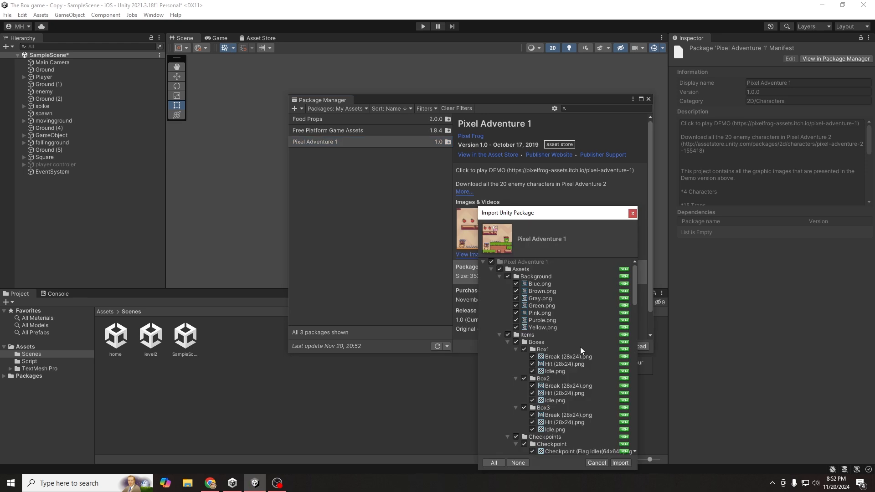
left_click(620, 463)
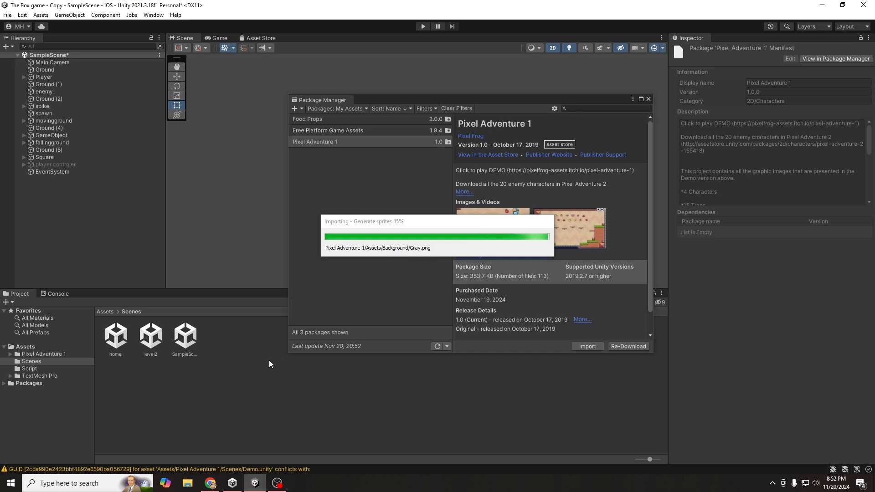
left_click(129, 381)
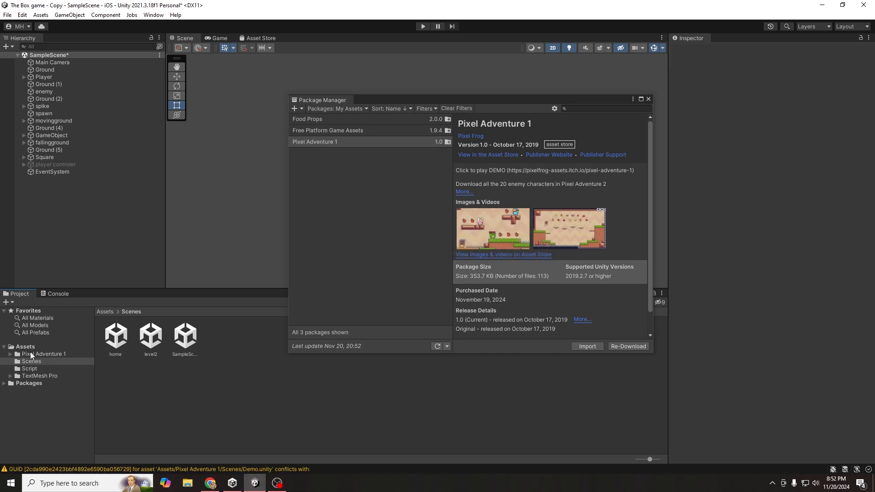
left_click(648, 99)
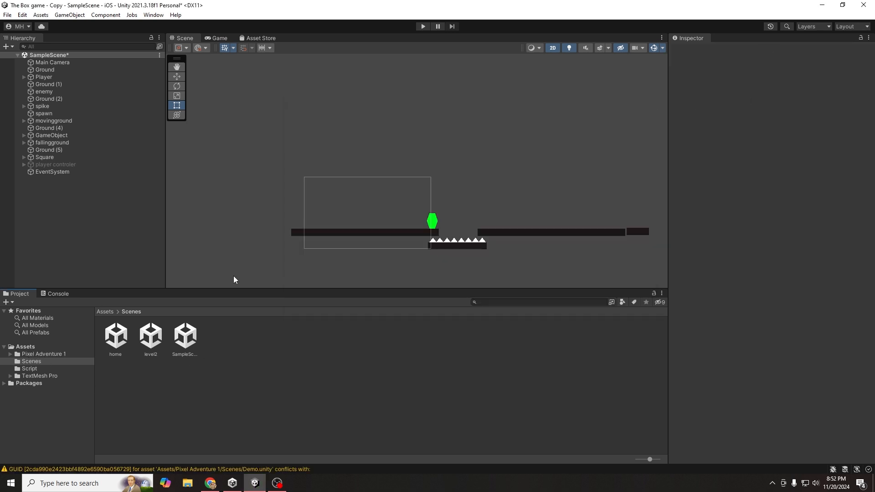
- Open Pixel Adventure 1's Demo scene without saving SampleScene and pan around its sprites
left_click(29, 355)
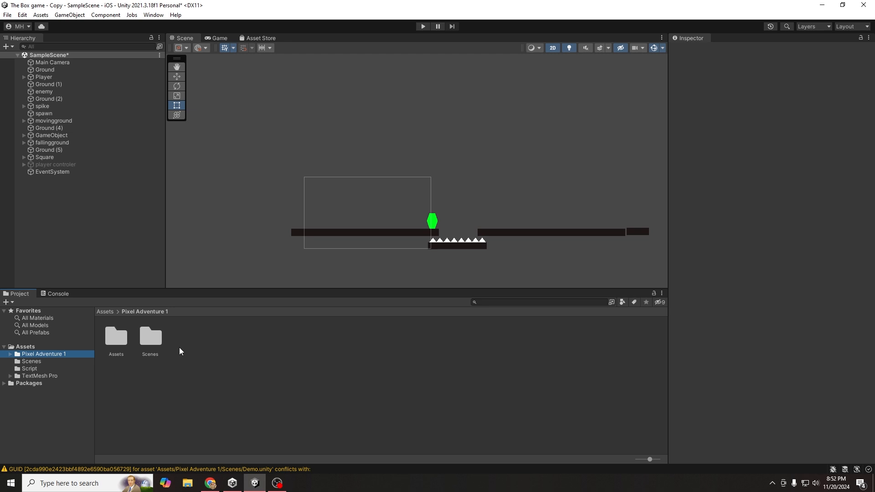
double_click(146, 338)
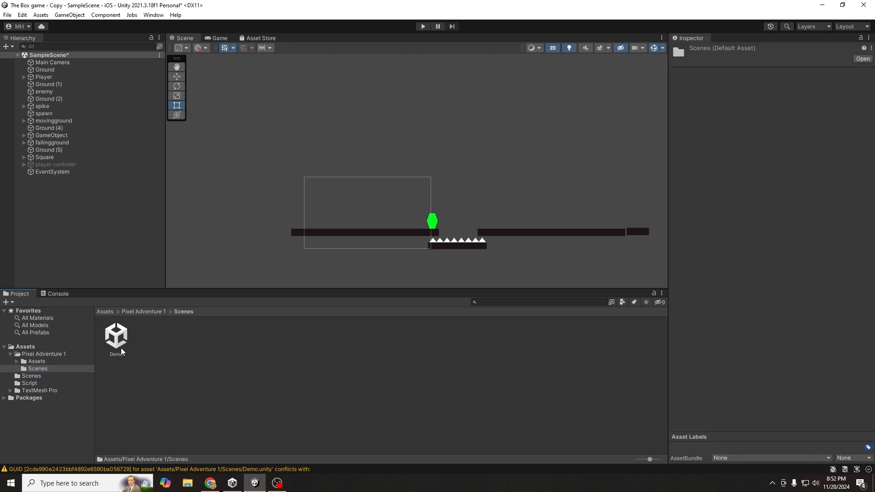
double_click(120, 339)
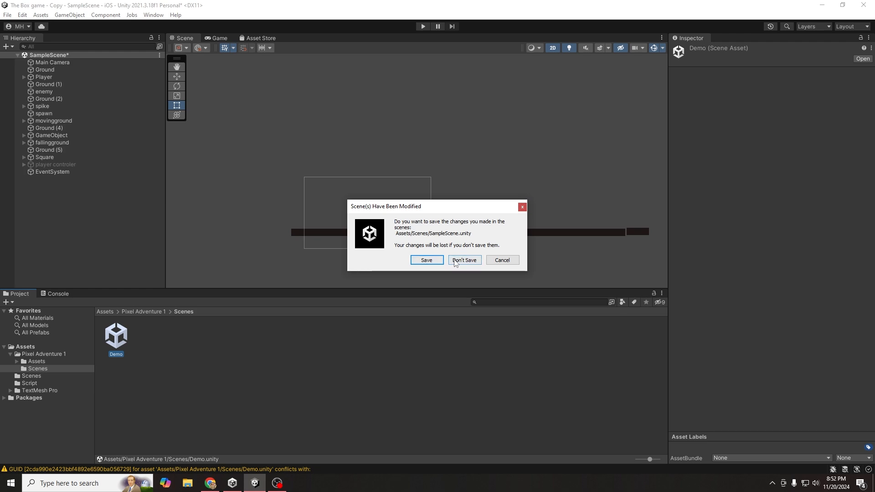
left_click(430, 261)
scroll(432, 186, "up", 8)
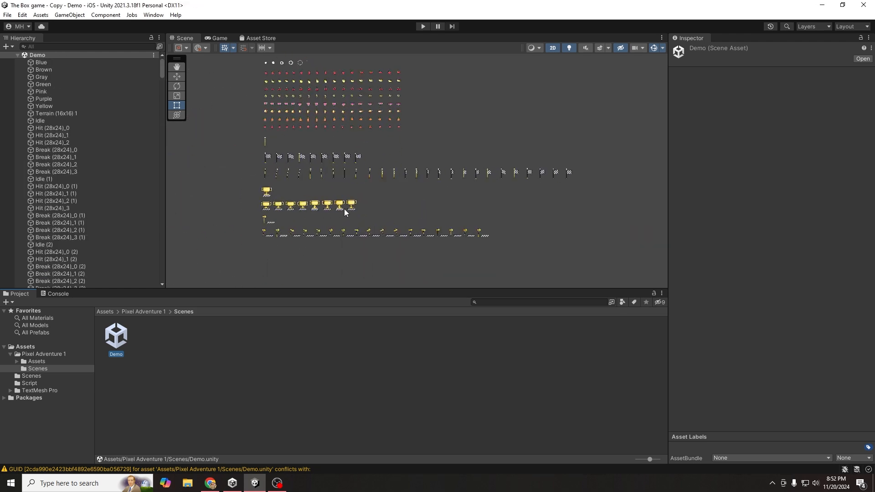
scroll(345, 212, "down", 10)
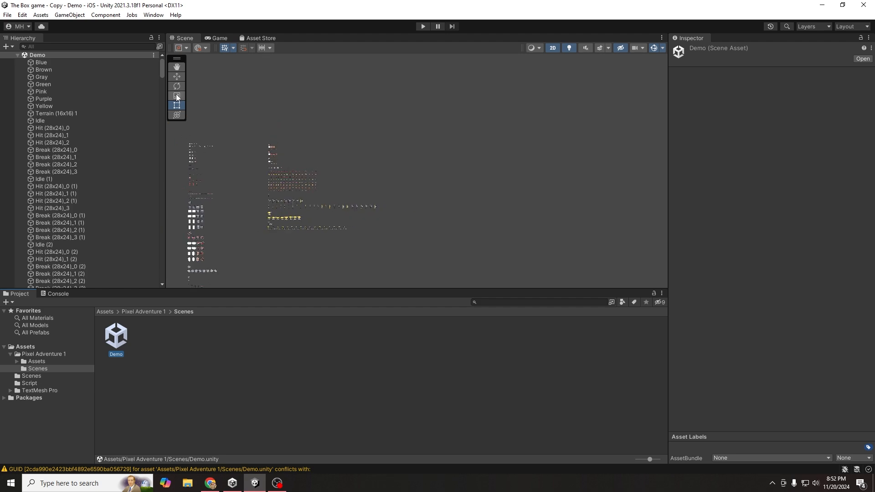
left_click(177, 66)
scroll(386, 144, "up", 5)
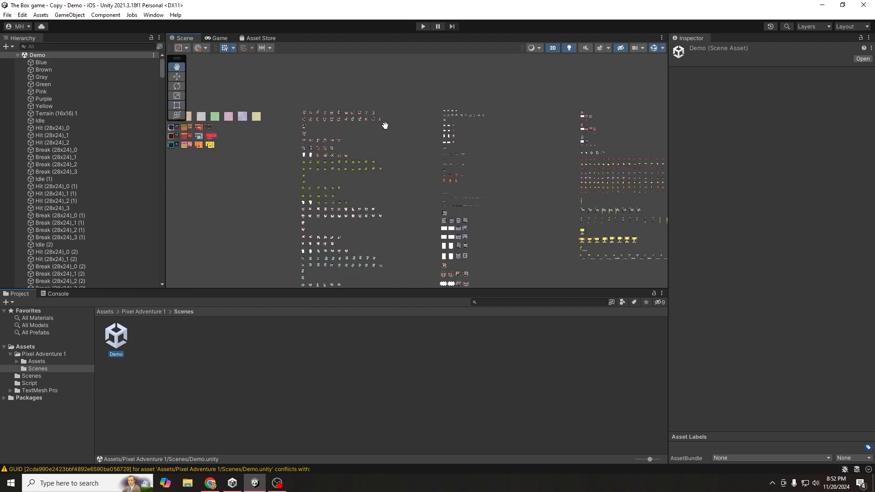
scroll(311, 166, "up", 3)
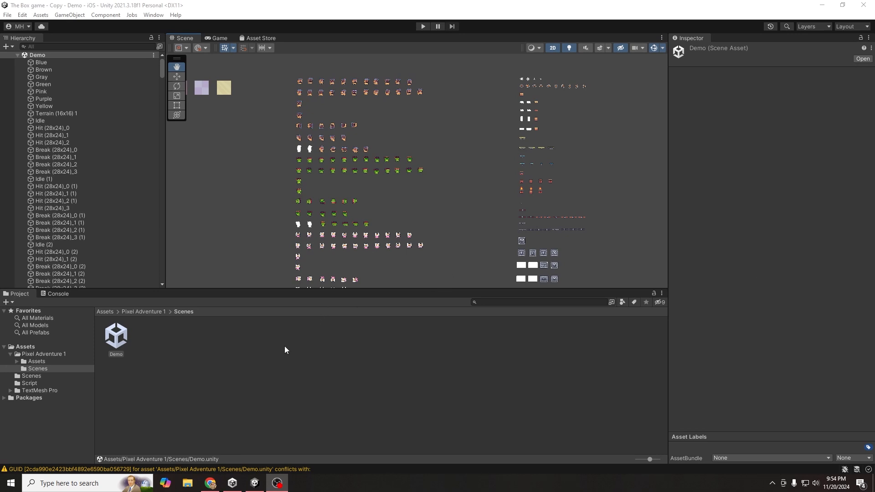
- Create a scene named 'tilemap' in Pixel Adventure 1's Scenes folder and open it
left_click(245, 340)
right_click(245, 340)
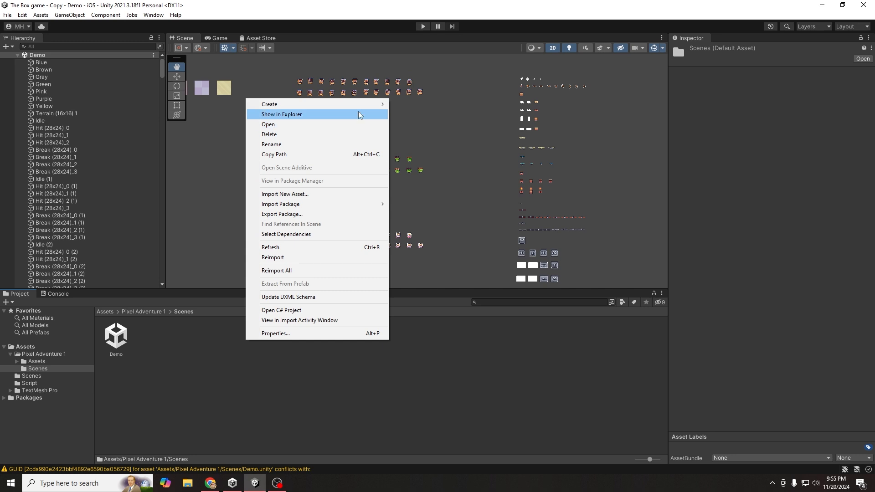
mouse_move(358, 107)
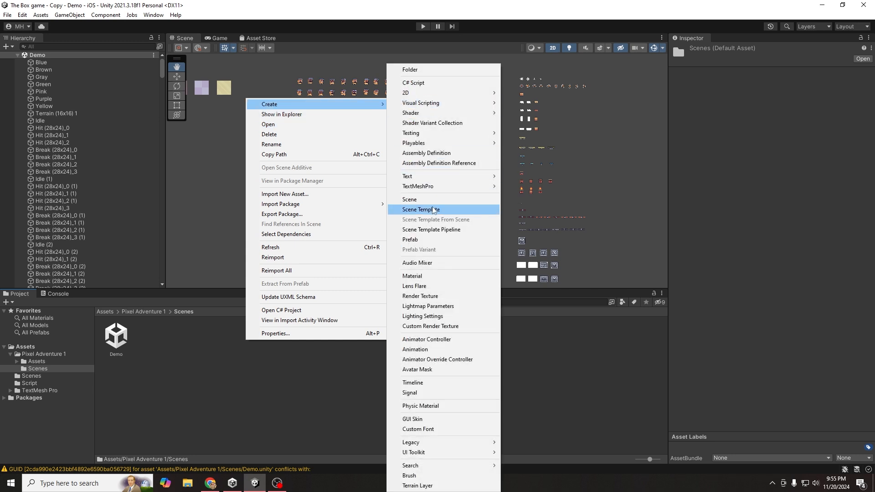
left_click(433, 201)
type("tilemap")
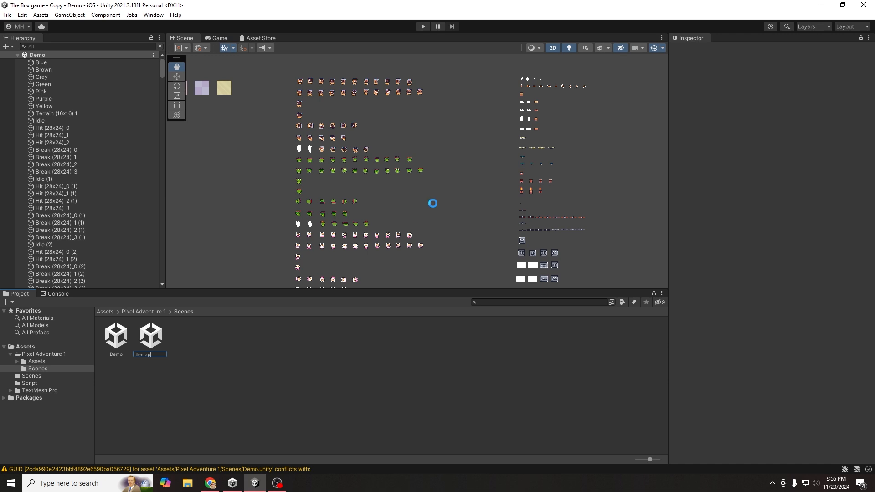
key("Return")
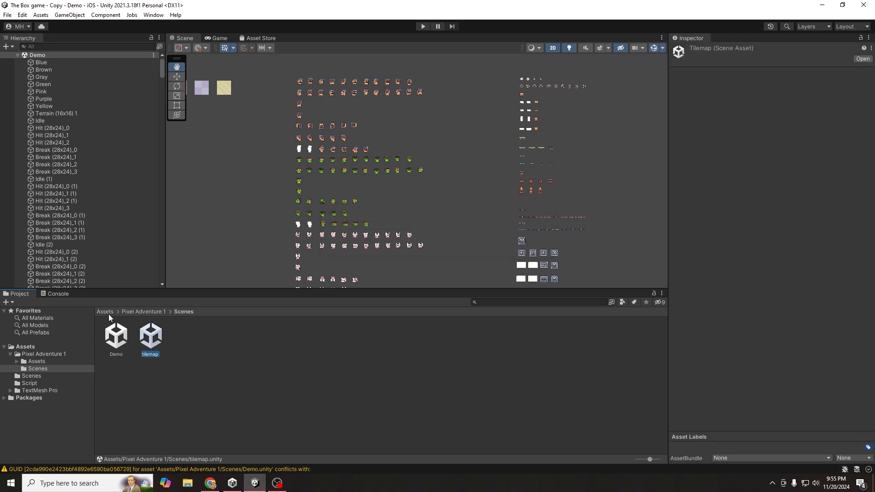
left_click(143, 312)
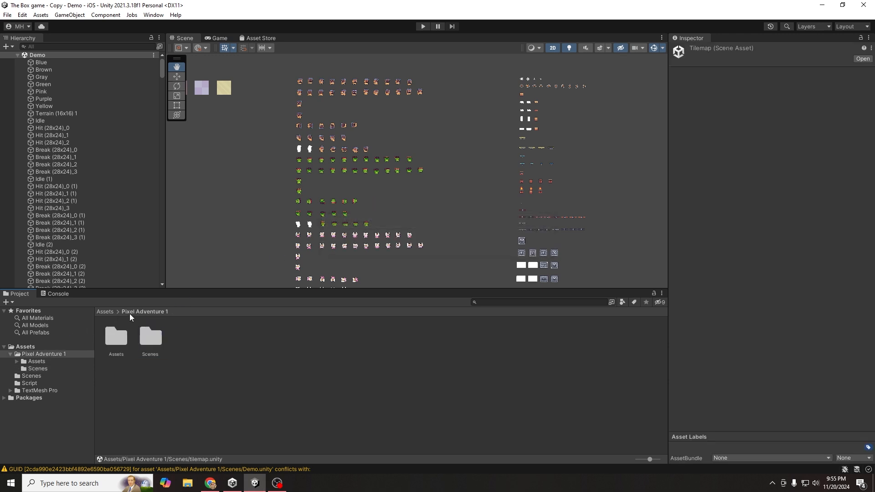
double_click(151, 337)
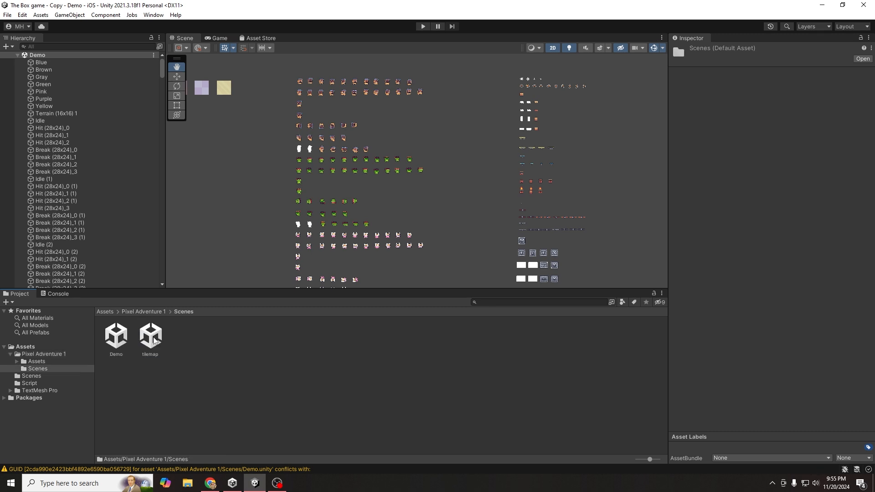
double_click(153, 340)
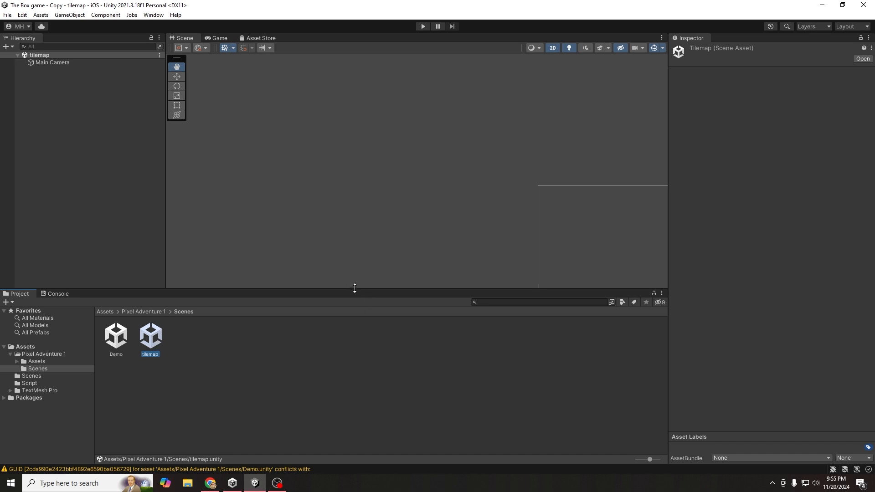
- Centre the camera frame in the Scene view and go to Pixel Adventure 1 > Assets > Terrain
left_click_drag(372, 219, 120, 126)
scroll(452, 234, "down", 10)
left_click_drag(452, 234, 358, 199)
scroll(368, 207, "up", 2)
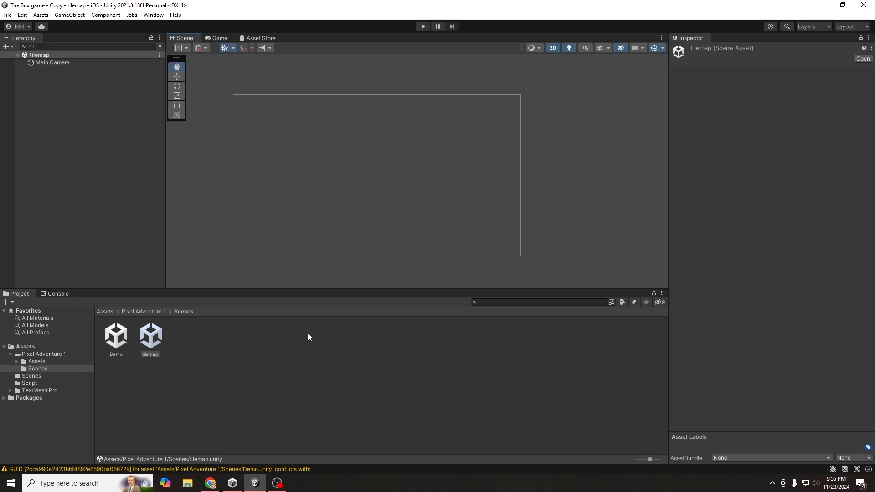
left_click(132, 312)
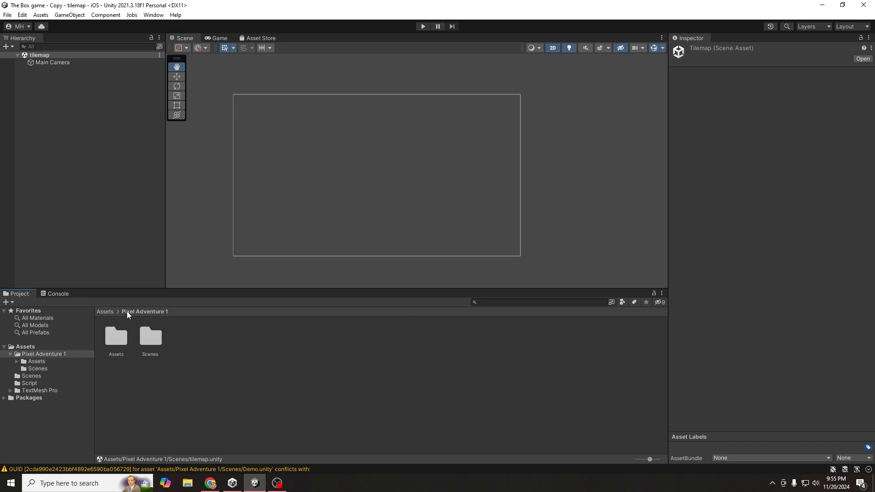
double_click(120, 337)
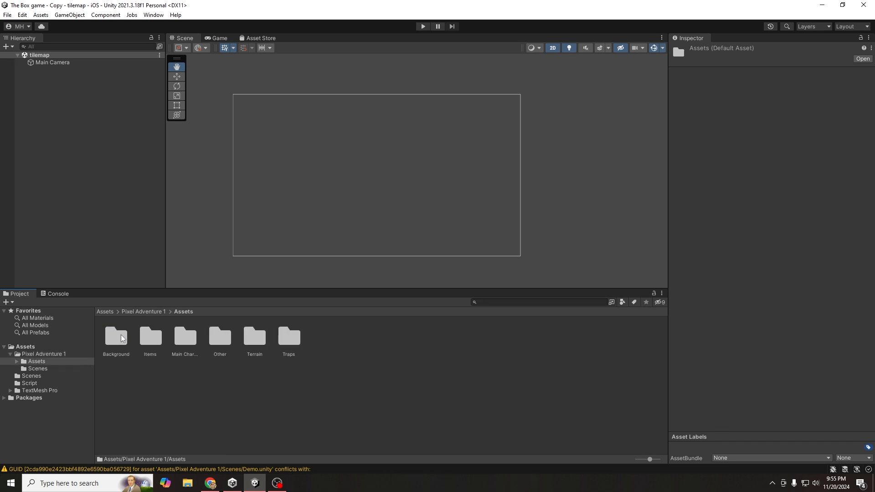
left_click(252, 339)
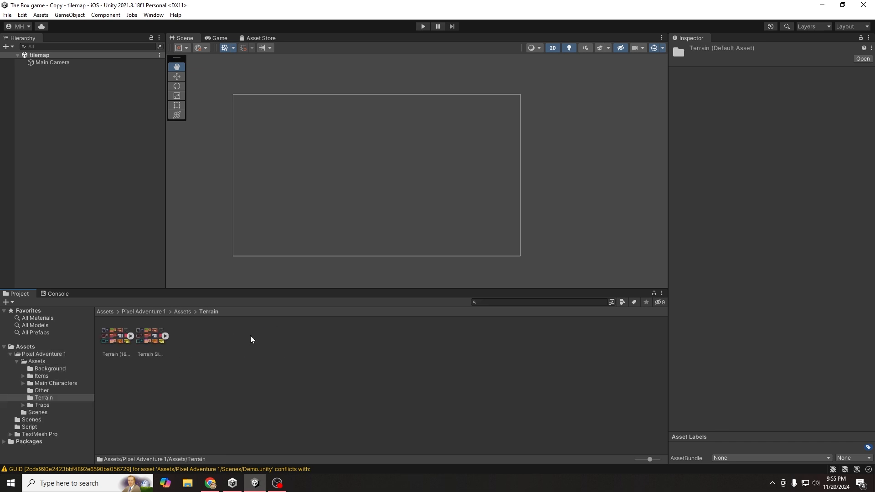
- Inspect the Terrain (16x16) sheet's sprites, ending with Terrain Sliced (16x16) selected
left_click(121, 338)
left_click(163, 340)
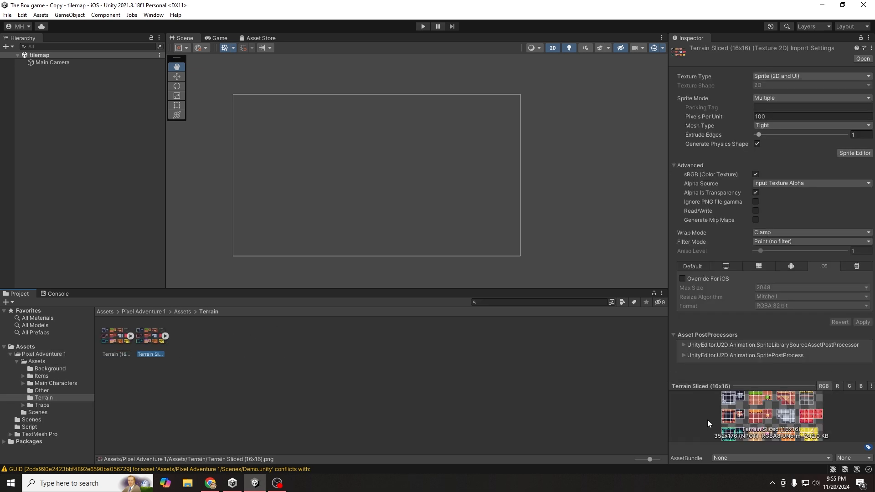
left_click(123, 337)
left_click(130, 335)
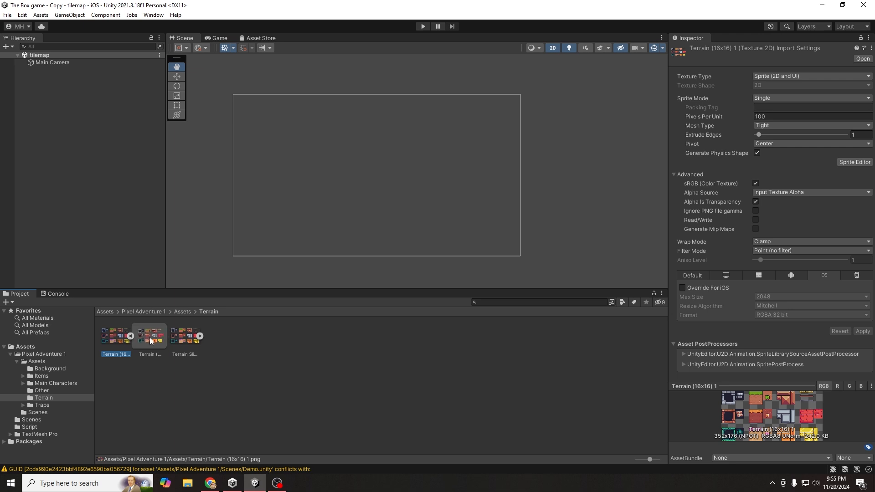
left_click(169, 349)
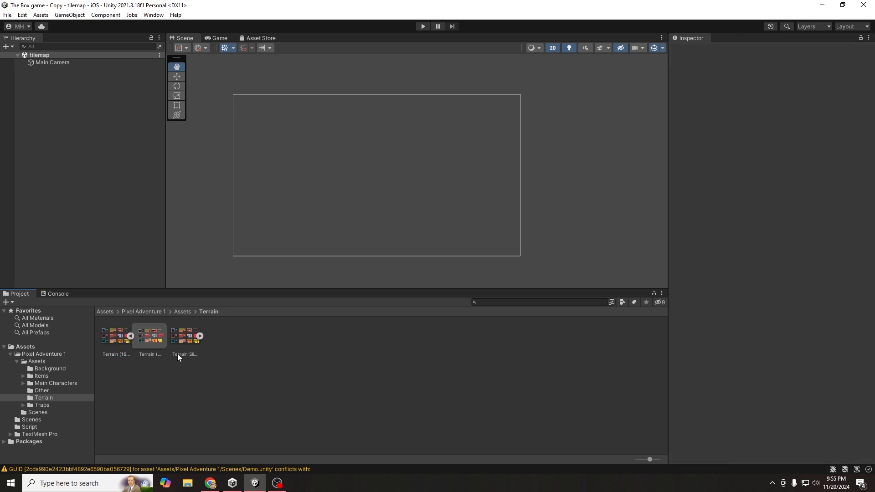
left_click(131, 337)
left_click(105, 339)
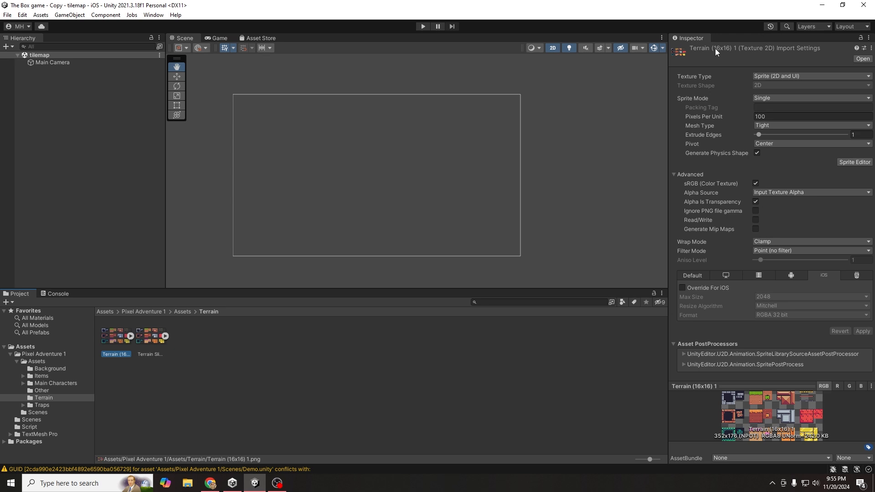
left_click(152, 340)
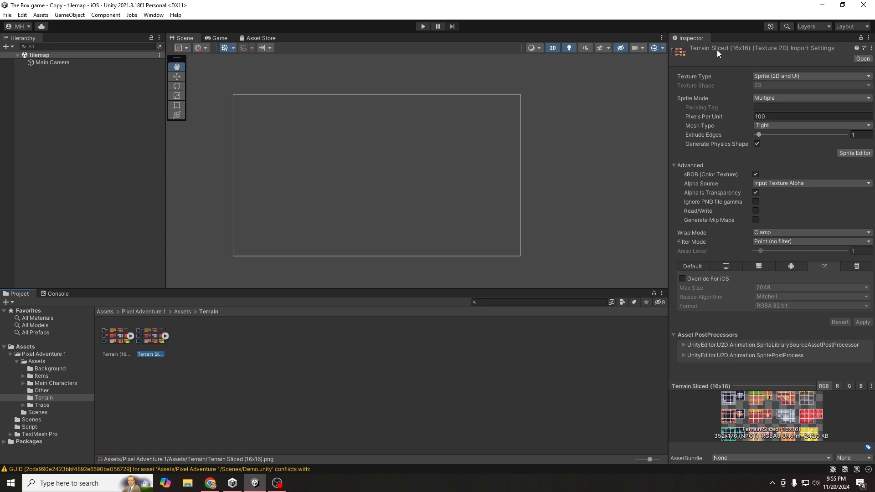
- Inspect several grey-block tiles of Terrain Sliced (16x16) in the Sprite Editor, then close it without saving
left_click(853, 153)
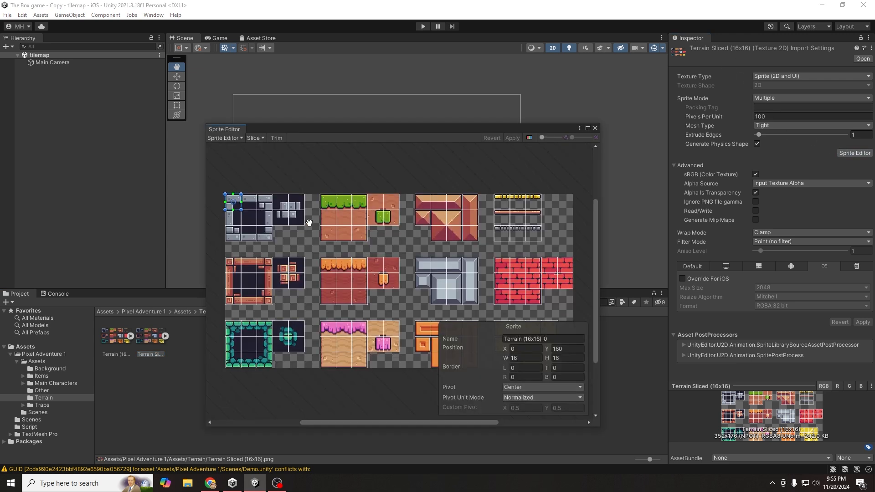
left_click(264, 218)
left_click(246, 222)
left_click(243, 233)
left_click(231, 232)
left_click(228, 216)
left_click(233, 203)
left_click(595, 129)
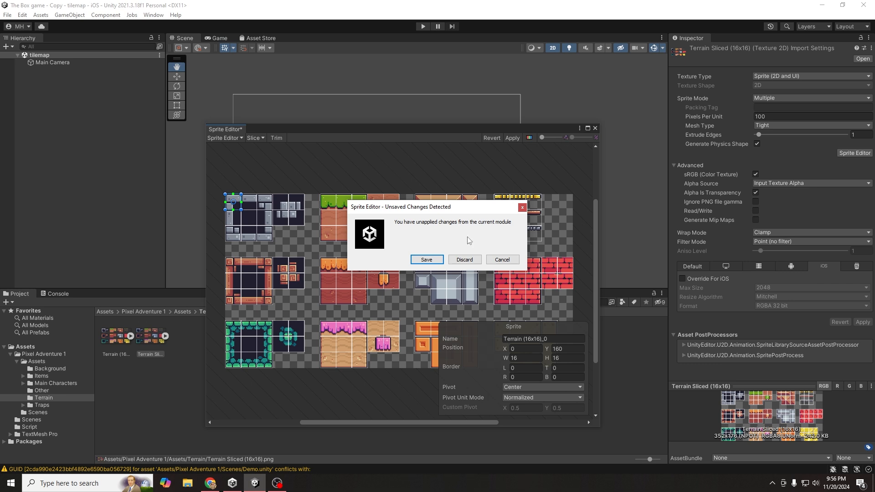
left_click(465, 260)
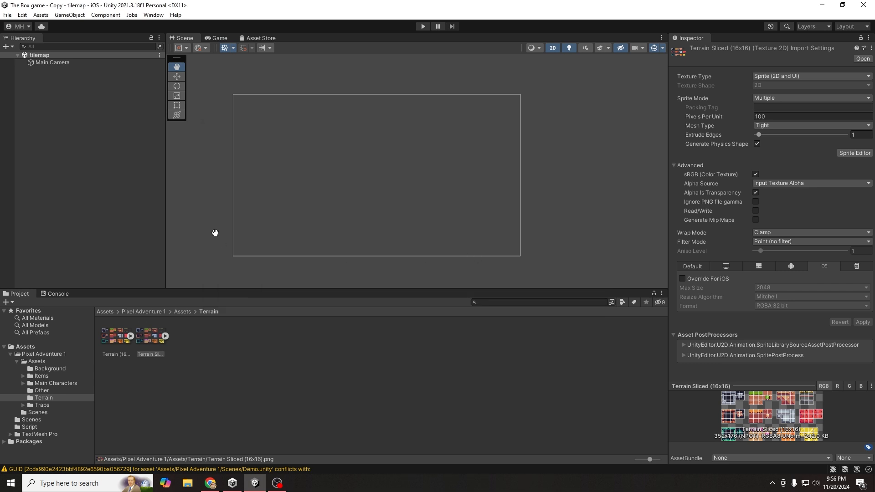
- Change Terrain Sliced (16x16) Pixels Per Unit from 100 to 16 and apply
left_click(149, 336)
left_click(748, 118)
type("16")
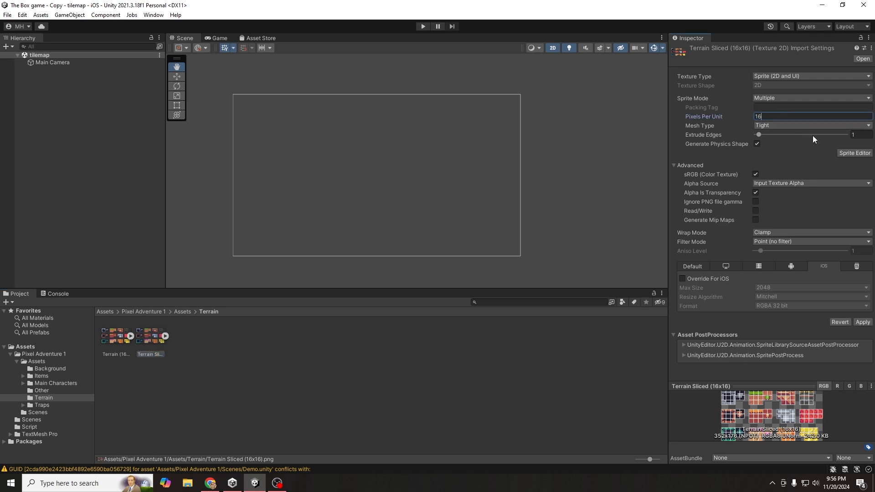
left_click(863, 327)
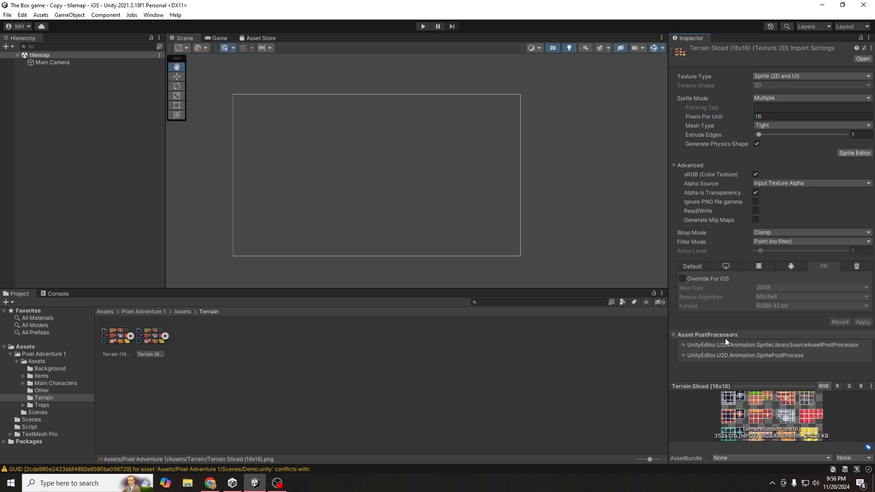
left_click(100, 116)
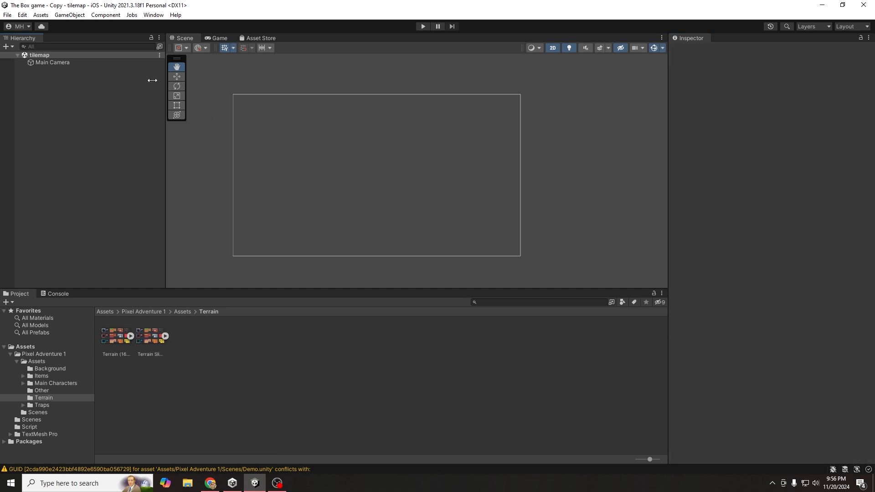
- Open the Tile Palette window and create a new palette named 'terrain'
left_click(156, 17)
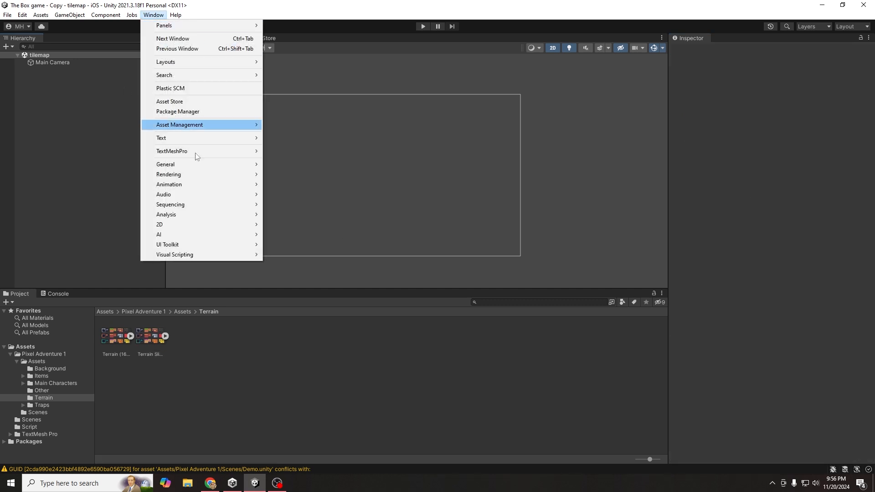
mouse_move(218, 226)
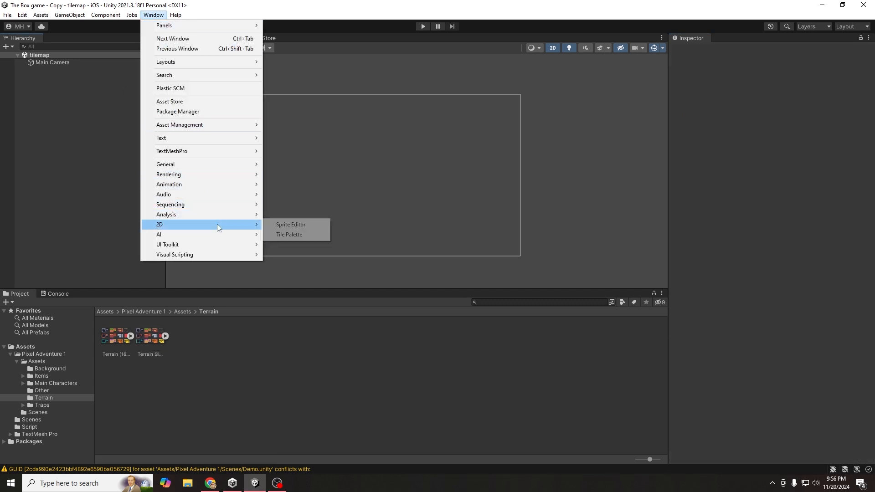
left_click(298, 234)
left_click_drag(511, 248, 504, 127)
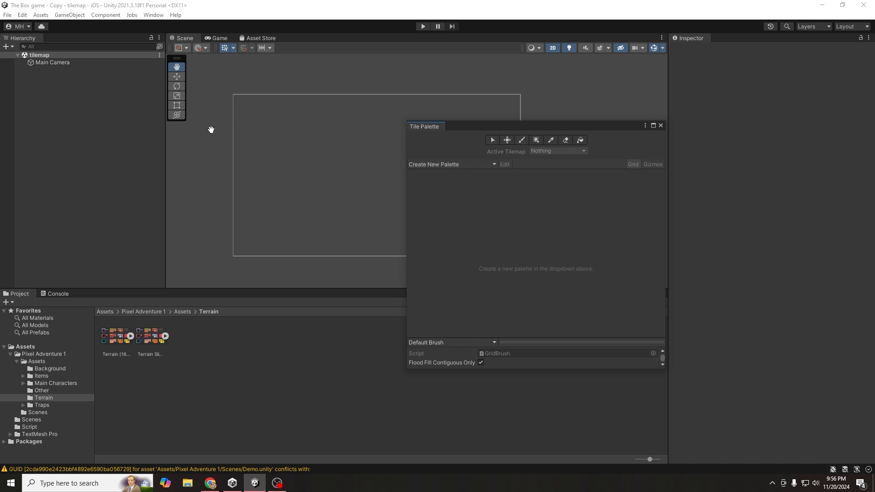
left_click(446, 165)
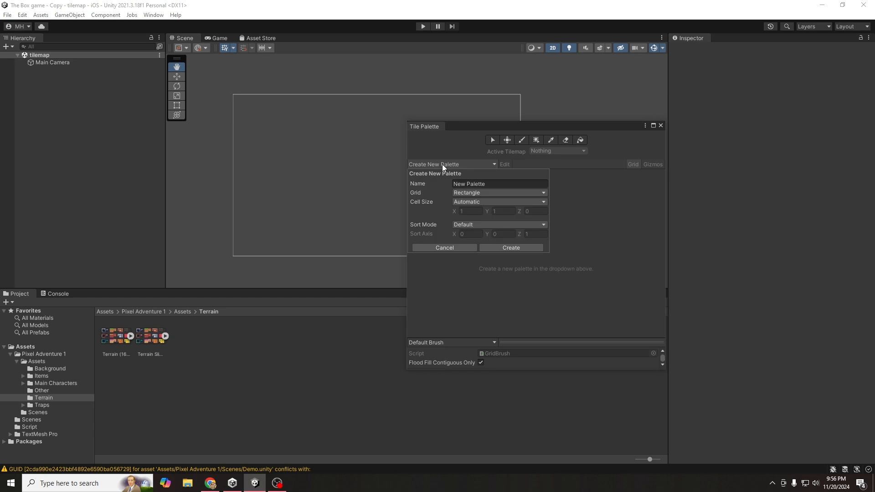
double_click(472, 184)
triple_click(472, 183)
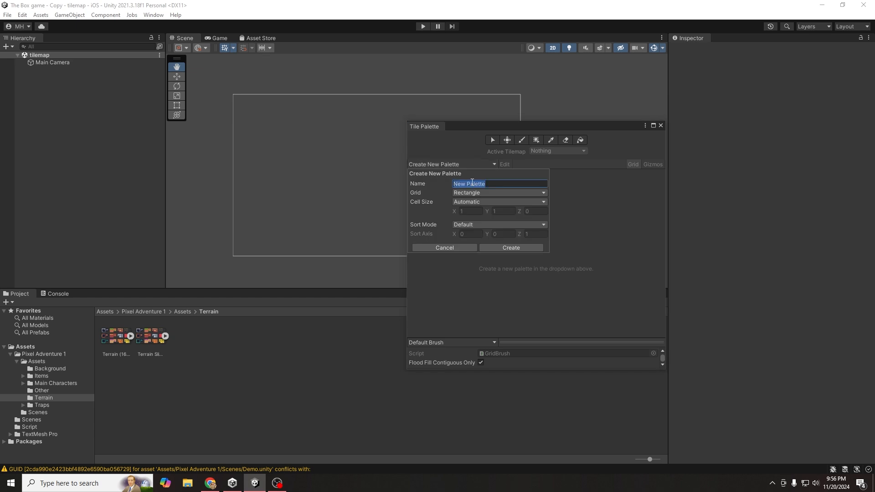
type("terri")
left_click(507, 247)
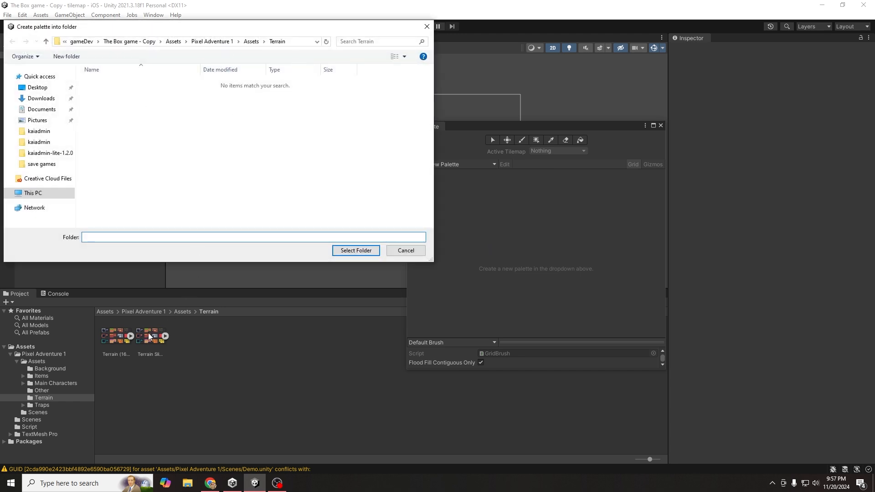
- Save the terrain palette into a new 'tiles' folder inside Terrain
right_click(211, 116)
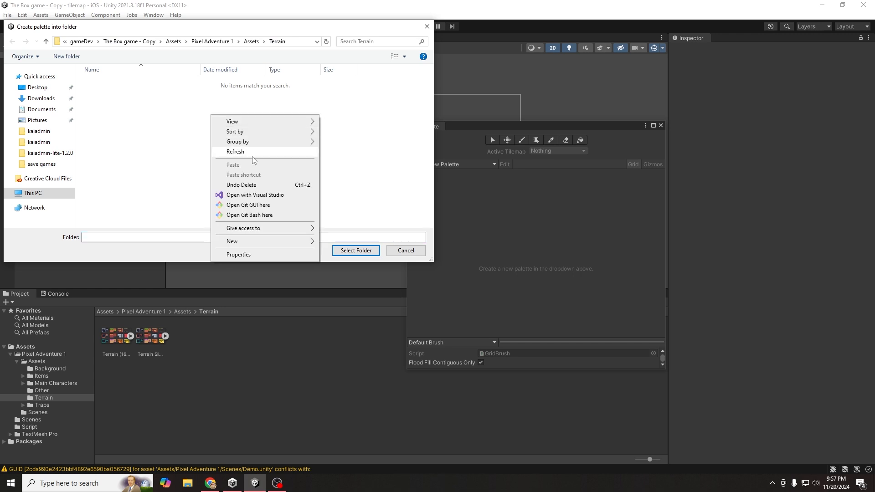
mouse_move(269, 241)
left_click(348, 242)
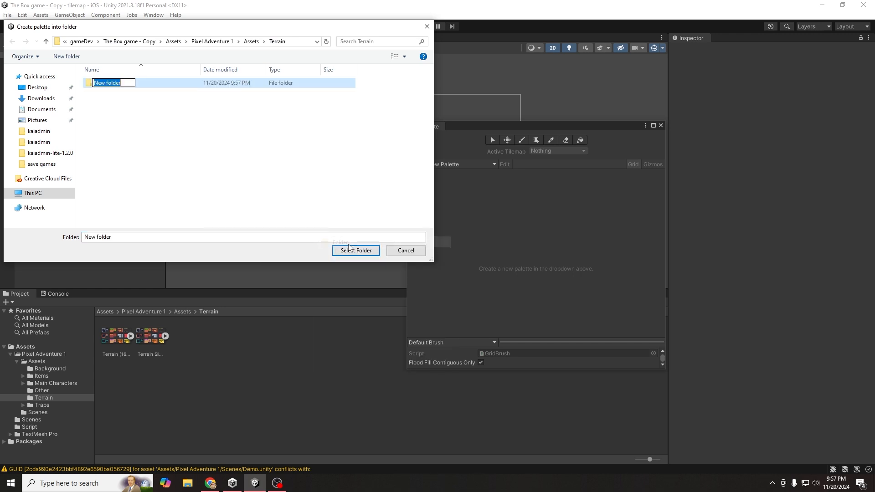
type("tiles")
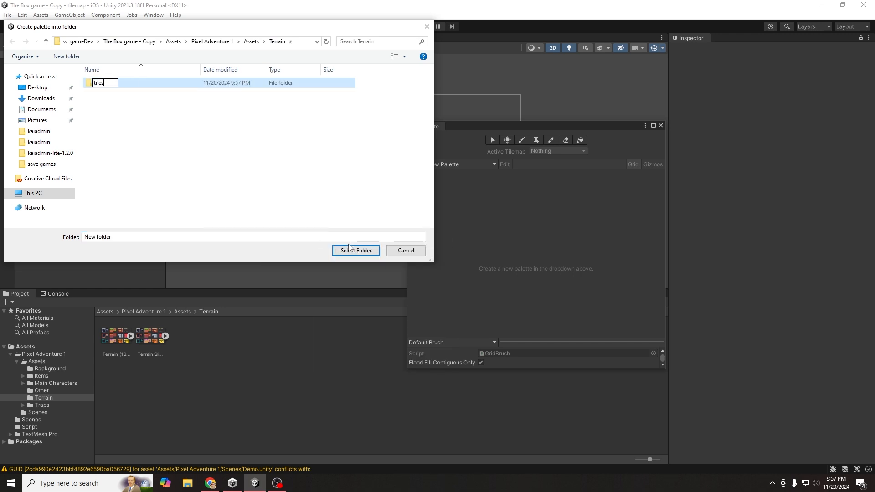
left_click(214, 158)
double_click(106, 85)
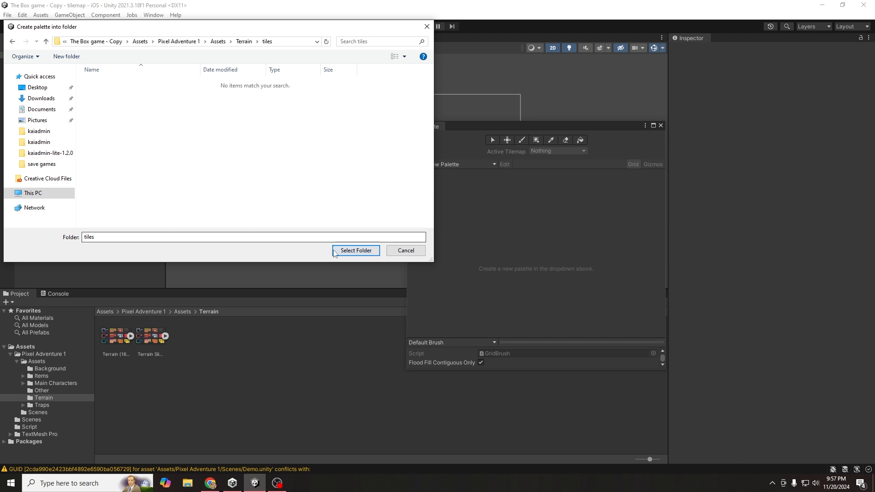
left_click(355, 251)
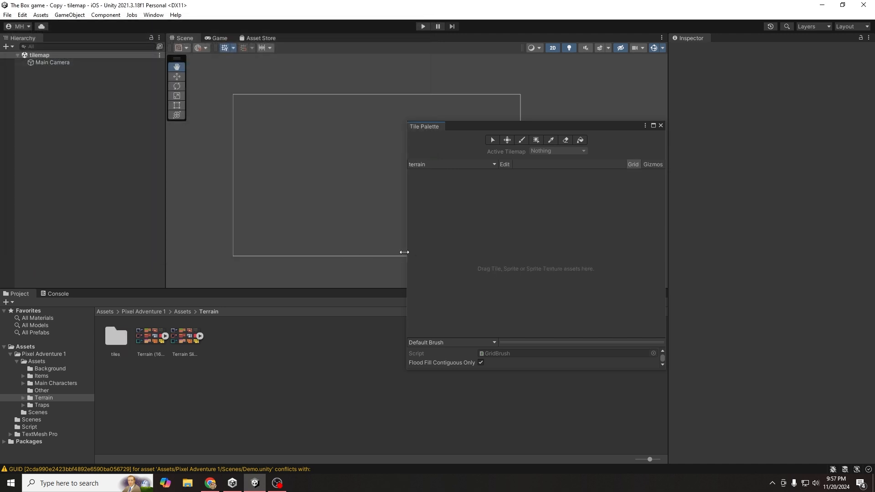
- Drag the Terrain Sliced sheet into the palette, generate its tiles into the tiles folder, and pick a grass tile
left_click(177, 336)
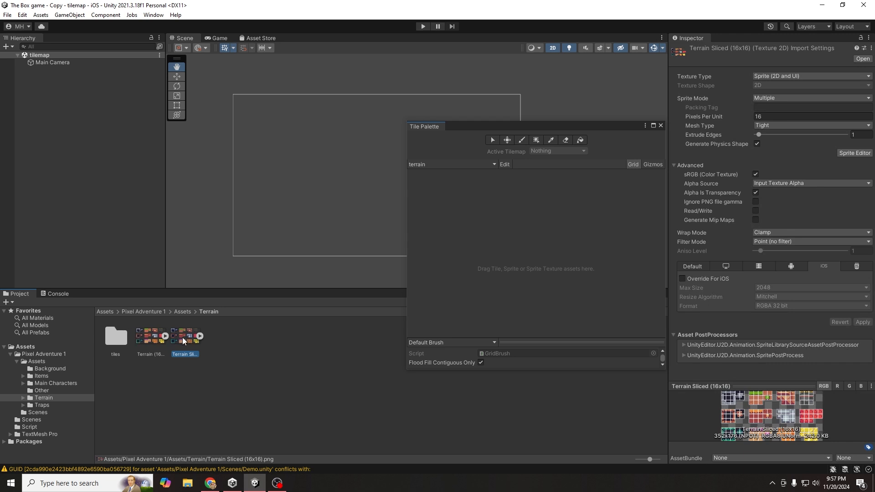
left_click_drag(182, 340, 474, 227)
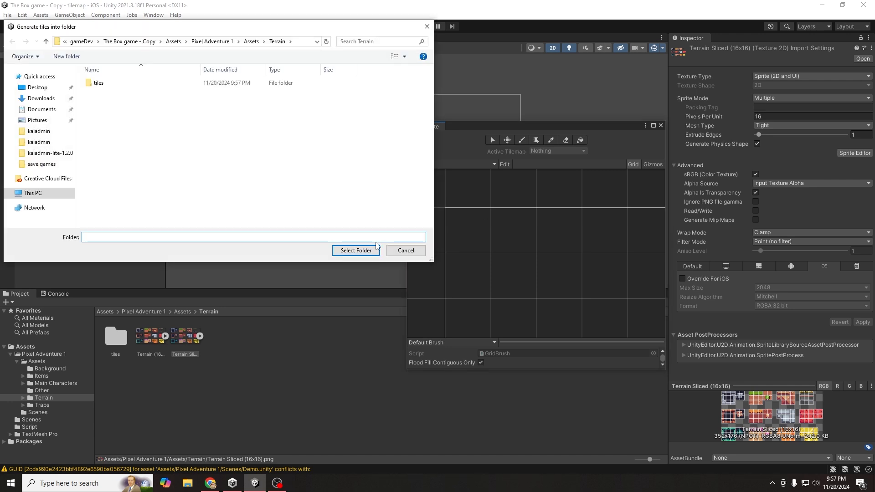
double_click(99, 83)
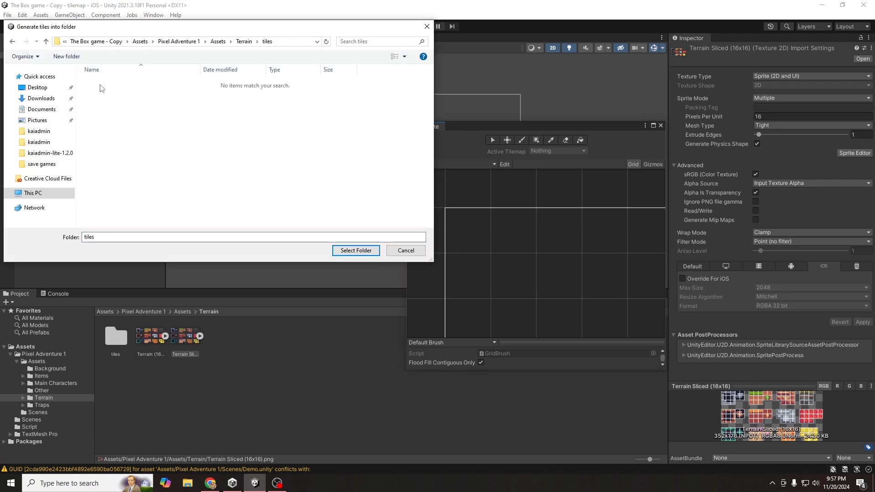
left_click(356, 251)
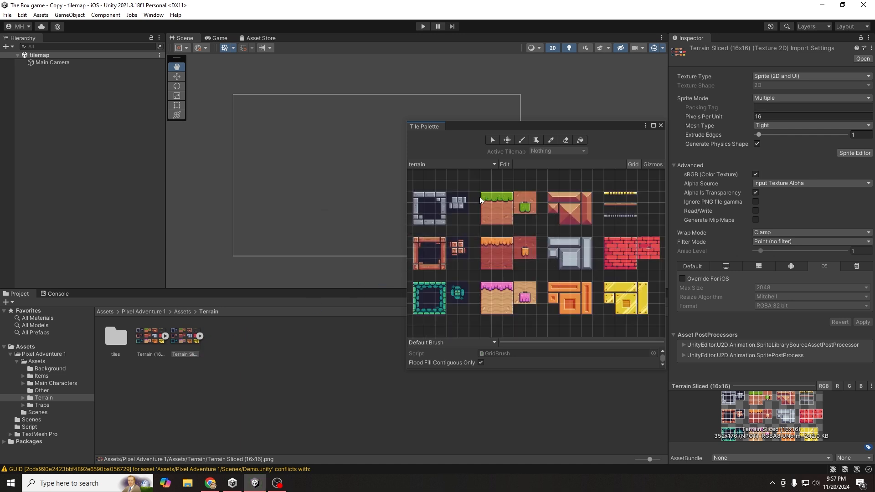
left_click(494, 200)
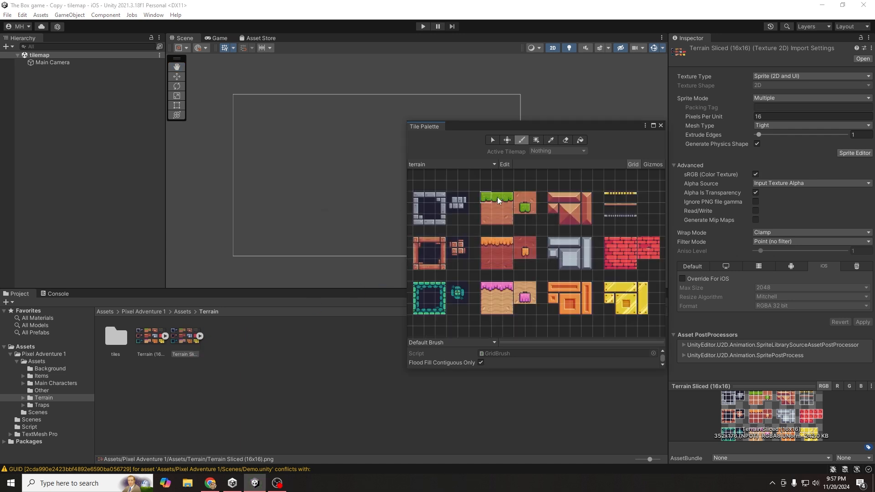
left_click(498, 199)
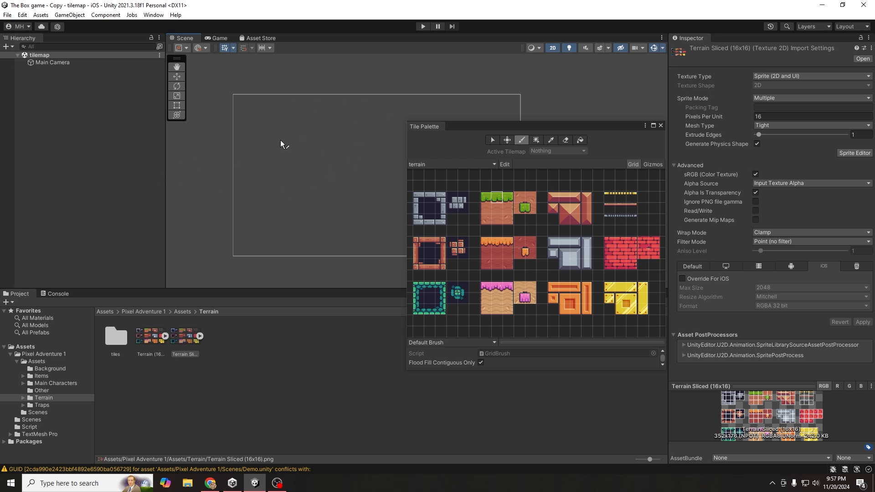
- Add a 2D Object > Tilemap > Rectangular from the Hierarchy, creating a Grid with a Tilemap
right_click(111, 119)
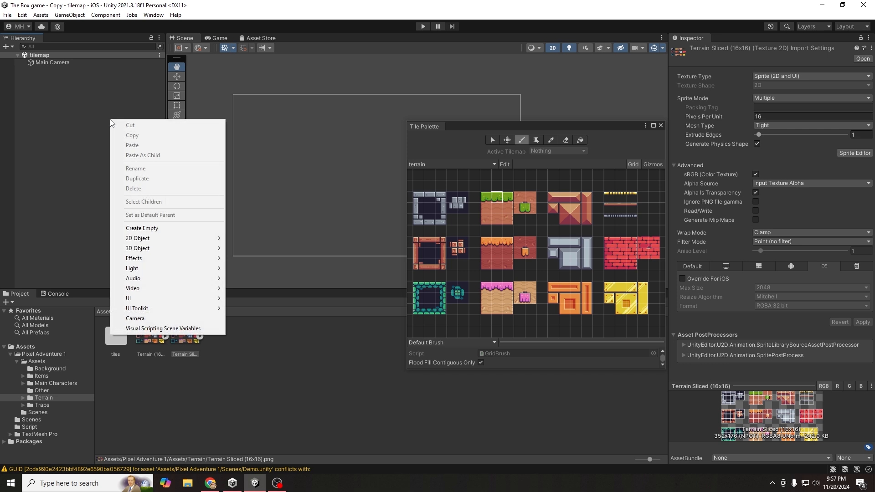
mouse_move(161, 237)
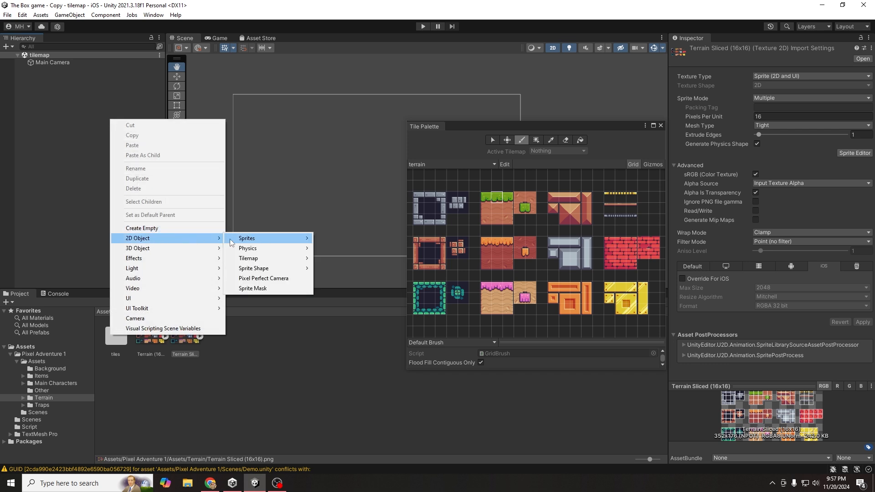
mouse_move(263, 260)
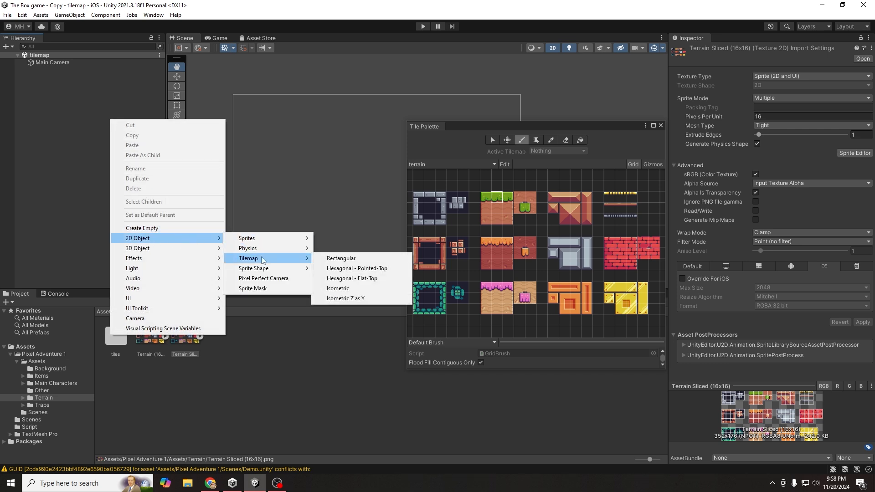
left_click(335, 258)
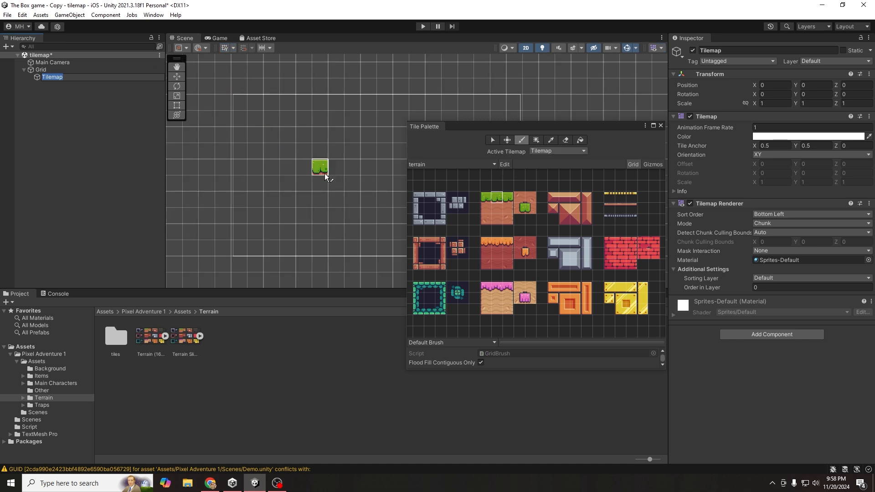
- Paint a grass strip in the scene, extending it at both ends
left_click(304, 166)
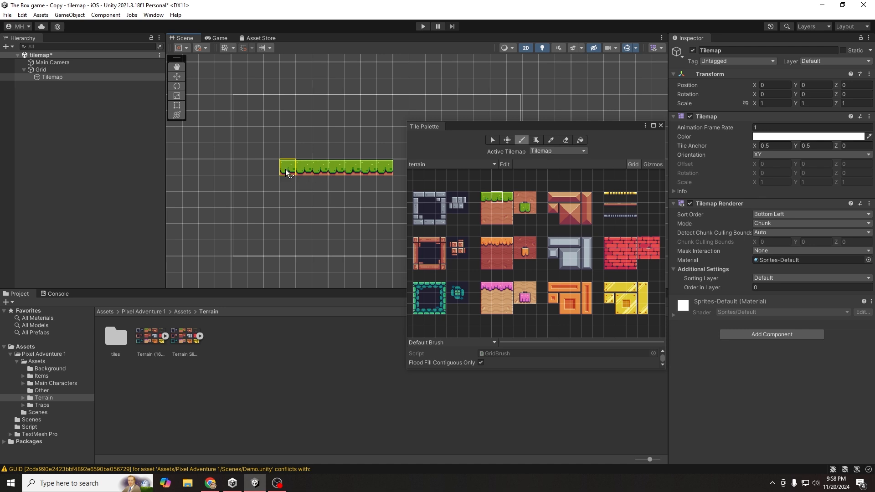
left_click(272, 167)
left_click(399, 169)
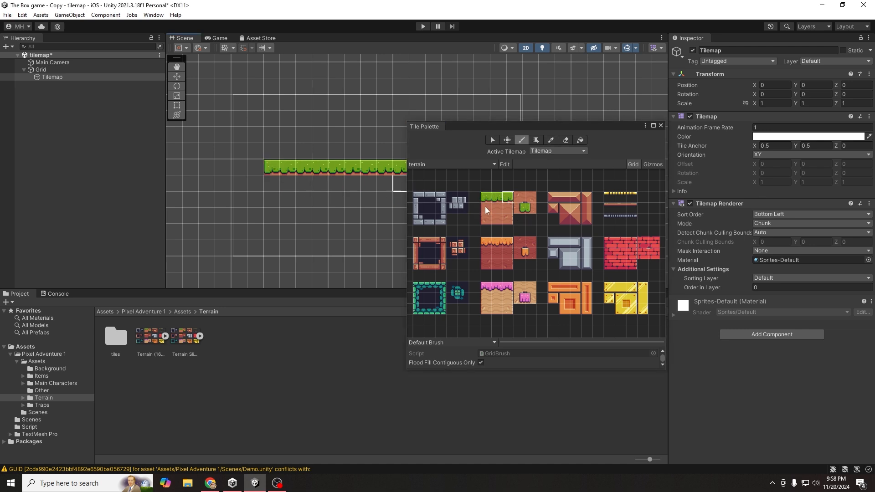
- Paint dirt tiles beneath the grass strip, including its end and bottom-row tiles
left_click(498, 208)
left_click_drag(392, 179, 325, 180)
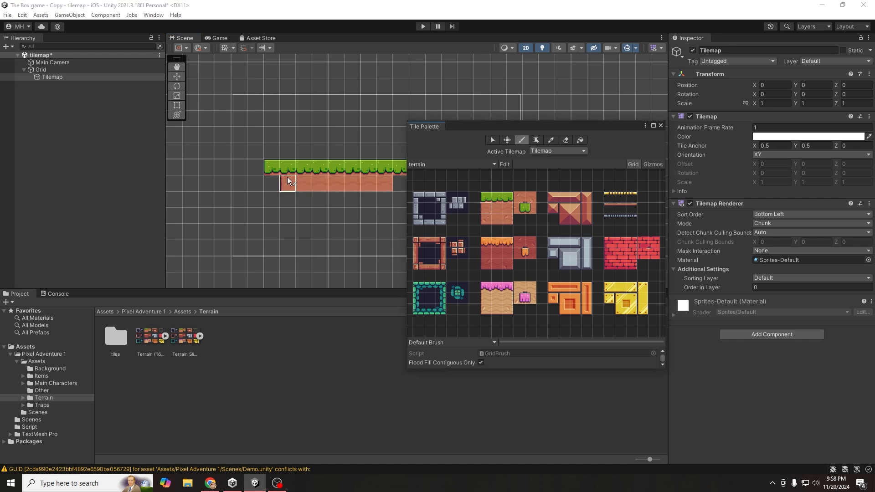
left_click(272, 183)
left_click(509, 208)
left_click(398, 187)
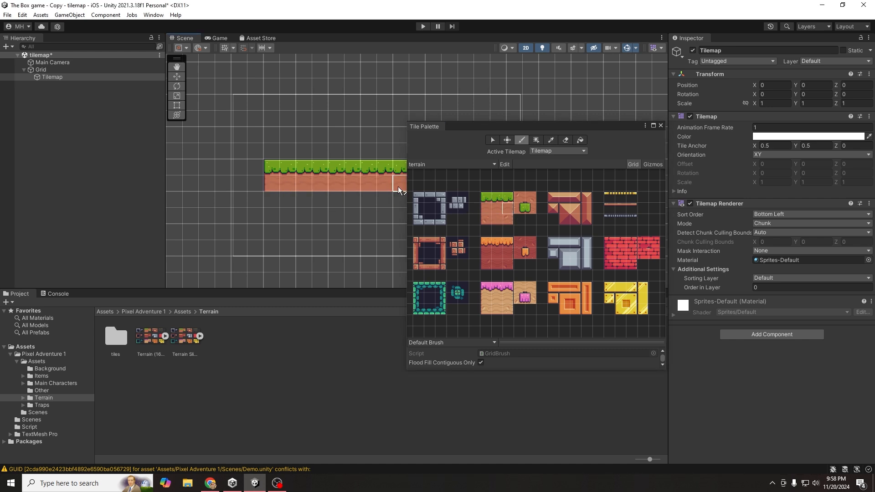
left_click(485, 219)
left_click(272, 198)
left_click(510, 220)
left_click(398, 201)
mouse_move(553, 126)
left_mouse_down()
mouse_move(556, 111)
mouse_move(590, 119)
left_mouse_up()
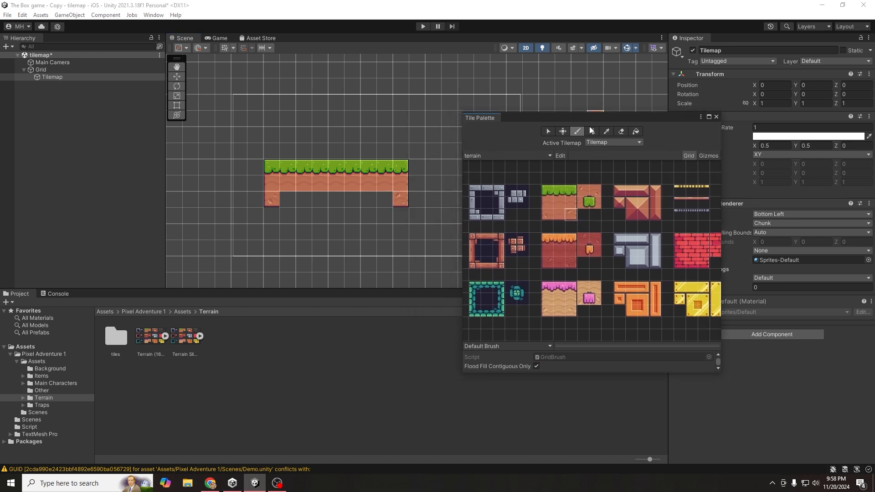
left_click(560, 210)
left_click_drag(383, 199, 286, 200)
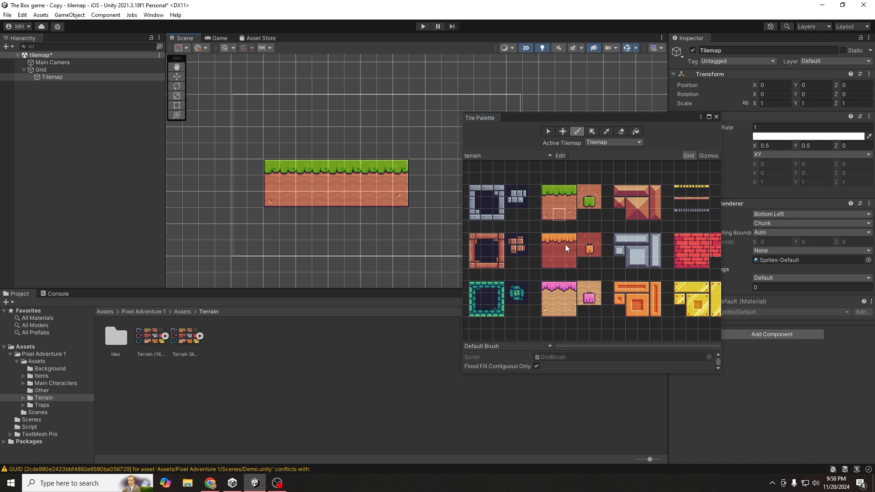
- Place a 3x3 orange-topped block at the right end and a pink-topped block on the left
left_click_drag(546, 237, 573, 264)
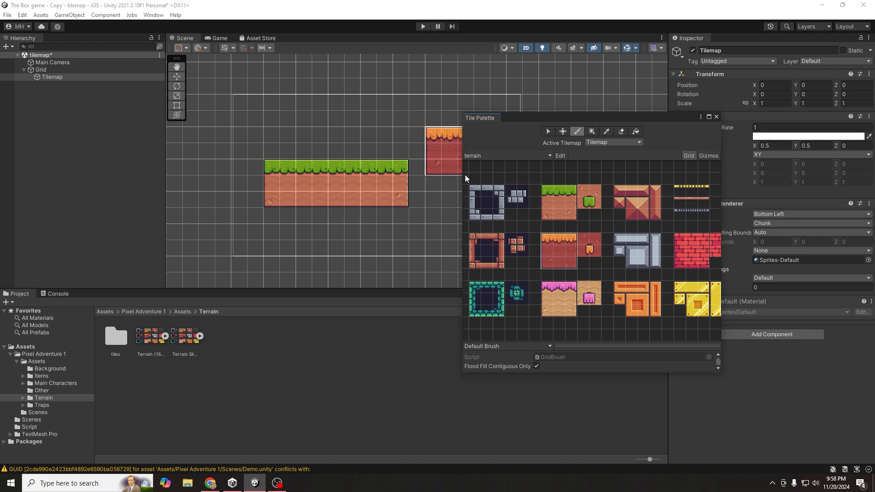
left_click(449, 204)
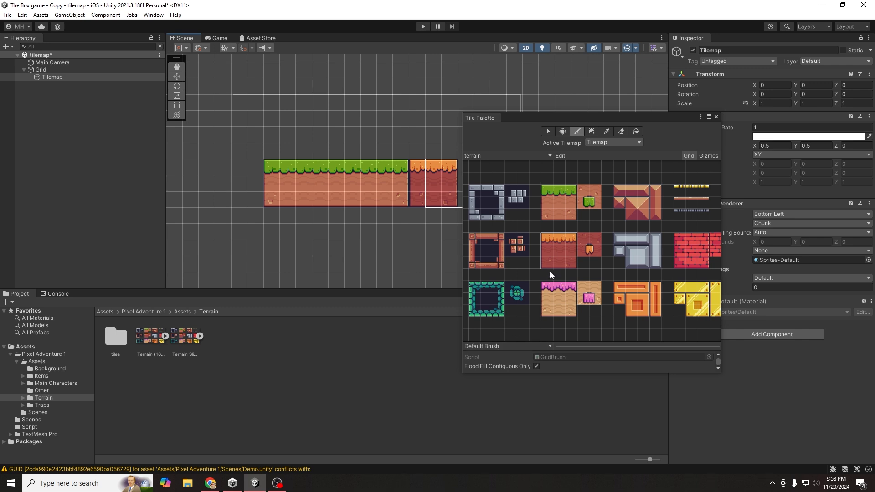
mouse_move(549, 288)
left_mouse_down()
mouse_move(571, 310)
mouse_move(573, 295)
mouse_move(544, 290)
left_mouse_up()
left_click(226, 171)
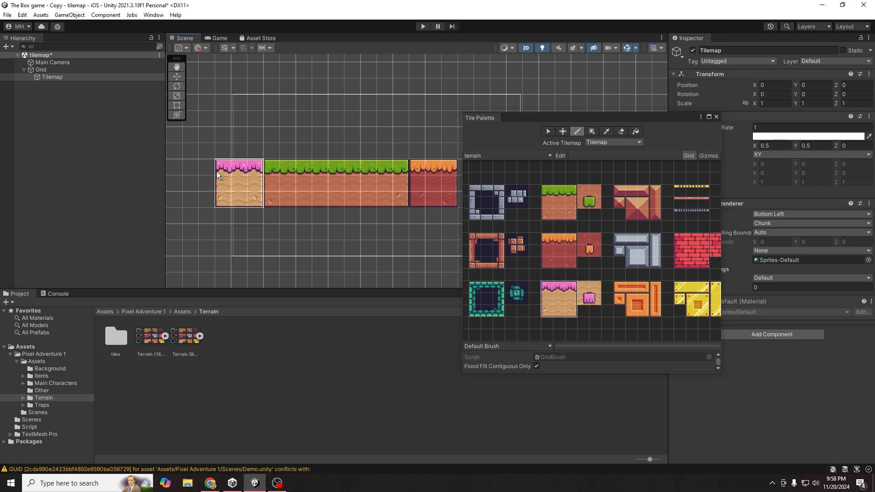
scroll(337, 233, "down", 4)
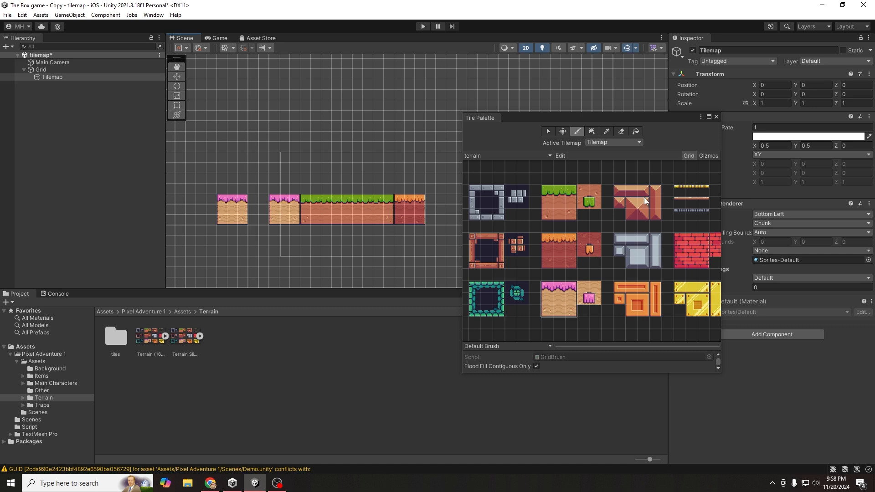
- Flood-fill the empty area with sand tiles, then return to the selection tool
left_click(637, 131)
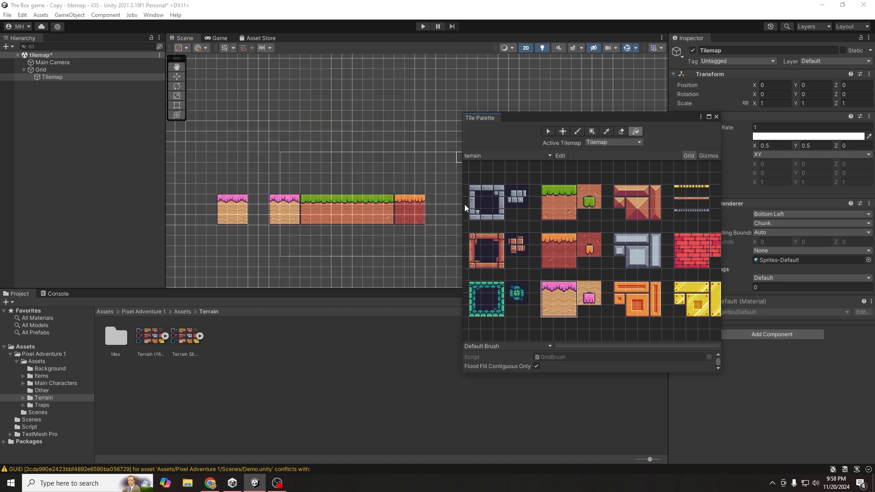
left_click(261, 218)
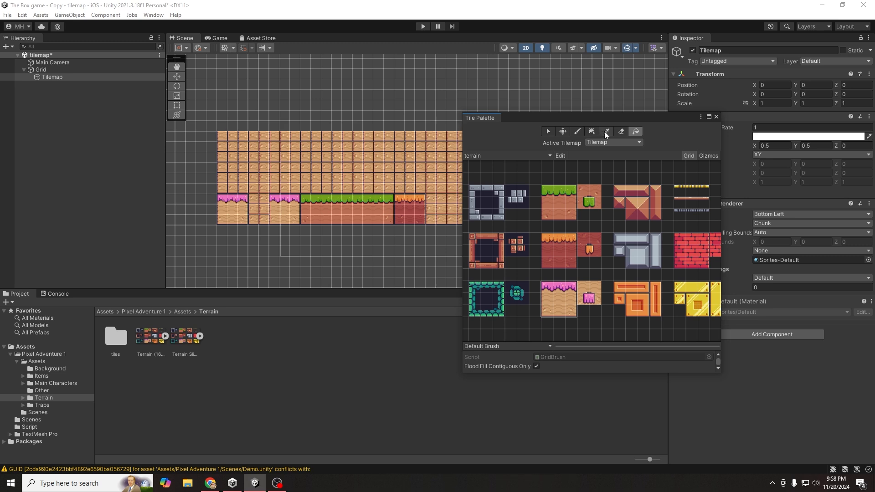
left_click(548, 131)
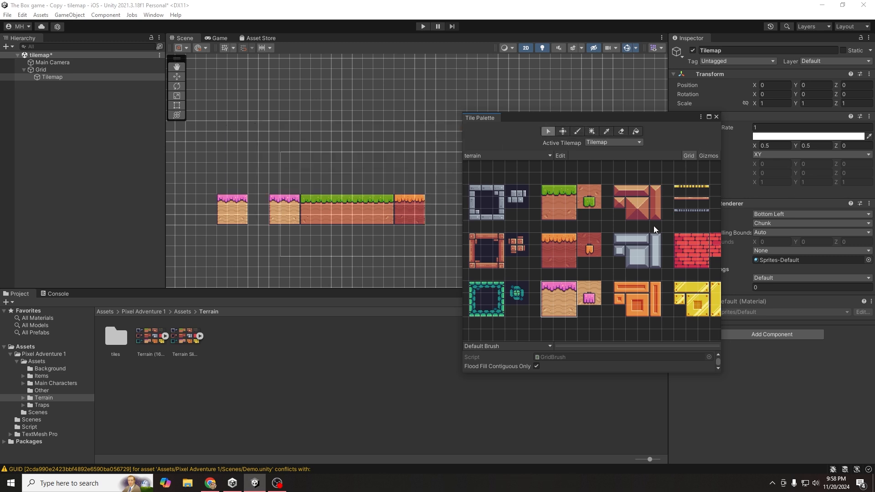
- Close the Tile Palette and add a Tilemap Collider 2D to the Tilemap by searching 'coll'
left_click(716, 117)
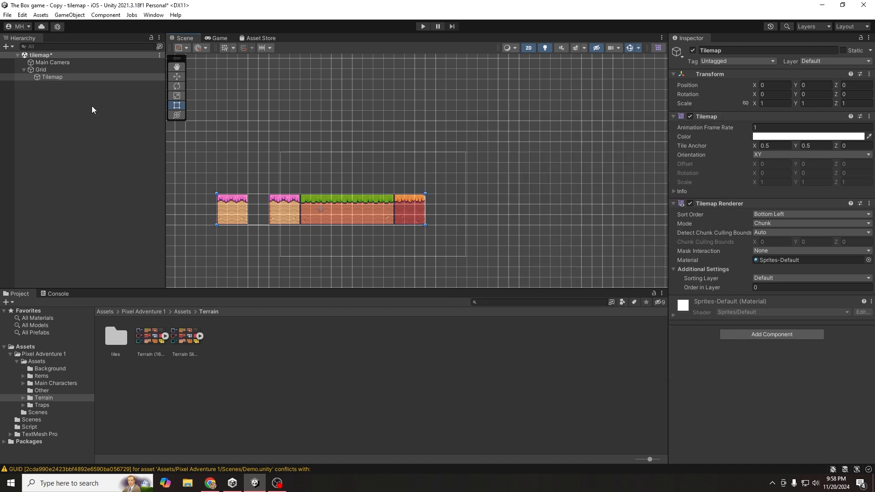
left_click(744, 335)
type("r")
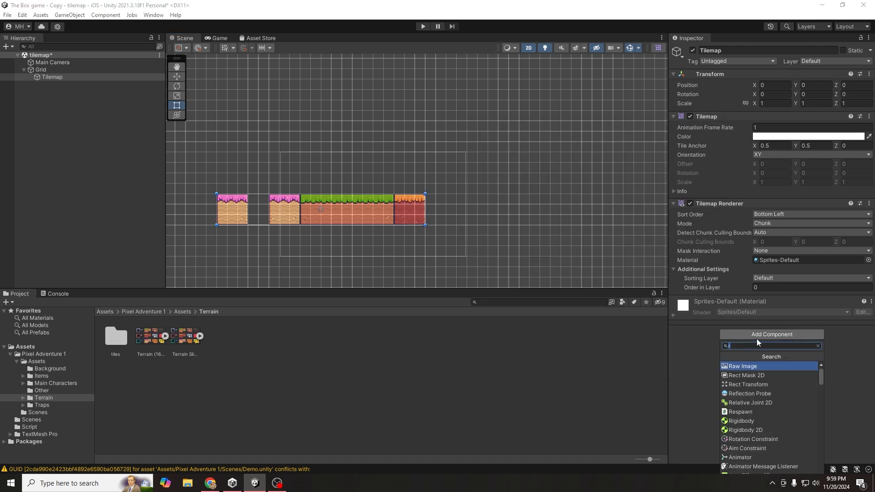
key("BackSpace")
type("coll")
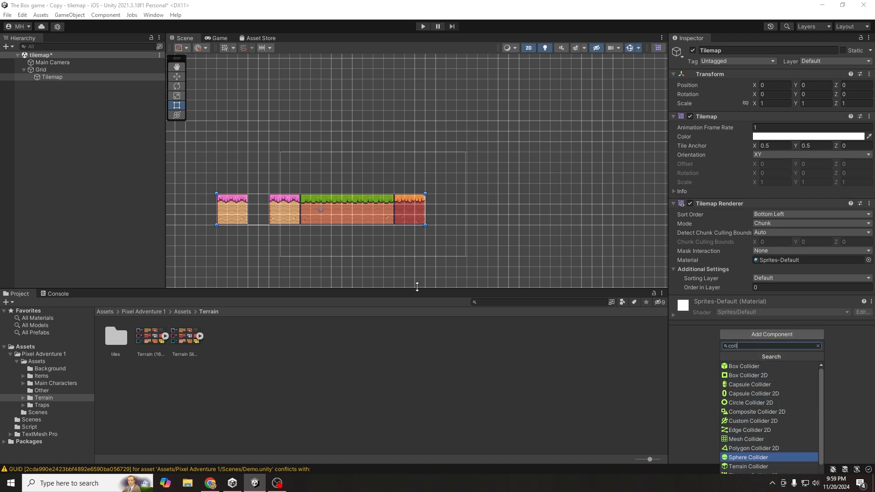
scroll(785, 410, "down", 1)
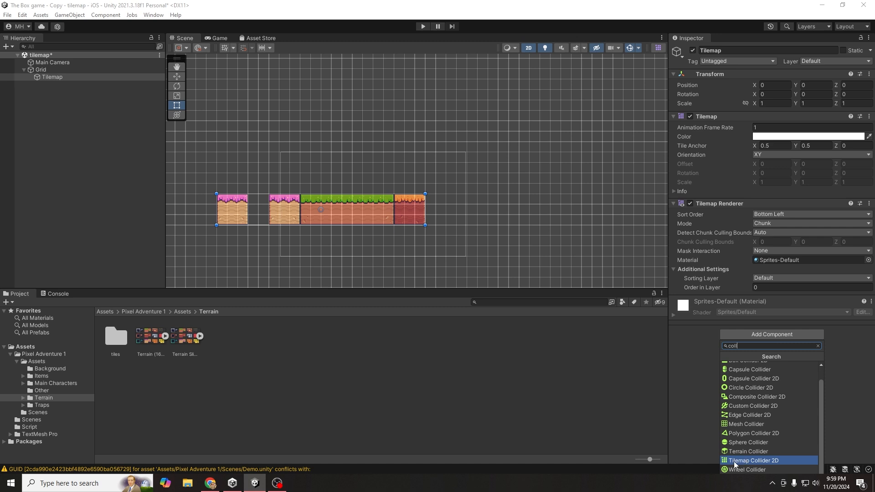
left_click(749, 461)
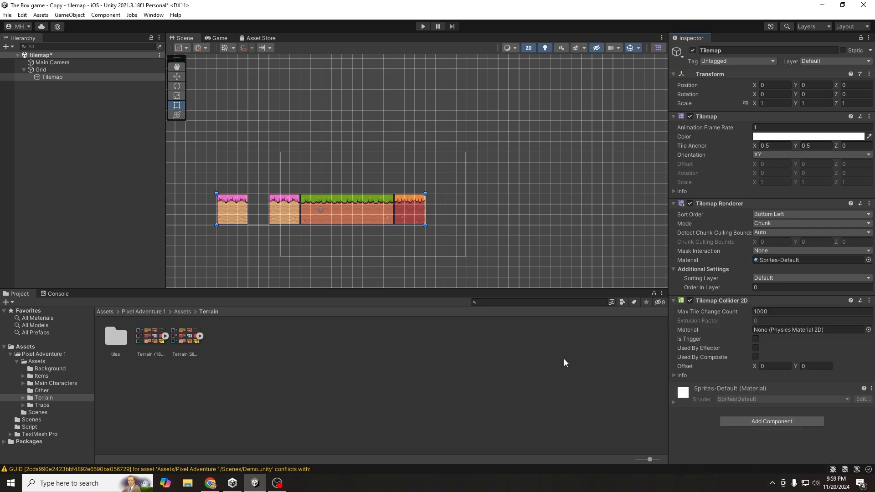
- Review the Tilemap Collider 2D settings on the Tilemap, then deselect it
left_click(722, 301)
scroll(290, 215, "up", 5)
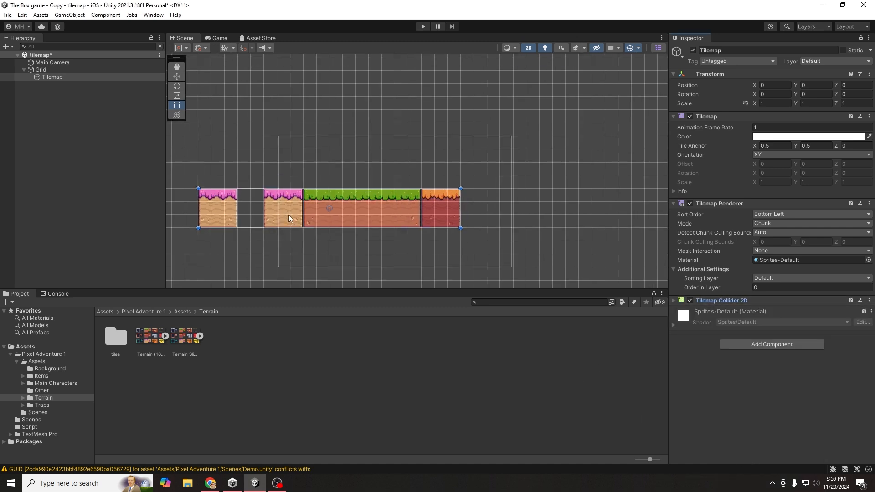
left_click(49, 78)
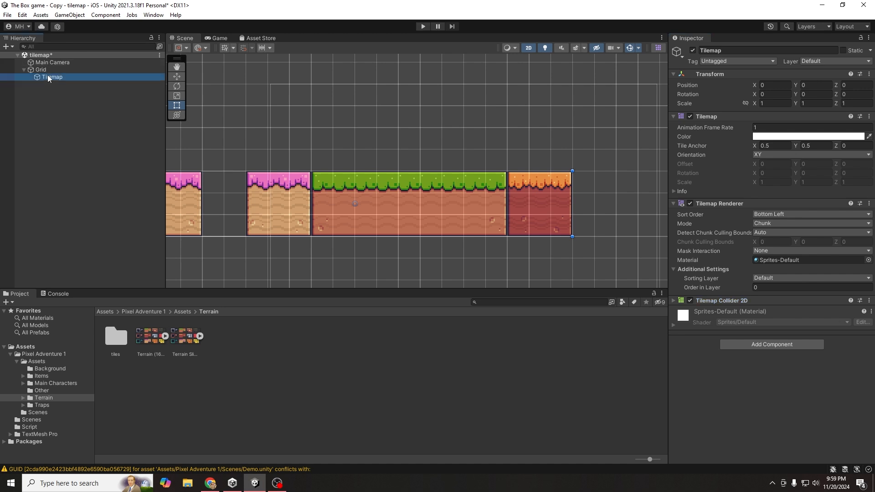
left_click(508, 213)
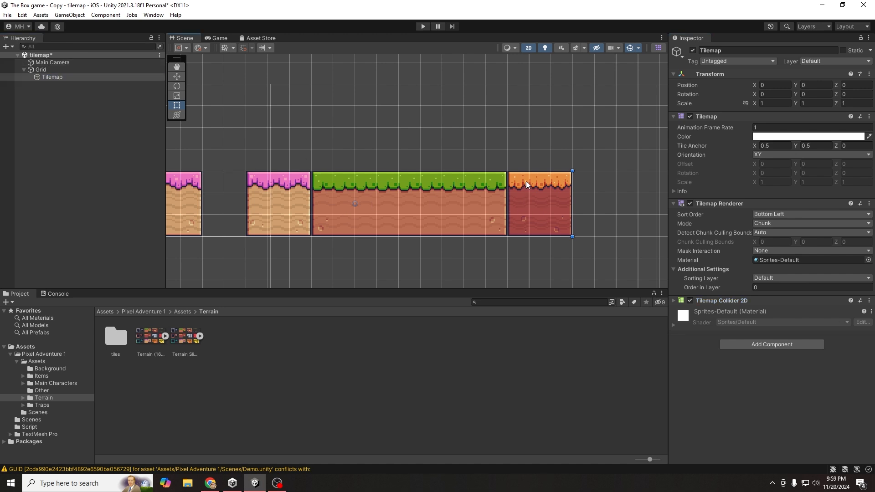
scroll(536, 170, "up", 2)
scroll(199, 171, "down", 3)
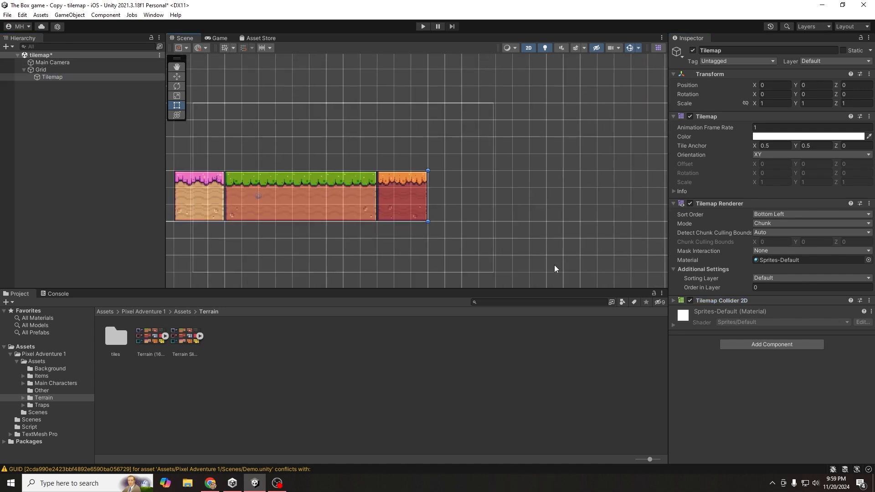
left_click(674, 301)
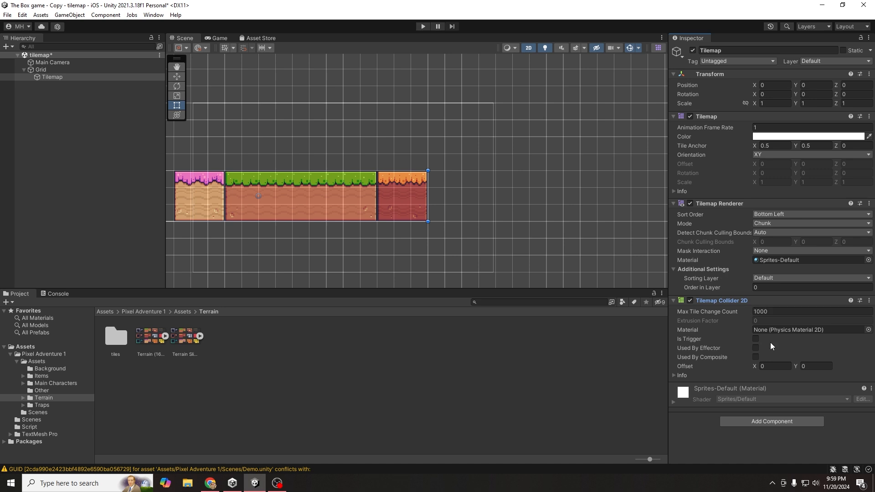
scroll(424, 242, "down", 2)
left_click(236, 180)
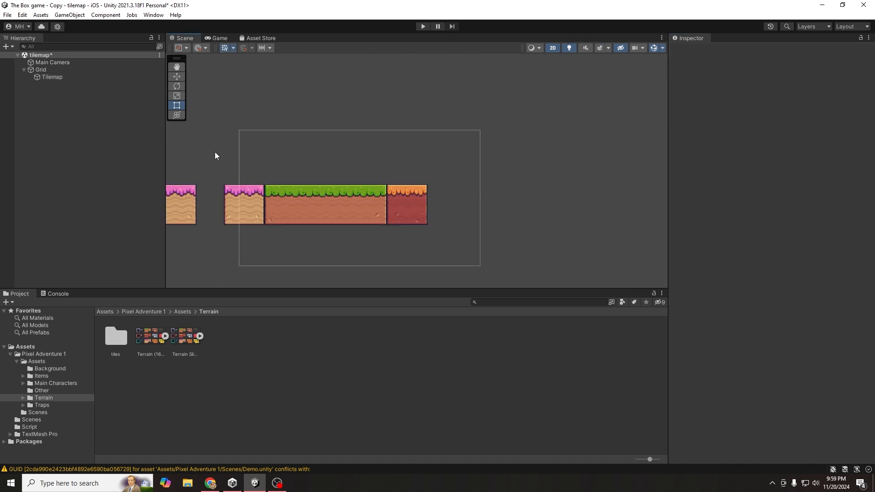
- Switch to the Hand tool and pan the Scene view to centre the tiles
key("w")
key("q")
left_click_drag(241, 120, 350, 119)
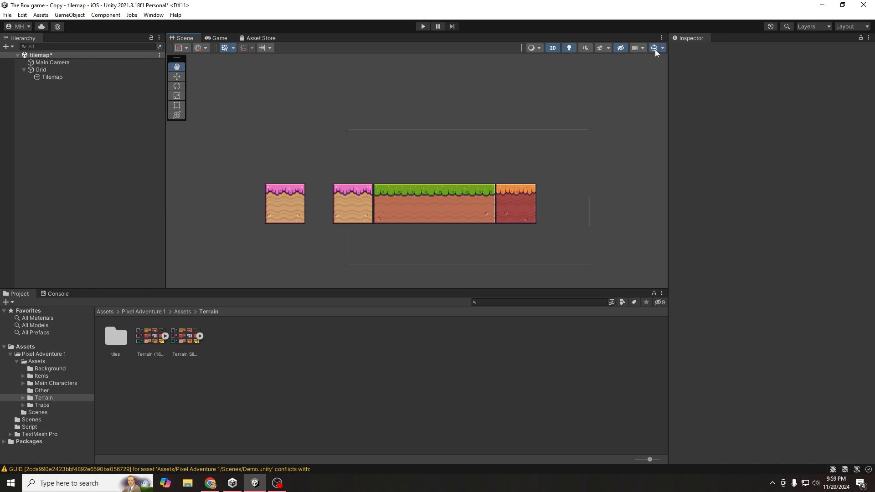
- Toggle Gizmos off and back on, browse the gizmo options, then select the Tilemap
left_click(653, 49)
left_click(654, 49)
left_click(663, 48)
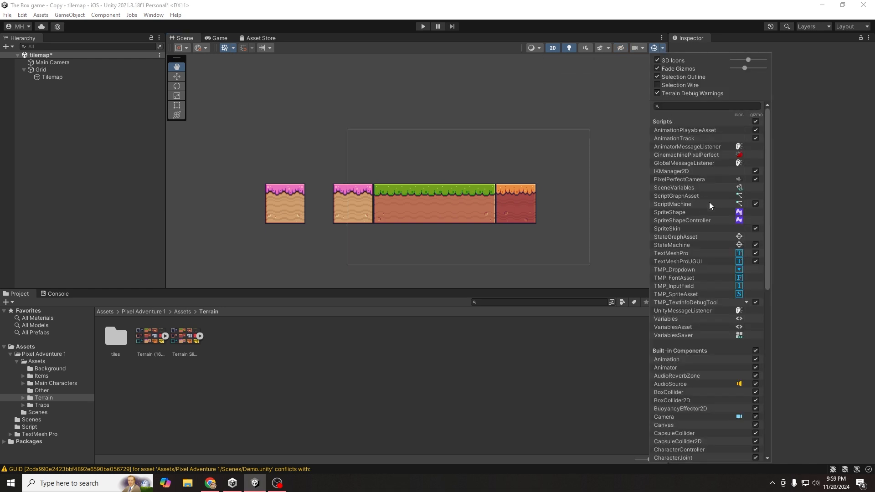
scroll(728, 232, "down", 10)
scroll(756, 256, "up", 3)
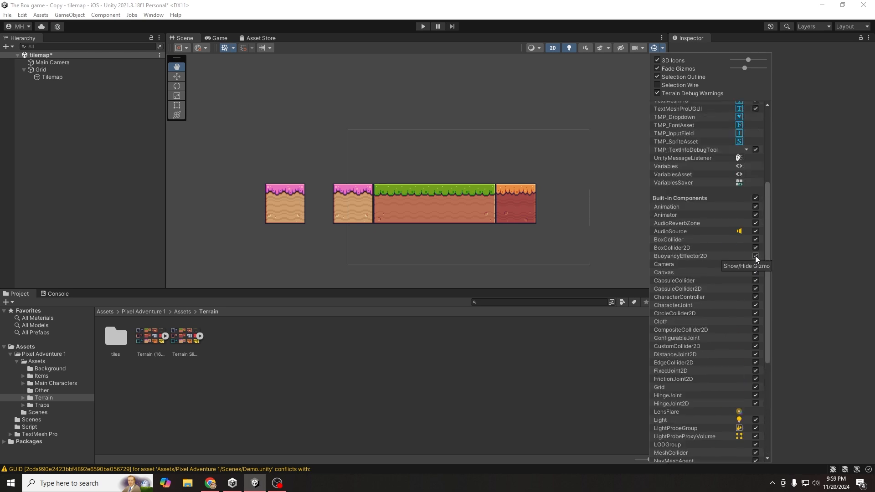
scroll(755, 255, "up", 4)
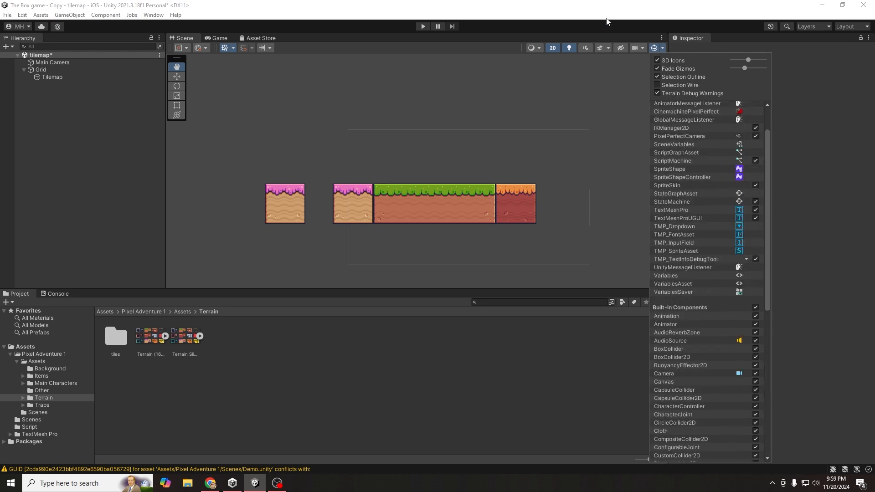
left_click(582, 5)
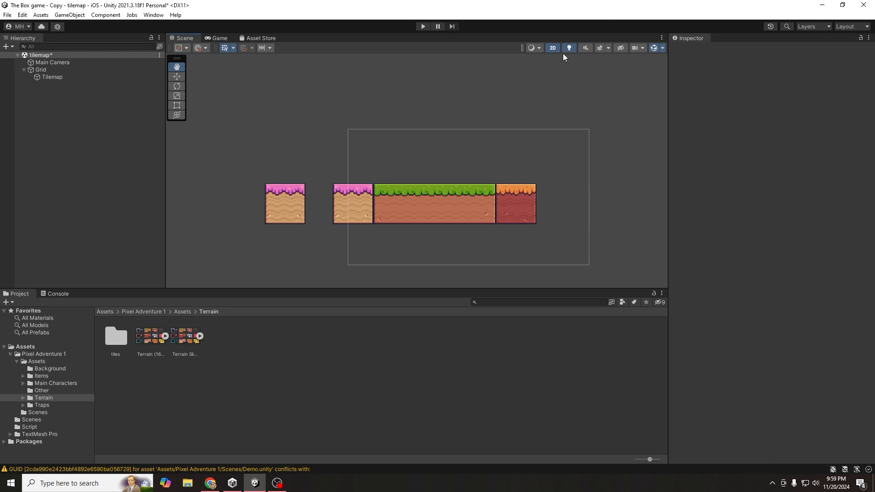
left_click(42, 76)
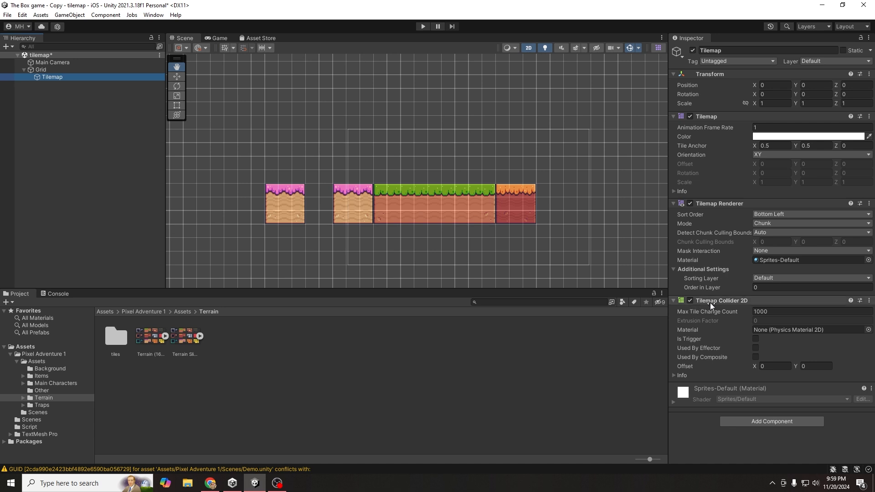
- Expand the Tilemap Collider 2D info to show its 54 collision shapes
left_click(751, 420)
type("tile")
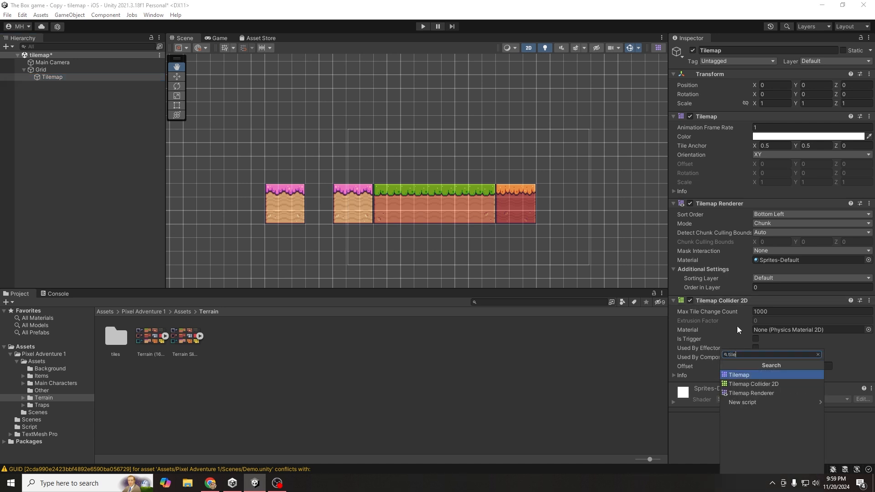
left_click(791, 302)
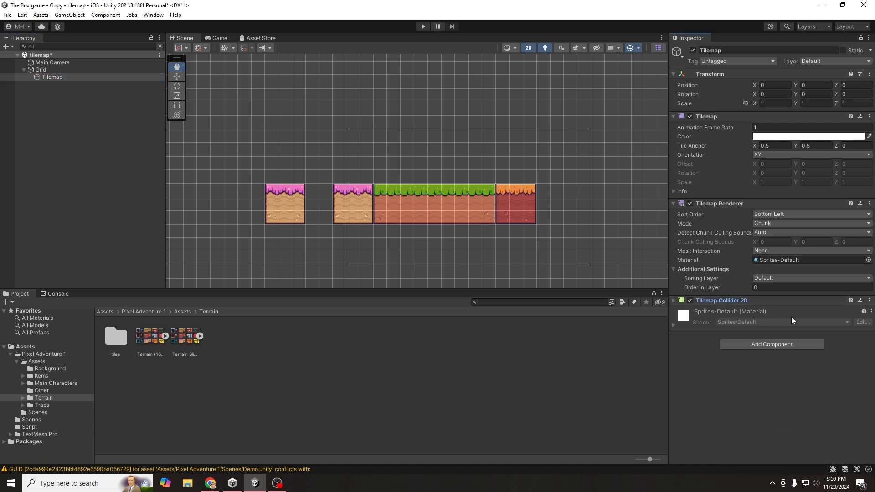
left_click(721, 301)
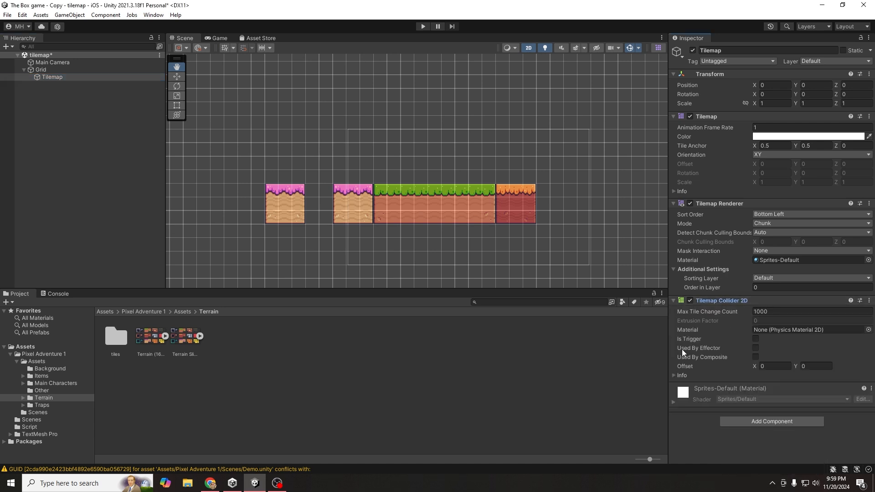
left_click(675, 375)
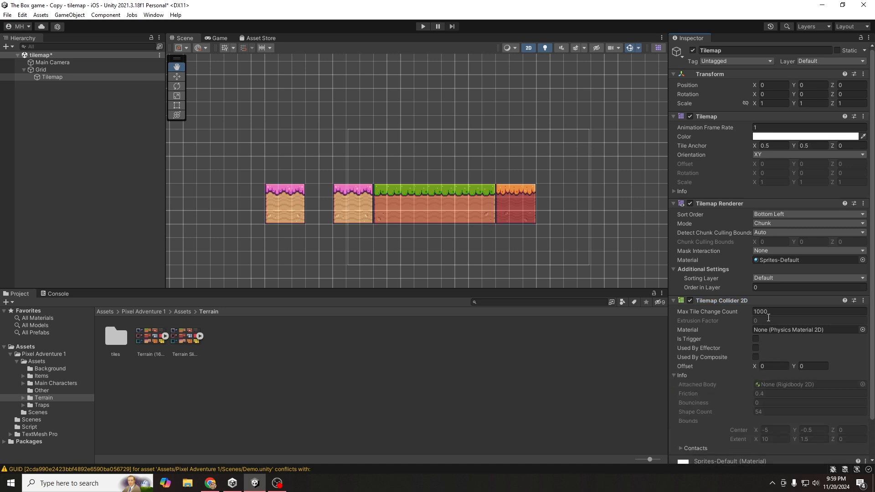
scroll(462, 207, "up", 2)
scroll(501, 190, "up", 6)
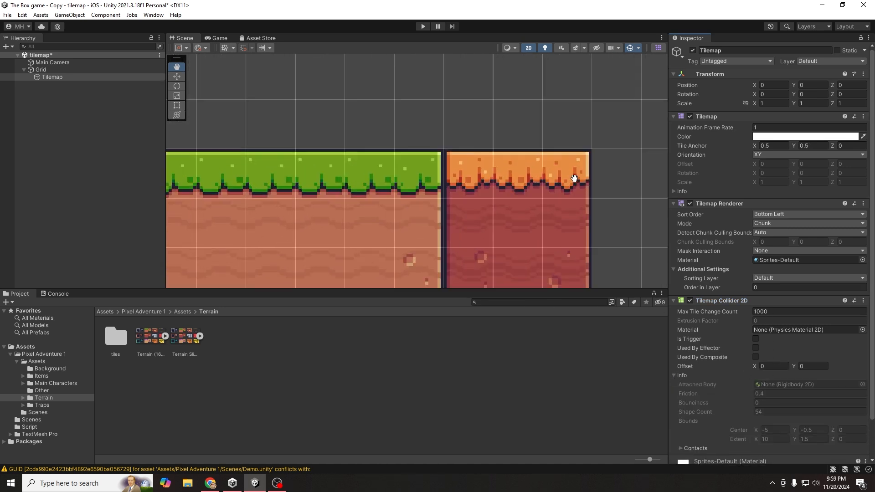
scroll(371, 189, "down", 6)
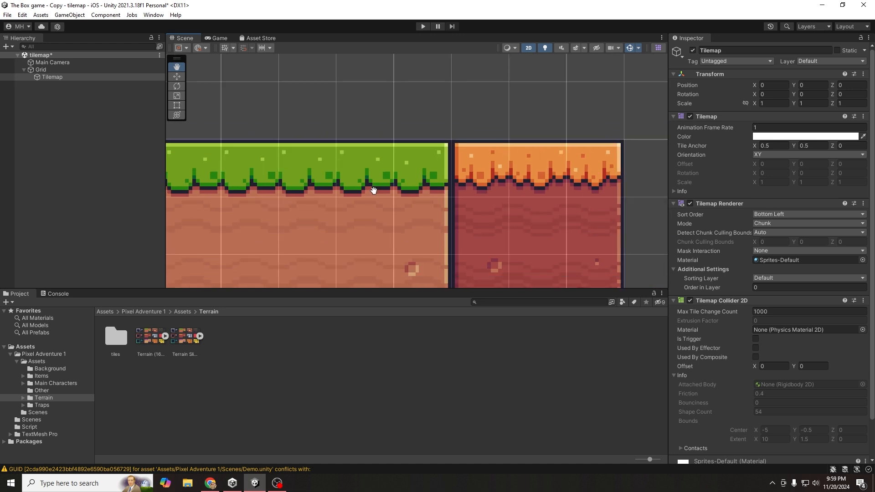
- Save the scene with Ctrl+S and inspect the Grid and Tilemap objects
key("ctrl+s")
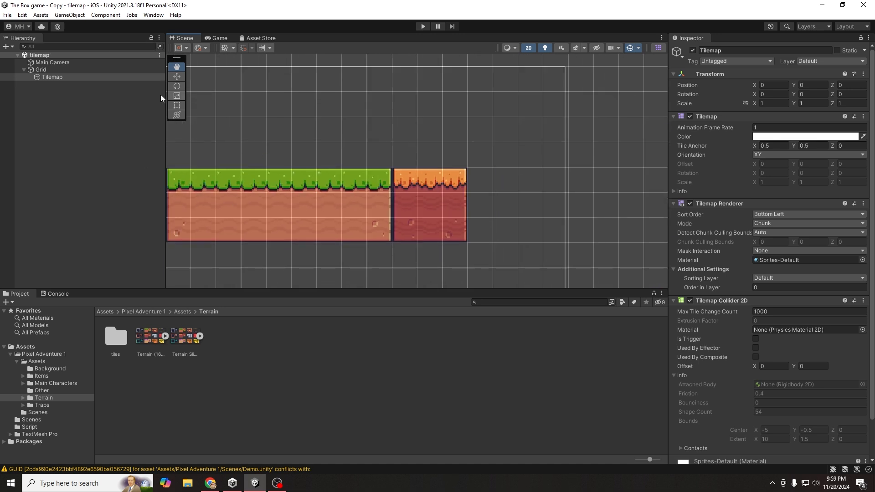
left_click(55, 70)
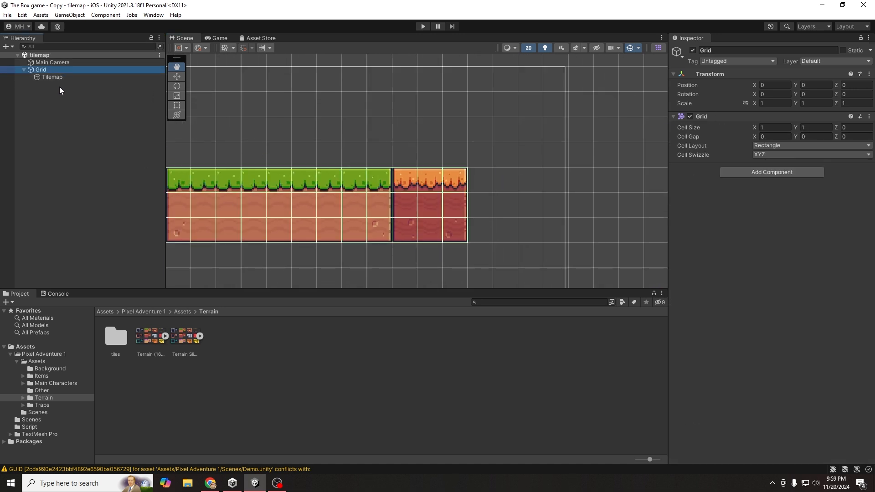
left_click(50, 78)
left_click(48, 70)
- Pan the Scene view to bring the pink blocks into view and recentre the tile row
left_click_drag(229, 122, 458, 152)
scroll(457, 153, "down", 2)
left_click(52, 78)
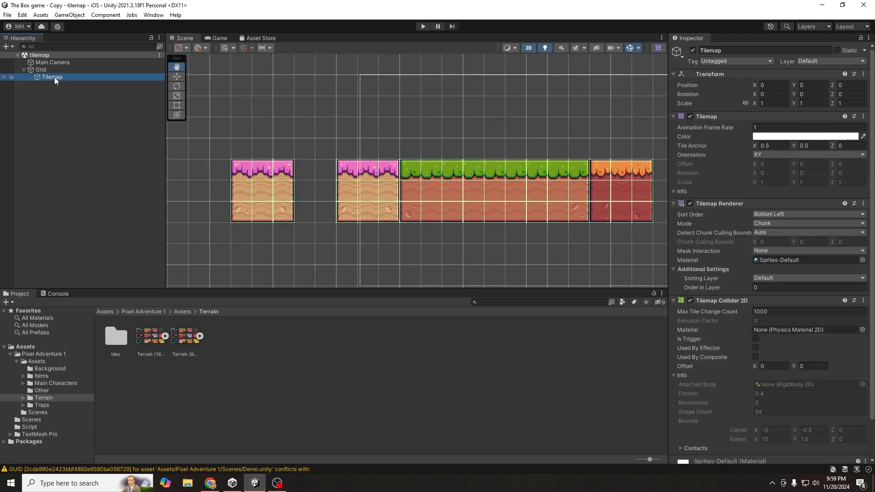
left_click_drag(512, 180, 491, 201)
scroll(504, 190, "down", 1)
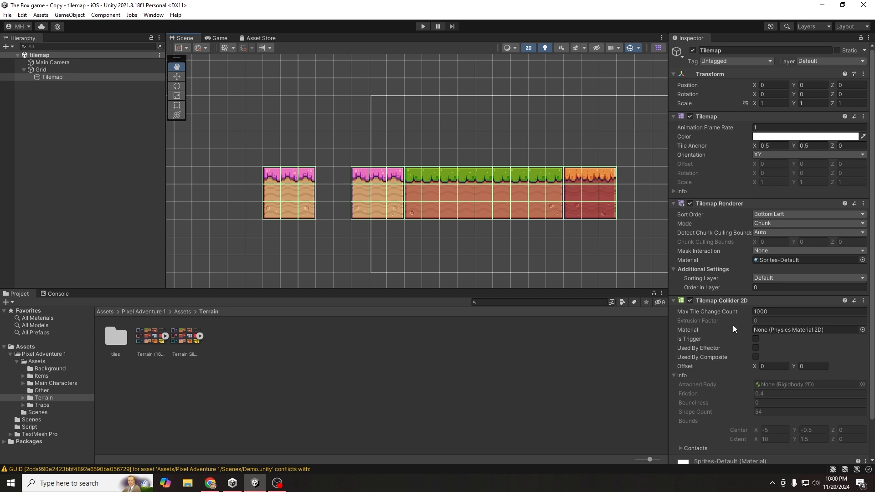
scroll(765, 345, "down", 2)
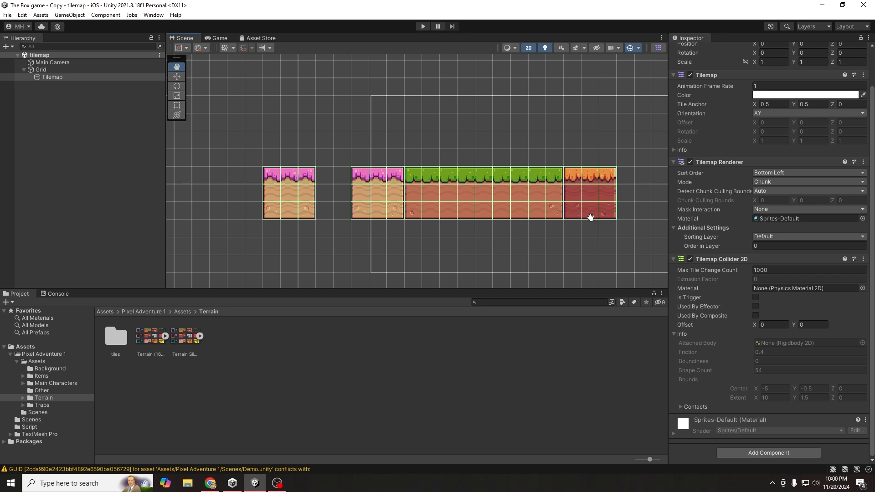
left_click_drag(602, 195, 571, 202)
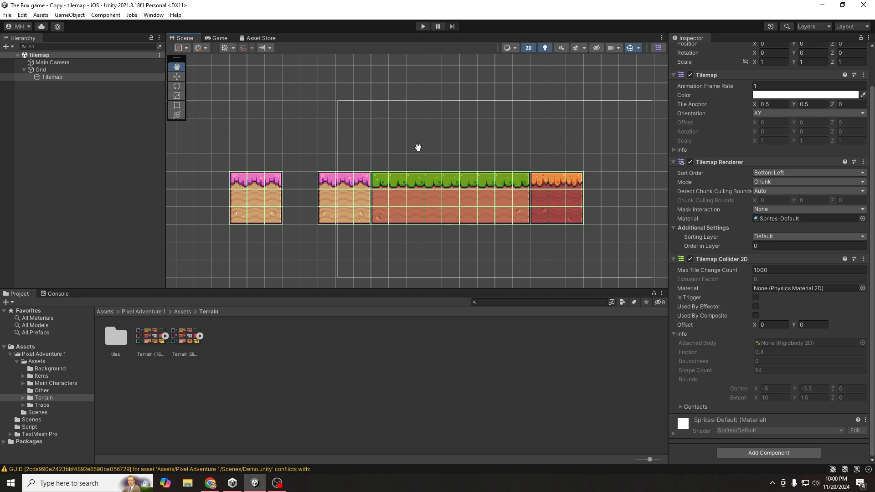
left_click_drag(418, 148, 392, 182)
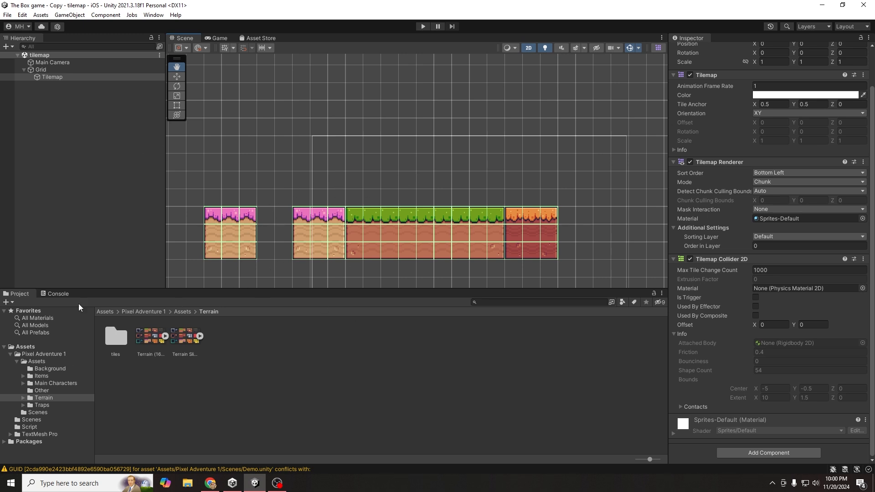
- Create a white 2D Sprites > Square object, keeping the name Square
right_click(64, 161)
mouse_move(105, 281)
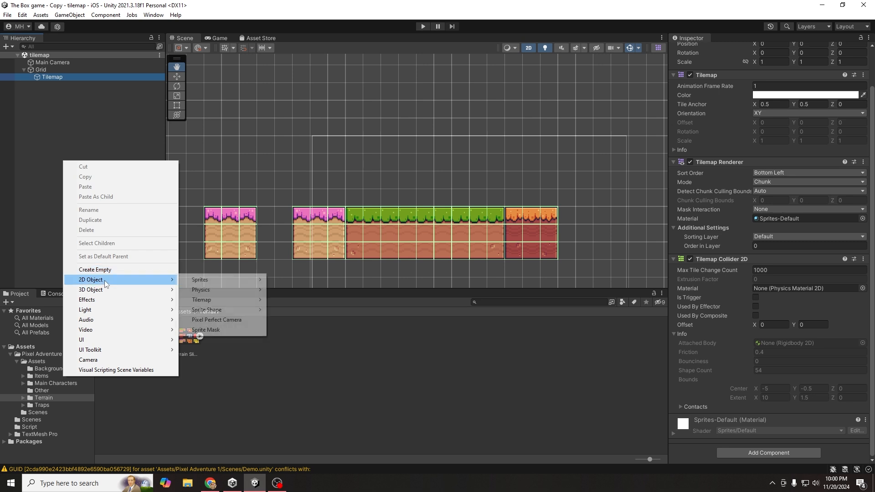
mouse_move(214, 282)
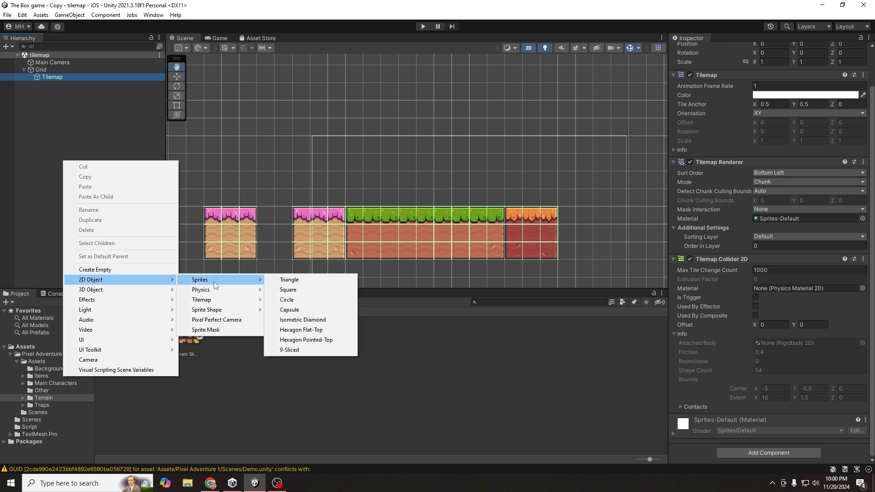
left_click(300, 288)
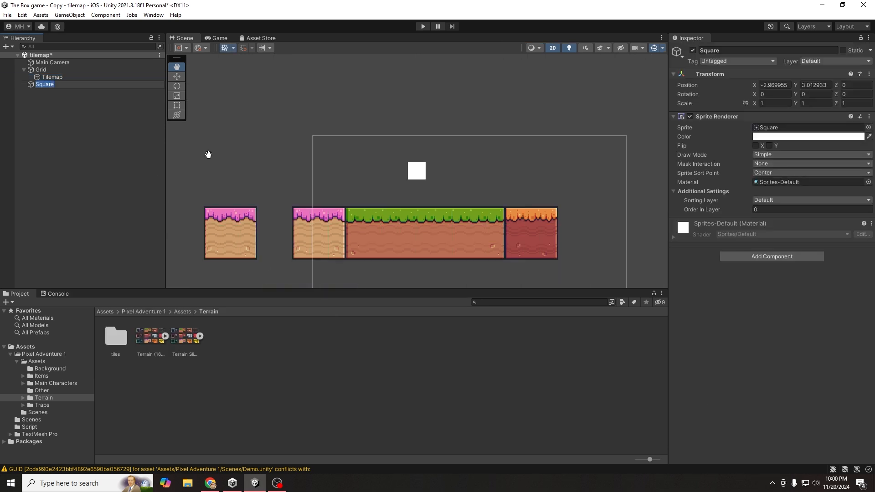
key("Return")
- Add Box Collider 2D and Rigidbody 2D components to the Square
left_click(810, 257)
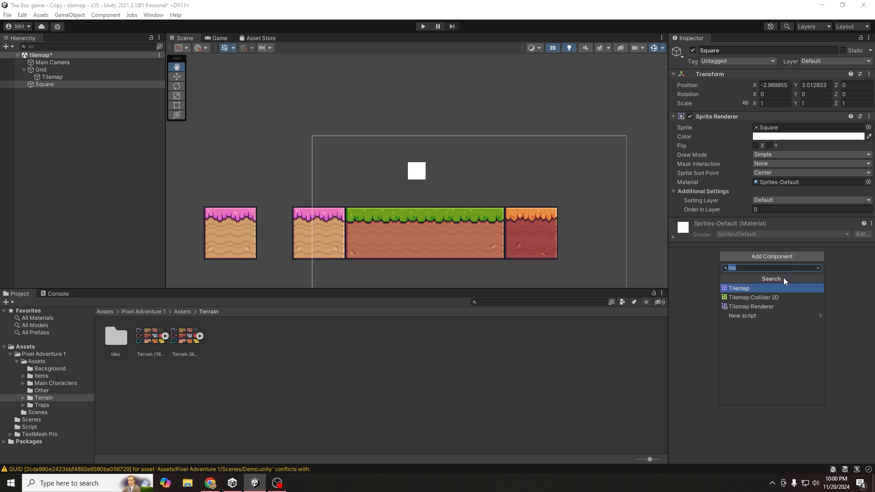
type("col")
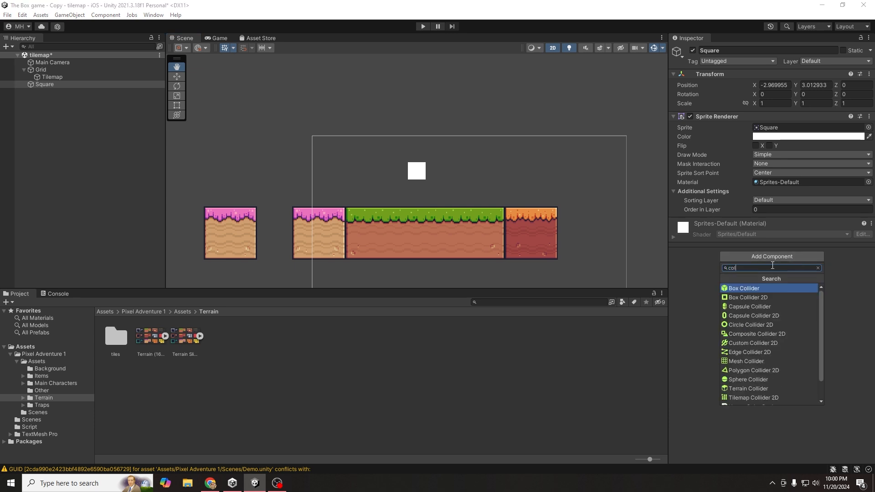
left_click(750, 296)
left_click(765, 269)
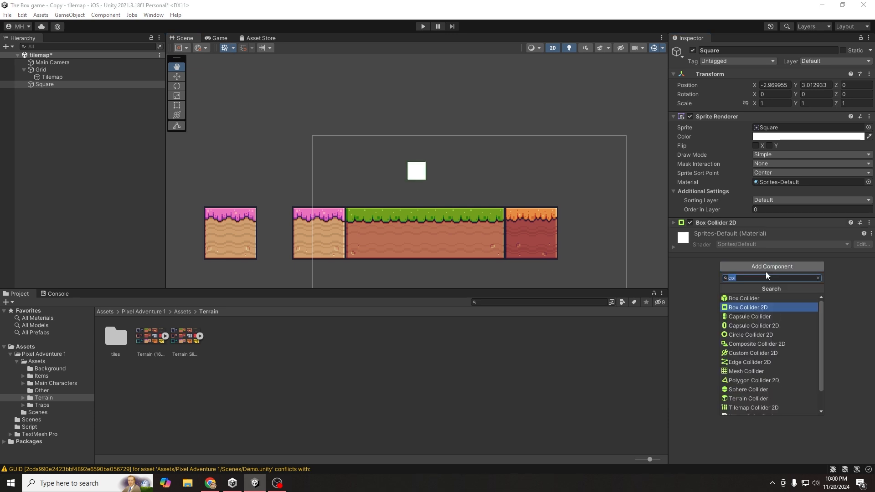
type("ri")
key("Return")
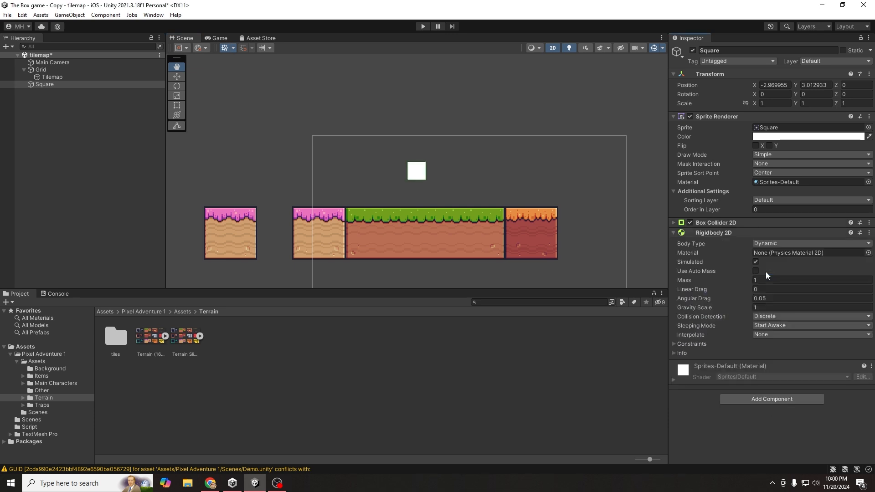
- Enter Play mode and lift the Square in the Scene view so it falls onto the ground
left_click(424, 26)
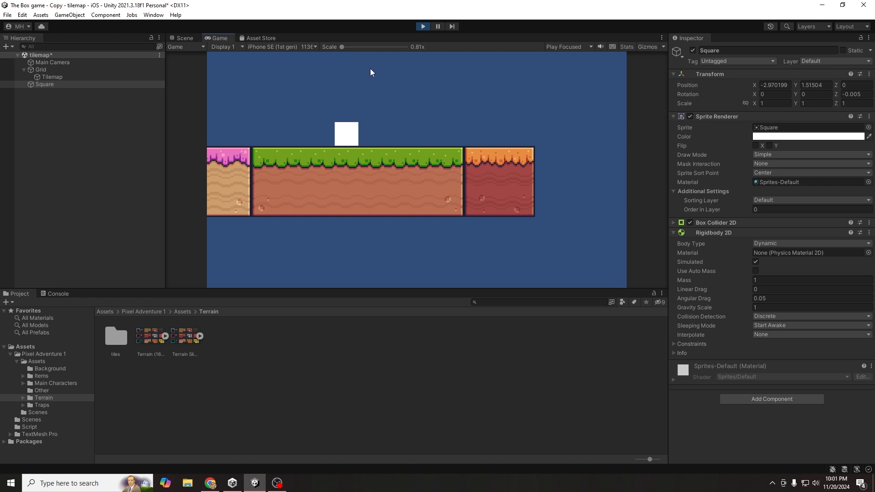
left_click(185, 37)
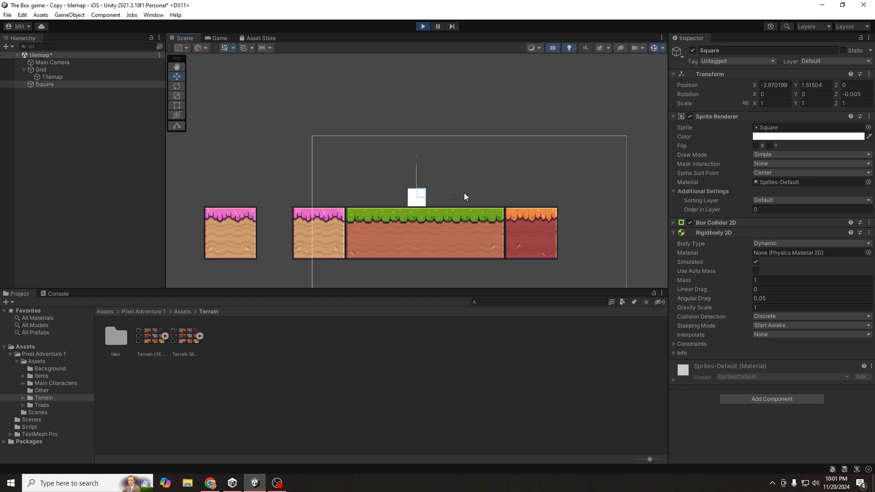
mouse_move(417, 172)
left_mouse_down()
mouse_move(421, 103)
mouse_move(412, 145)
mouse_move(430, 197)
mouse_move(293, 168)
mouse_move(275, 220)
mouse_move(369, 115)
mouse_move(349, 86)
mouse_move(306, 175)
mouse_move(410, 162)
left_mouse_up()
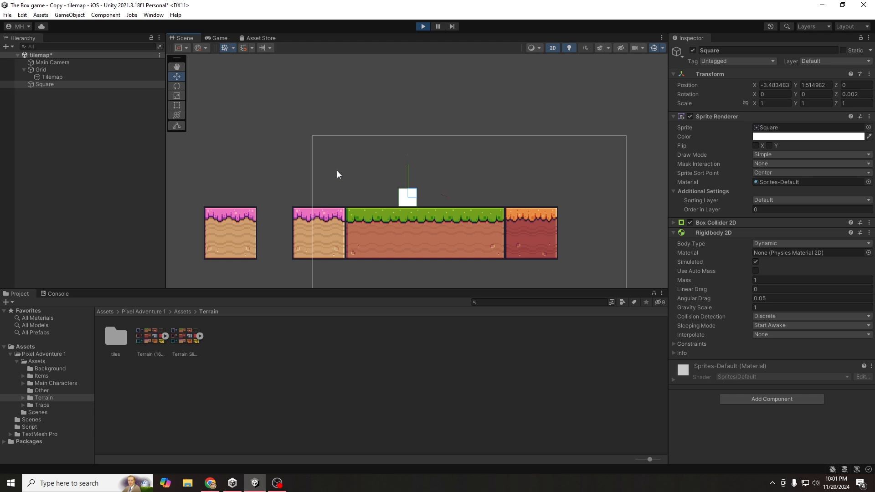
- Stop Play mode and delete the test Square
left_click(423, 26)
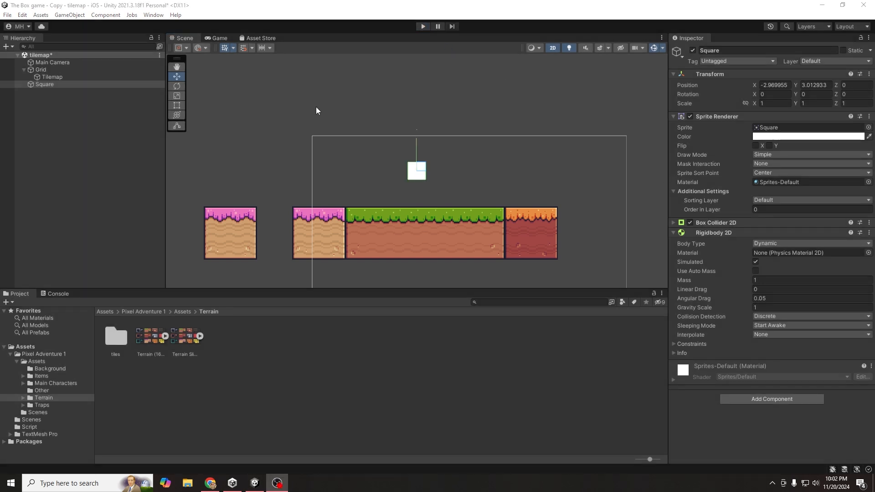
left_click(372, 175)
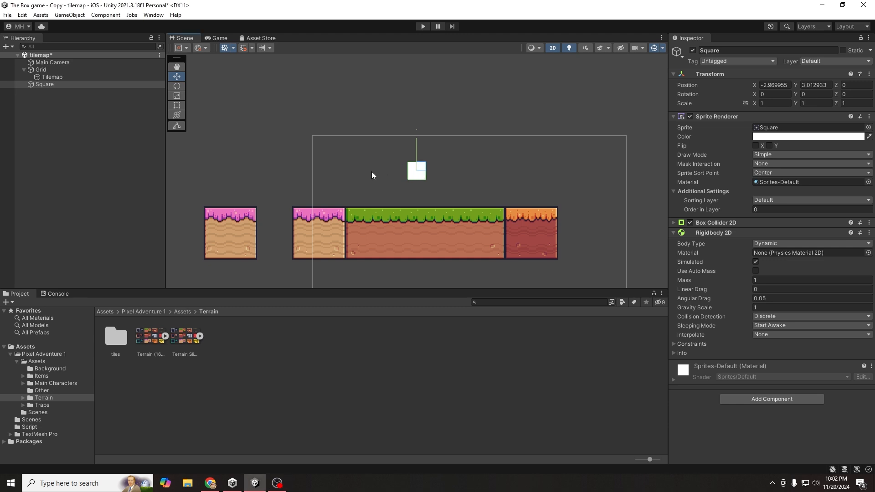
key("Delete")
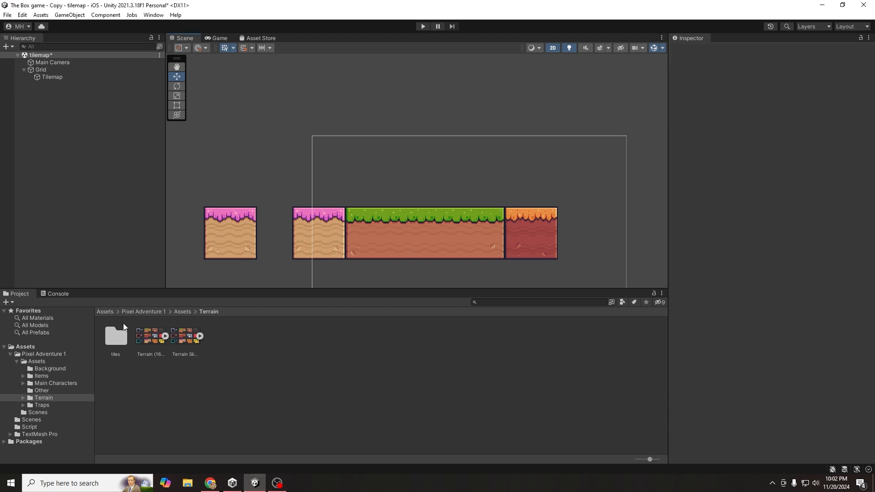
- Navigate to Pixel Adventure 1 > Assets > Main Characters > Ninja Frog
left_click(143, 312)
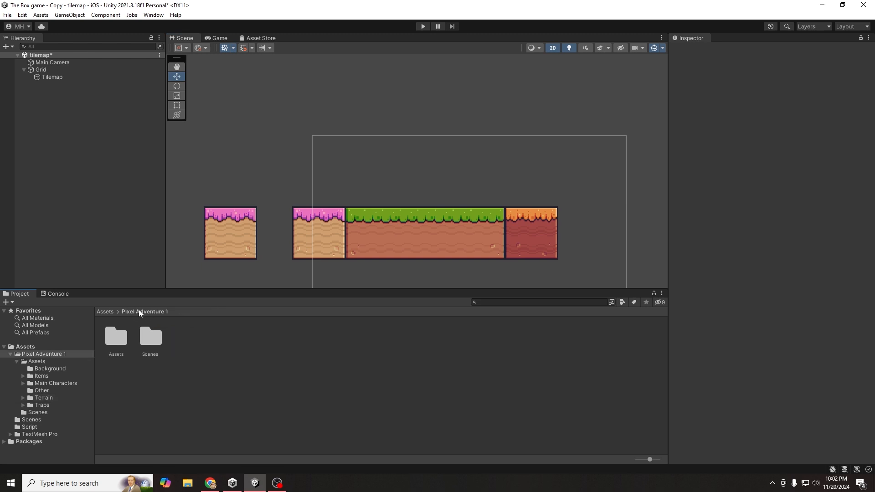
double_click(119, 336)
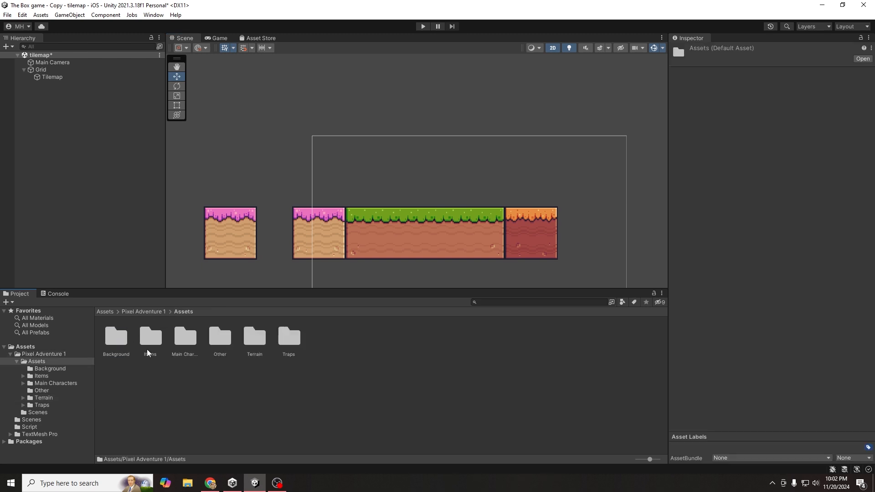
double_click(194, 342)
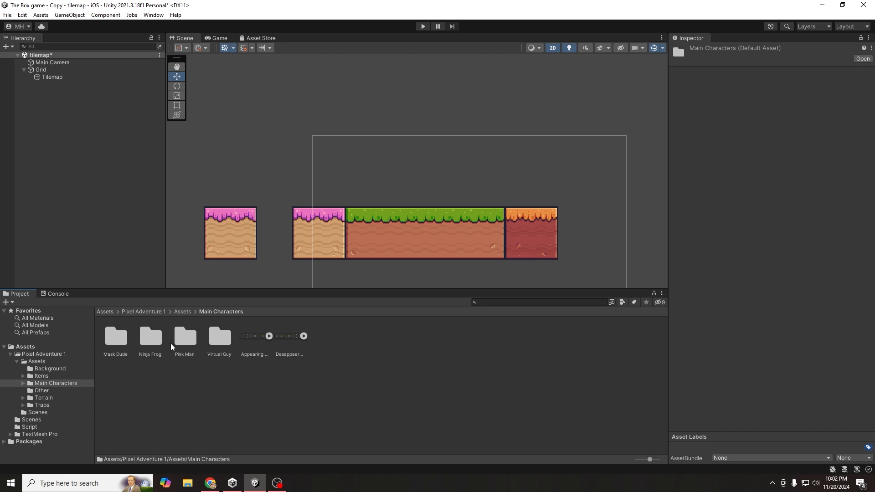
double_click(143, 345)
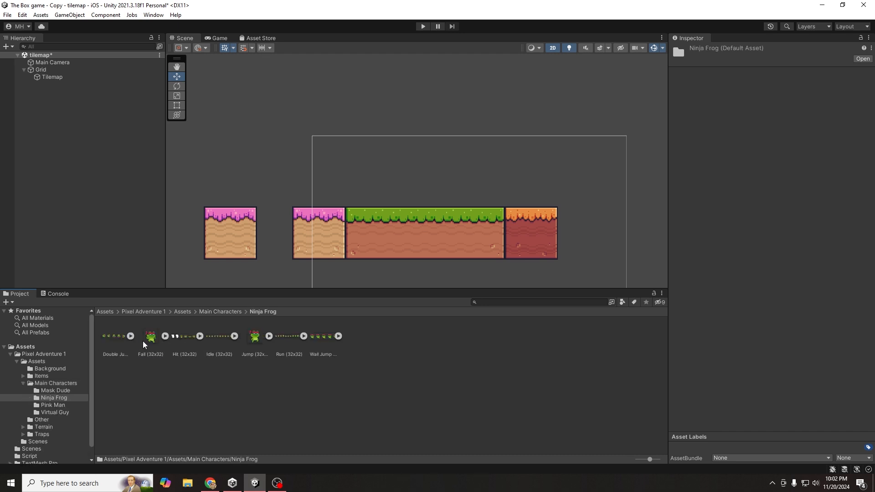
- Inspect the Idle and Jump (32x32) sheets and preview the Jump image in a viewer
left_click(218, 338)
left_click(249, 336)
double_click(249, 336)
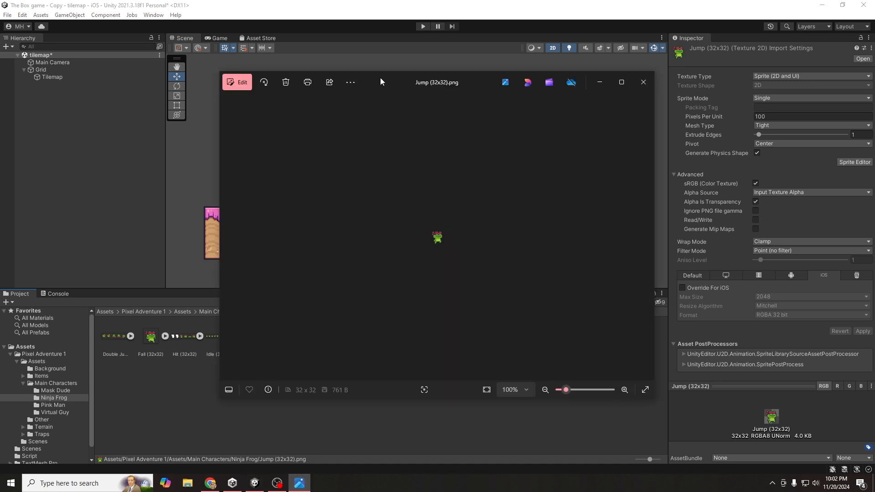
left_click_drag(380, 77, 327, 96)
scroll(401, 270, "up", 2)
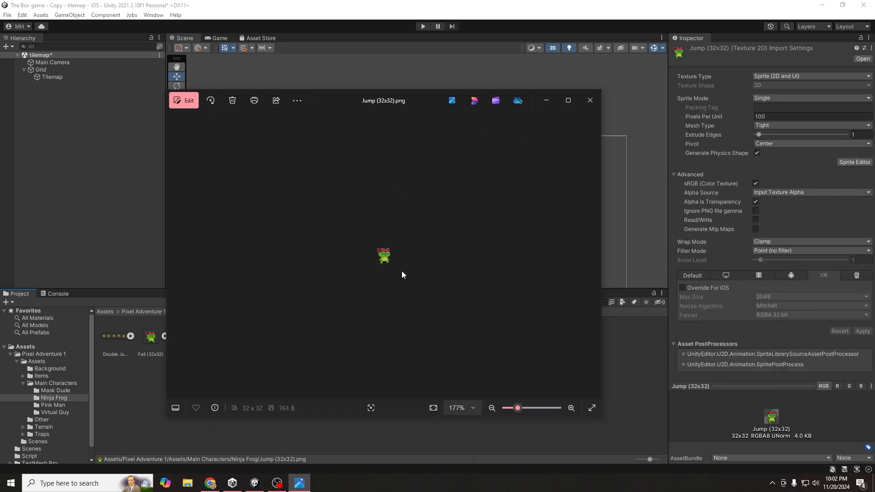
scroll(401, 271, "up", 5)
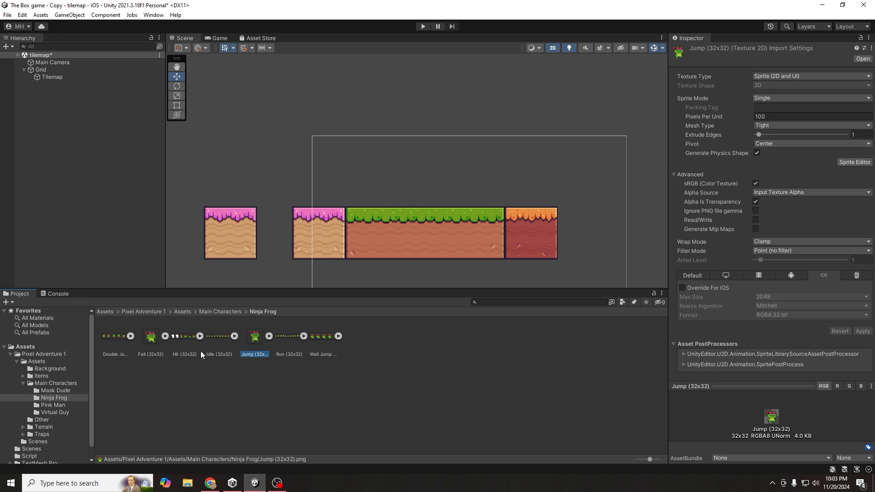
- Set Pixels Per Unit to 32 for all seven Ninja Frog sheets and apply
left_click(339, 351)
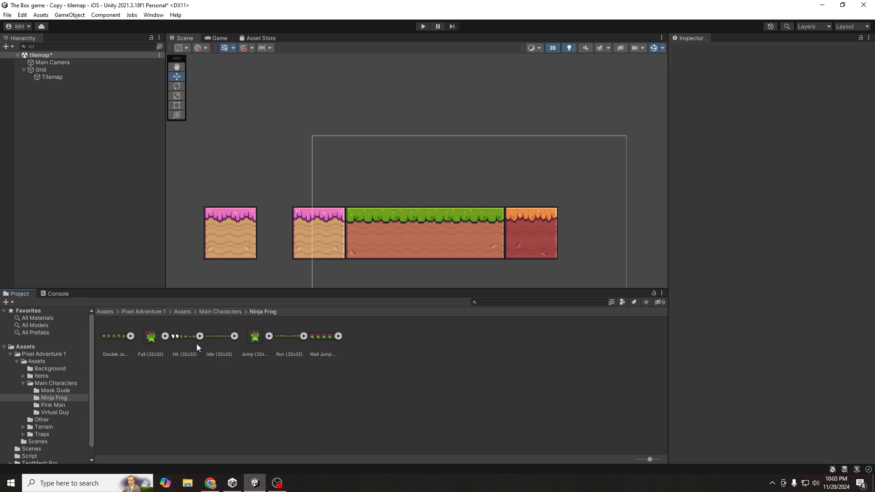
left_click(116, 337)
left_click(314, 335, "shift")
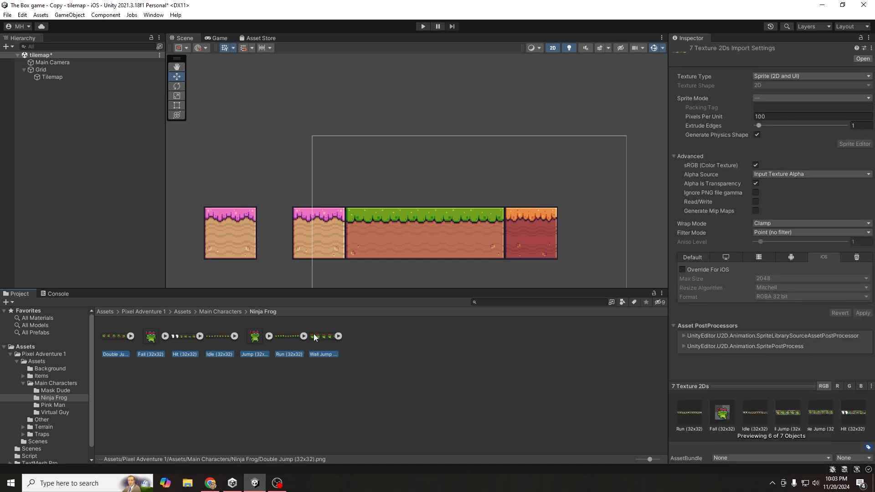
left_click(770, 116)
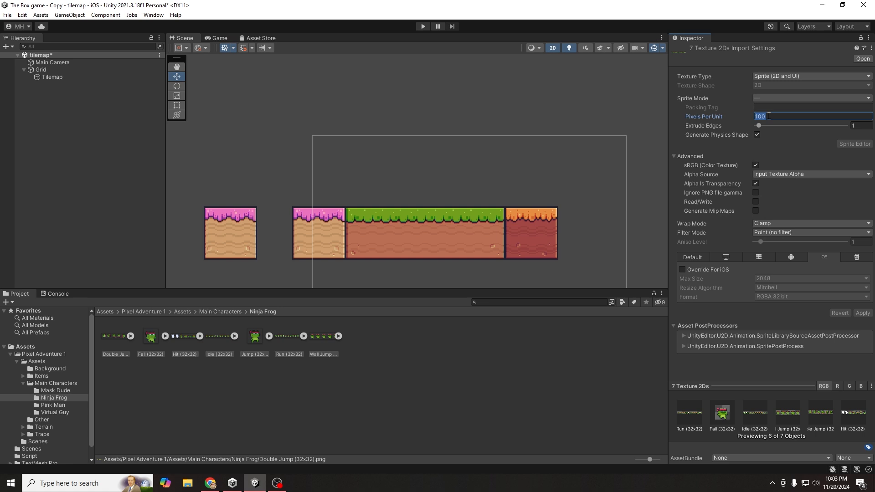
type("32")
left_click(864, 313)
- Expand the Idle sheet and inspect its individual sliced frames, then collapse it
left_click(261, 401)
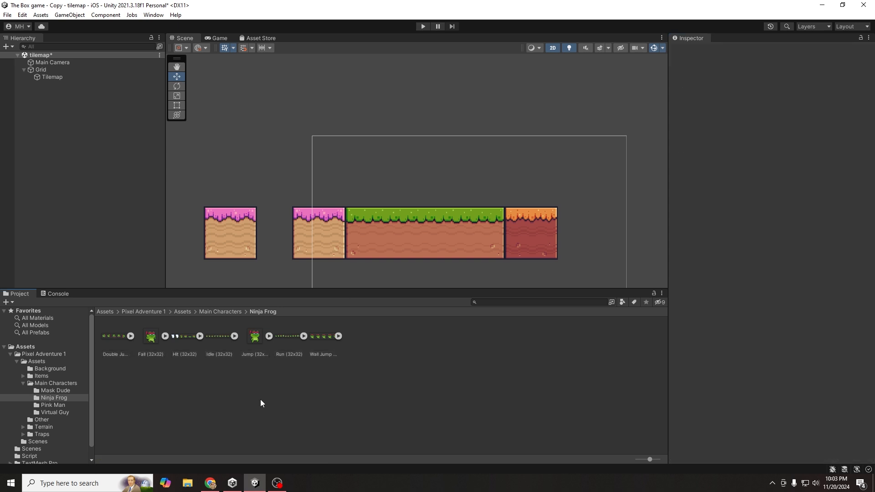
left_click(212, 336)
left_click(234, 336)
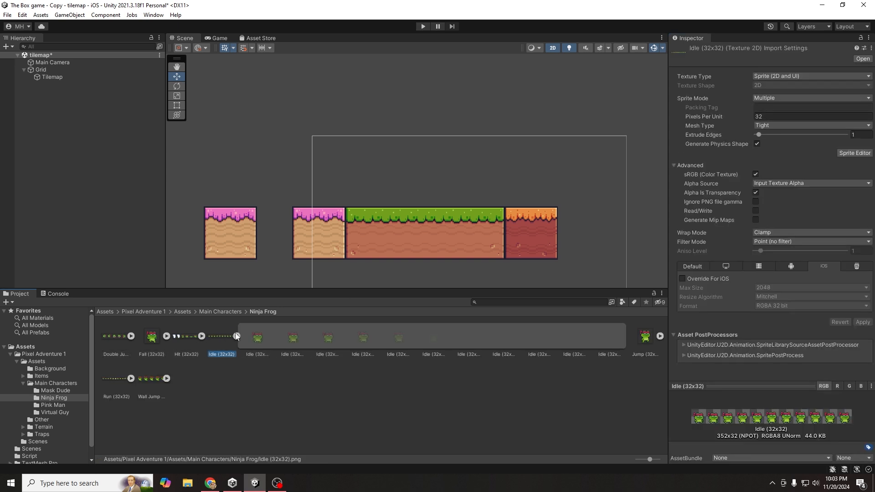
left_click(256, 339)
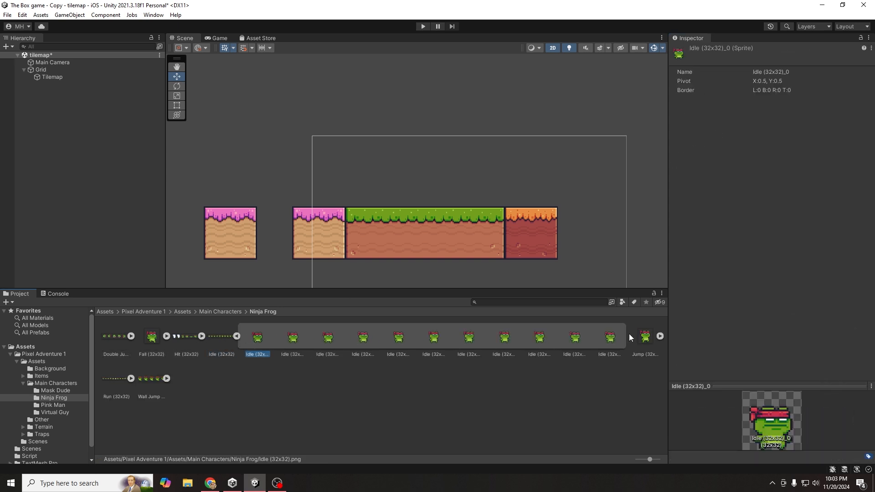
left_click(610, 337)
left_click(571, 338)
left_click(538, 339)
left_click(468, 340)
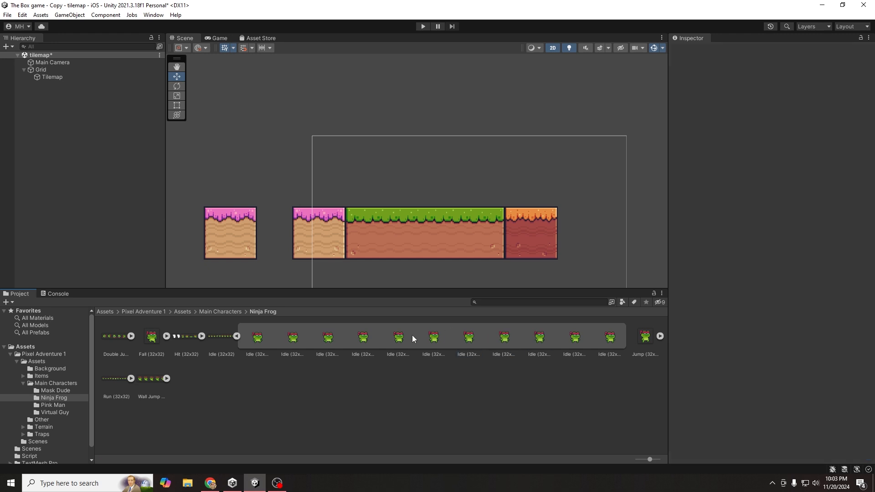
left_click(327, 339)
left_click(293, 340)
left_click(237, 336)
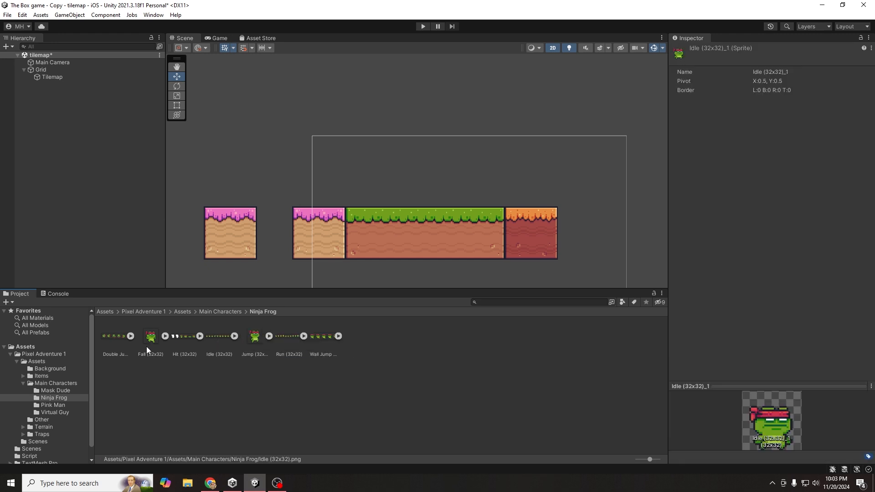
- Check the Fall, Jump, Hit, Run, Double Jump and Idle sheets' settings, revealing Idle's 11 frames
left_click(146, 345)
left_click(256, 340)
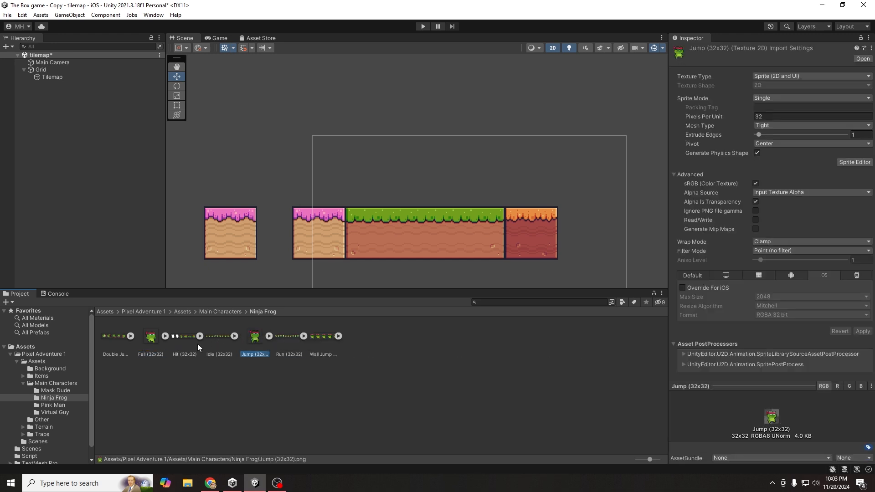
left_click(185, 340)
left_click(291, 337)
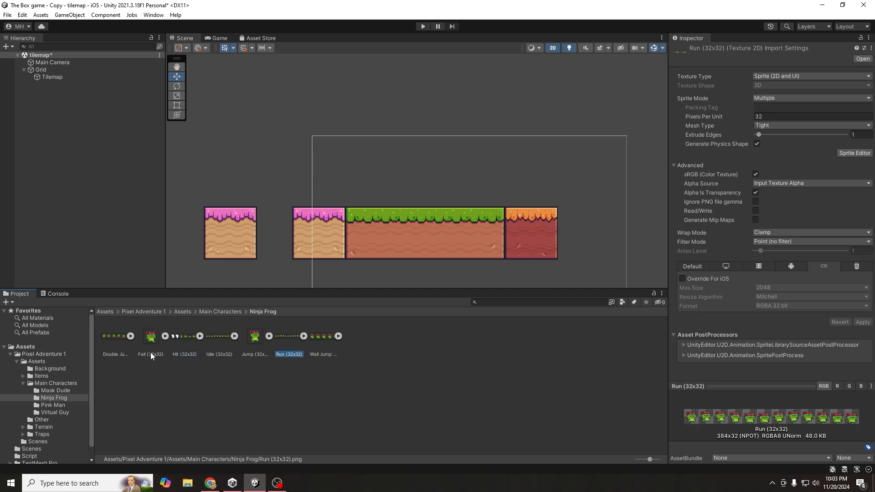
left_click(112, 338)
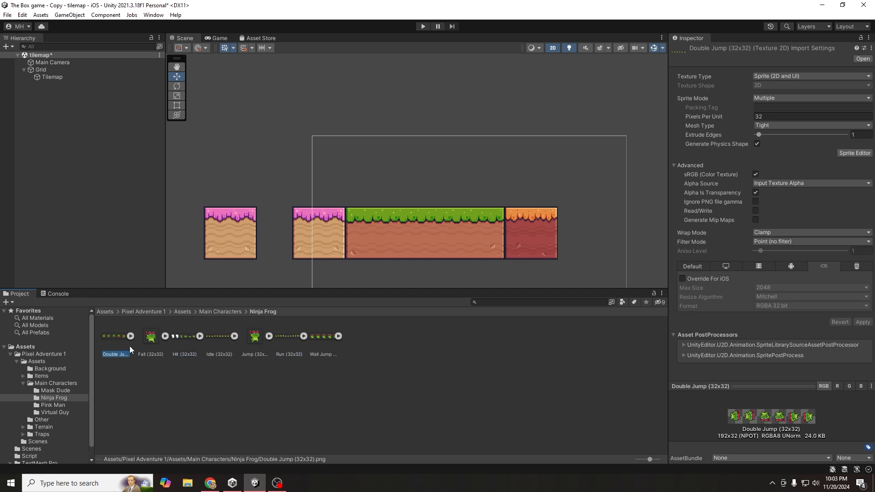
left_click(218, 337)
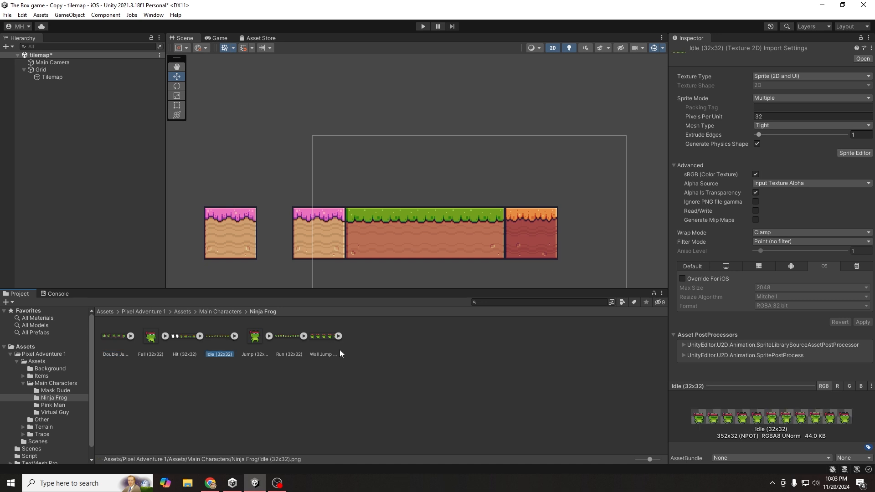
left_click(235, 337)
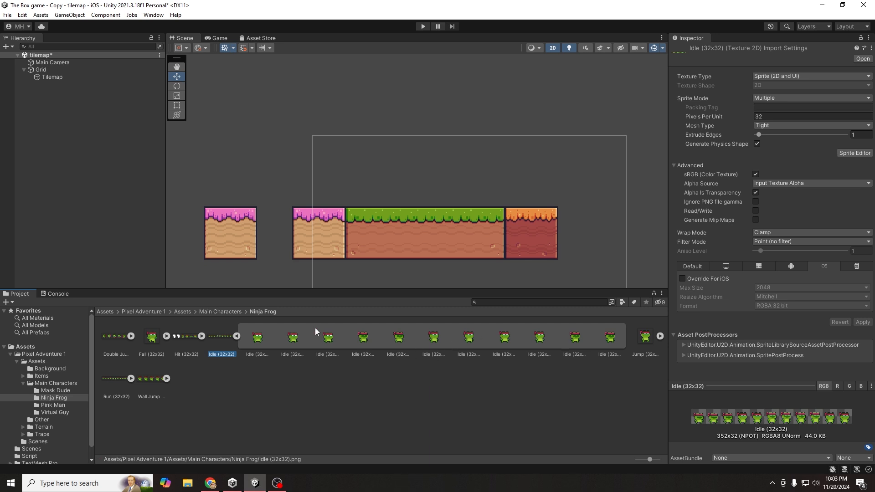
- Drag the Idle (32x32) frog sprite into the Hierarchy to create Idle (32x32)_0
left_click(237, 336)
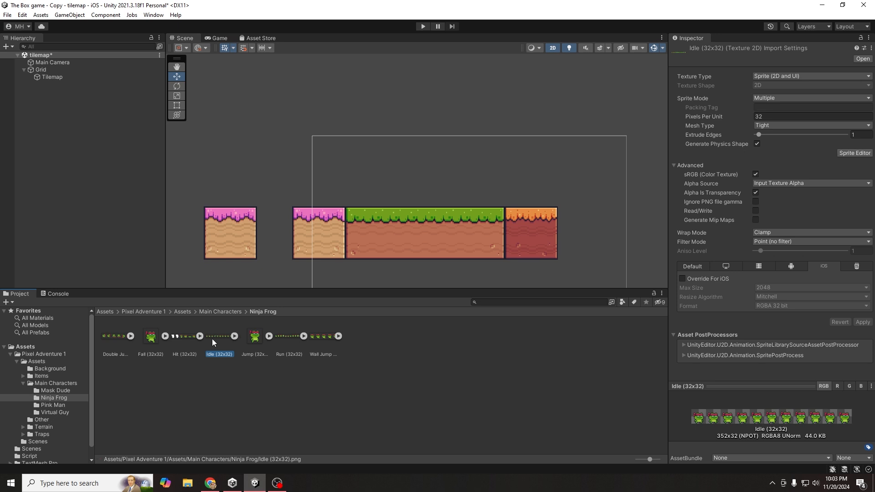
left_click_drag(215, 340, 80, 155)
left_click_drag(74, 115, 72, 114)
- Move the frog up to about X -3.52, Y 2.36, just above the grass platform
left_click(471, 229)
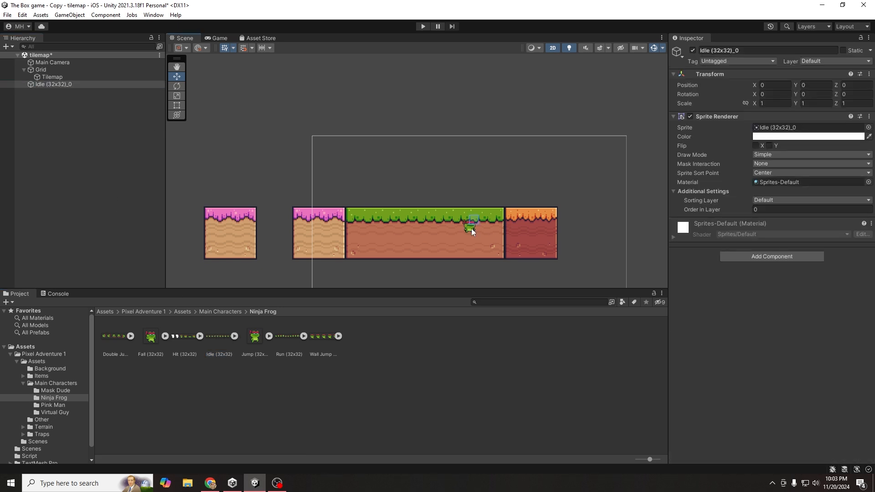
left_click(472, 228)
left_click(470, 231)
scroll(470, 231, "up", 3)
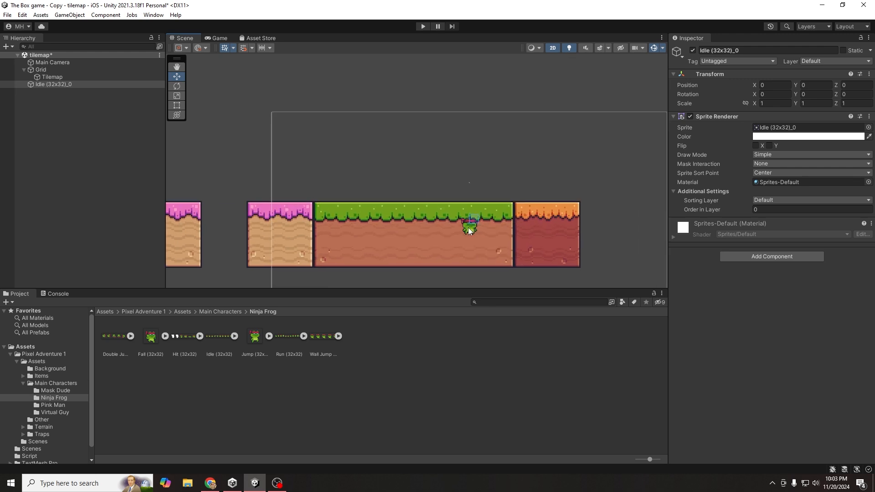
left_click(471, 230)
left_click(473, 231)
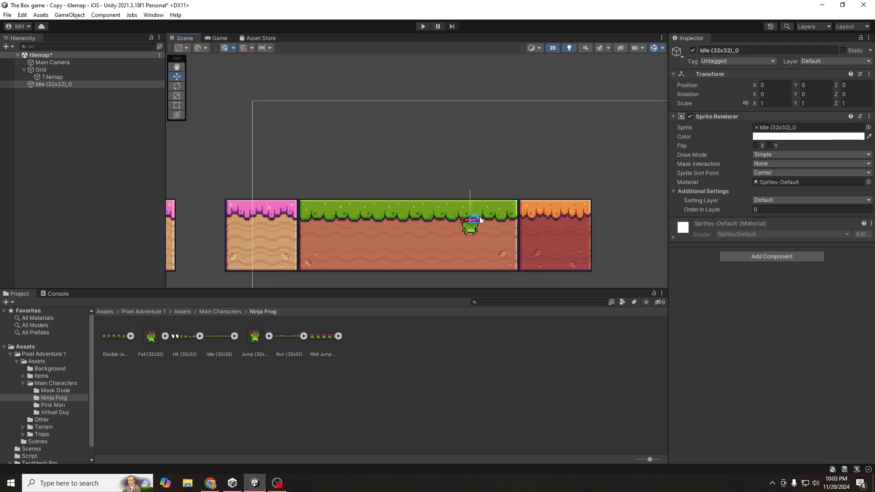
left_click_drag(471, 219, 385, 162)
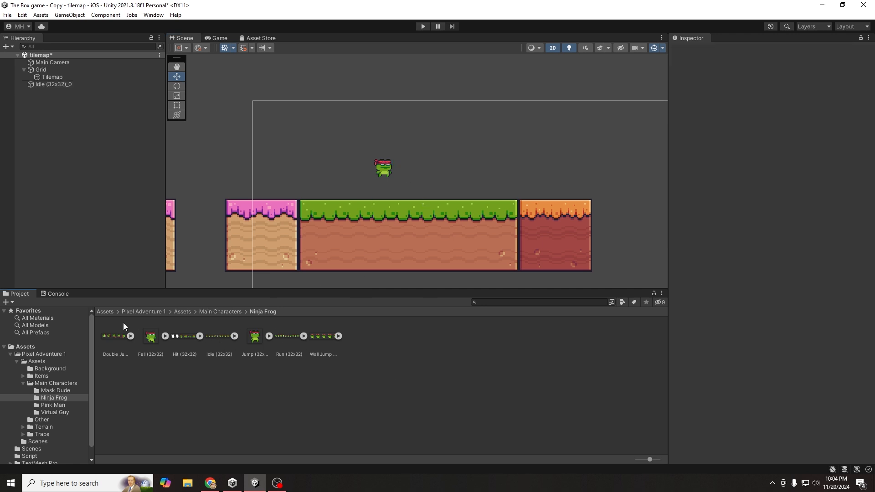
- Set Pixels Per Unit to 16 on all seven Ninja Frog sprite sheets and apply
left_click(124, 336)
left_click(329, 343, "shift")
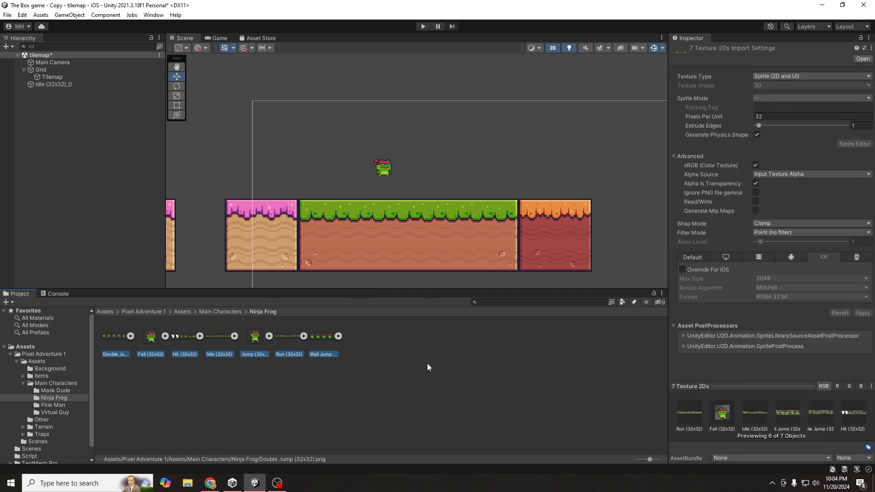
left_click(787, 117)
type("16")
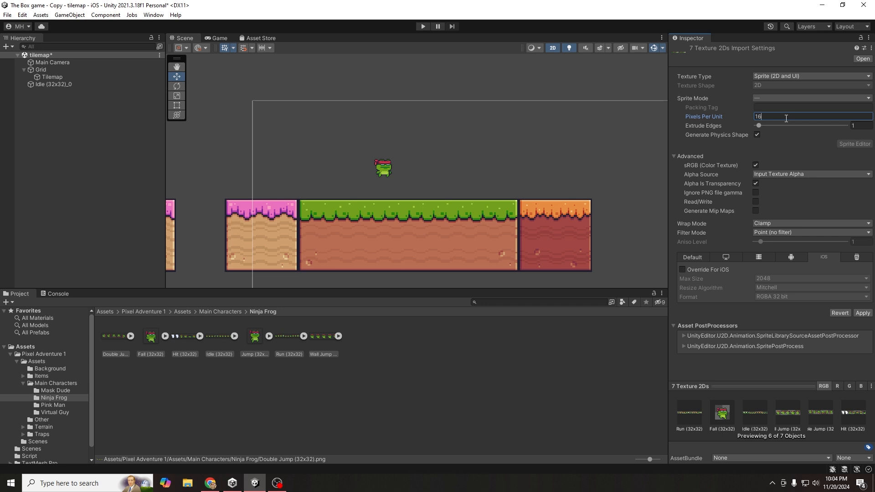
left_click(853, 313)
scroll(385, 193, "down", 2)
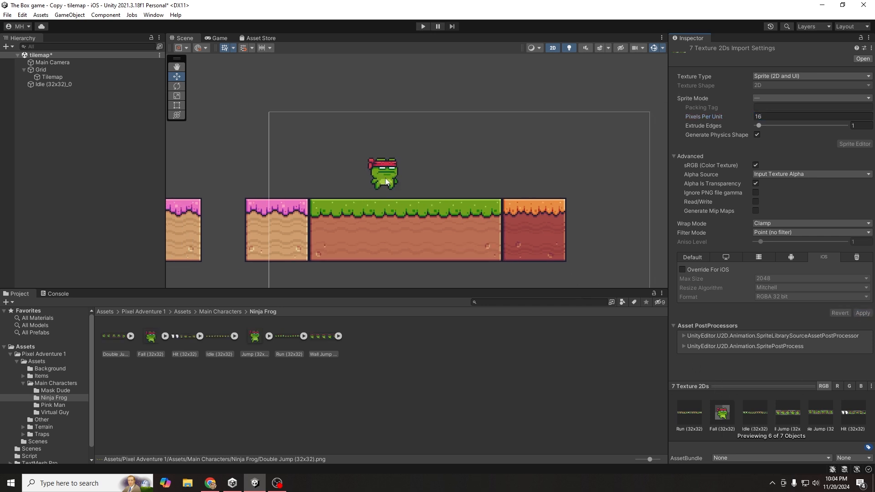
scroll(382, 196, "down", 2)
scroll(381, 197, "down", 1)
scroll(380, 200, "up", 2)
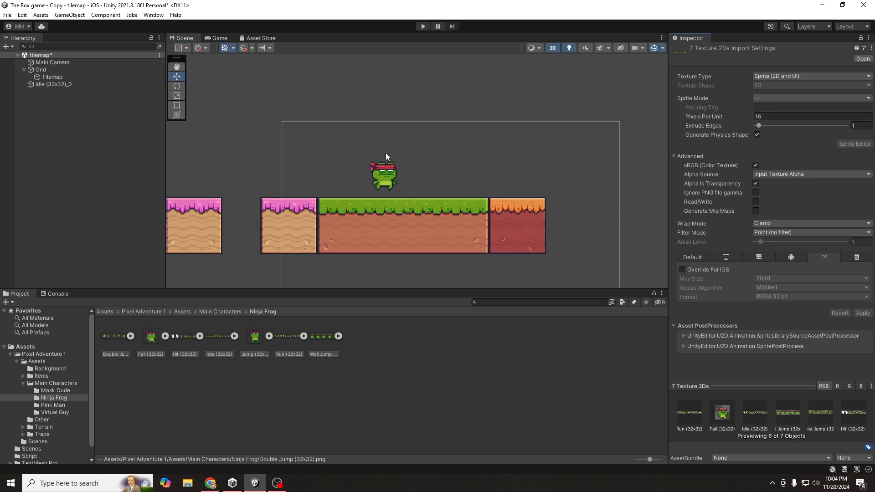
left_click(308, 362)
- Nudge the frog's position slightly and add a Rigidbody 2D component to it
left_click(68, 85)
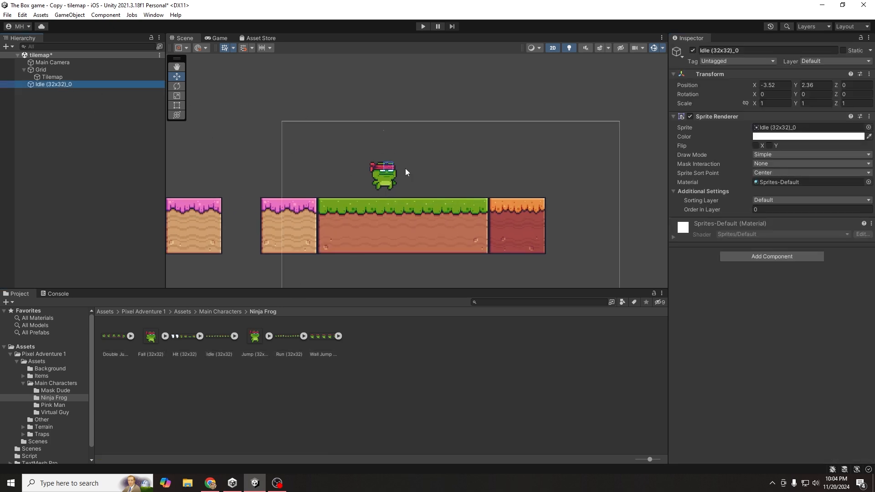
left_click(390, 168)
mouse_move(383, 147)
left_mouse_down()
mouse_move(385, 160)
mouse_move(388, 148)
left_mouse_up()
left_click(772, 257)
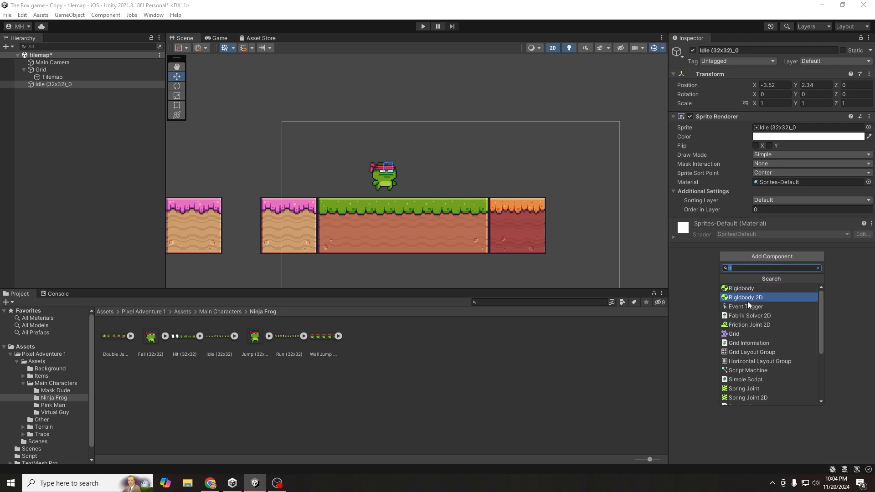
left_click(749, 296)
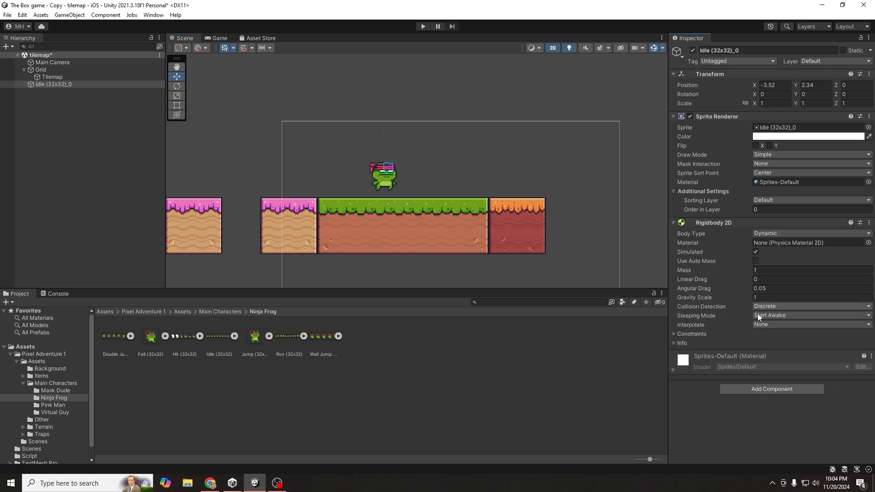
- Add a Polygon Collider 2D to the frog, then remove it again
left_click(746, 389)
type("col")
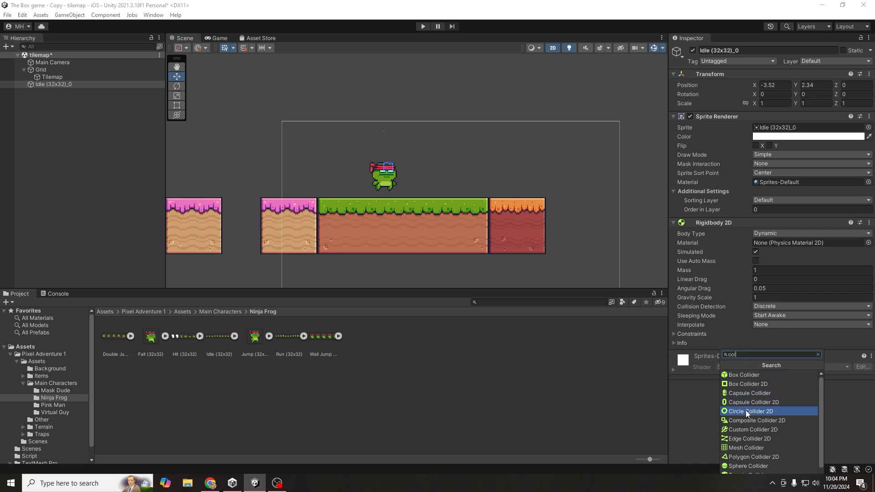
scroll(747, 413, "down", 2)
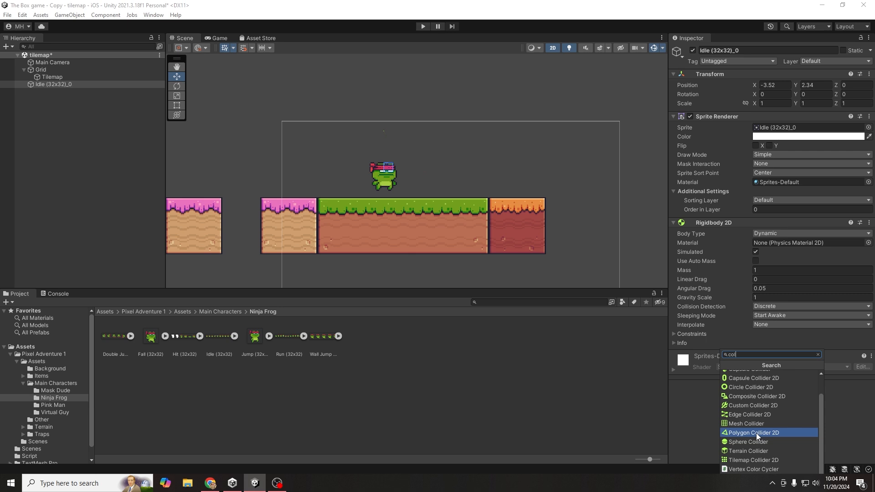
left_click(756, 433)
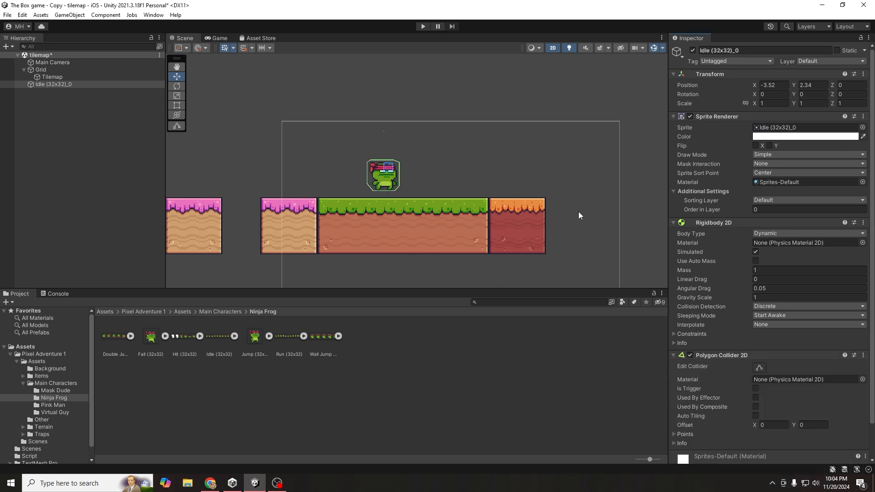
right_click(715, 358)
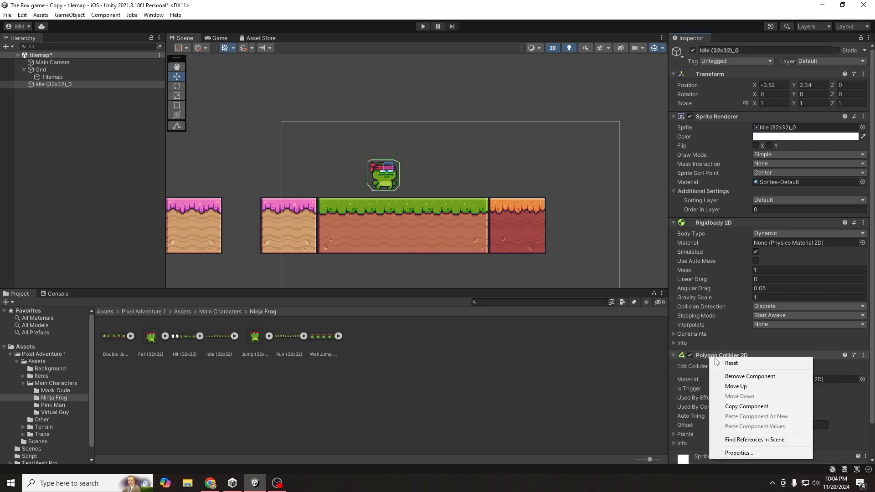
left_click(734, 377)
left_click(758, 390)
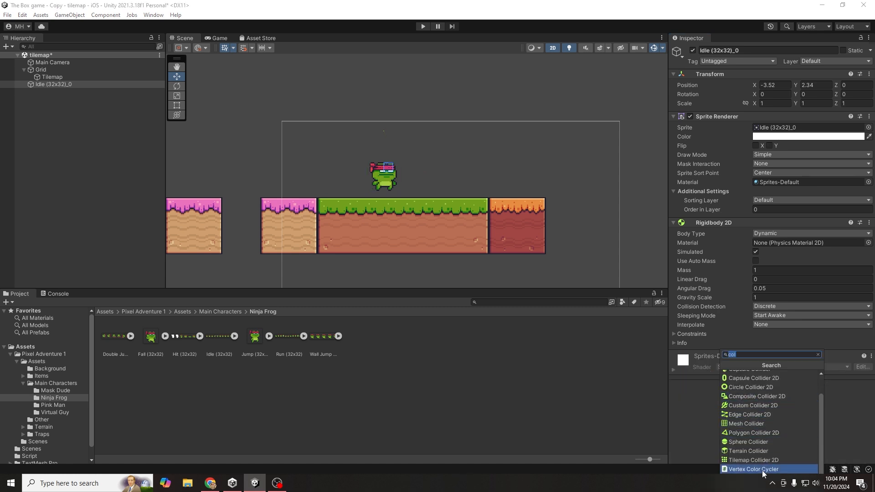
- Add and remove Composite and Custom Collider 2D components, then select the Jump (32x32) sheet
left_click(765, 398)
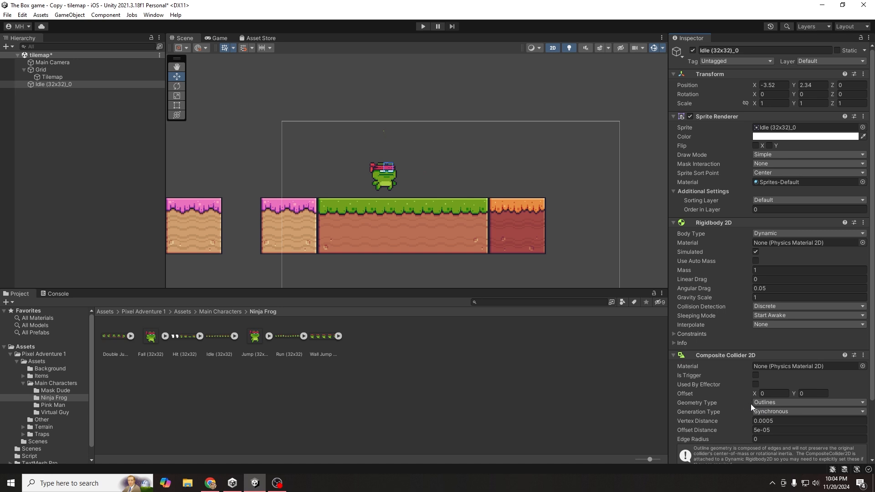
right_click(728, 288)
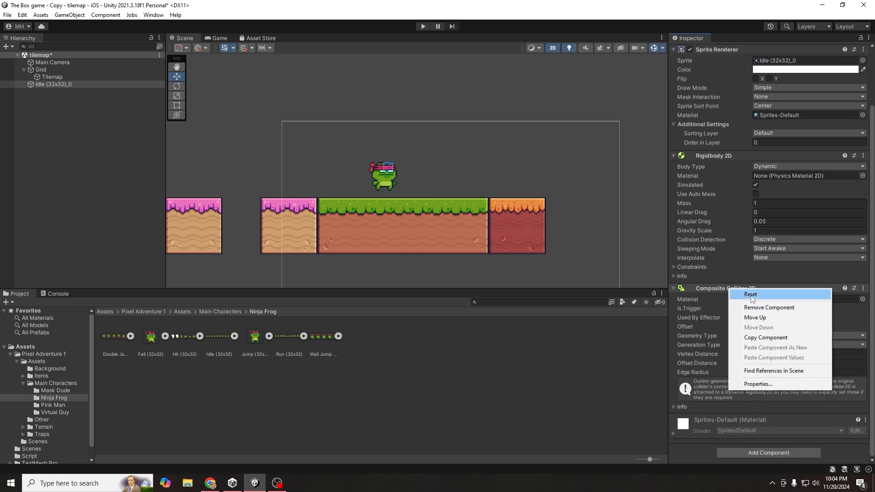
left_click(748, 306)
left_click(757, 387)
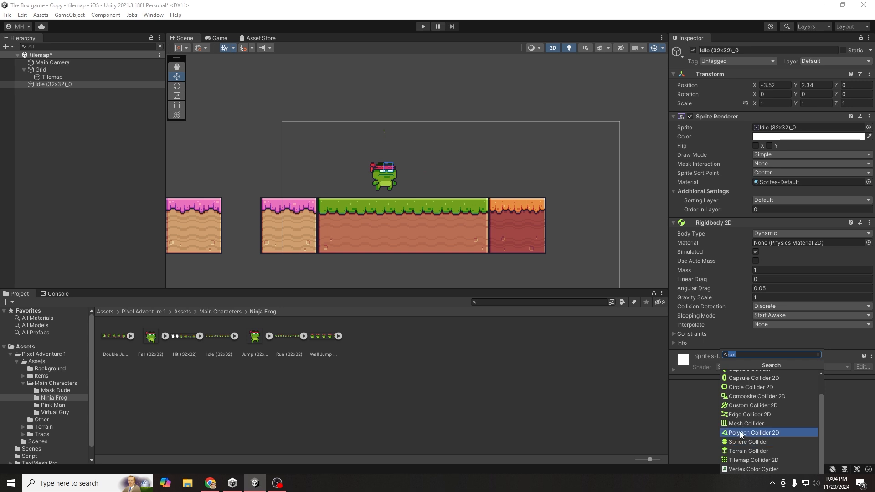
left_click(734, 408)
right_click(727, 359)
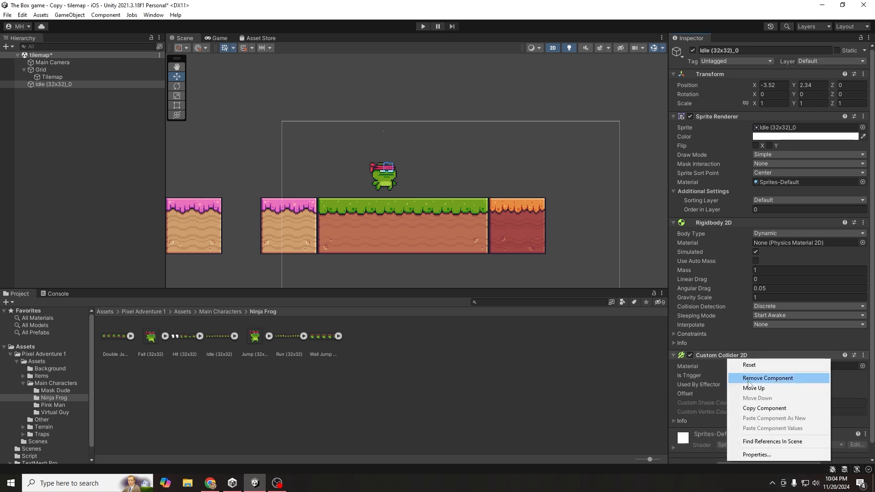
left_click(758, 377)
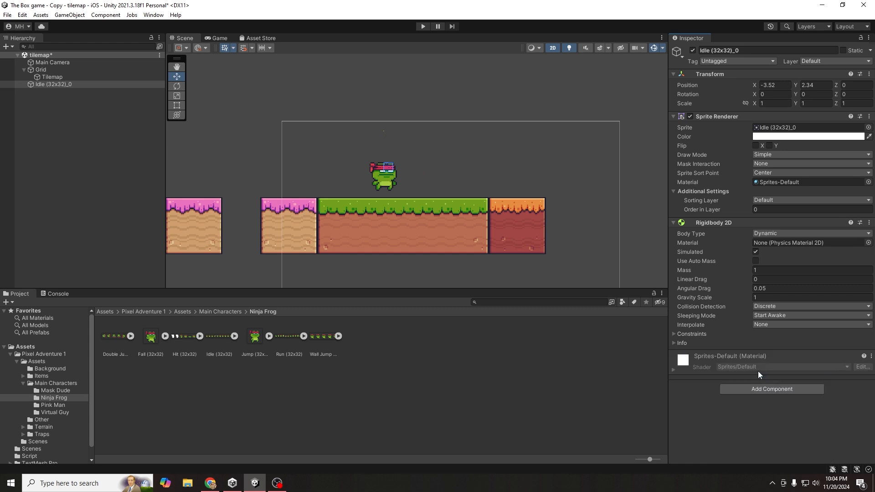
left_click(255, 337)
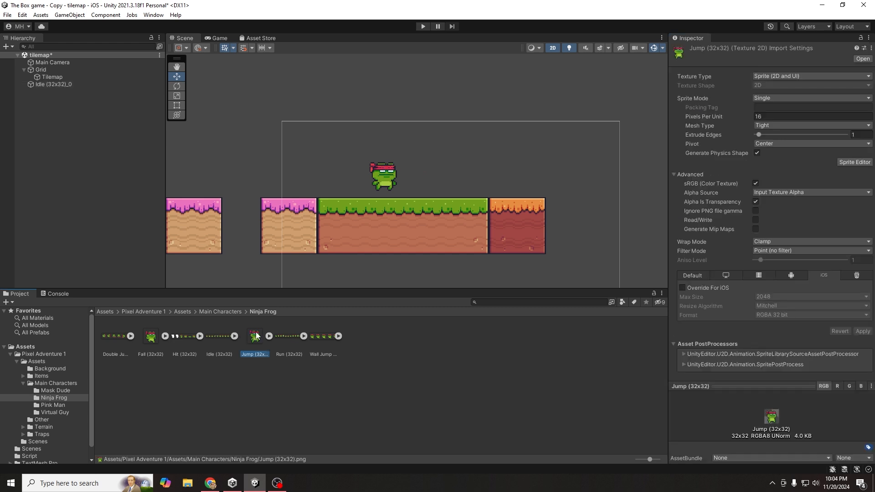
- Generate a Custom Physics Shape for the Jump sprite and pull its corners in toward the frog
left_click(849, 162)
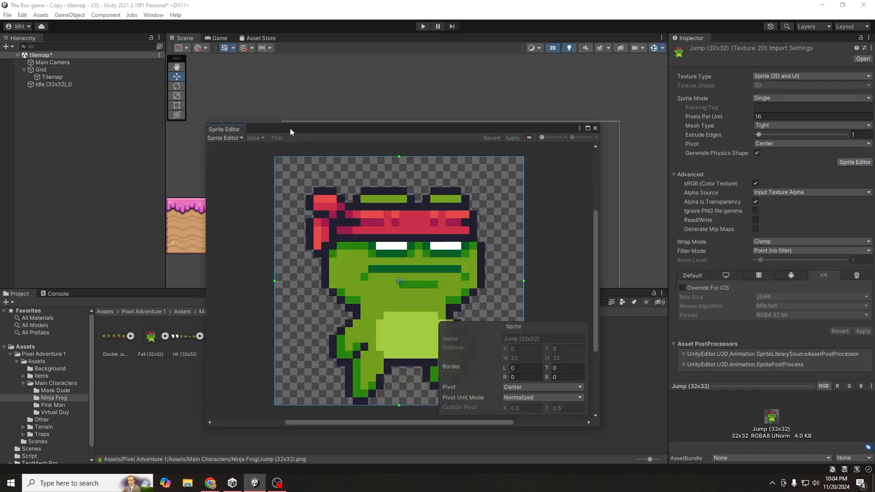
left_click(287, 94)
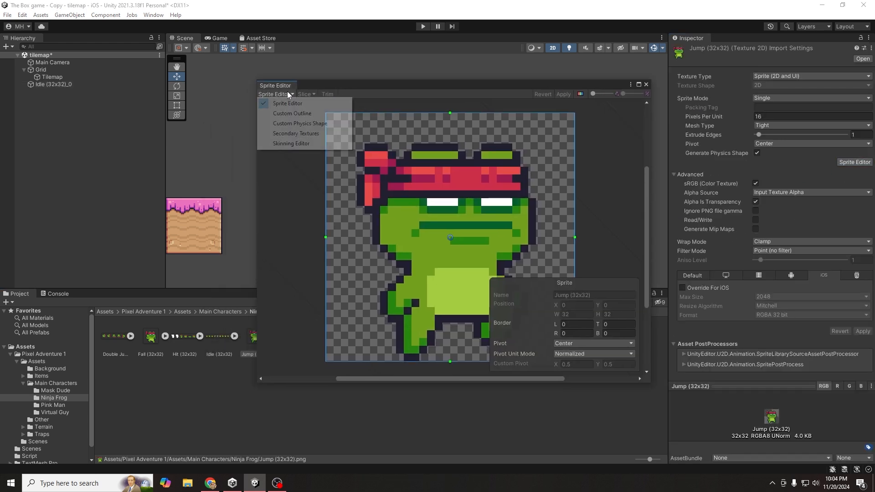
left_click(313, 124)
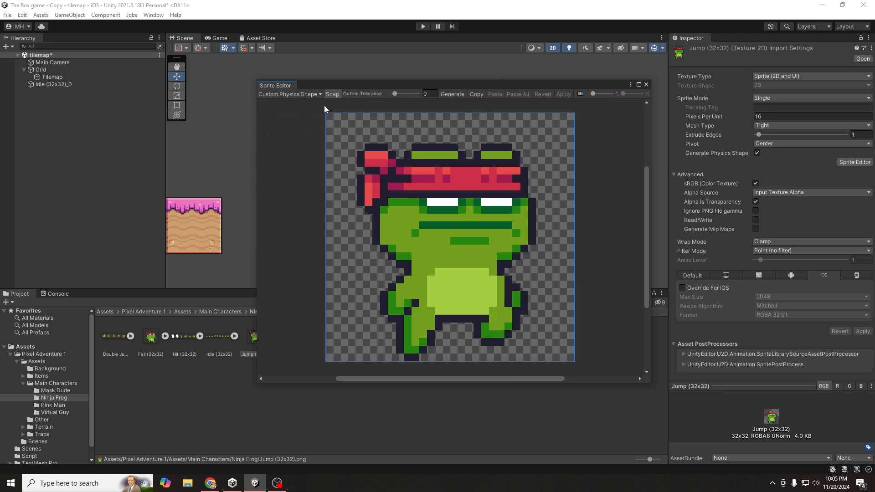
left_click(461, 93)
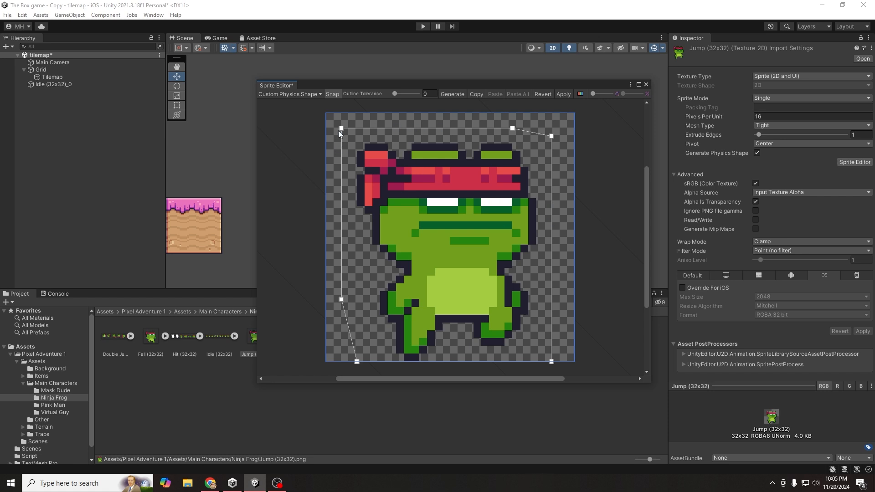
left_click_drag(343, 129, 359, 145)
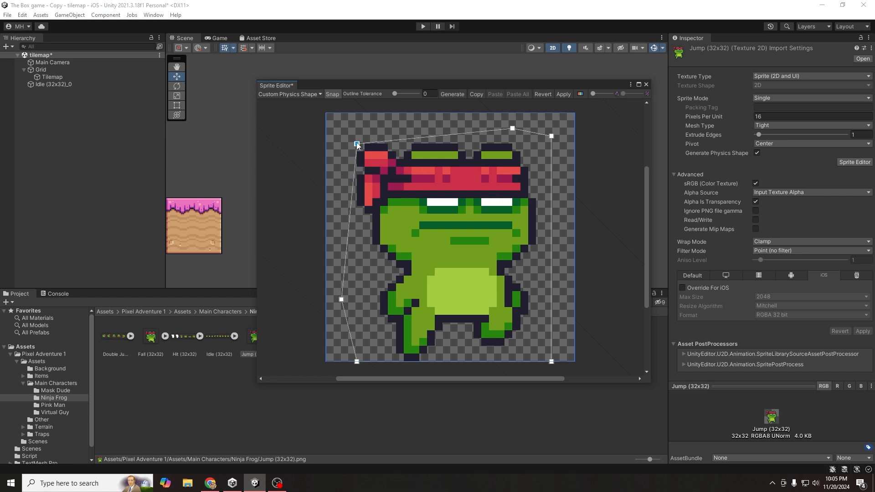
mouse_move(552, 361)
left_mouse_down()
mouse_move(524, 345)
mouse_move(537, 362)
left_mouse_up()
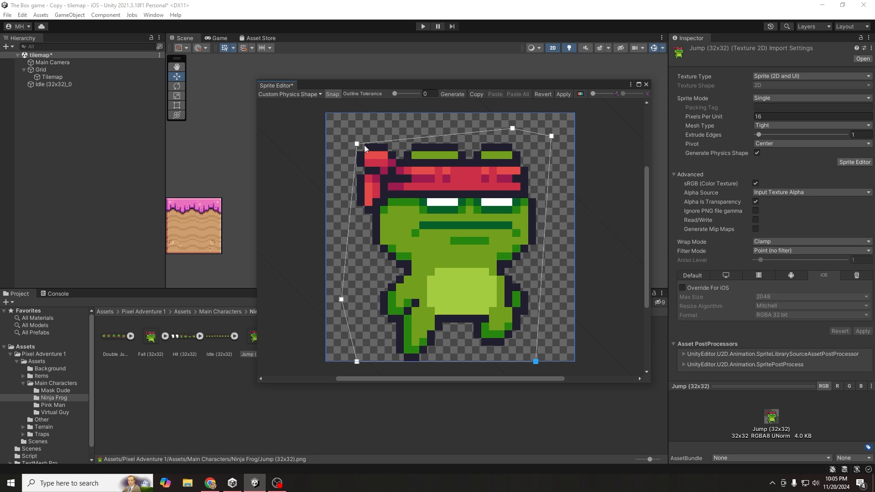
left_click_drag(352, 144, 354, 131)
- Close the Sprite Editor, applying the Jump sprite's physics shape changes
left_click(647, 85)
left_click(441, 264)
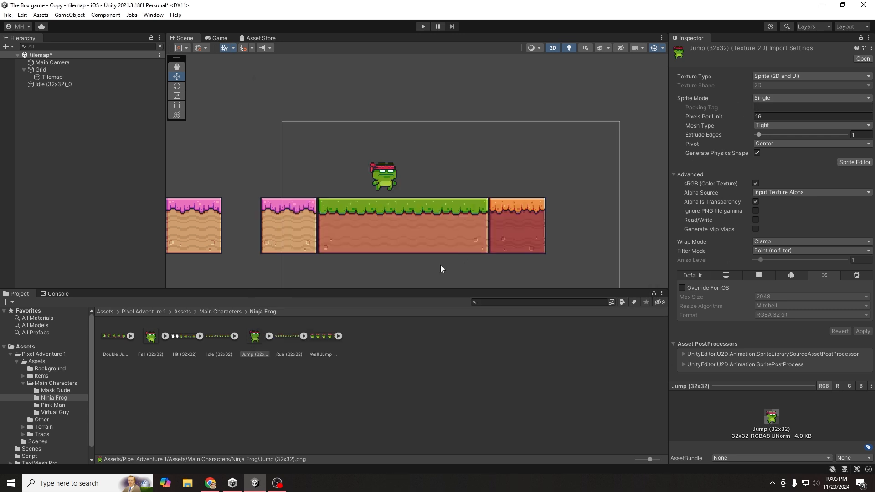
left_click(407, 179)
- Add a Circle Collider 2D with radius 1 to the Idle (32x32)_0 frog
left_click(386, 175)
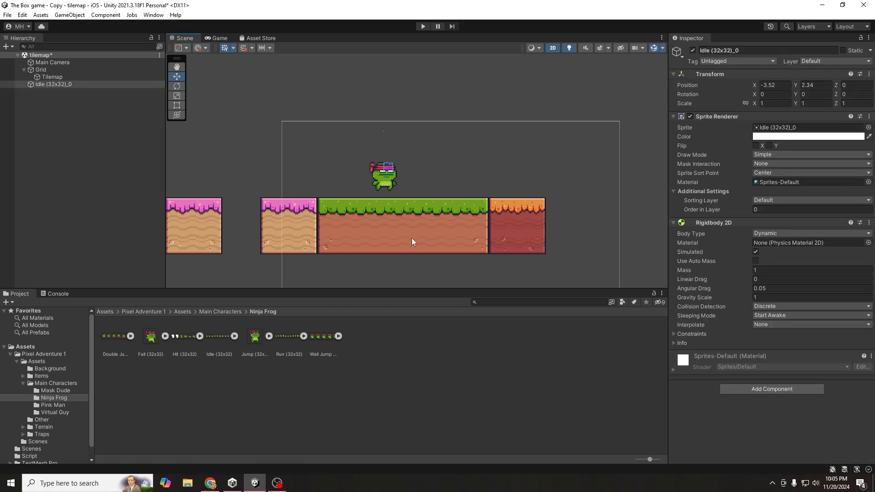
left_click(730, 389)
left_click(741, 391)
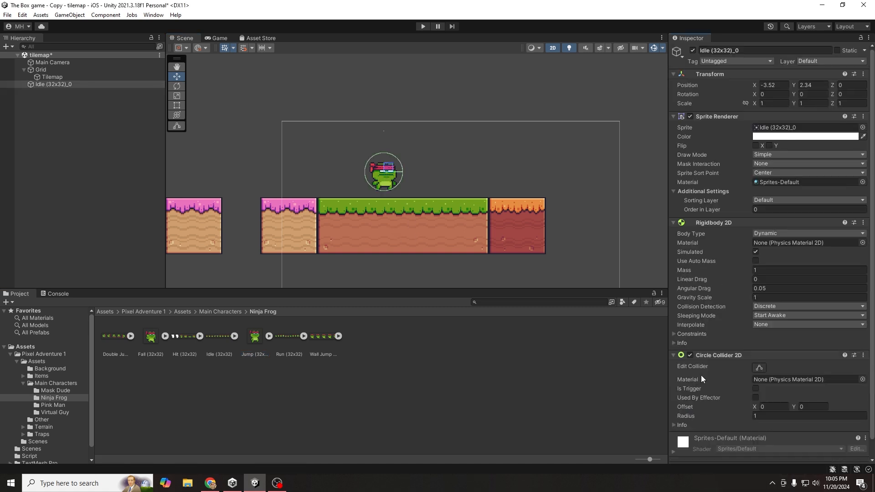
scroll(387, 171, "up", 6)
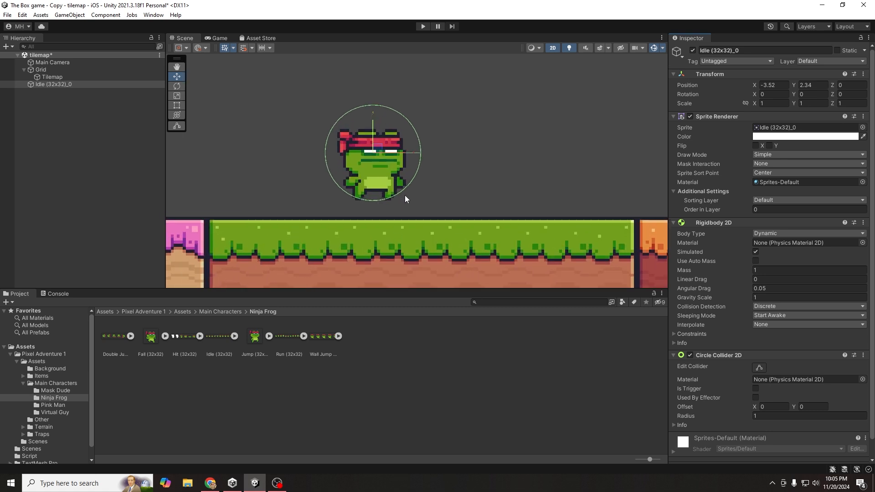
scroll(386, 176, "up", 4)
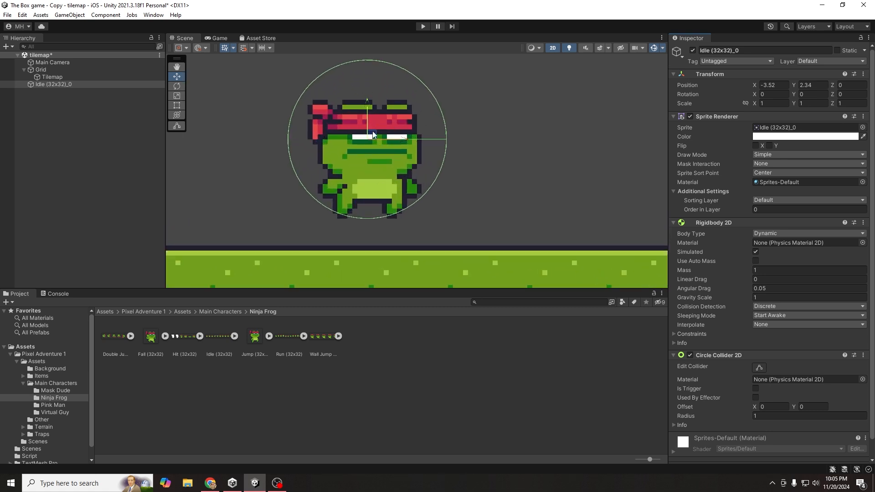
left_click(289, 157)
left_click(368, 162)
scroll(754, 386, "down", 1)
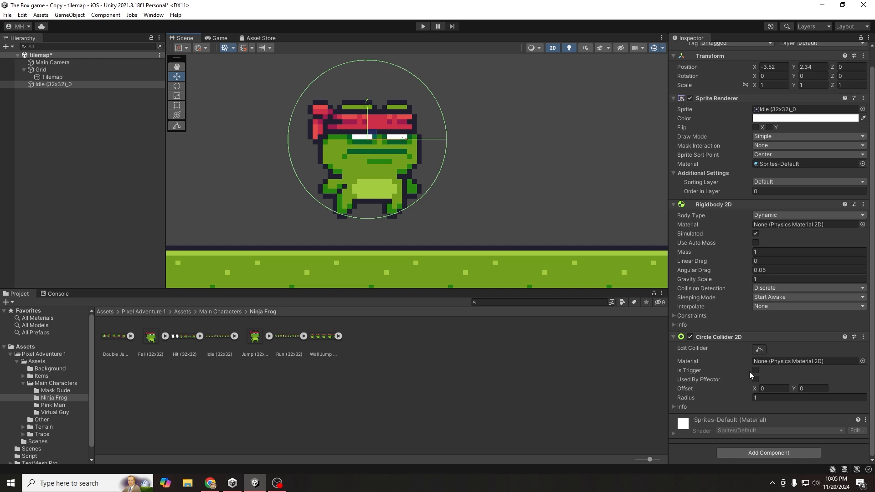
- Roughly tune the circle collider to radius about 0.85 and offset Y -0.15
left_click(756, 397)
left_click_drag(741, 398, 736, 398)
left_click_drag(795, 391, 792, 390)
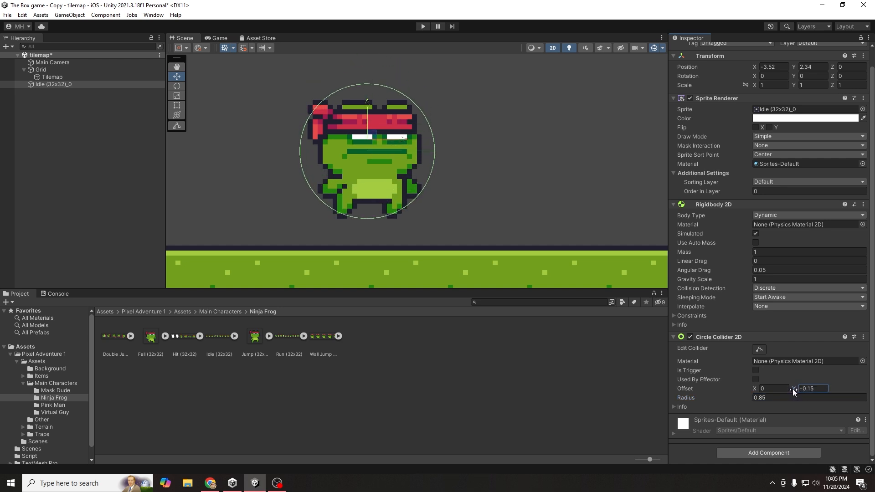
left_click(756, 388)
left_click_drag(753, 387, 751, 386)
left_click(751, 397)
left_click_drag(751, 398, 751, 396)
- Fine-tune the collider to offset Y -0.21 and a radius of 0.80
left_click_drag(713, 396, 710, 397)
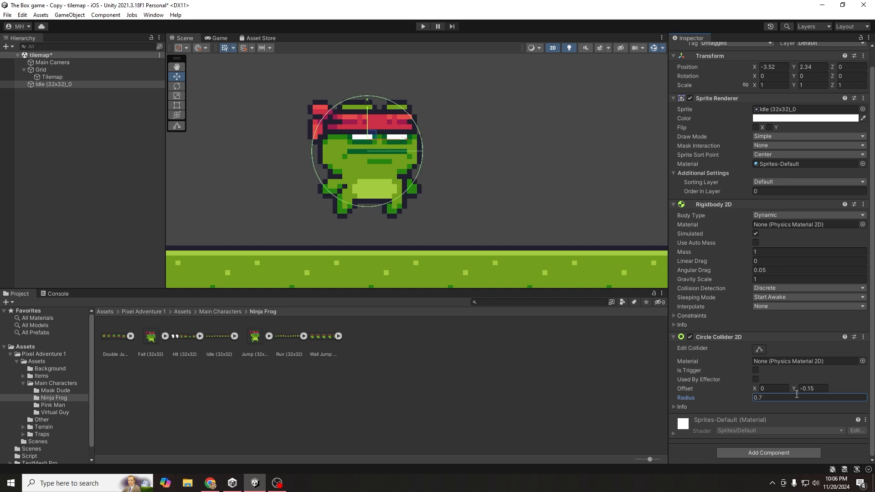
left_click_drag(797, 387, 795, 387)
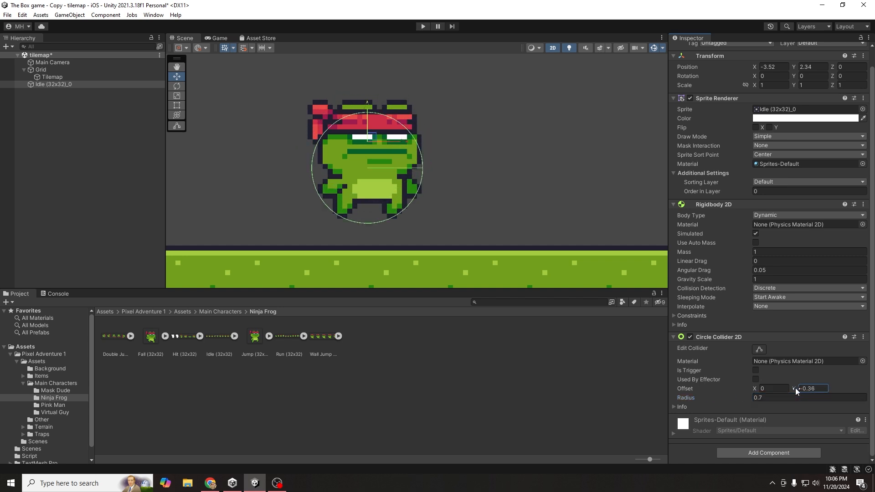
left_click(751, 396)
left_click_drag(753, 396, 755, 398)
left_click_drag(755, 396, 798, 389)
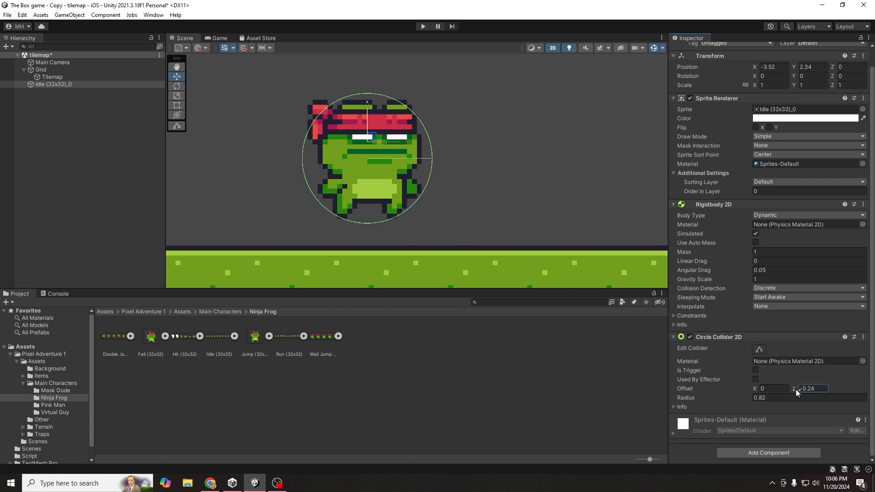
left_click_drag(797, 389, 797, 390)
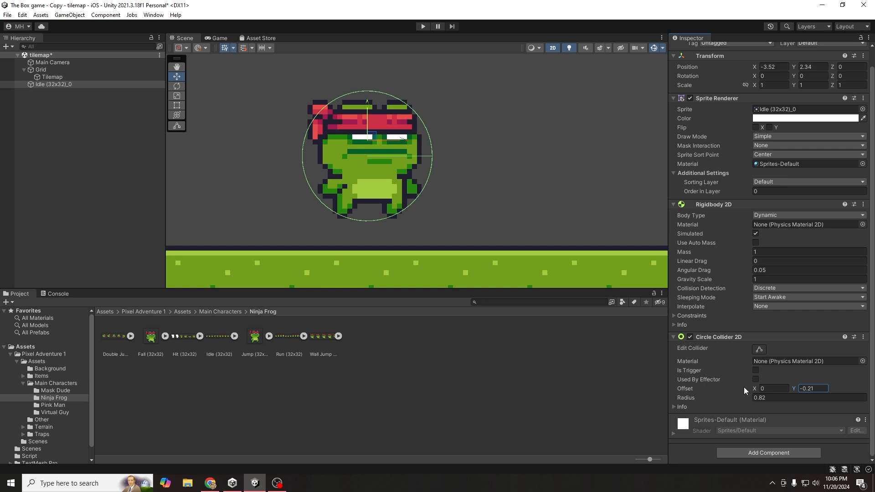
left_click(766, 398)
type("80")
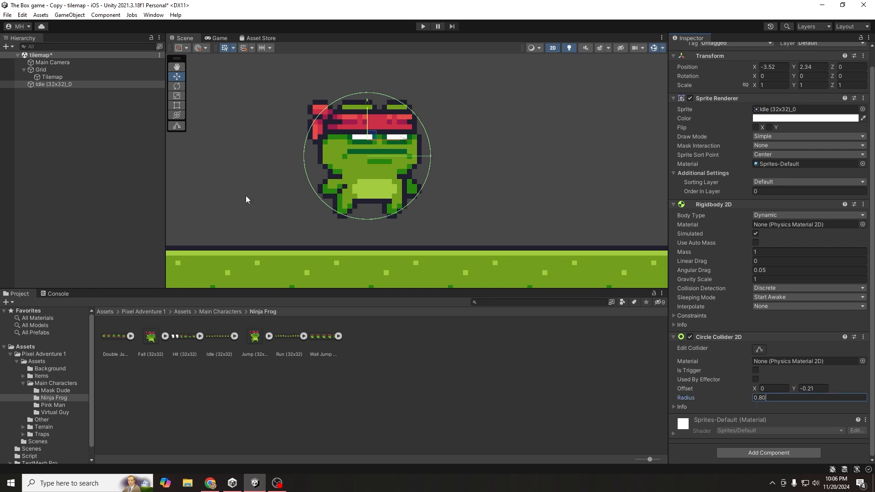
scroll(372, 221, "down", 4)
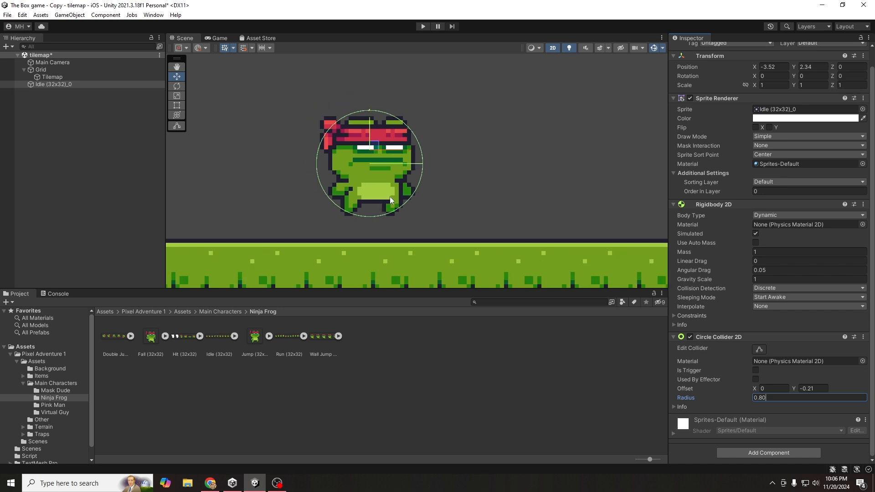
- Run a quick play test, then open the Assets > Script folder
left_click(420, 27)
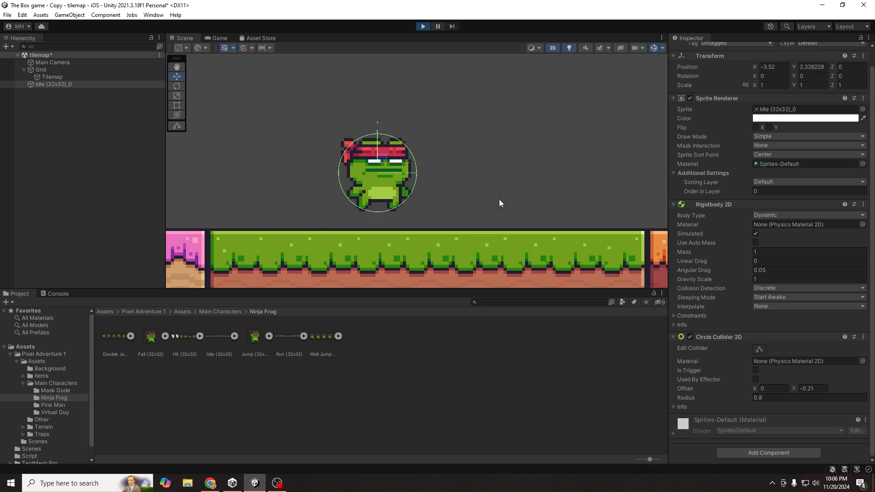
left_click(422, 27)
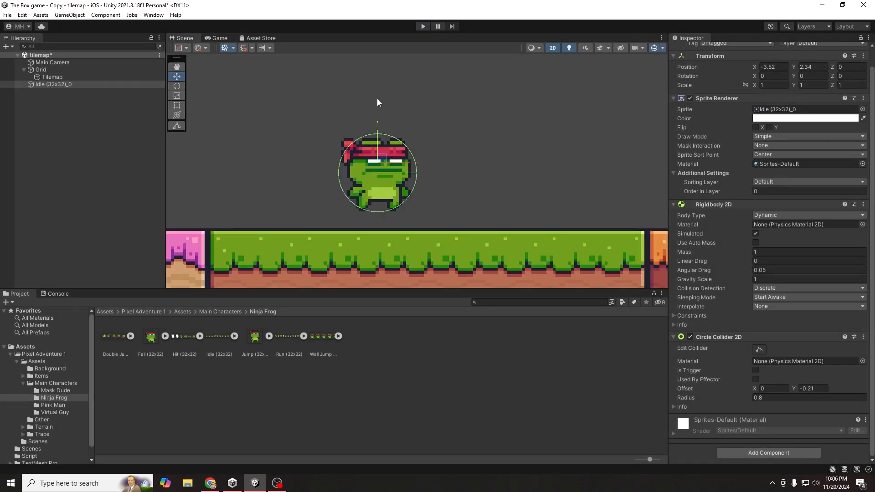
left_click(105, 312)
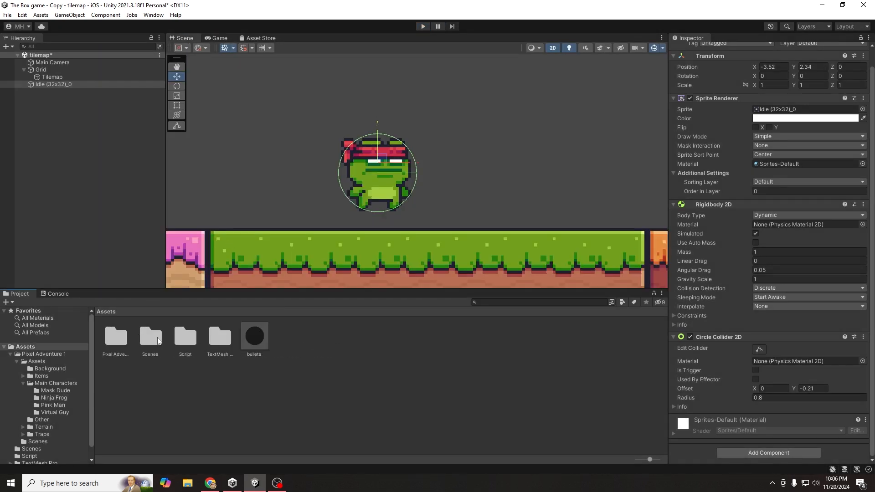
double_click(206, 340)
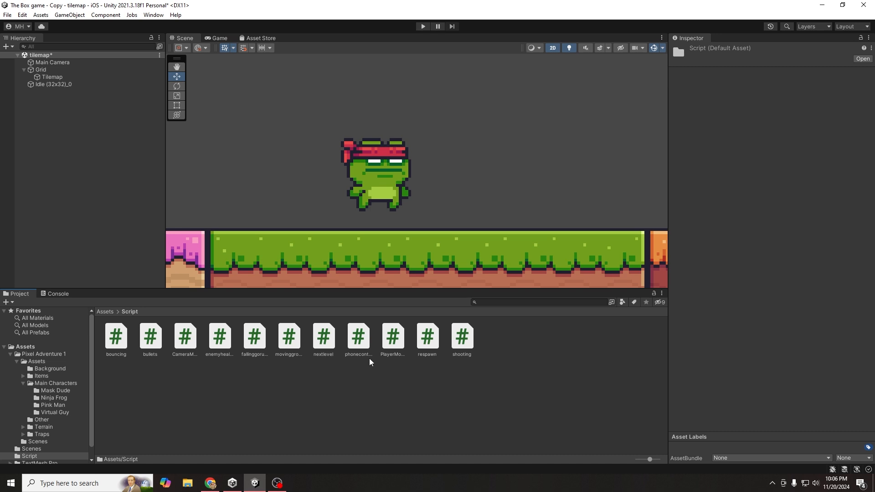
- Set the frog's Player Movment Speed to 10 and begin editing Jump
left_click(54, 85)
scroll(723, 335, "down", 5)
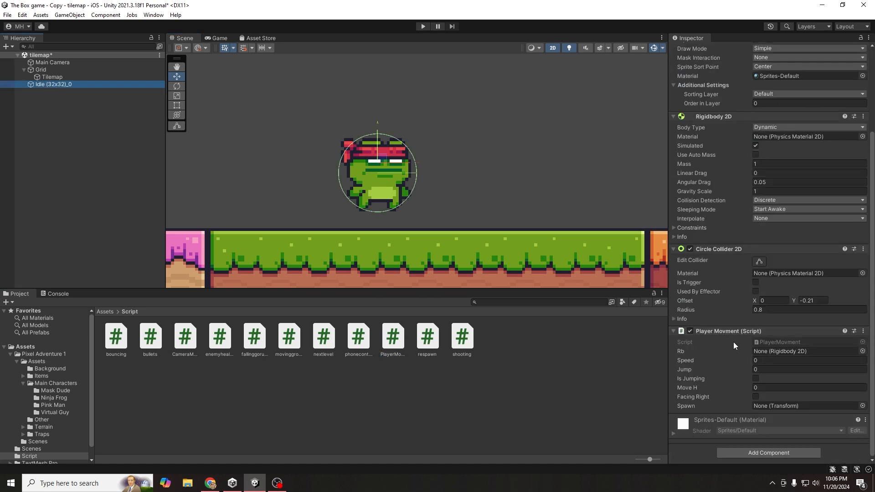
left_click(765, 361)
type("10")
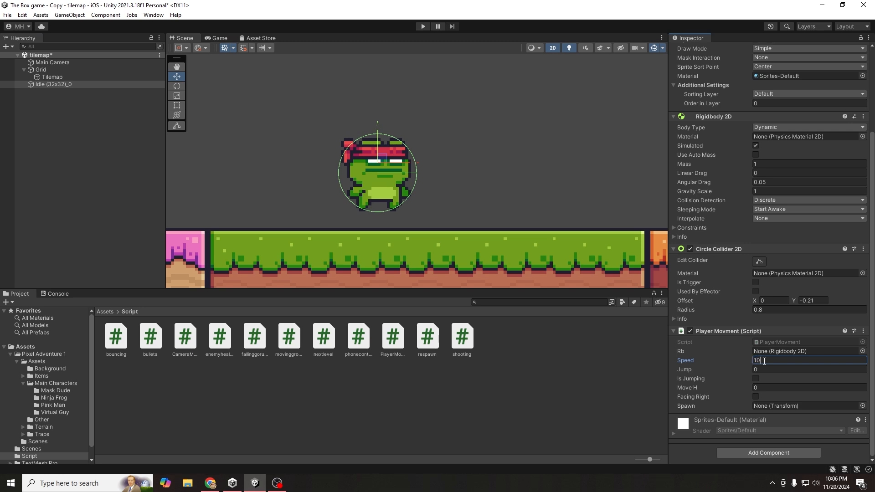
left_click(769, 368)
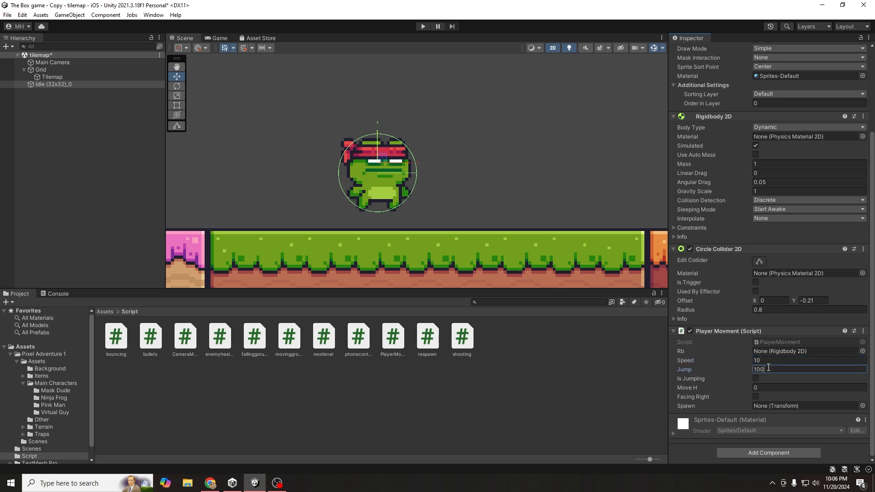
left_click(419, 26)
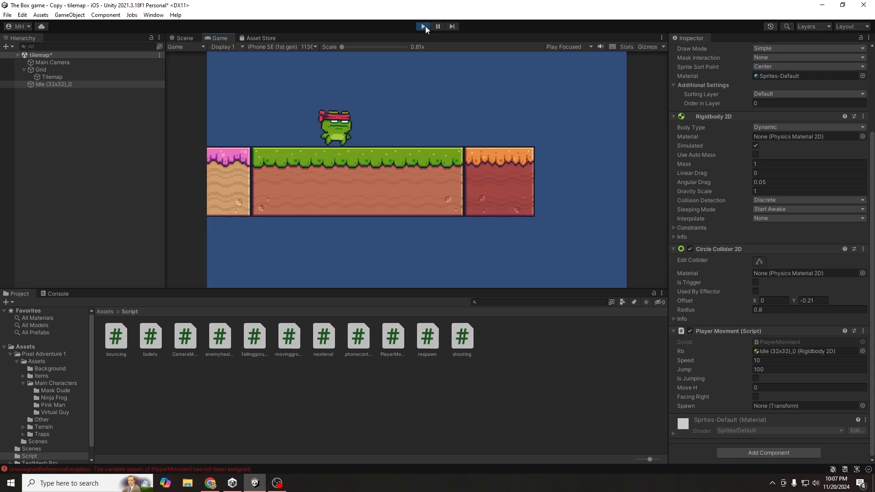
key("Right")
key("Left")
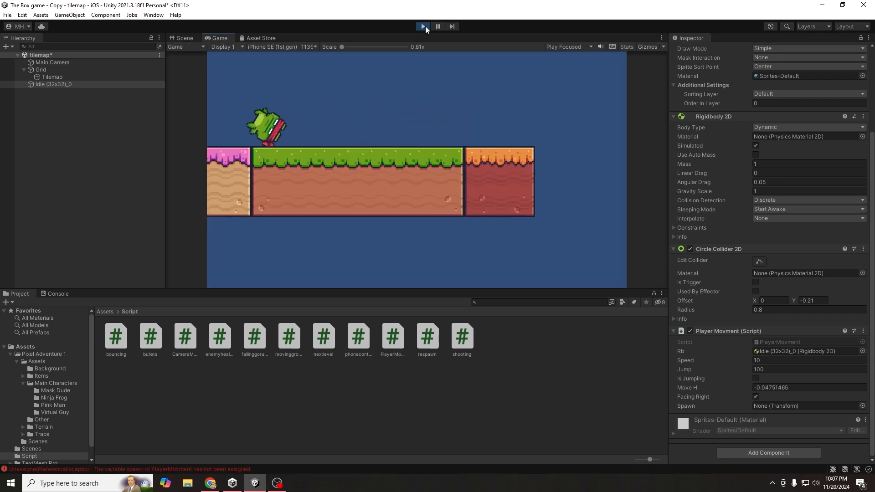
key("Right")
key("Left")
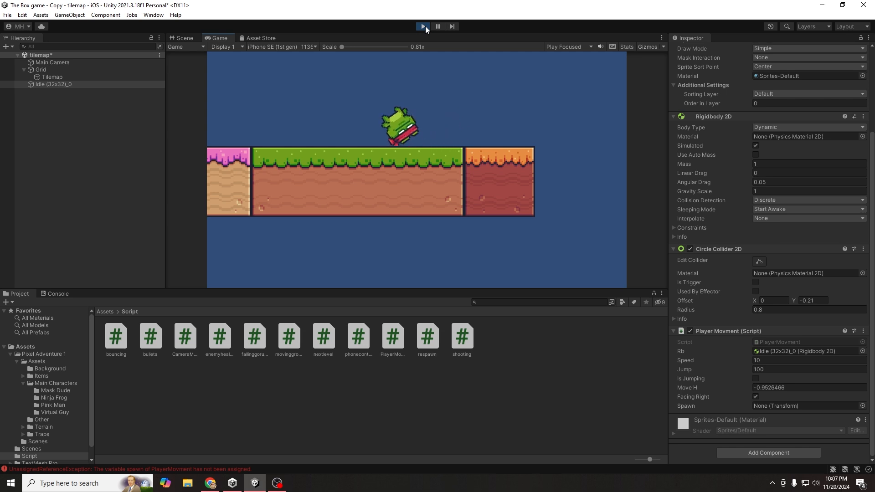
key("Right")
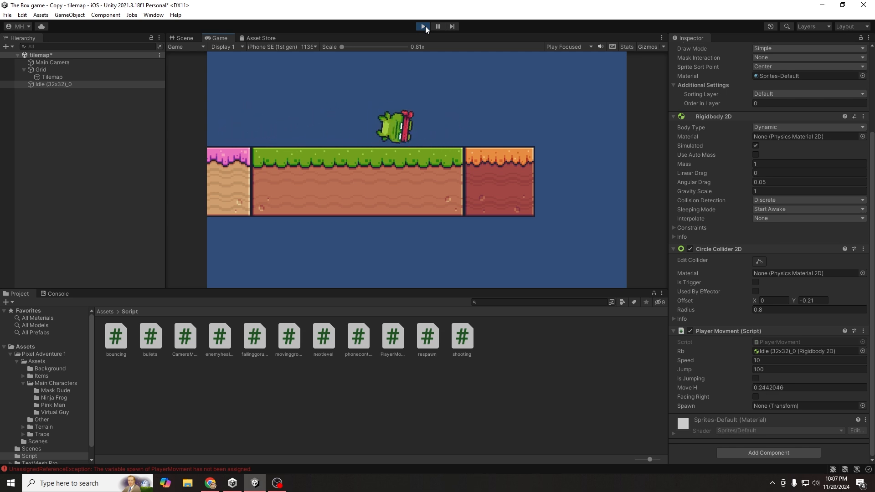
left_click(424, 26)
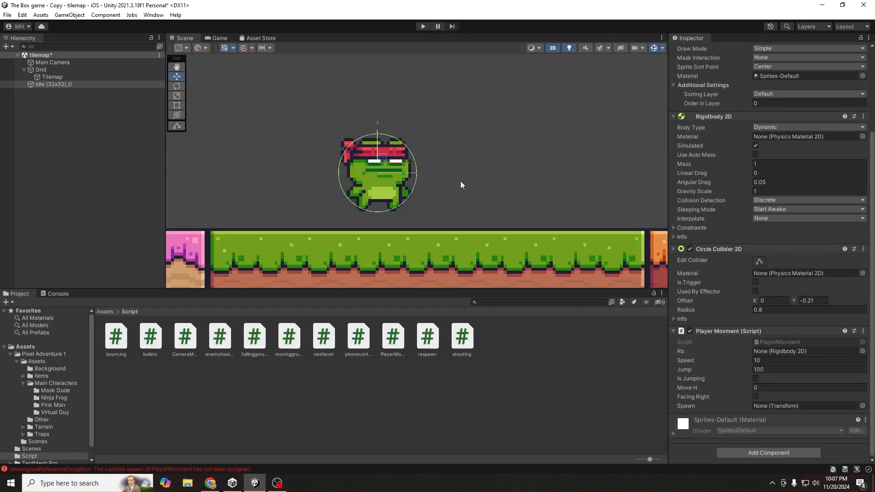
- Enable Freeze Rotation Z in the frog's Rigidbody 2D constraints
left_click(725, 118)
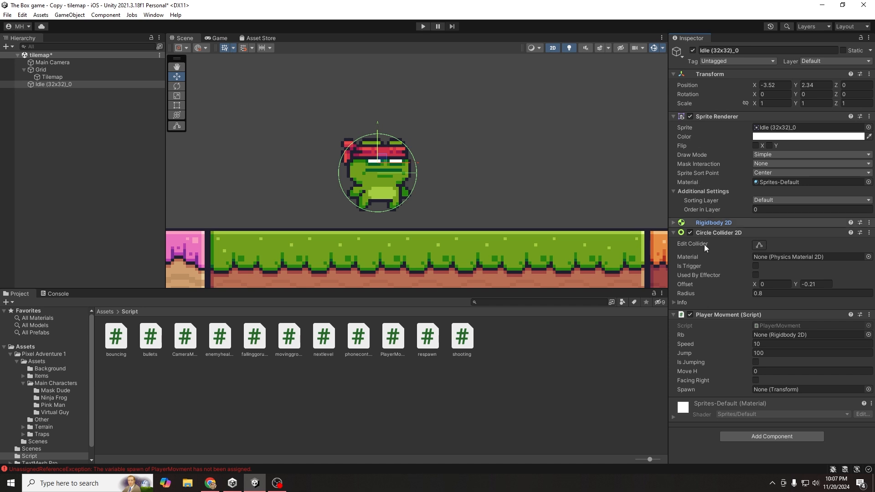
left_click(711, 223)
left_click(676, 335)
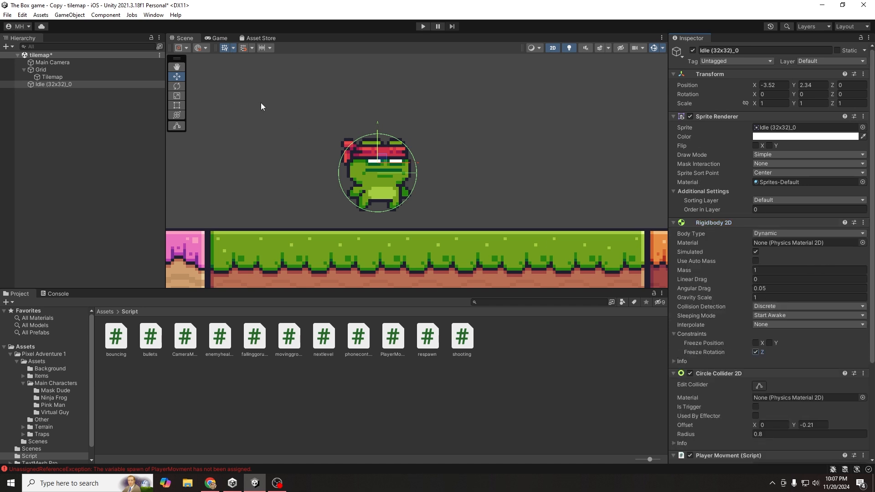
- Play-test the frog, running it left and right with the arrow keys
left_click(422, 26)
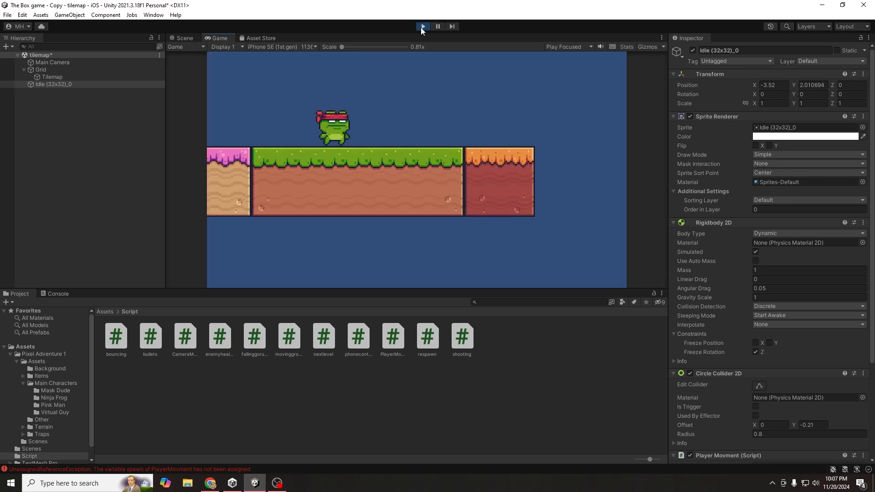
key("Right")
key("Left")
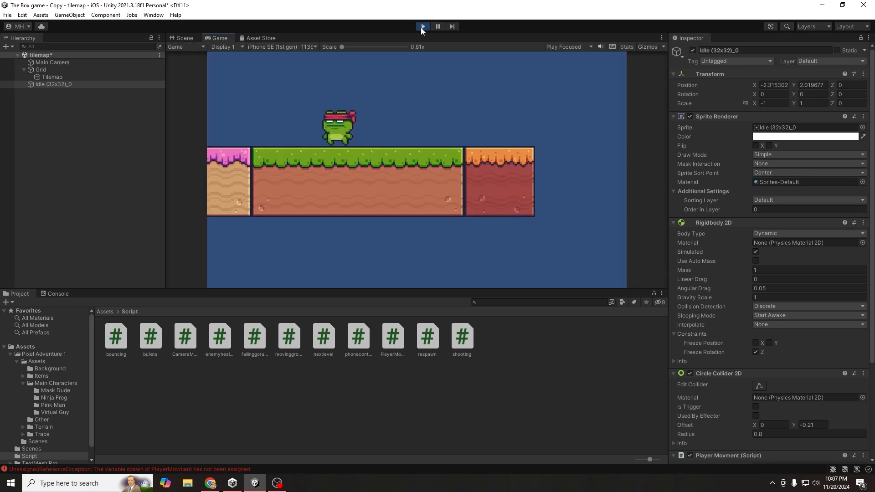
key("Right")
key("Left")
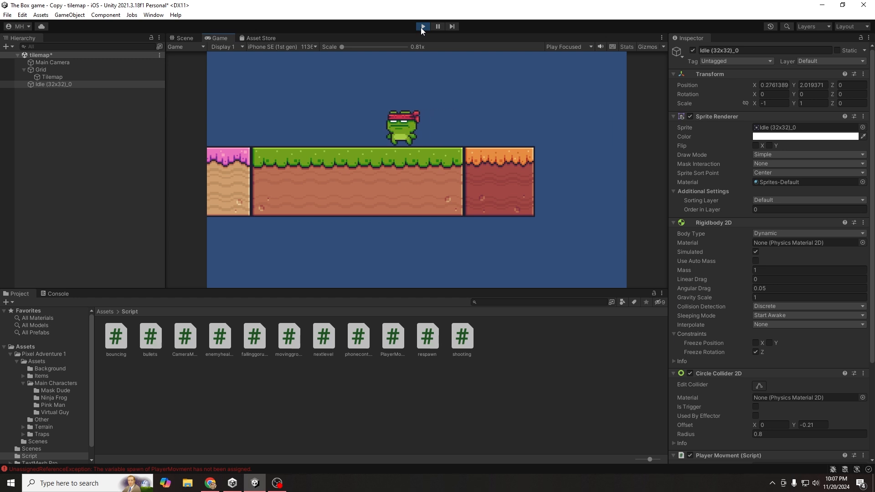
key("Right")
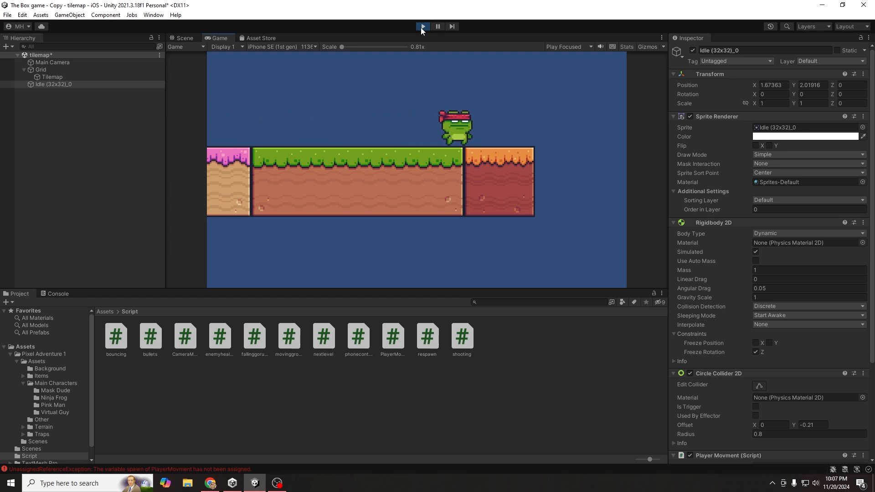
key("Left")
key("Right")
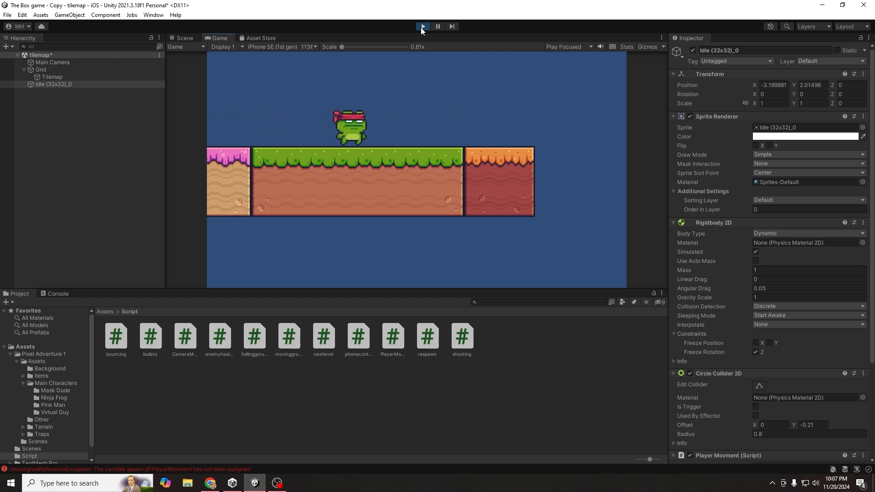
key("Left")
key("Right")
- Stop play mode and save the tilemap scene
left_click(423, 27)
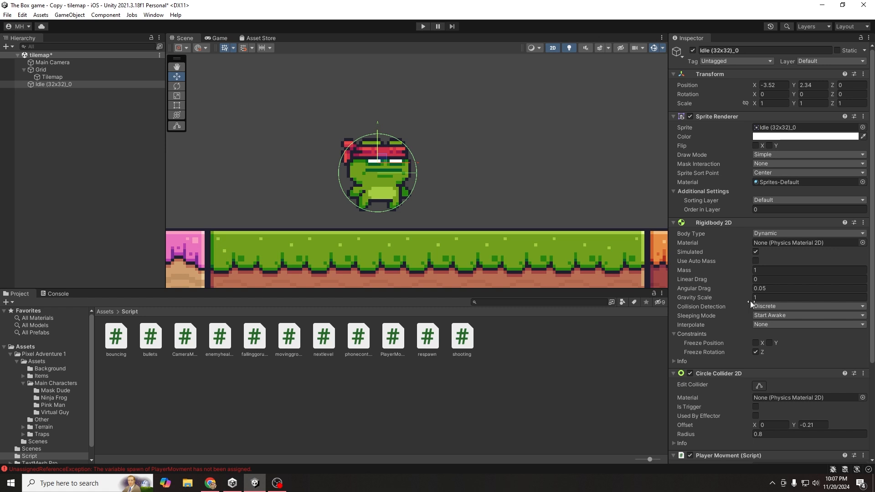
scroll(729, 322, "down", 3)
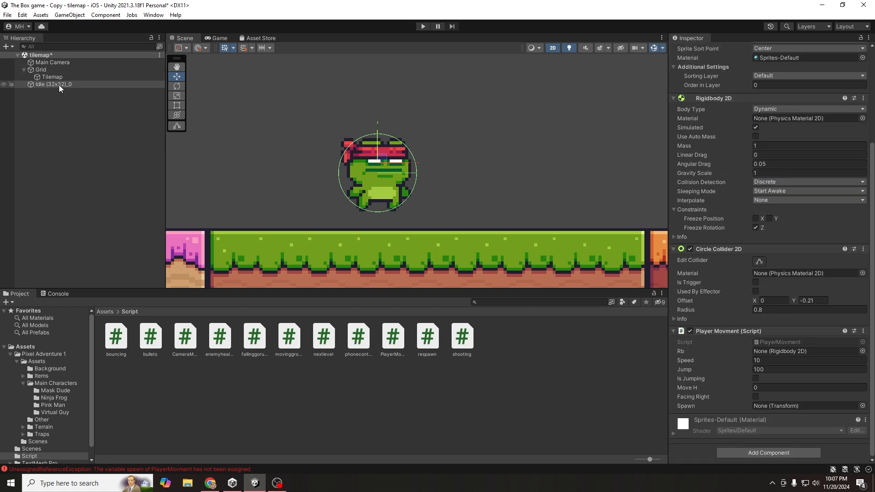
left_click(110, 162)
key("ctrl+s")
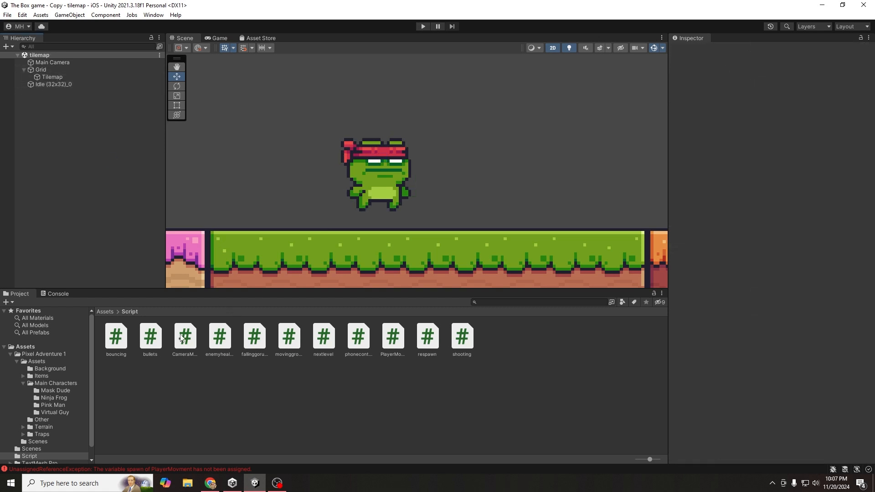
- Browse to Assets > Pixel Adventure 1 > Assets > Main Characters > Ninja Frog and select the frog
left_click(104, 311)
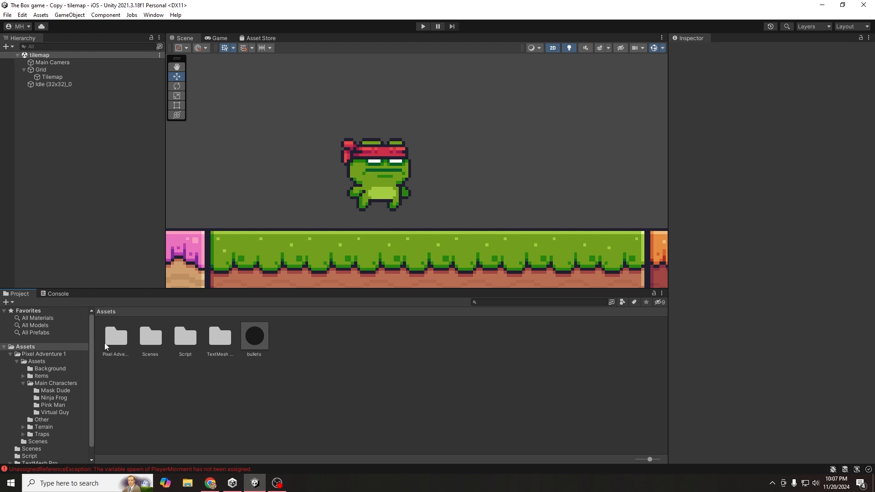
double_click(115, 337)
double_click(116, 338)
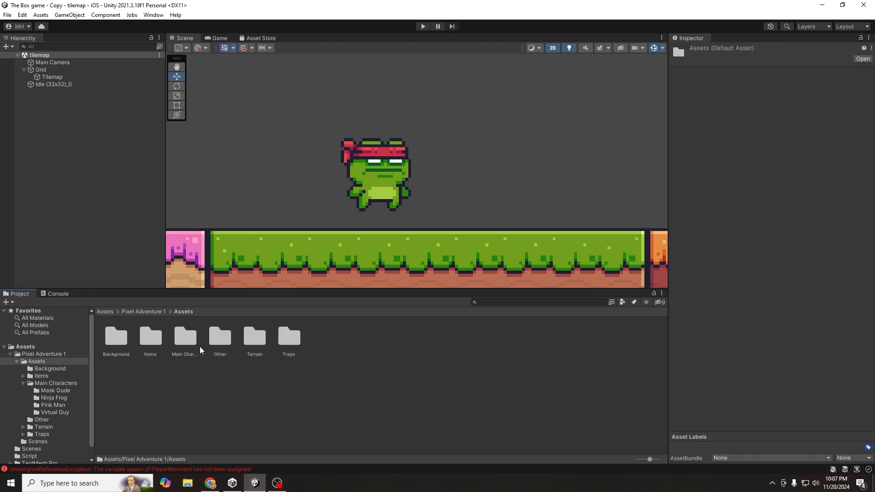
double_click(185, 339)
double_click(154, 340)
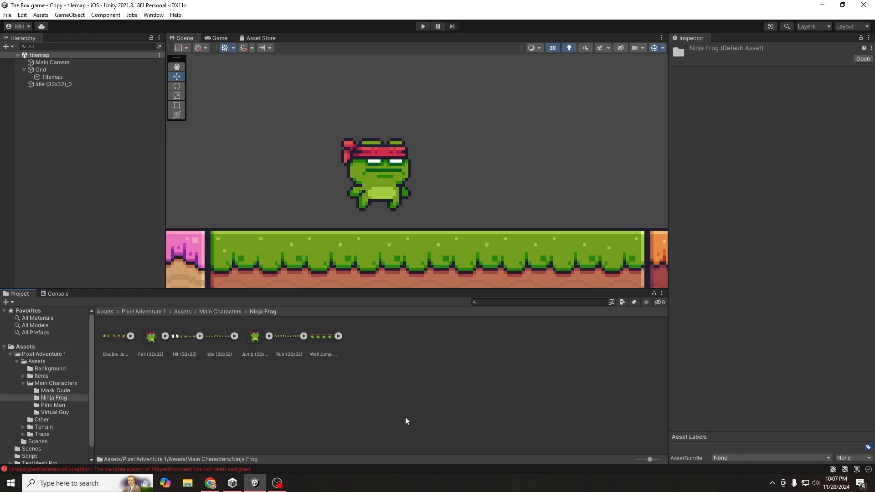
left_click(377, 179)
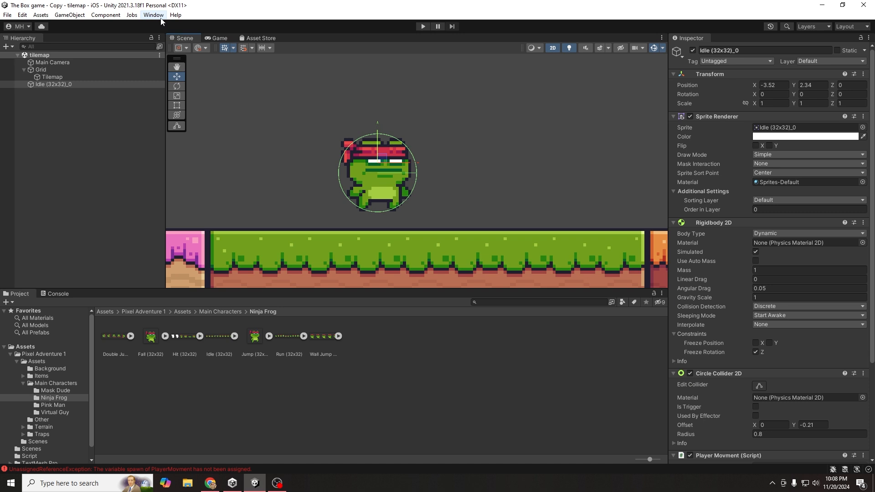
- Open the Animation window from Window > Animation and move it clear of the frog sprite
left_click(156, 16)
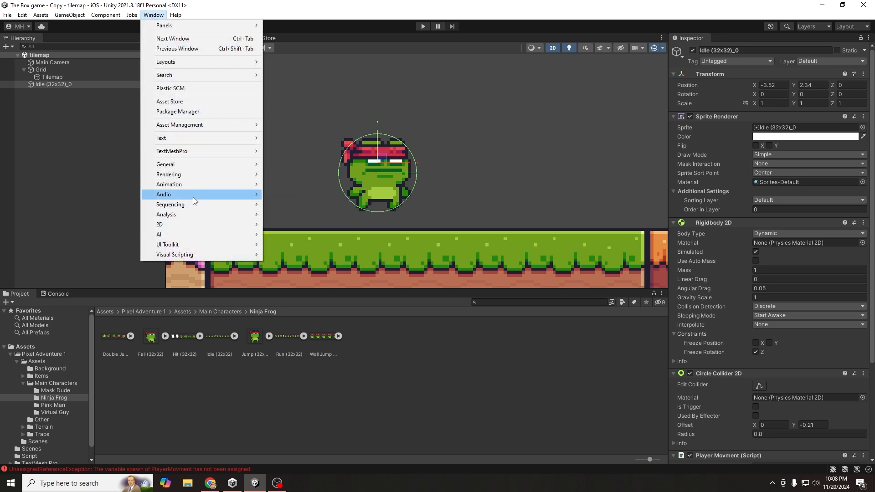
mouse_move(189, 185)
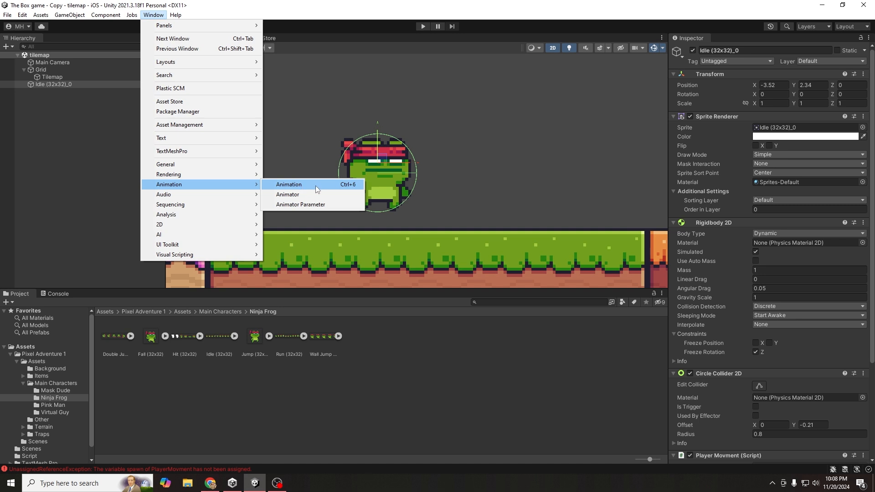
left_click(349, 184)
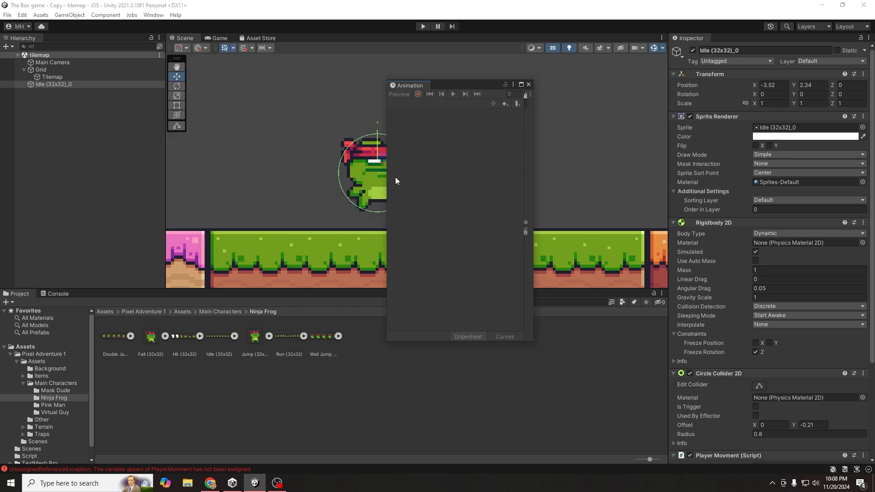
left_click_drag(387, 177, 146, 201)
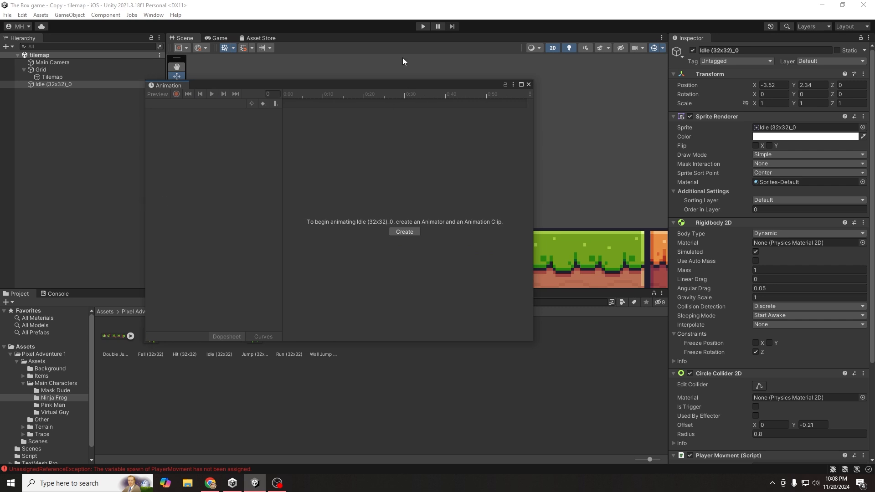
left_click_drag(381, 87, 433, 153)
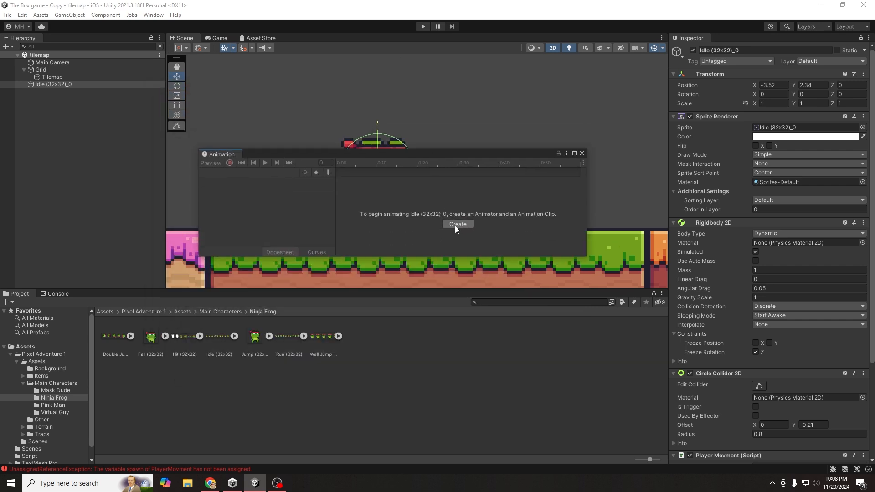
- Create a 'frog' animation clip and save it in a new 'animation' folder inside Ninja Frog
left_click(458, 224)
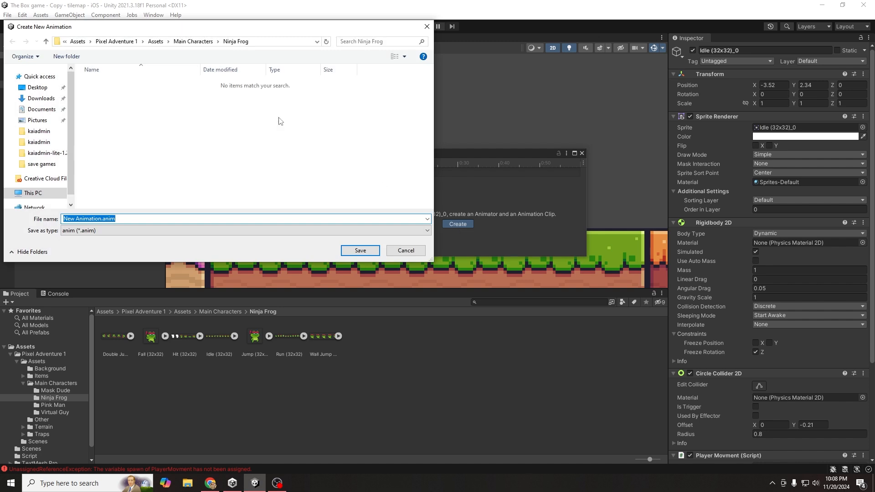
type("frog")
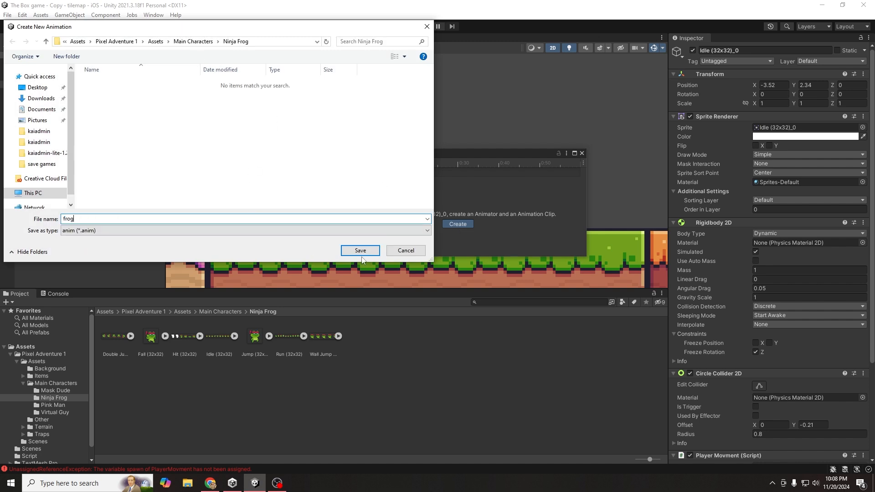
right_click(281, 156)
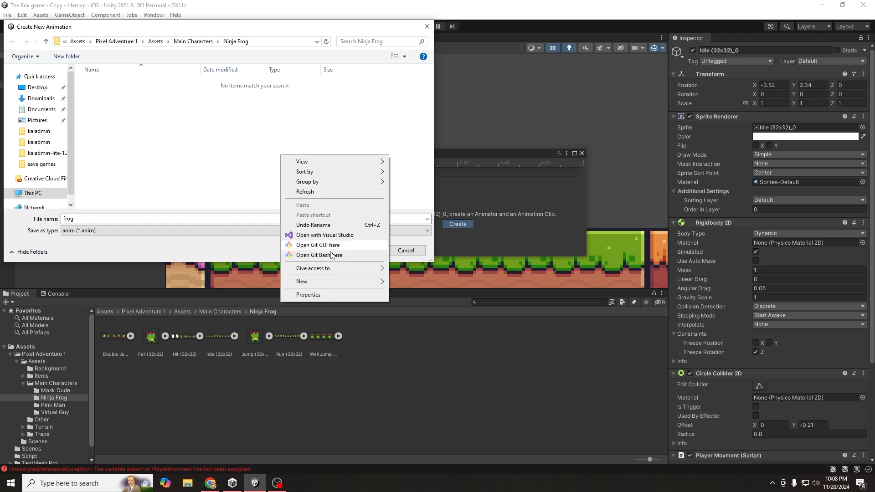
mouse_move(333, 281)
left_click(420, 284)
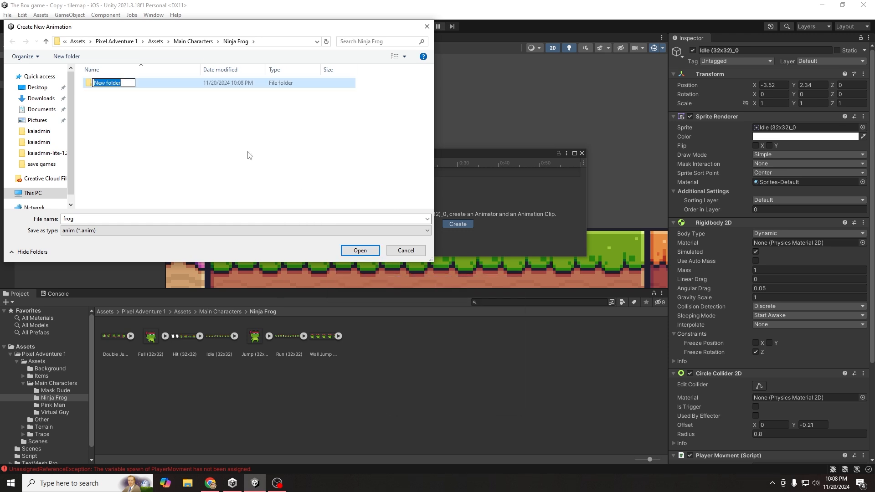
type("animation")
left_click(124, 101)
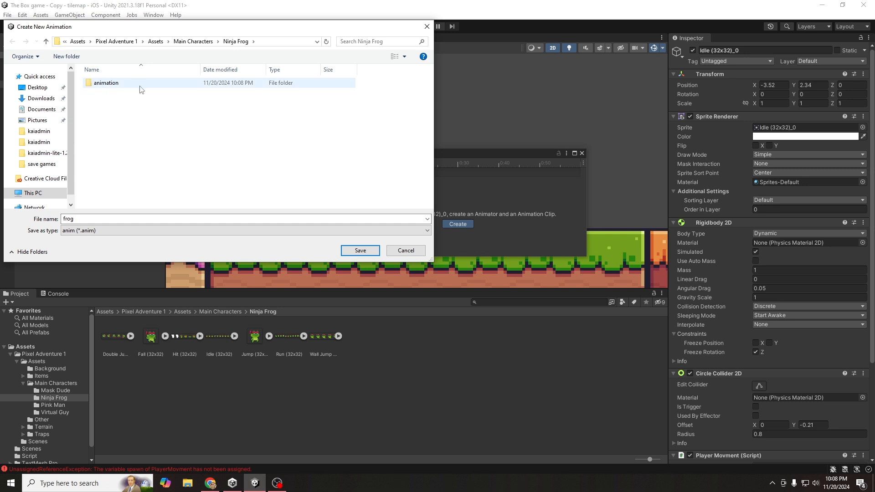
left_click(140, 86)
double_click(128, 83)
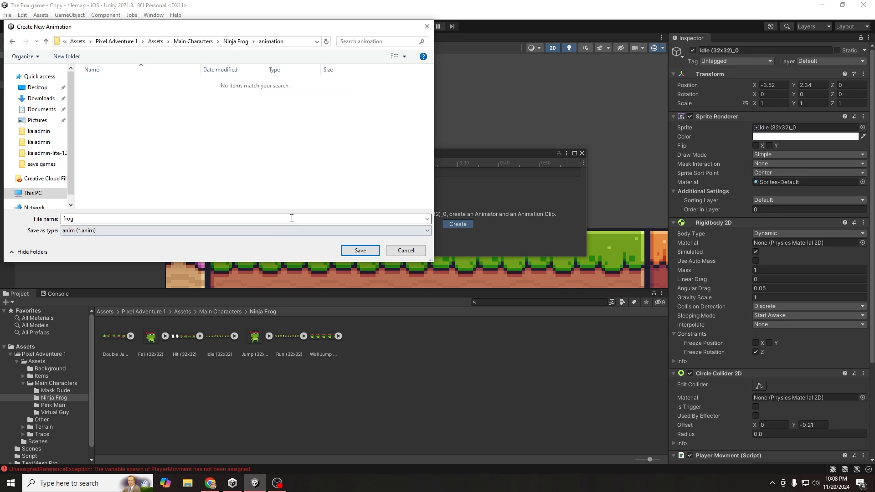
left_click(360, 250)
left_click_drag(324, 154, 361, 186)
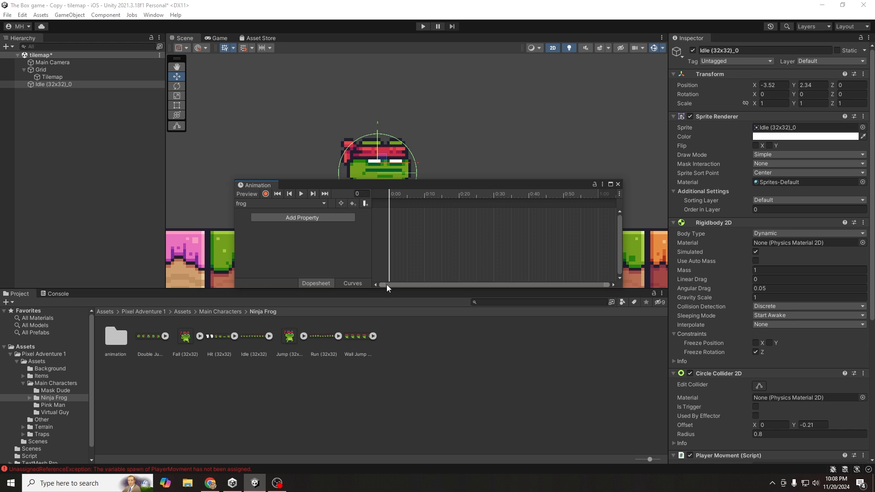
- Drag all 11 Idle (32x32) frames into the frog clip's timeline and play the preview
left_click_drag(371, 289, 372, 309)
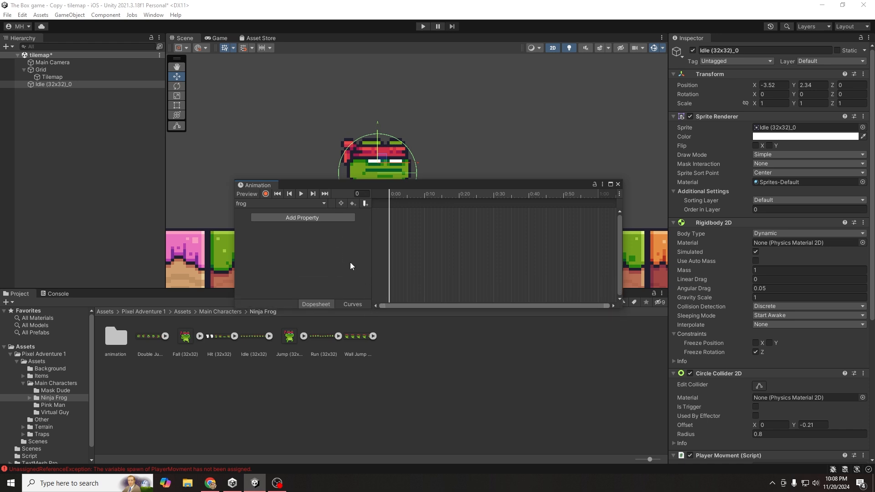
left_click(269, 337)
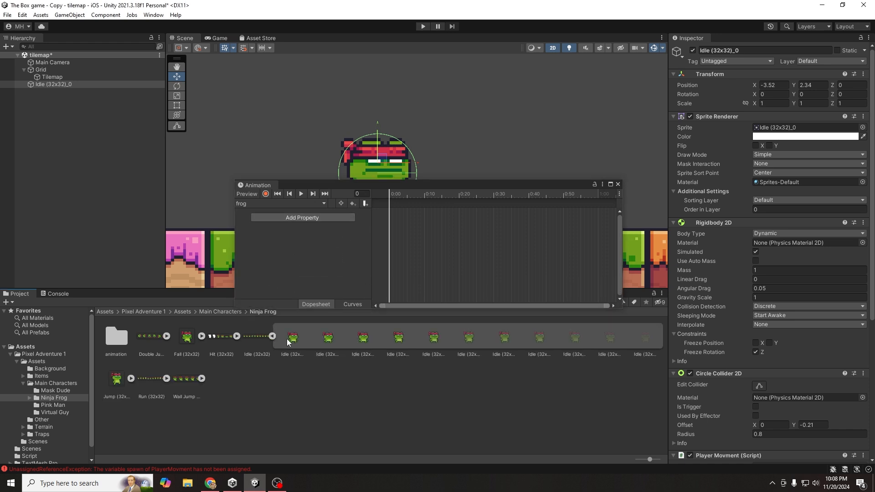
left_click(292, 337)
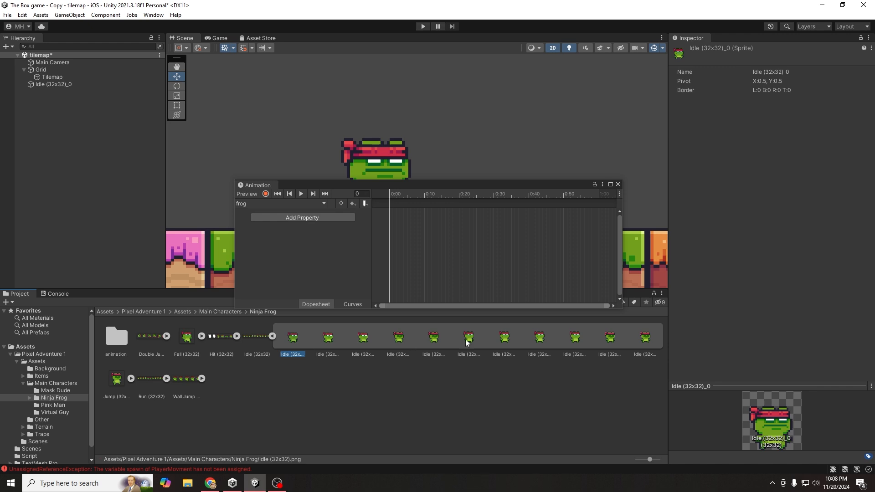
left_click(644, 343, "shift")
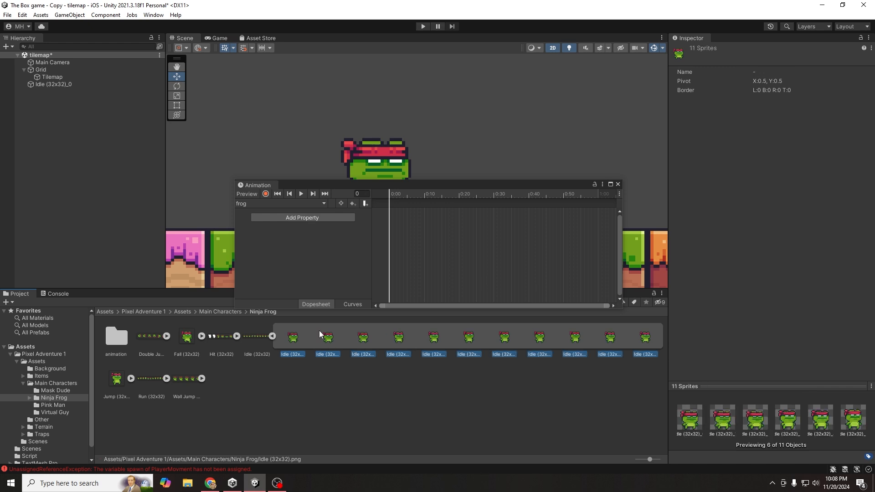
left_click(295, 337)
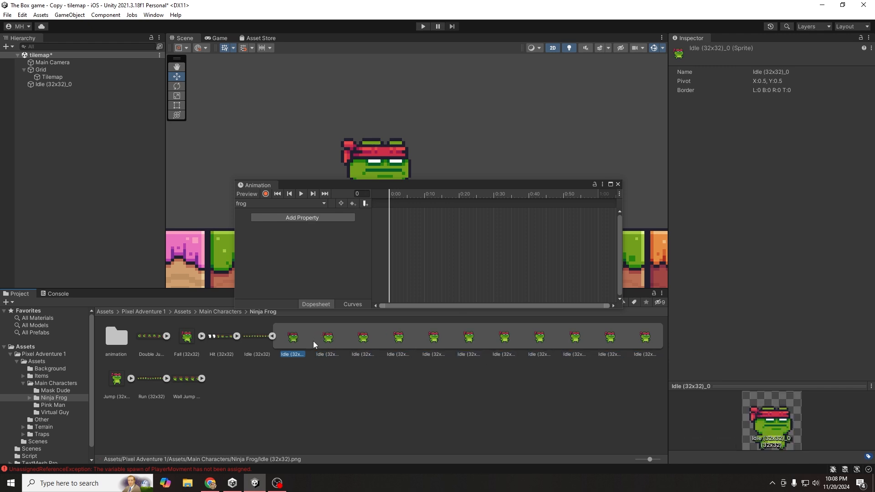
left_click(647, 341, "shift")
left_click_drag(299, 336, 399, 212)
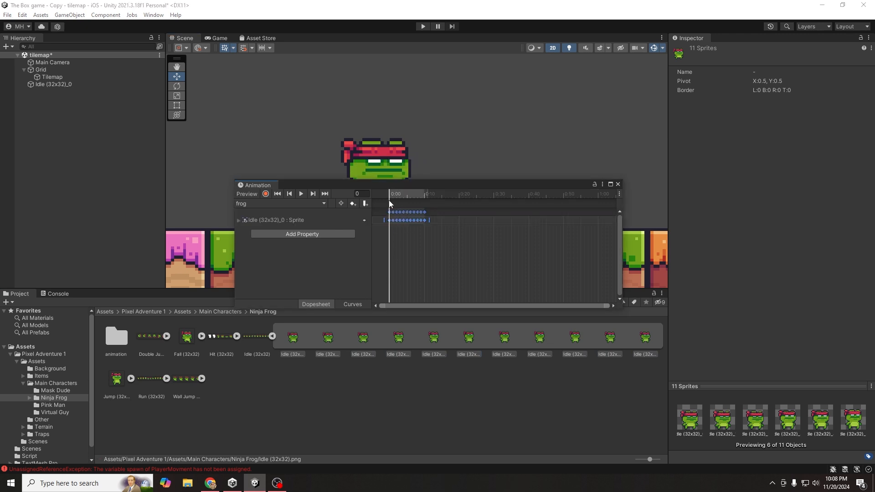
left_click_drag(322, 193, 507, 188)
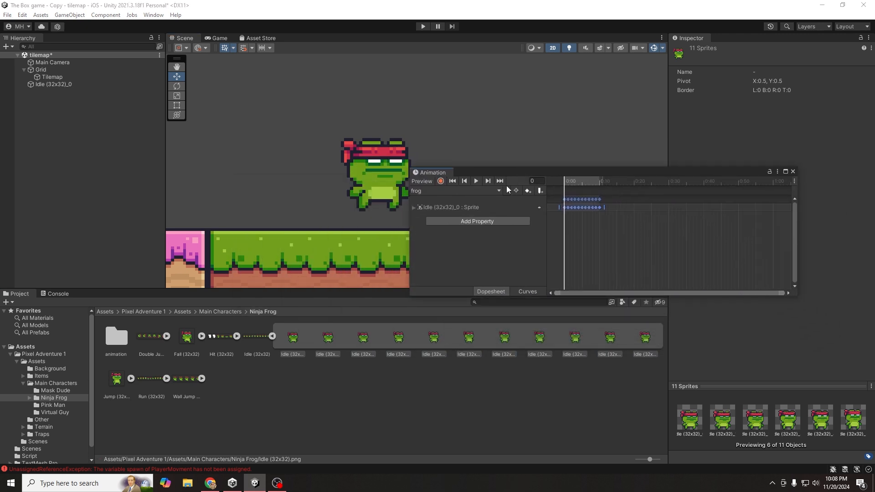
left_click(477, 182)
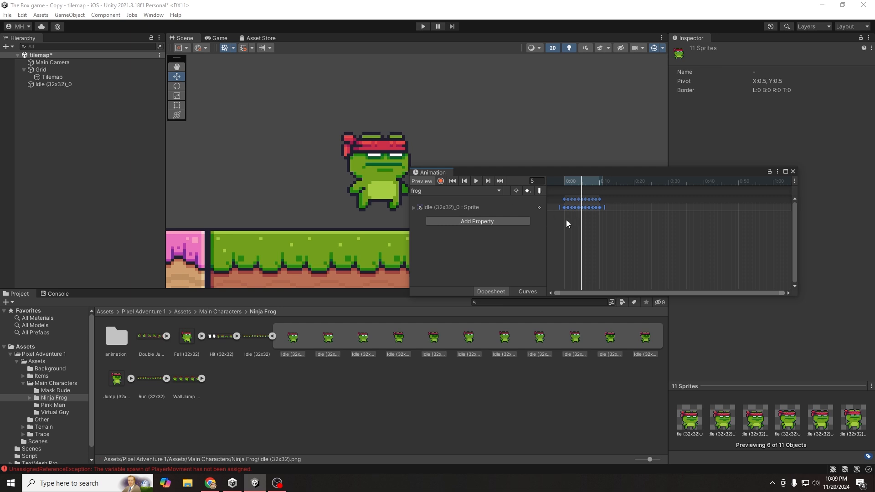
- Expand the sprite track and shift the Idle keyframes from 0:11 onward later
left_click_drag(783, 293, 613, 275)
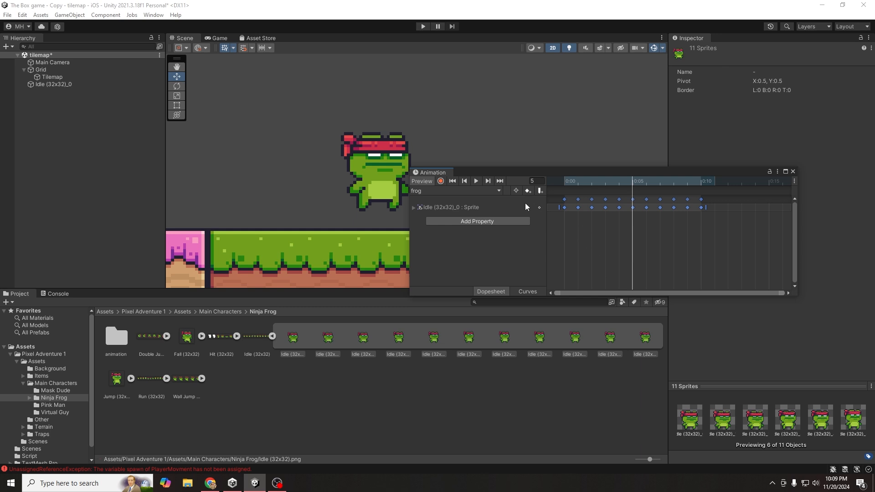
left_click(413, 208)
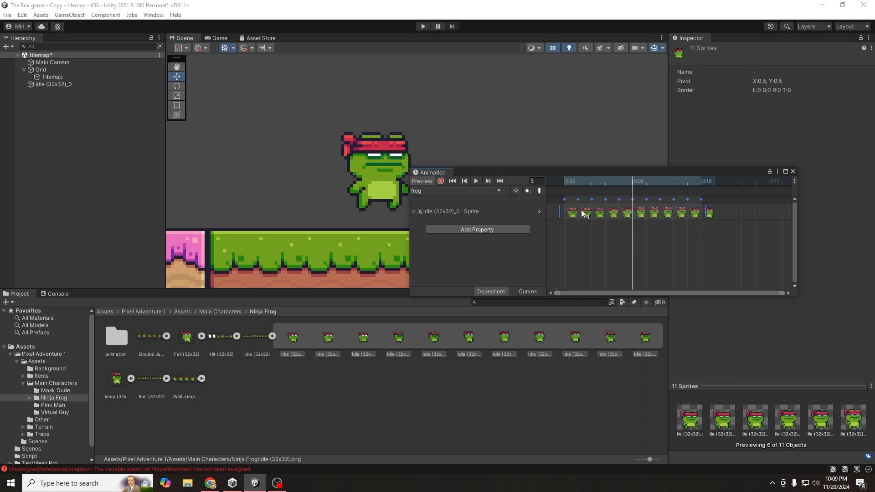
left_click_drag(727, 205, 618, 212)
left_click_drag(757, 205, 660, 212)
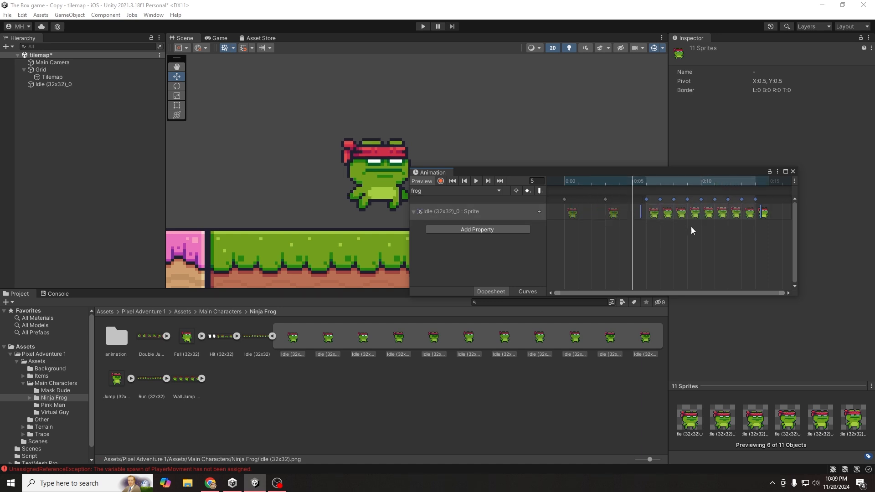
left_click_drag(769, 211, 707, 213)
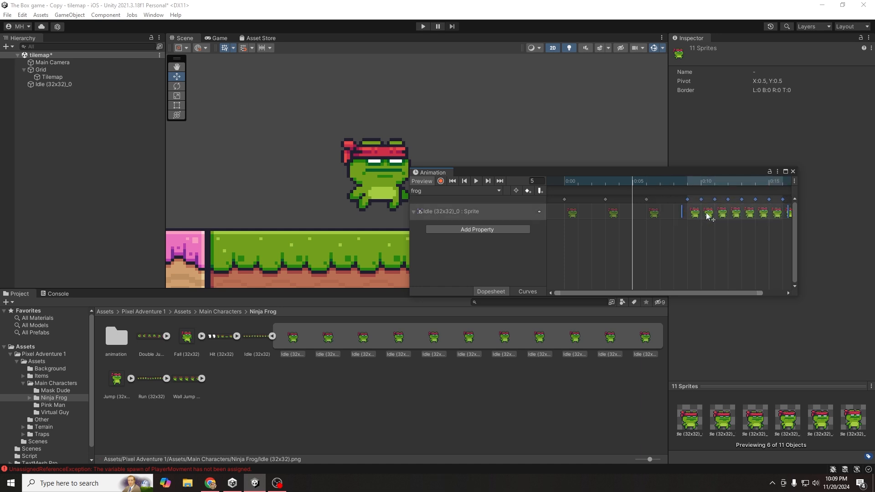
left_click(707, 240)
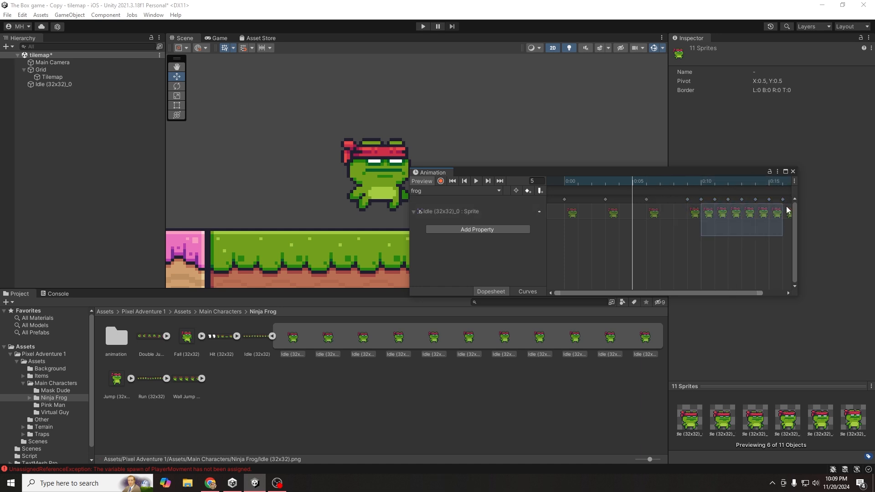
left_click_drag(711, 230, 785, 197)
left_click_drag(730, 212, 743, 222)
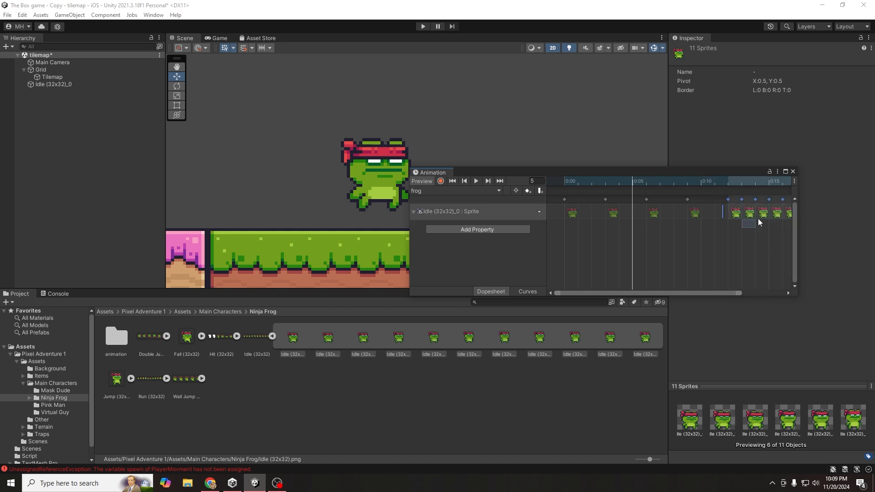
left_click(758, 218)
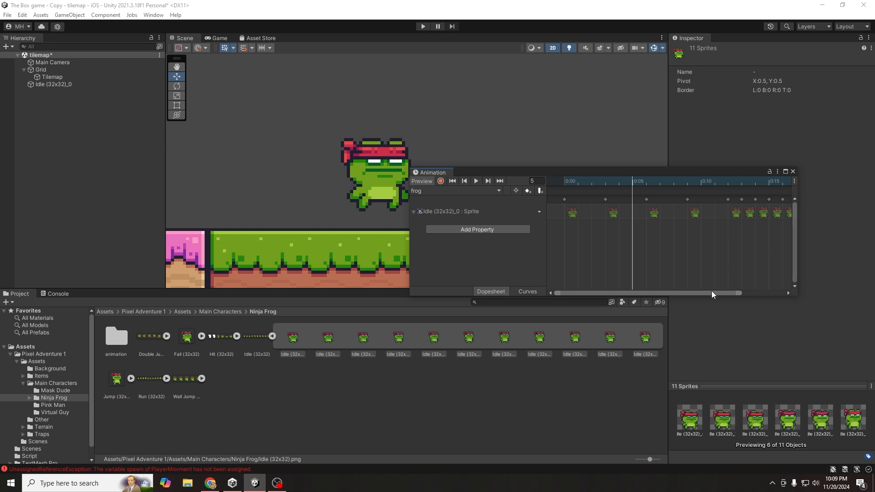
- Push the last few Idle keyframes later, toward 0:18, so the frames are evenly spaced
left_click_drag(712, 293, 770, 290)
left_click_drag(745, 201, 773, 208)
mouse_move(784, 213)
left_mouse_down()
mouse_move(699, 217)
mouse_move(717, 213)
mouse_move(729, 232)
mouse_move(776, 232)
mouse_move(794, 220)
left_mouse_up()
left_click_drag(738, 293, 759, 294)
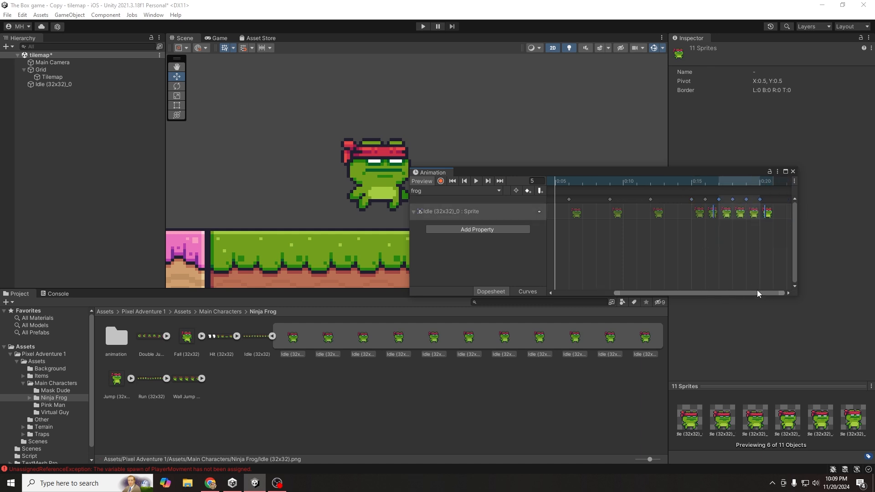
left_click_drag(715, 213, 734, 214)
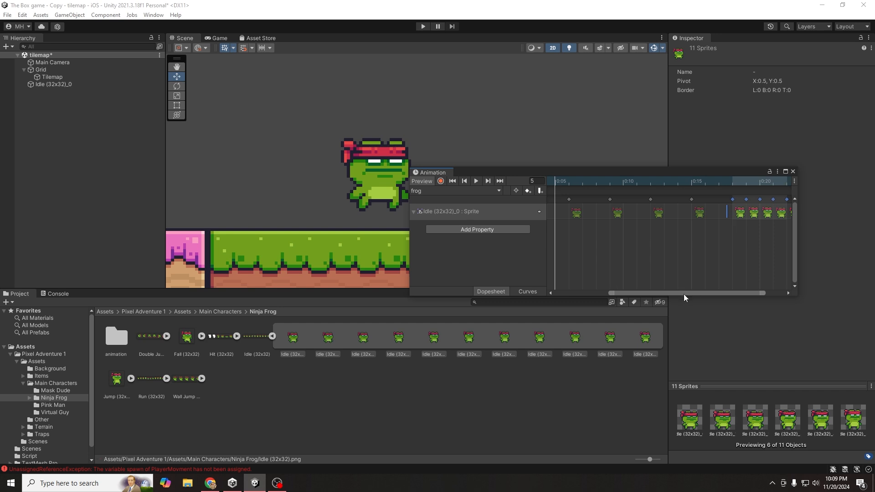
left_click_drag(685, 293, 726, 292)
left_click_drag(773, 243, 750, 212)
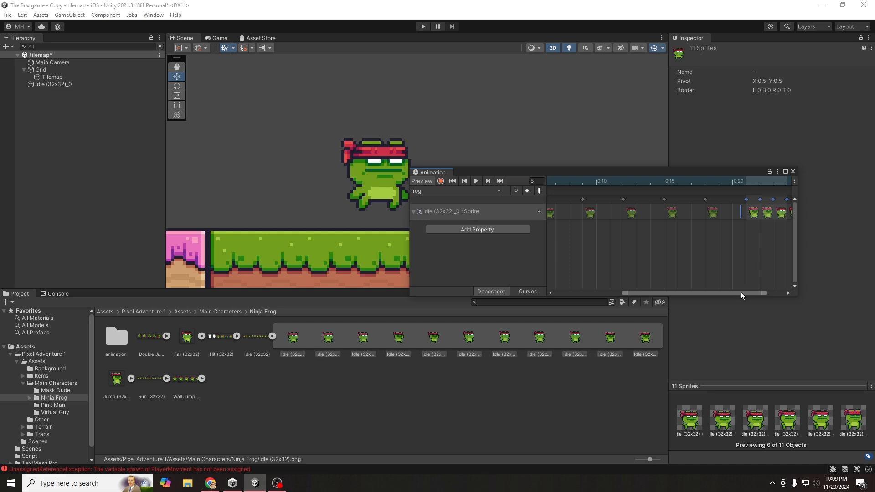
left_click_drag(741, 292, 758, 292)
left_click_drag(787, 241, 770, 216)
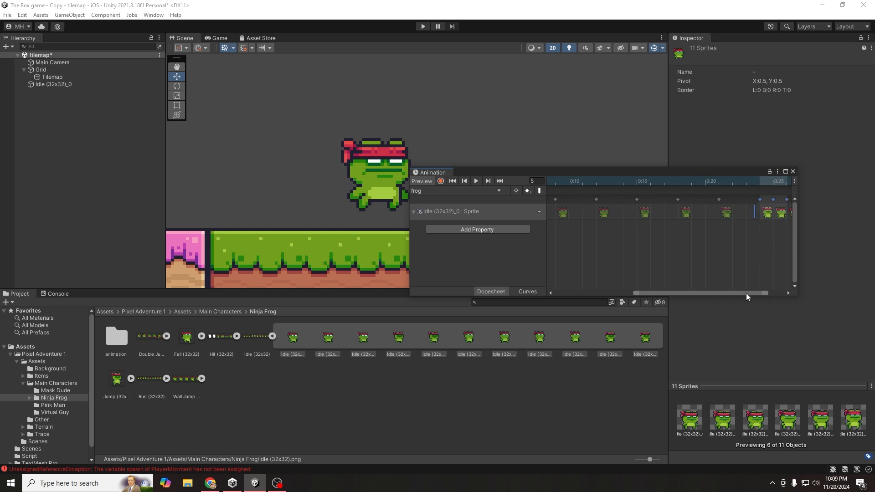
left_click_drag(746, 294, 782, 288)
left_click_drag(787, 236, 773, 213)
left_click_drag(732, 293, 781, 288)
left_click_drag(765, 213, 784, 214)
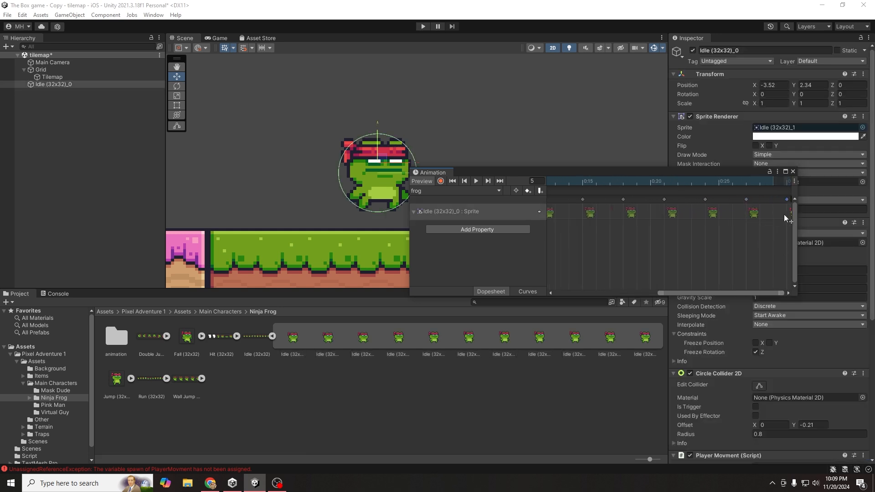
- Preview the frog idle clip, then close the Animation window
left_click(480, 180)
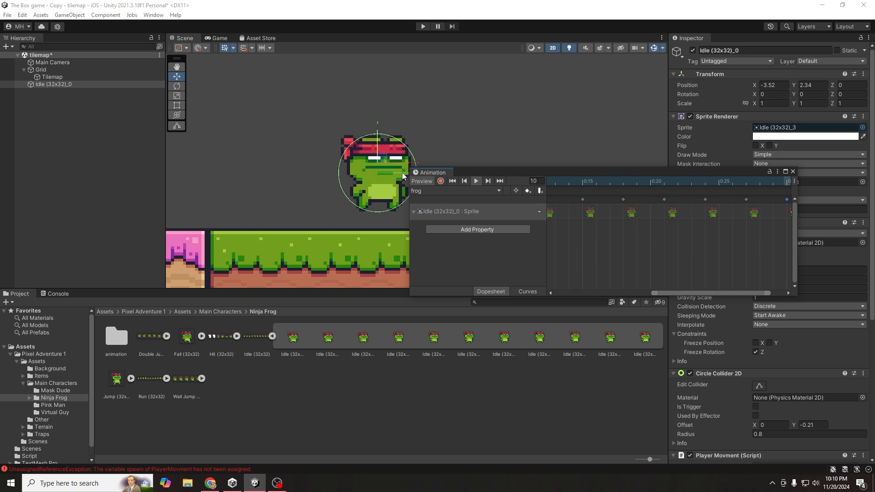
left_click(793, 172)
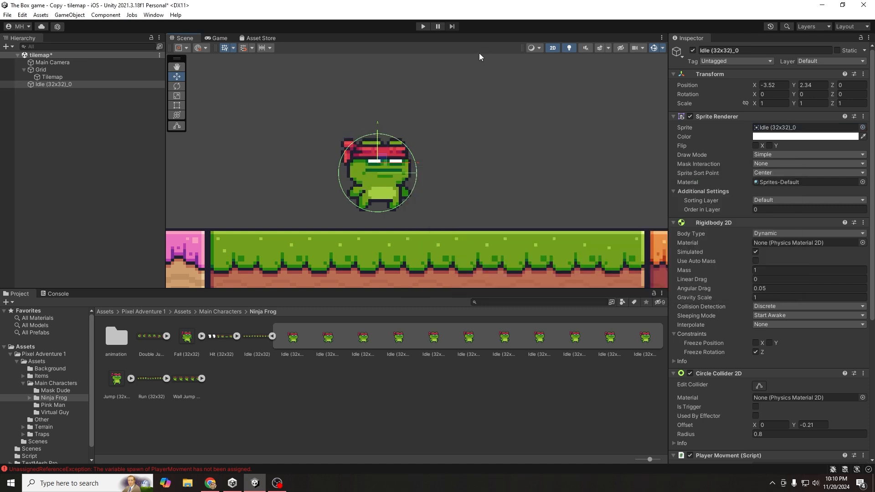
- Play-test the game, walking the frog left and right with the arrow keys, then stop
left_click(423, 26)
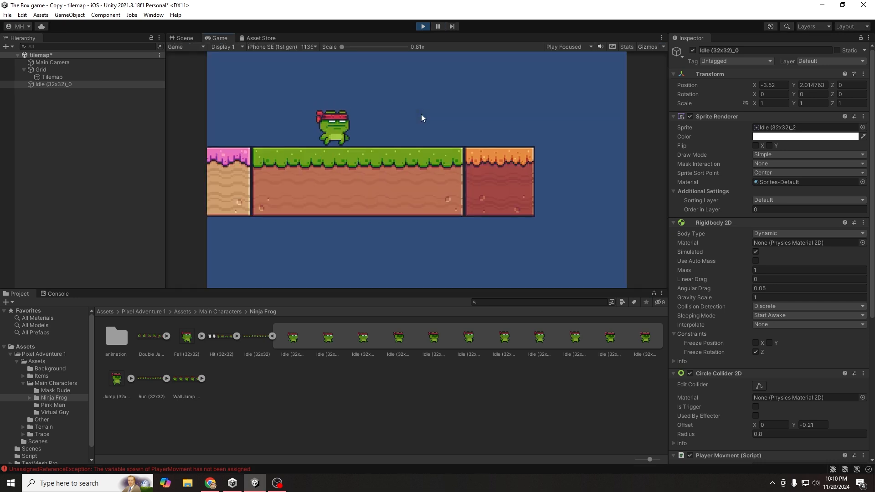
key("Left")
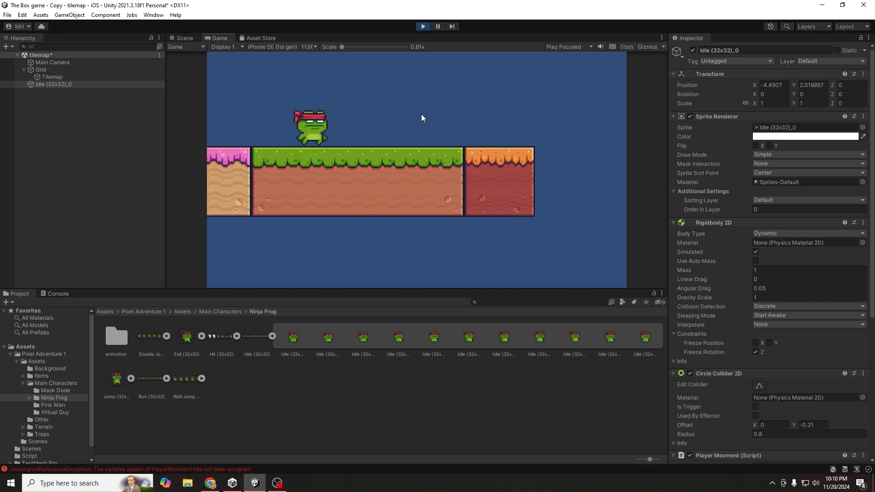
key("Right")
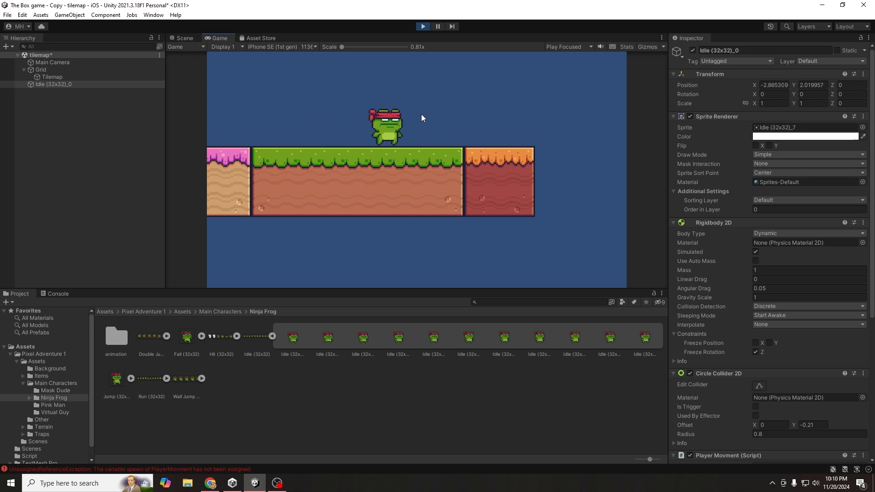
key("Left")
key("Right")
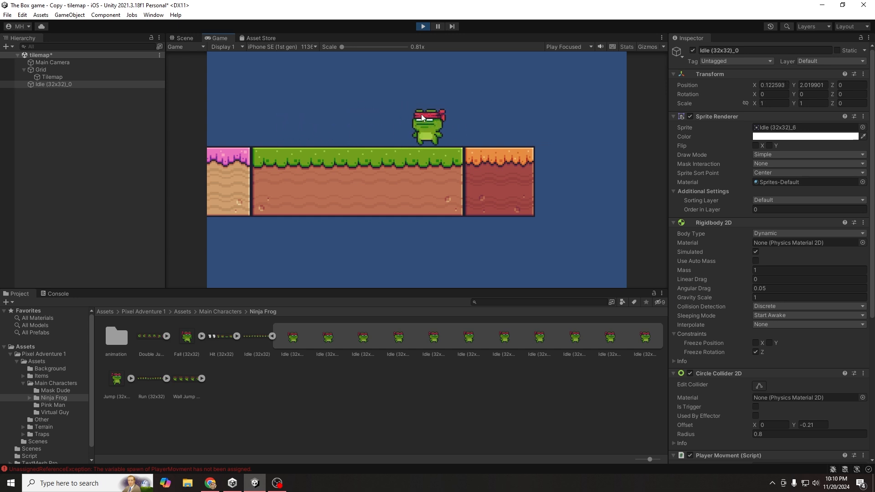
key("Left")
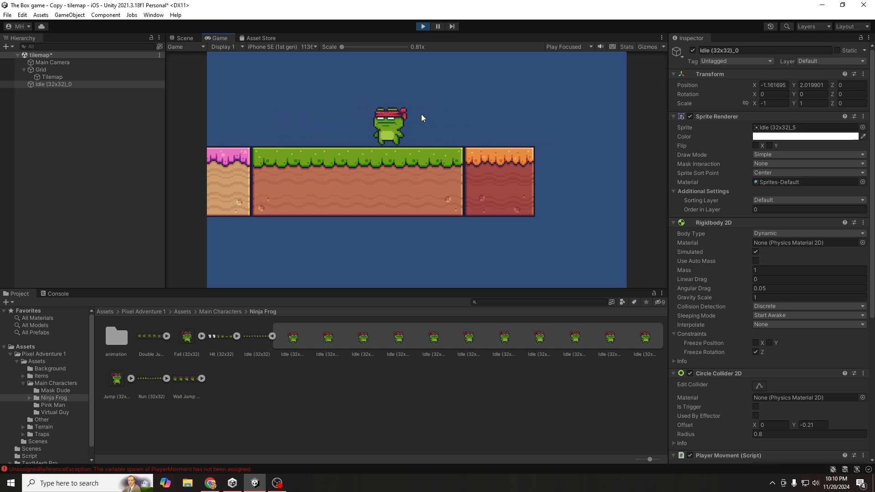
key("Right")
key("Left")
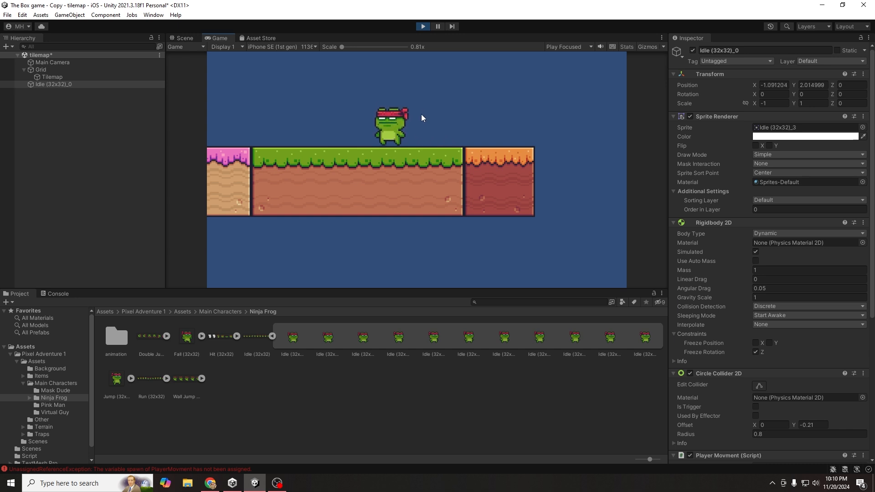
left_click(422, 26)
left_click(61, 77)
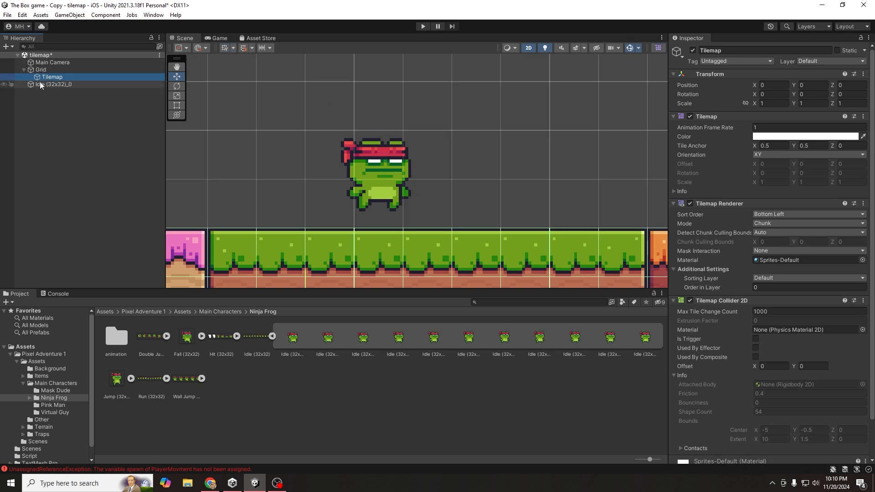
- Rename the Tilemap object under Grid to 'ground', correcting the 'grpund' typo
left_click(31, 71)
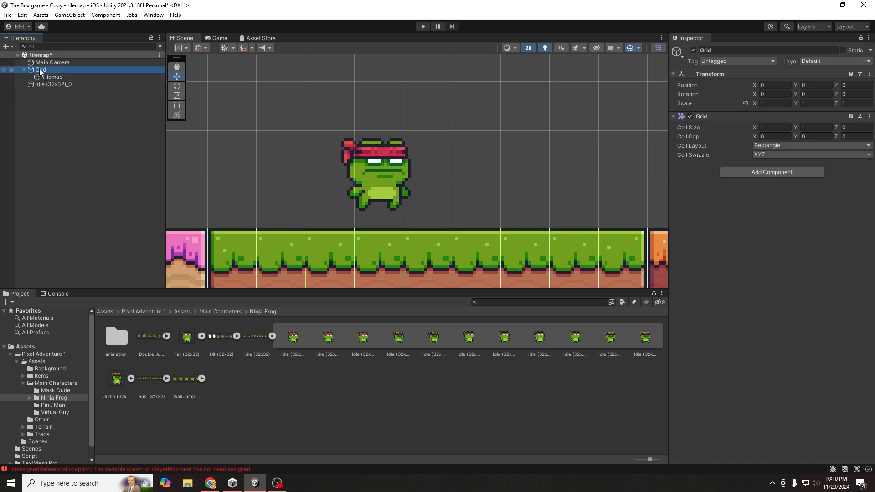
left_click(52, 77)
right_click(61, 80)
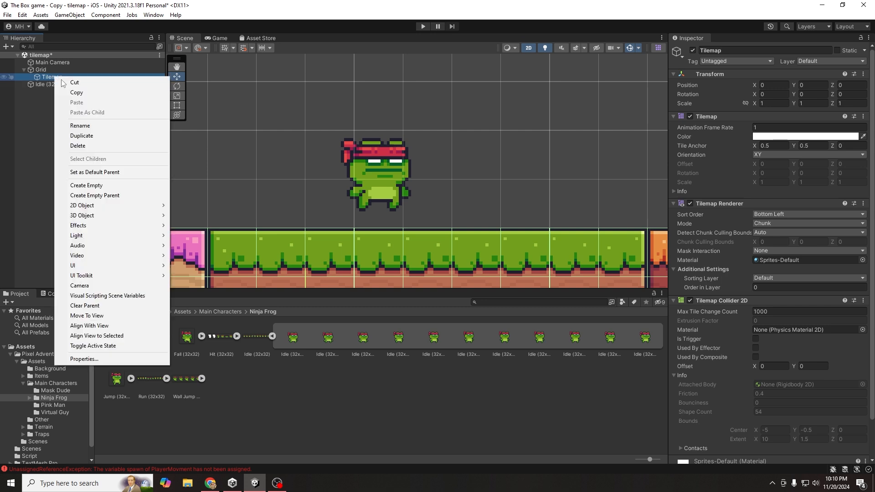
left_click(86, 126)
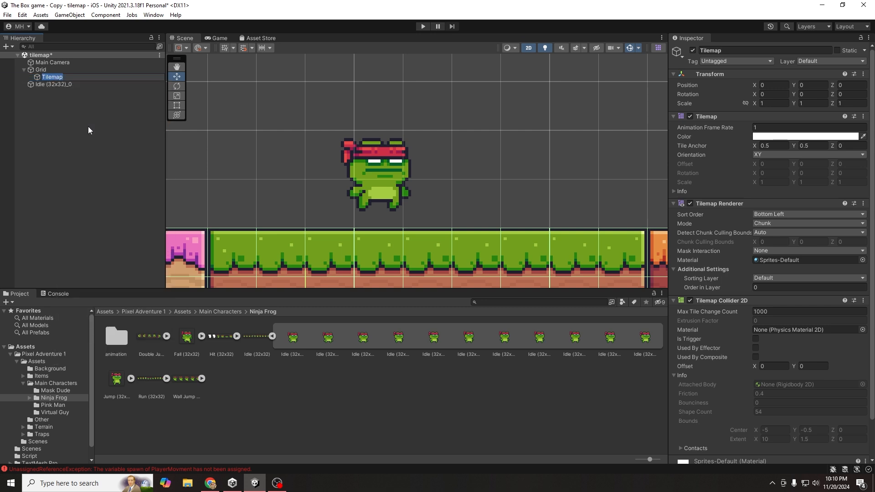
type("grpund")
double_click(64, 77)
type("ground")
left_click(68, 100)
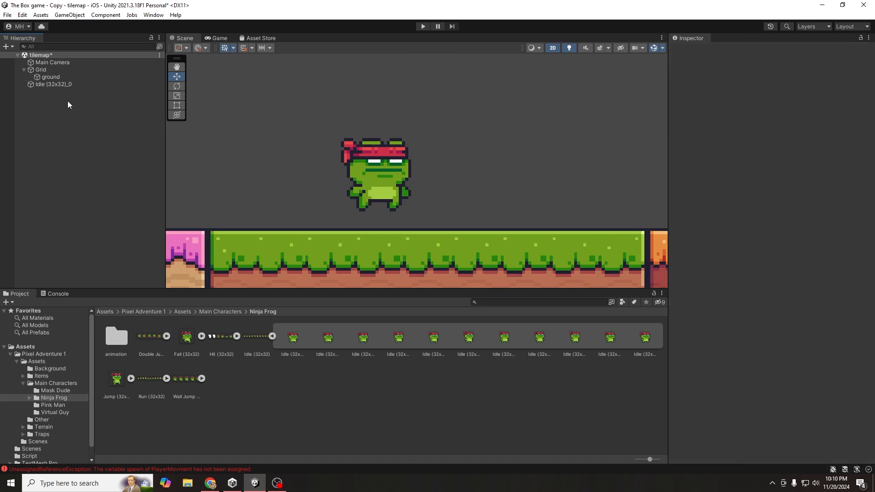
- Set the ground object's Tag to Ground
left_click(59, 78)
left_click(736, 61)
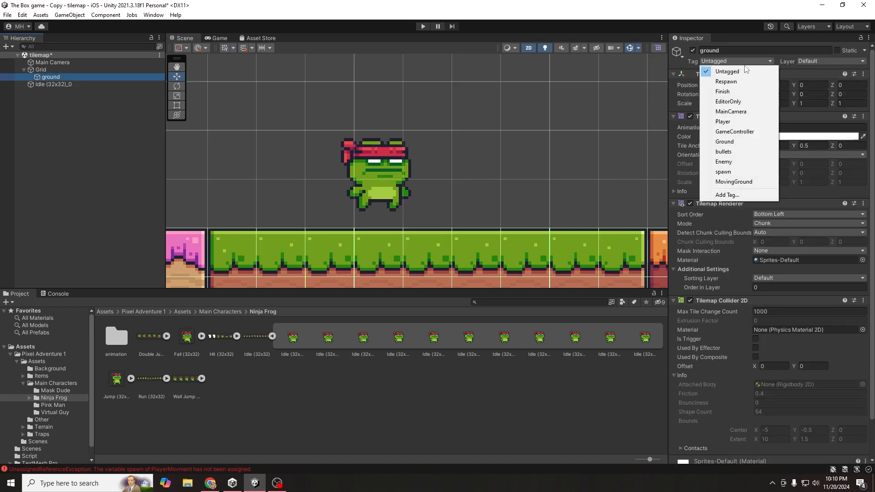
left_click(736, 147)
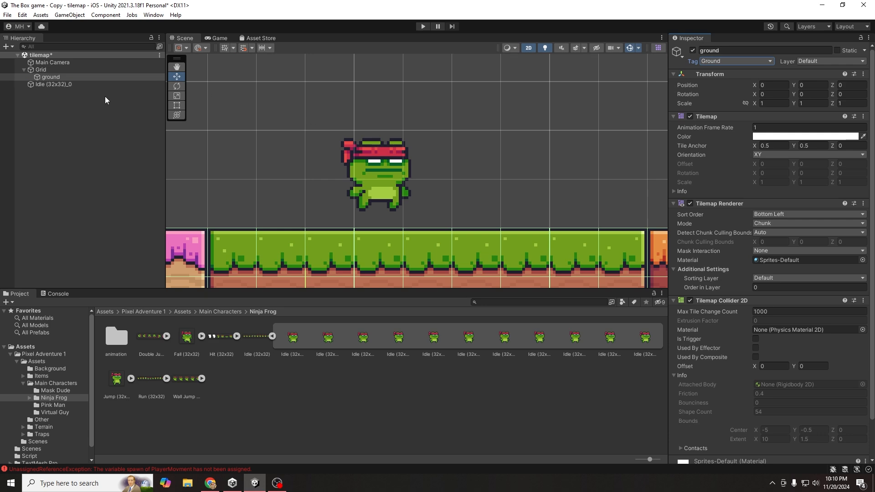
left_click(70, 85)
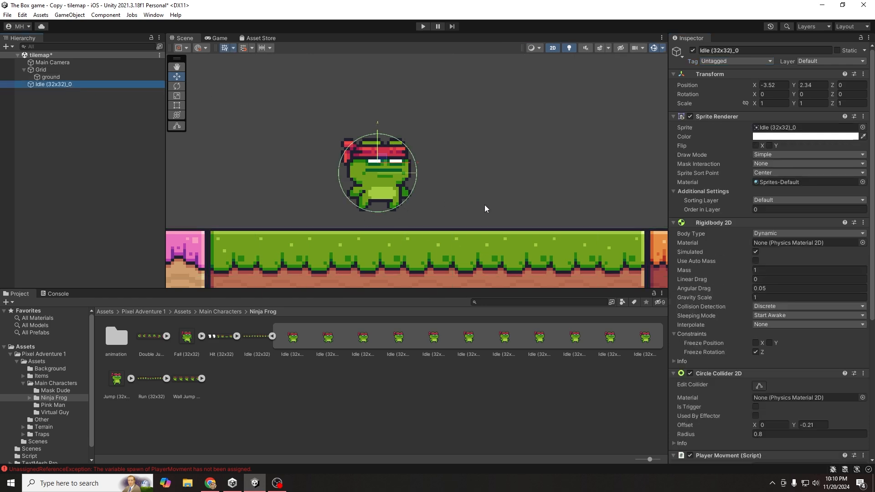
- Reopen the Animation window with Ctrl+6 and create a 'frogrun' clip in the animation folder
scroll(765, 331, "down", 10)
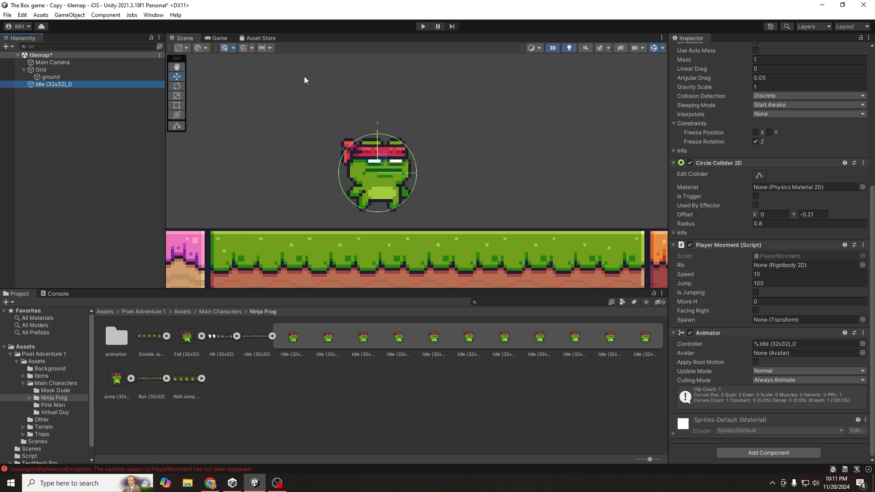
key("ctrl+6")
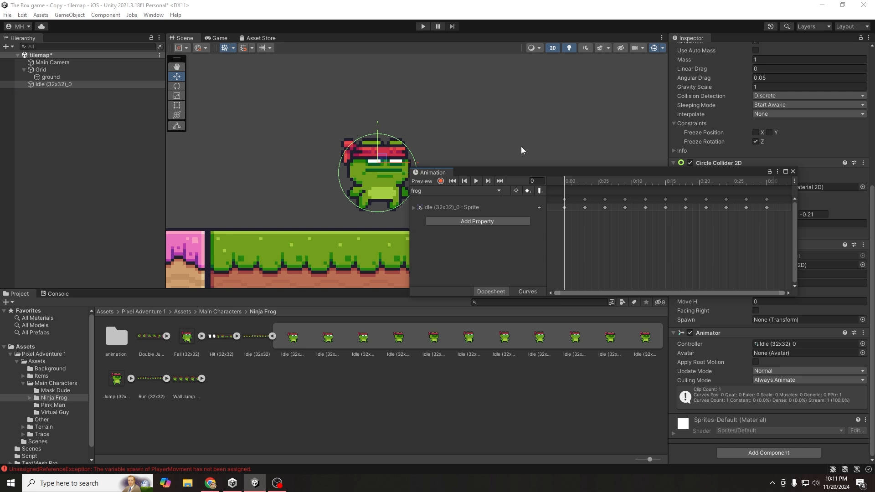
left_click_drag(588, 174, 475, 172)
left_click(330, 206)
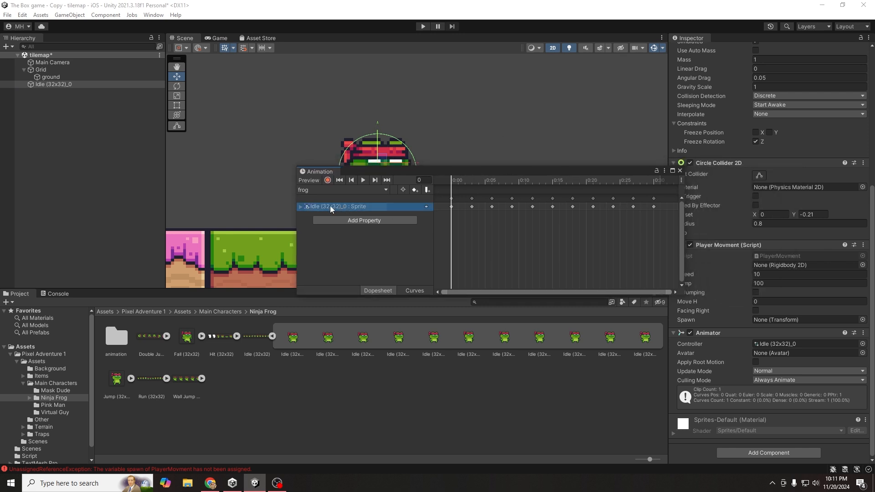
left_click(308, 191)
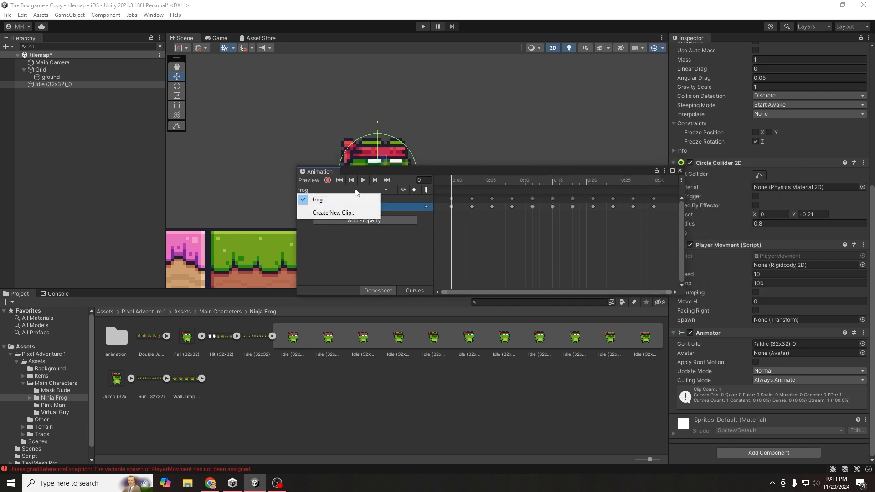
left_click(329, 213)
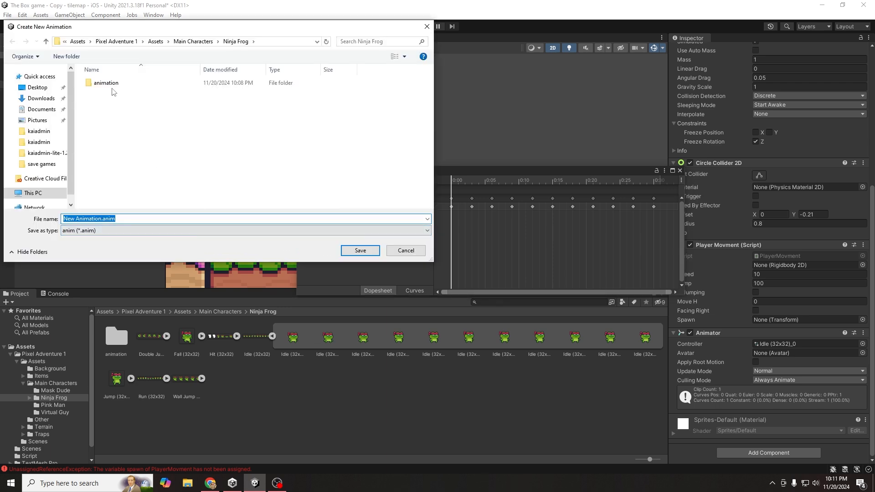
double_click(113, 91)
left_click(115, 218)
type("frog")
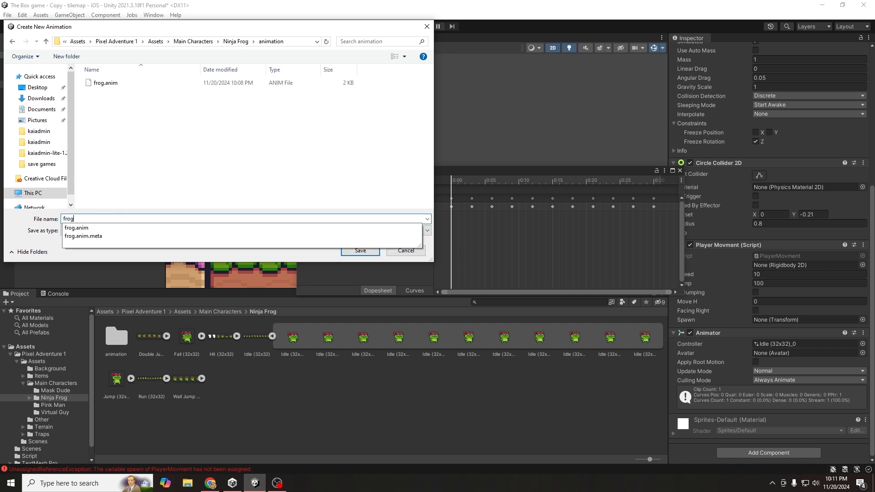
type("r")
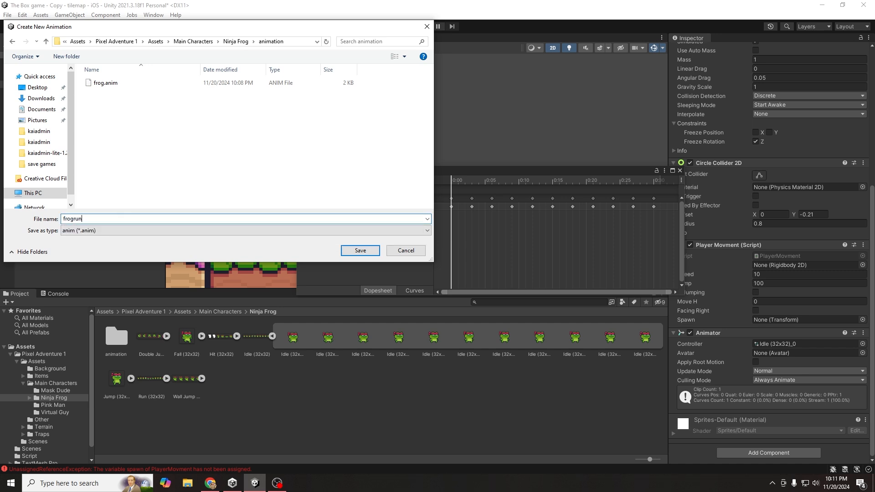
type("un")
key("Return")
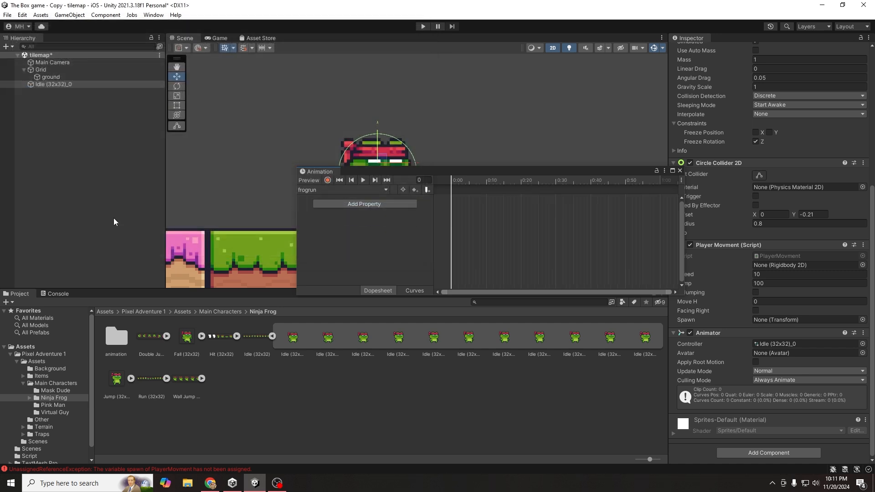
left_click(340, 190)
- Drag all 12 Run (32x32) sprite frames into the frogrun clip's dopesheet
left_click(330, 207)
left_click_drag(429, 170, 360, 170)
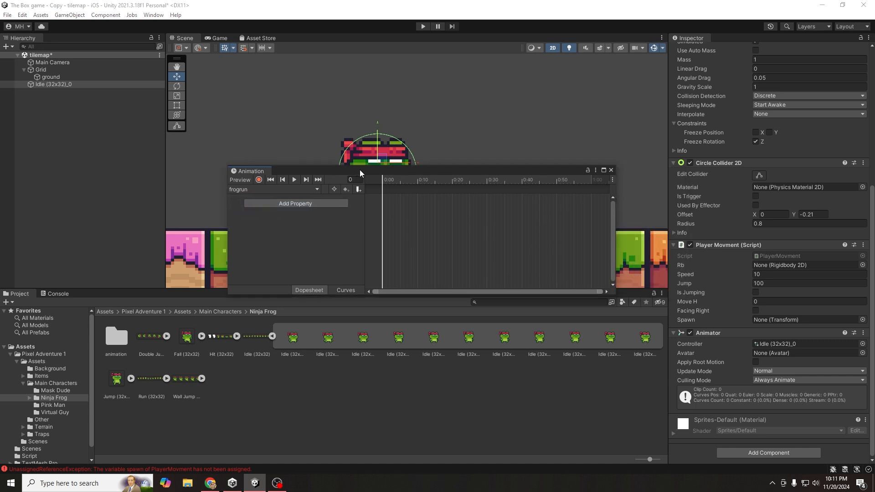
left_click(273, 337)
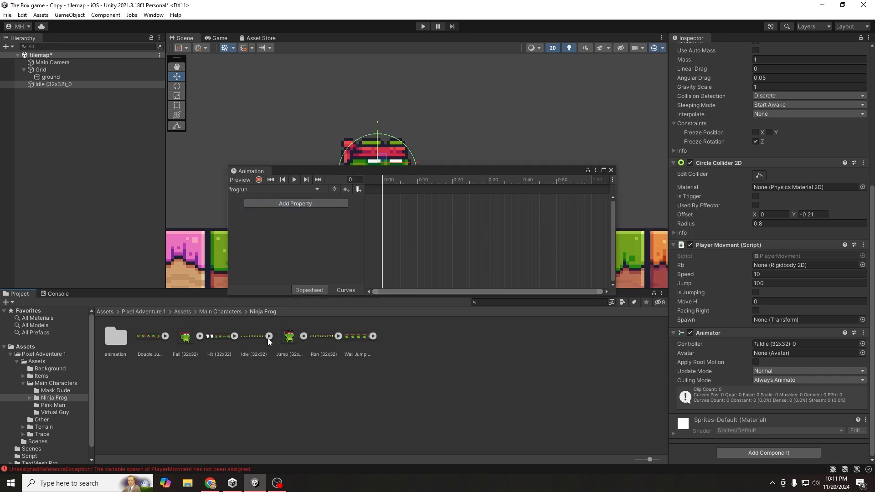
left_click(325, 336)
left_click(338, 337)
left_click(358, 336)
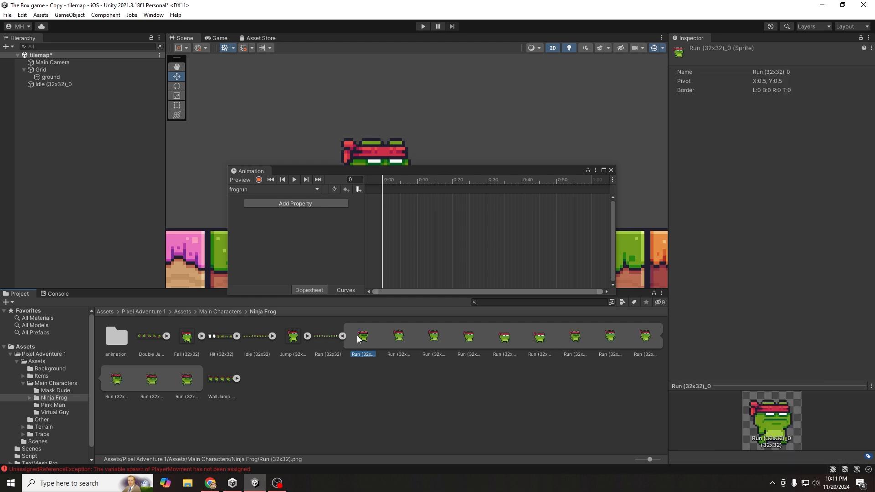
left_click(187, 381, "shift")
left_click_drag(188, 382, 386, 198)
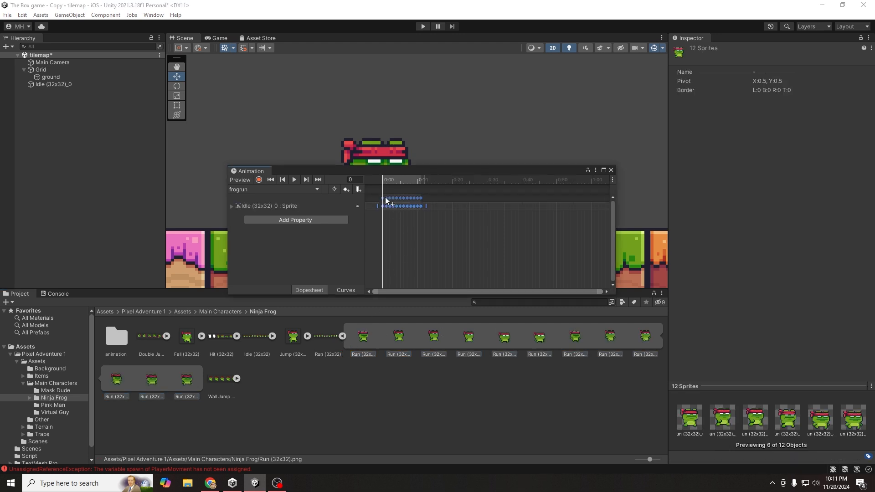
left_click_drag(598, 295, 444, 268)
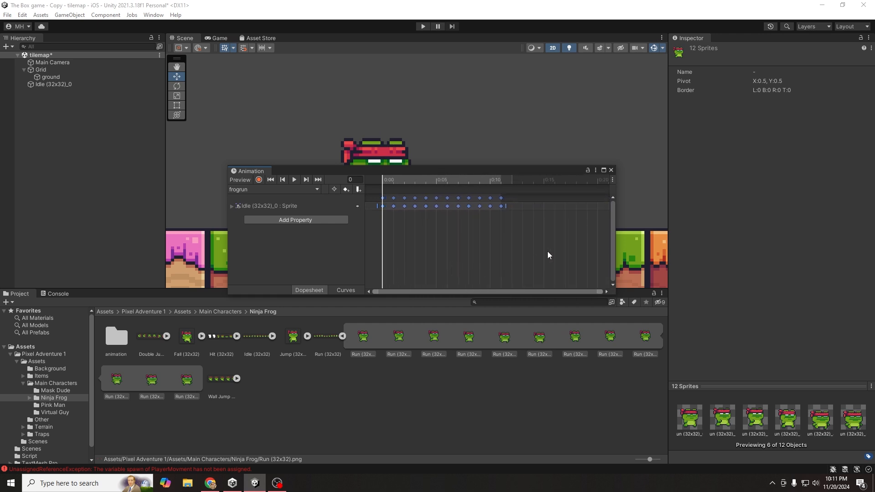
left_click_drag(546, 258, 381, 189)
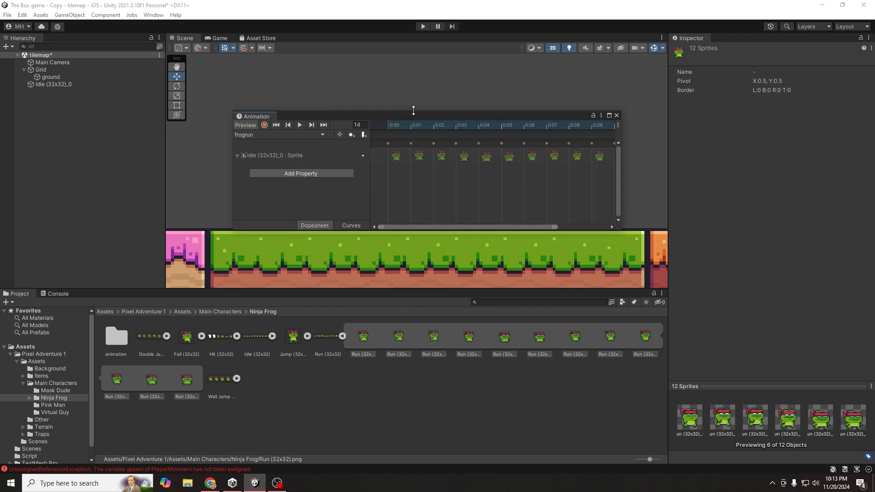
left_click_drag(414, 111, 408, 259)
- Preview frogrun, then shift its keyframes 0:01–0:11 one frame later
left_click(319, 258)
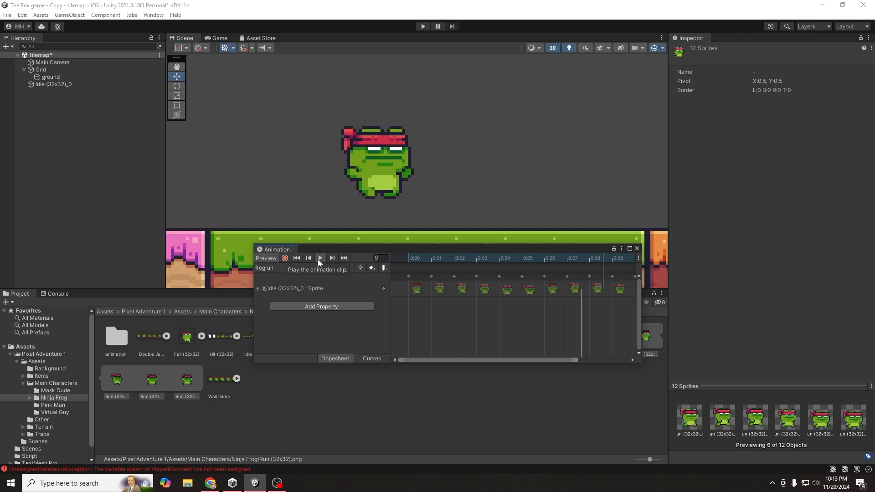
left_click(319, 259)
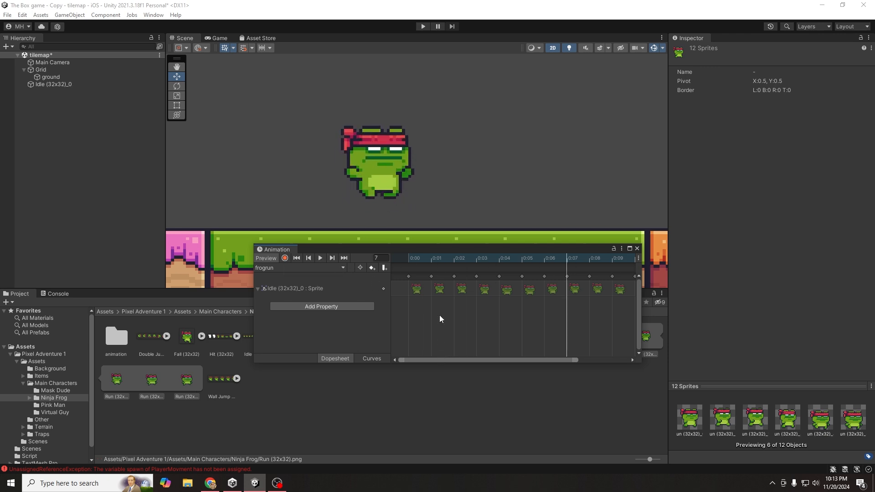
left_click_drag(440, 315, 665, 267)
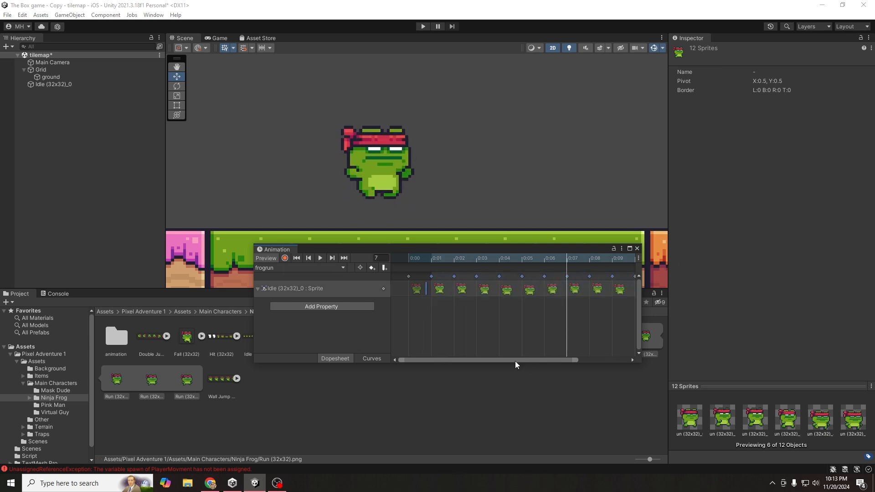
left_click_drag(567, 362, 617, 360)
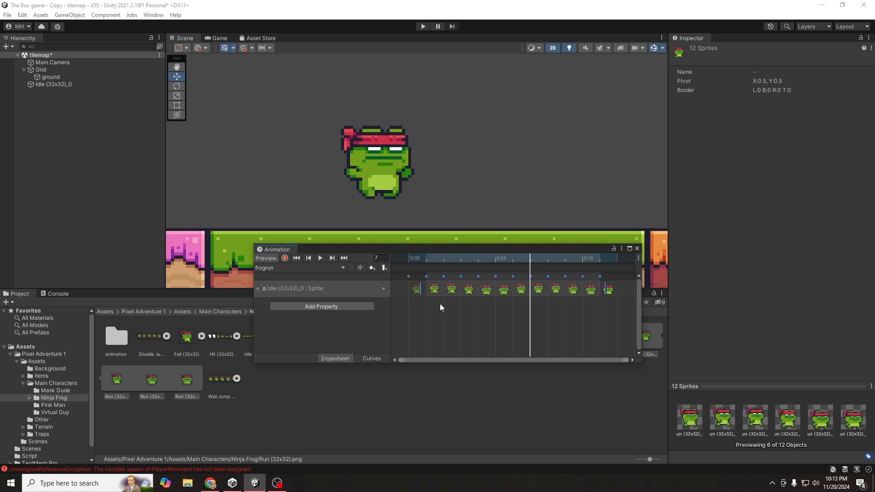
left_click_drag(430, 321, 538, 276)
left_click_drag(434, 291, 655, 278)
- Move the keyframes from 0:04 to 0:13 one frame later, preview the slower run, and enter Play mode
left_click_drag(643, 359, 781, 366)
left_click_drag(676, 368, 789, 366)
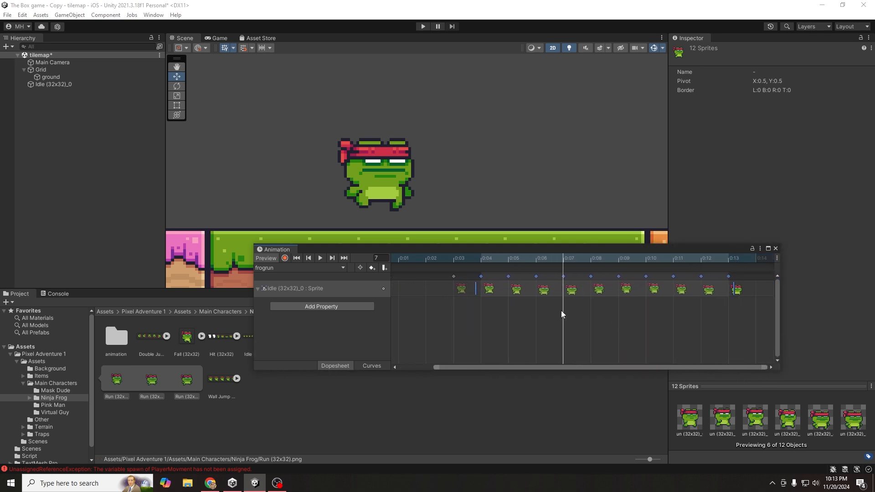
left_click_drag(435, 366, 399, 367)
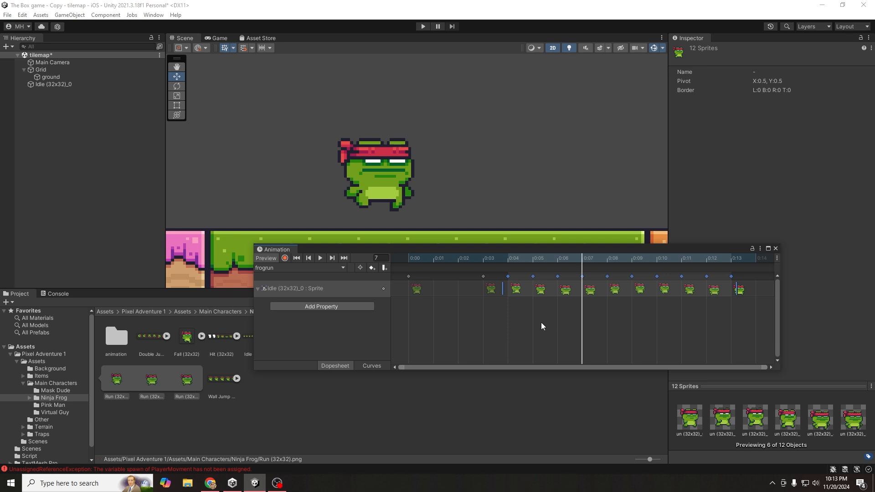
left_click_drag(507, 321, 745, 275)
left_click_drag(514, 292, 567, 291)
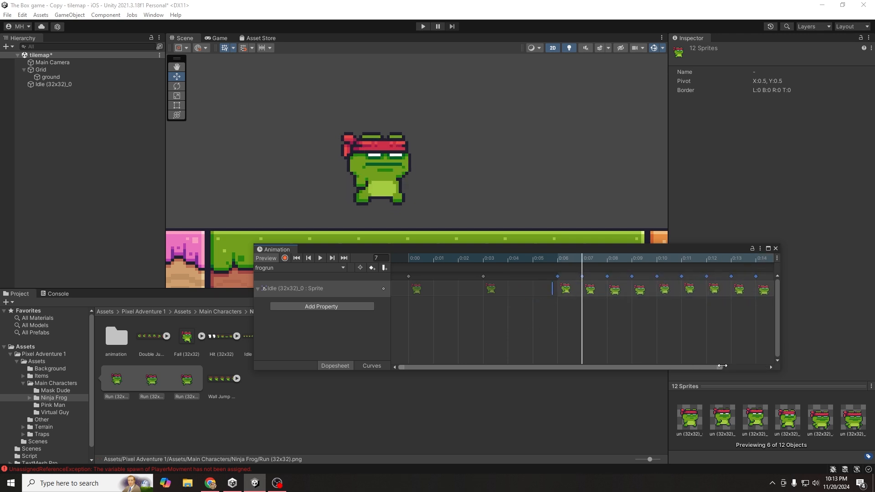
left_click_drag(723, 366, 801, 358)
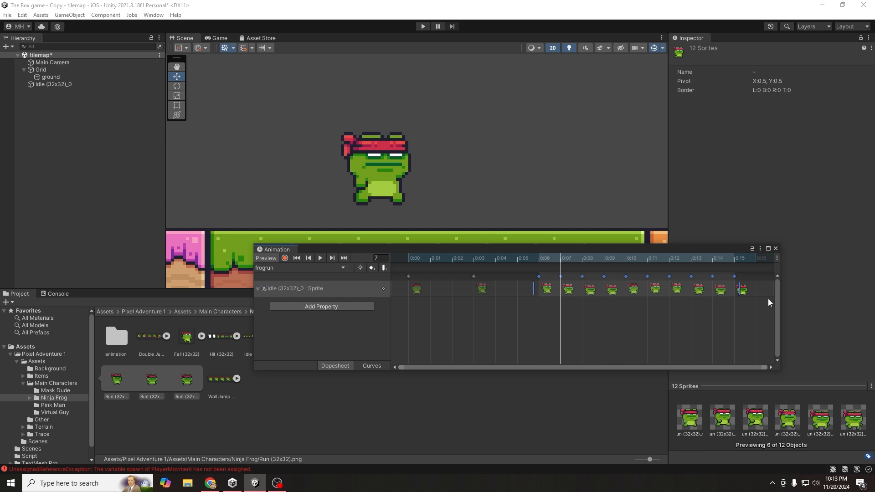
left_click(756, 259)
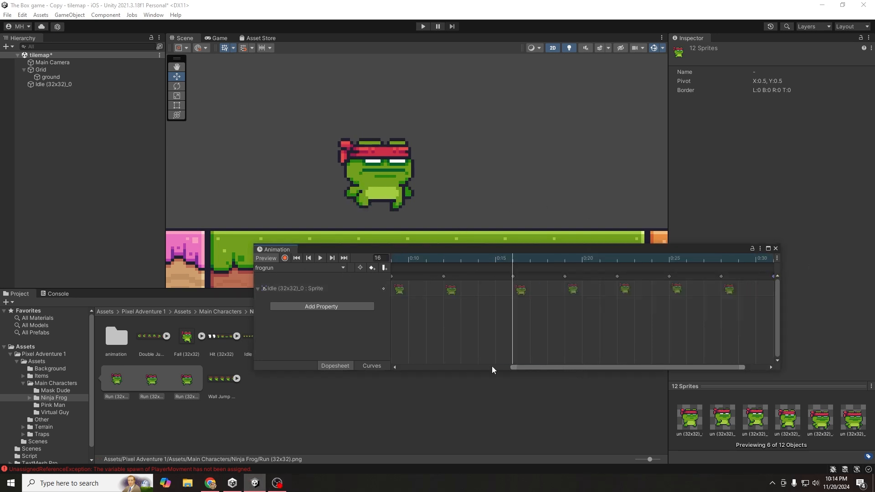
left_click_drag(529, 367, 362, 351)
left_click(320, 258)
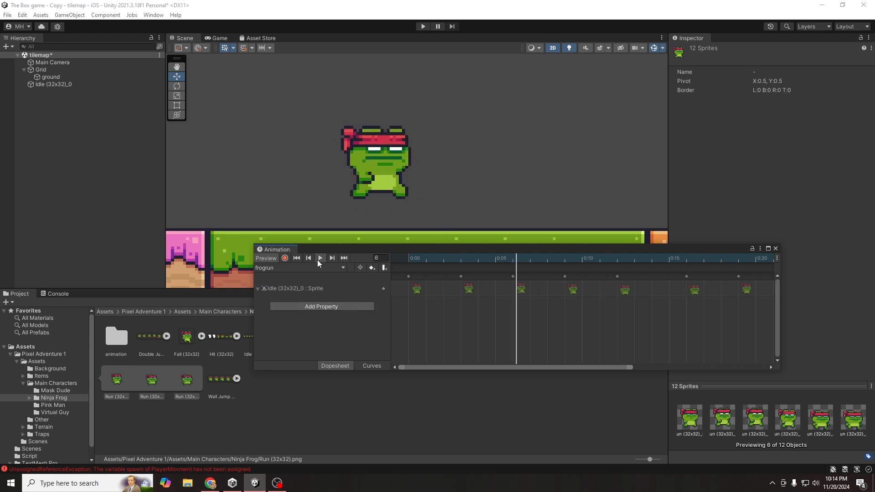
left_click(423, 26)
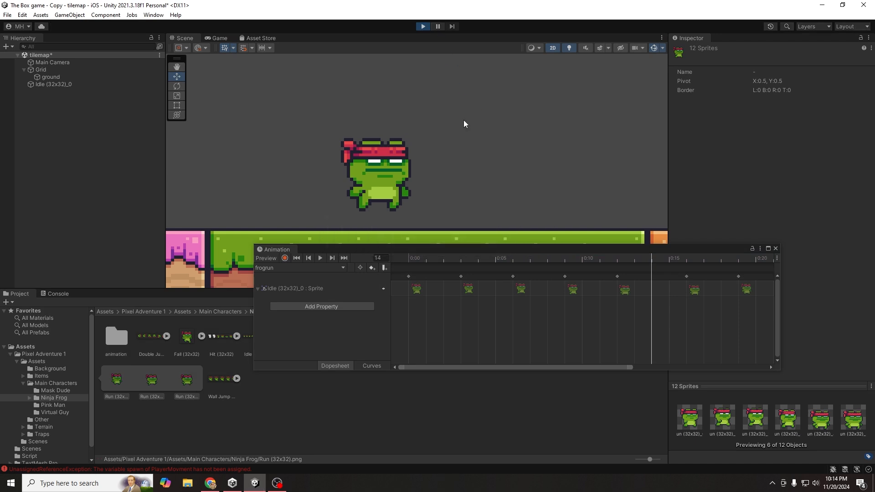
- Run the frog right, left, right and left again with the arrow keys during the play test
key("Right")
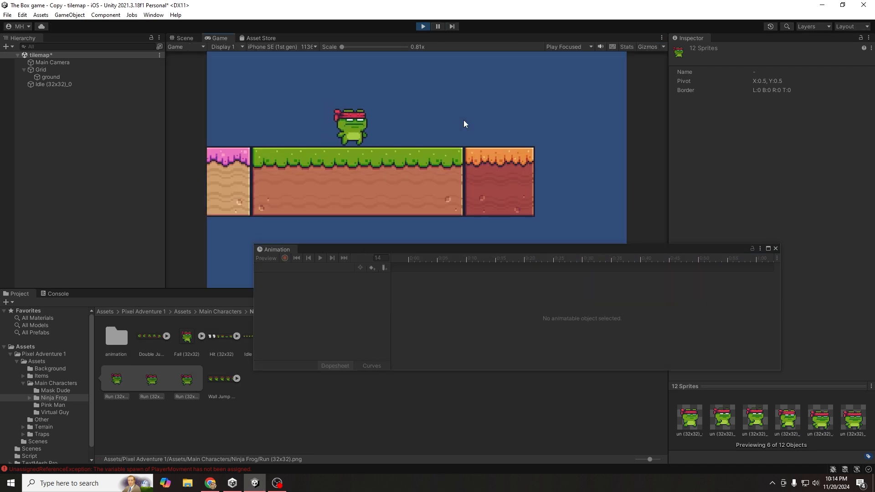
key("Left")
key("Right")
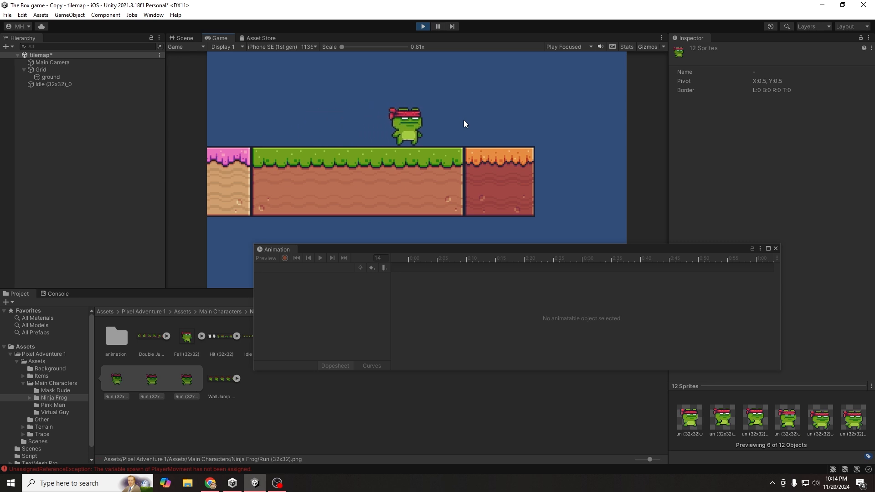
key("Left")
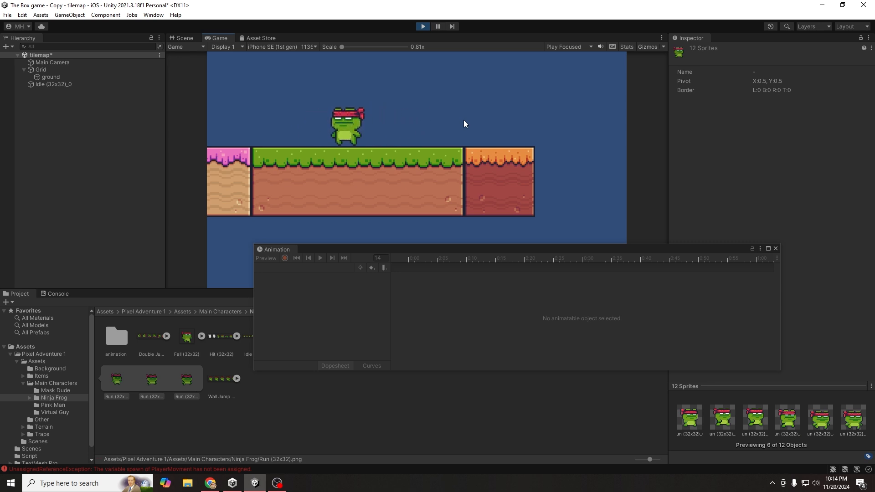
- Stop Play mode, select the frog and switch the Animation window to the frogrun clip
left_click(423, 27)
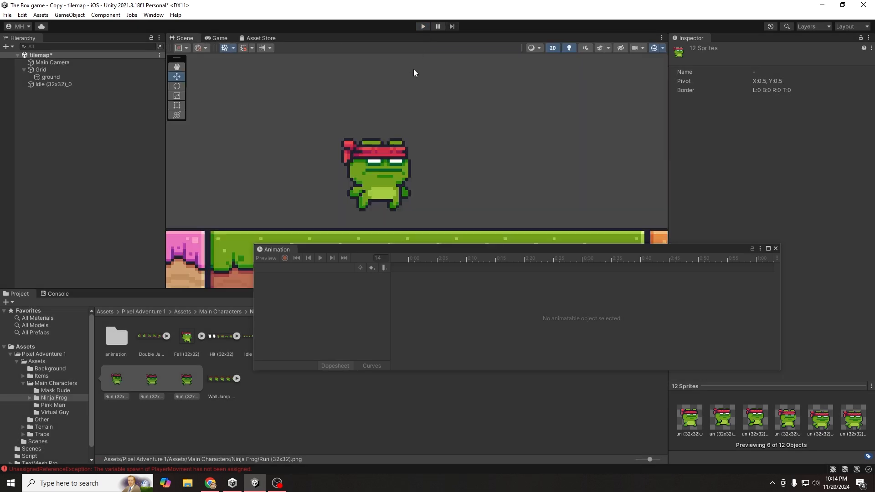
left_click(362, 196)
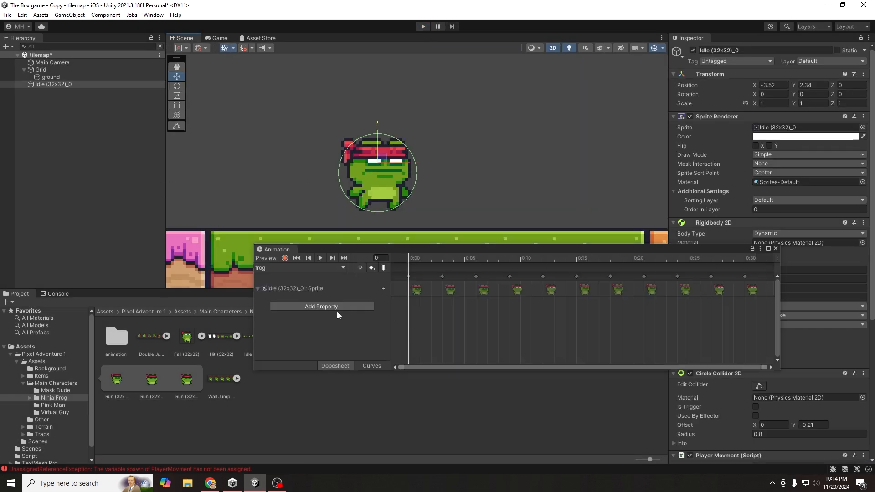
left_click(281, 289)
left_click(315, 268)
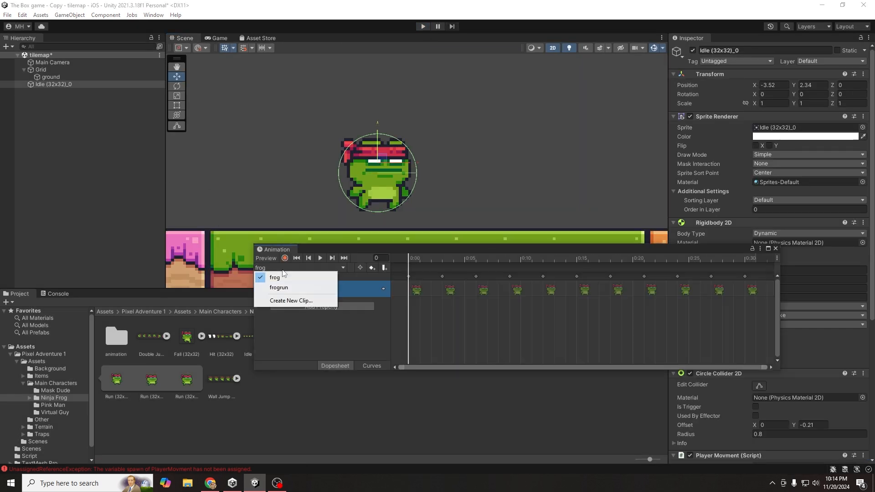
left_click(288, 287)
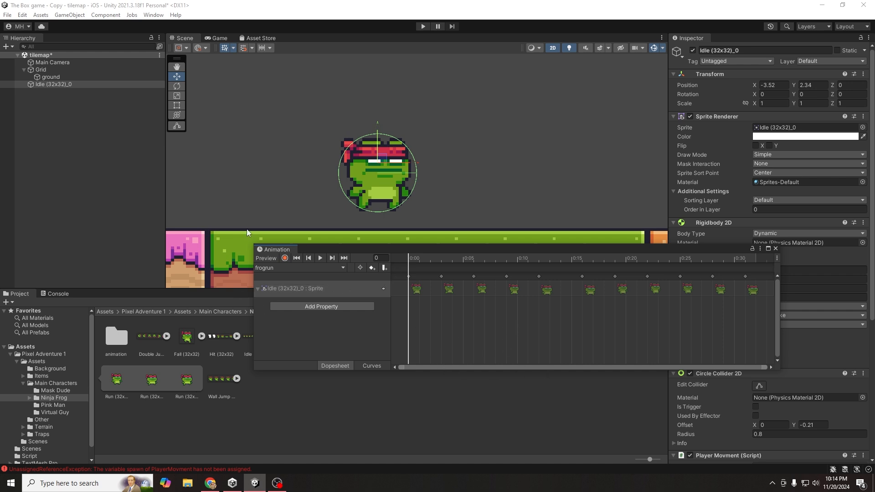
- Open the Animator window from the Window > Animation menu
left_click(147, 15)
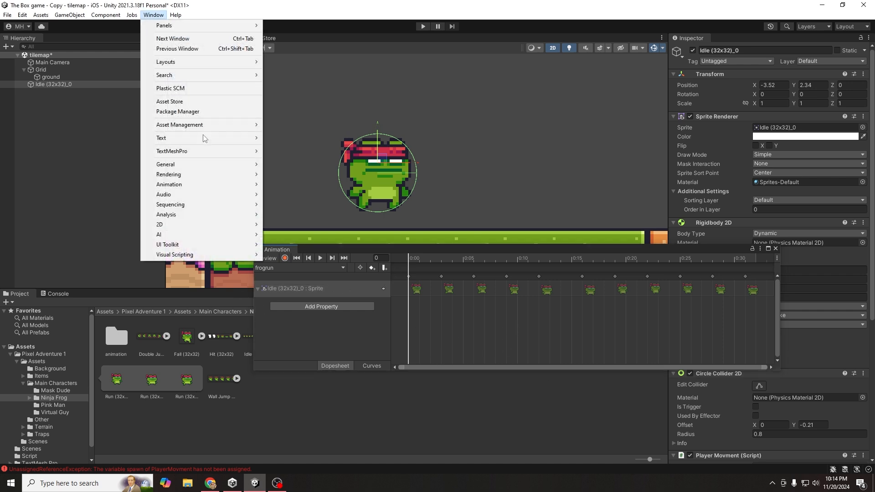
mouse_move(191, 187)
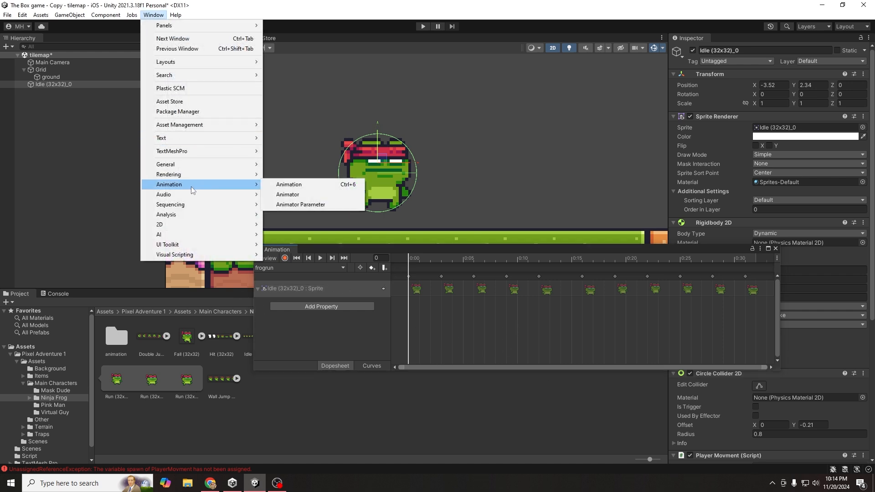
left_click(289, 195)
- Rearrange the graph with Entry beside the frog state and frogrun placed below frog
left_click_drag(482, 64, 499, 137)
left_click_drag(426, 114, 413, 131)
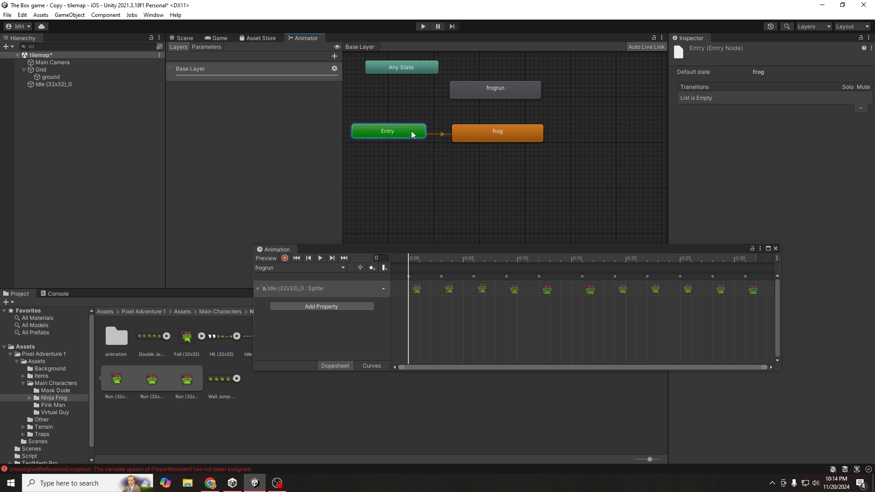
left_click(454, 134)
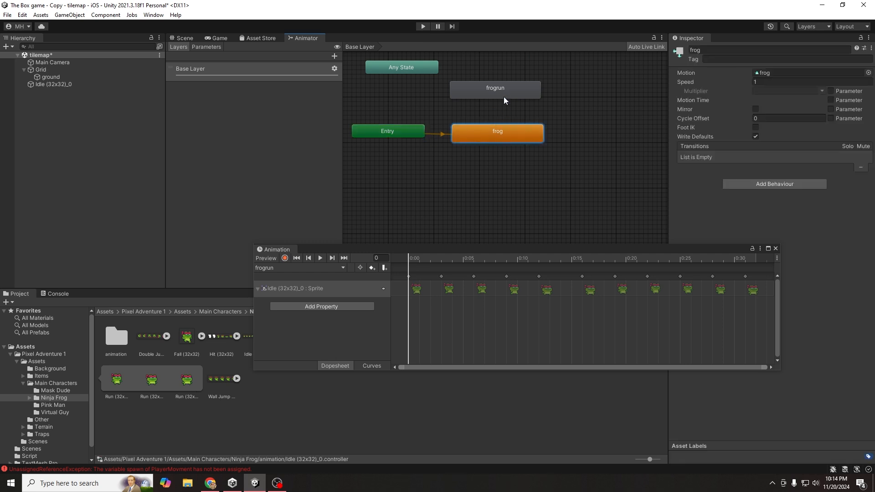
left_click_drag(497, 89, 502, 178)
left_click(492, 133)
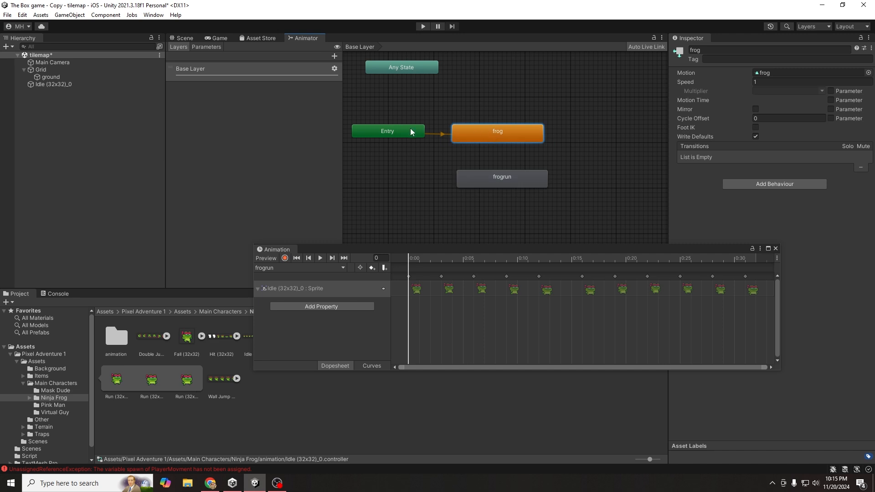
left_click(411, 131)
left_click(474, 134)
left_click(477, 171)
left_click(481, 135)
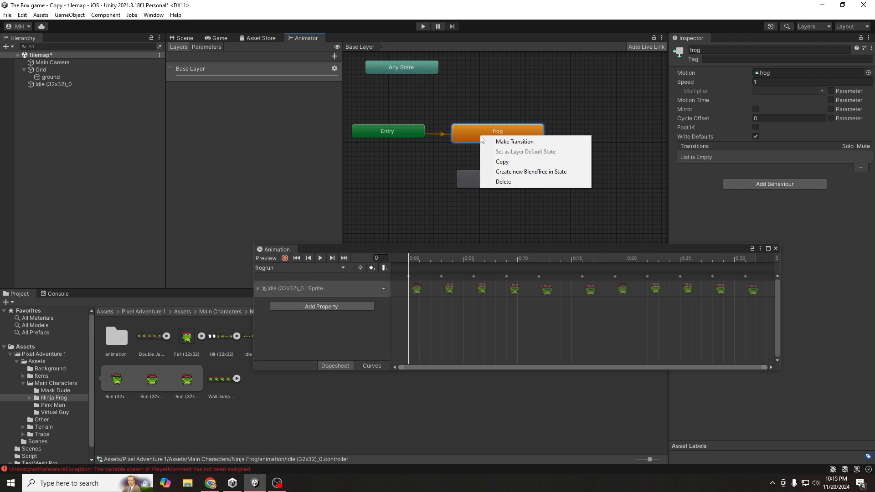
- Create a frog-to-frogrun transition and expand its Settings in the Inspector
left_click(501, 142)
left_click(493, 178)
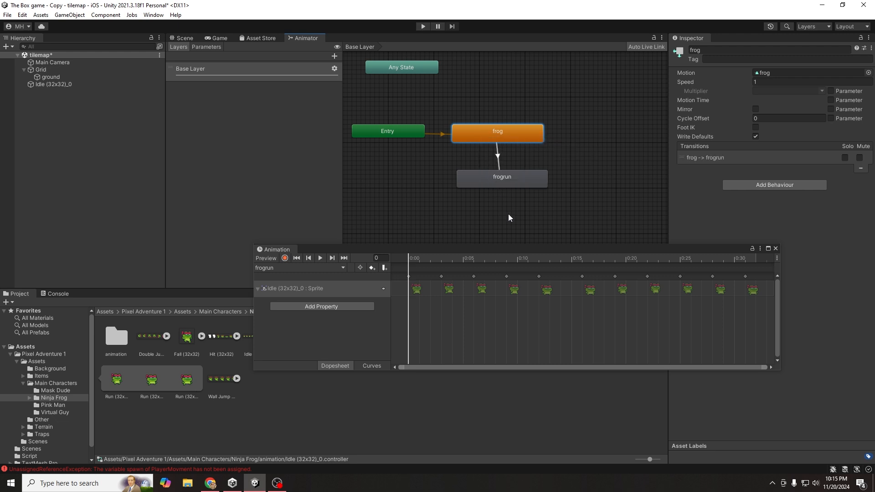
left_click(499, 164)
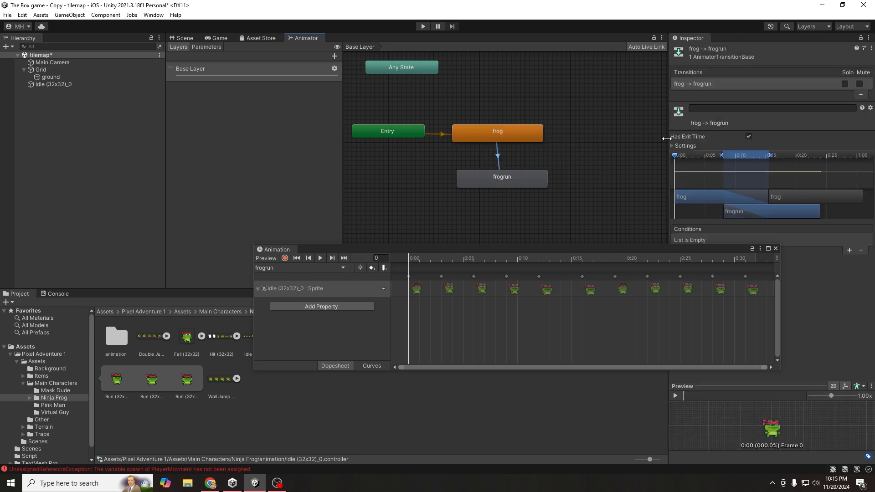
left_click(673, 146)
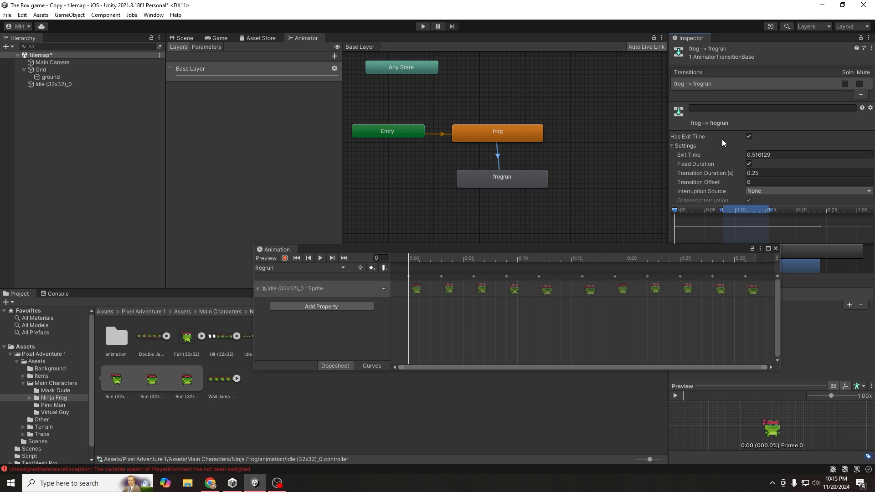
- Turn off Has Exit Time and set the frog-to-frogrun transition duration to 0
left_click(750, 136)
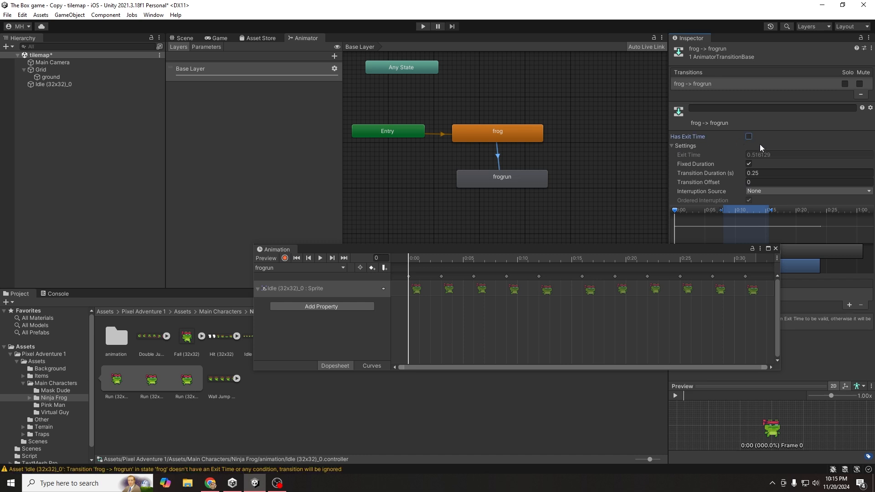
left_click(756, 172)
type("0")
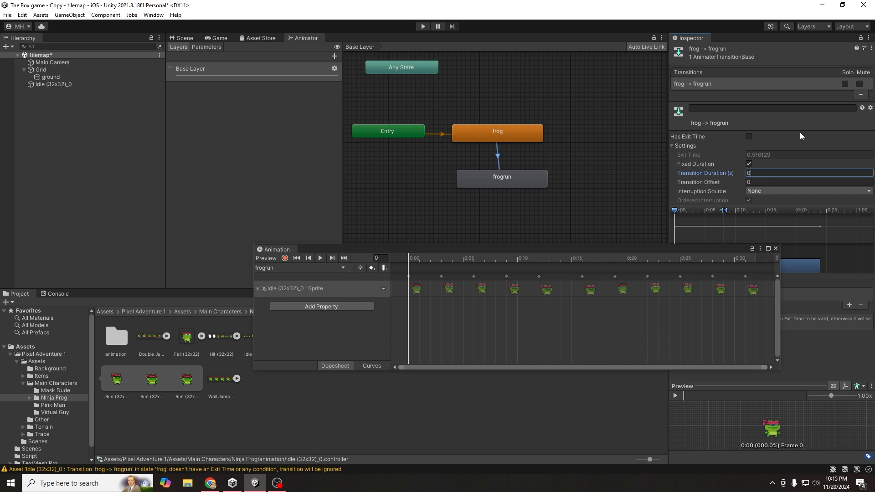
- Move the Animation window aside and show the Animator's empty Parameters list
left_click_drag(721, 248, 584, 288)
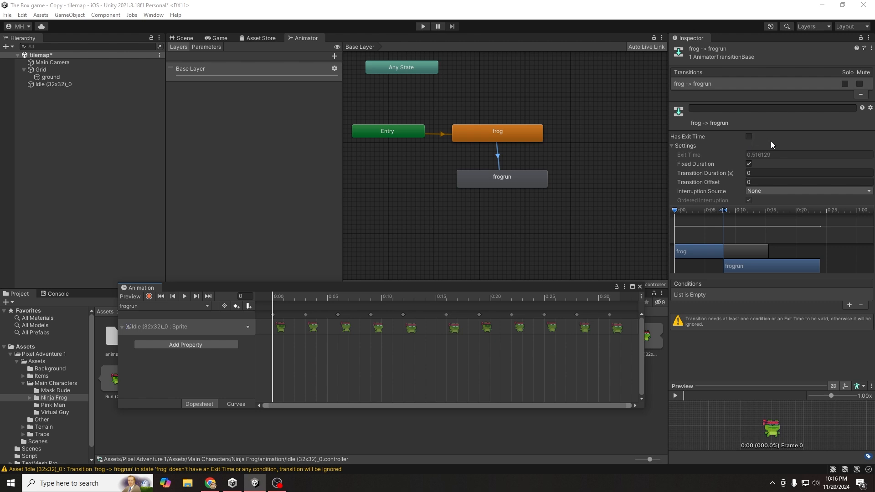
left_click(251, 148)
left_click(207, 46)
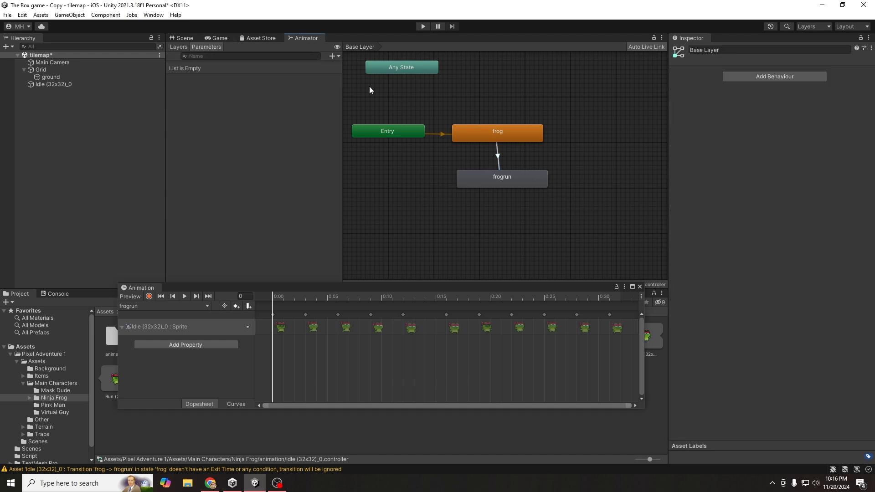
- Add a Float parameter named speed to the Animator
left_click(335, 56)
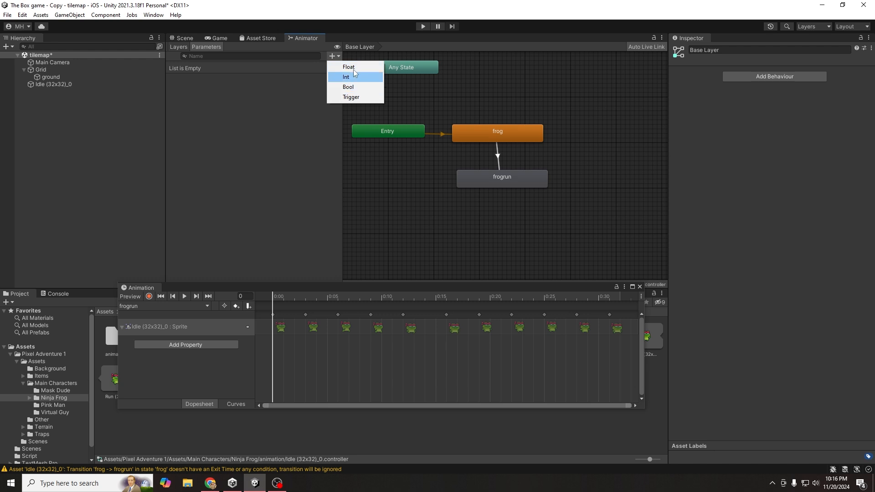
left_click(355, 68)
type("speed")
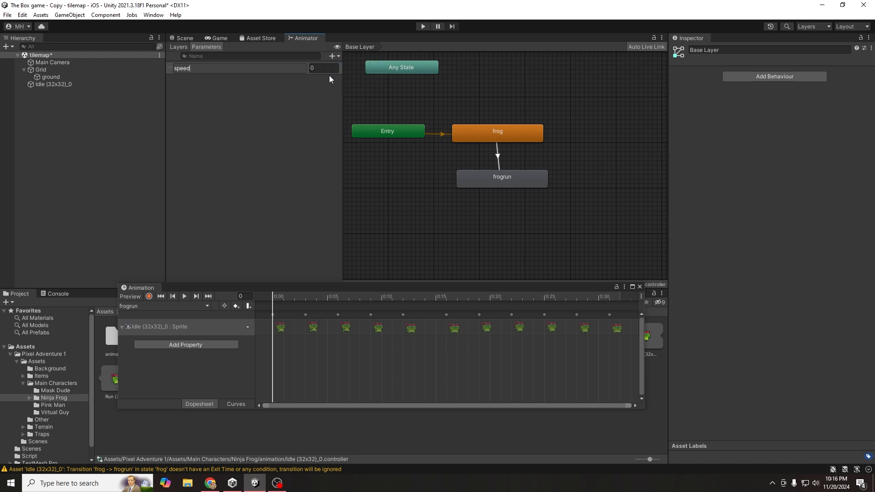
key("Return")
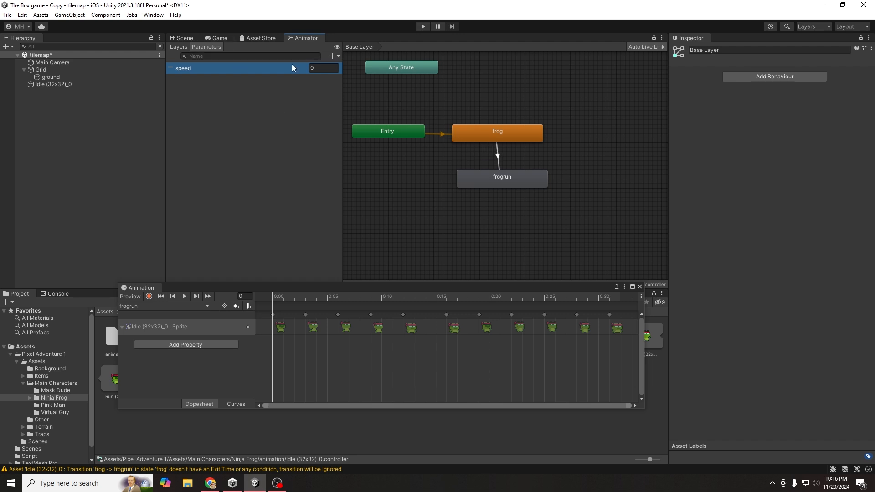
left_click(348, 79)
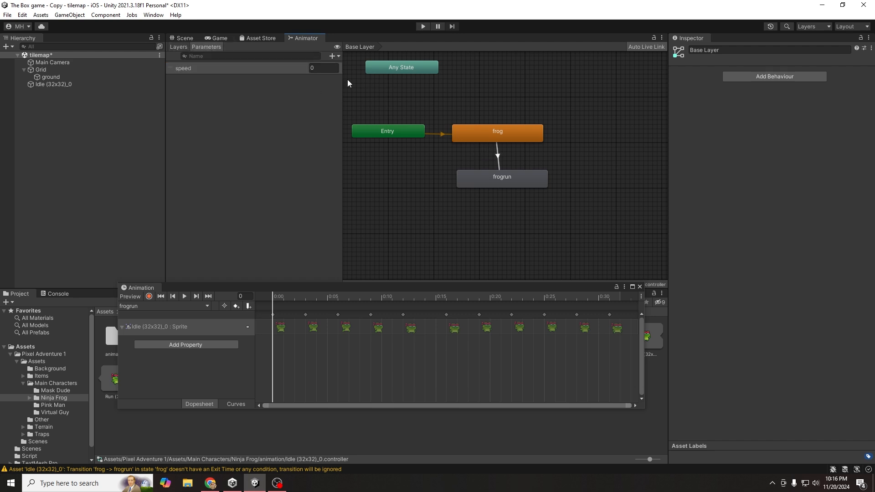
left_click(193, 47)
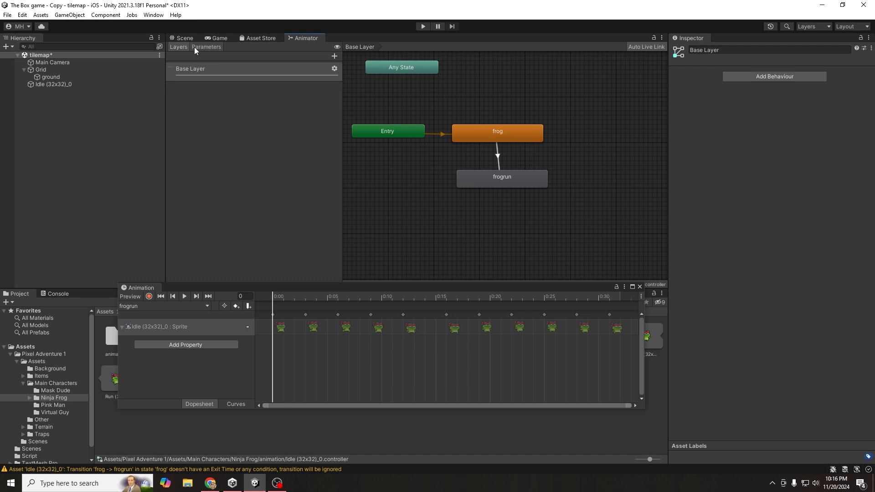
left_click(208, 47)
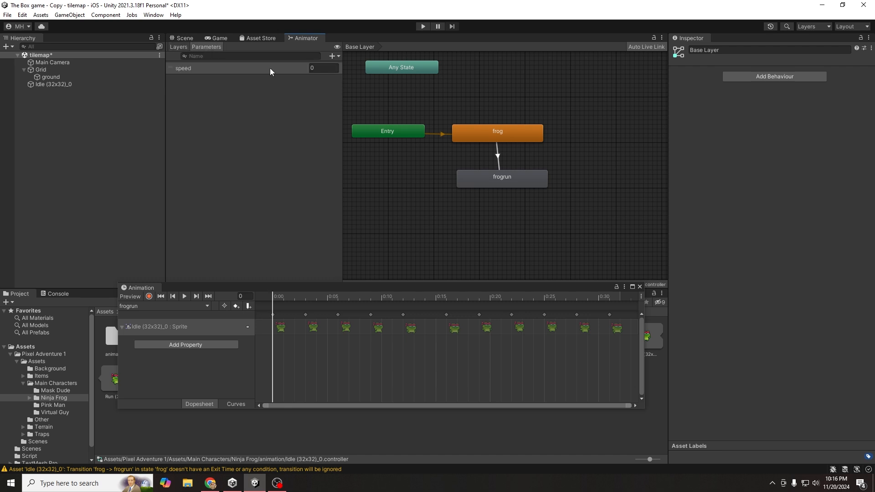
- Give the frog-to-frogrun transition the condition speed Greater 0
left_click(498, 159)
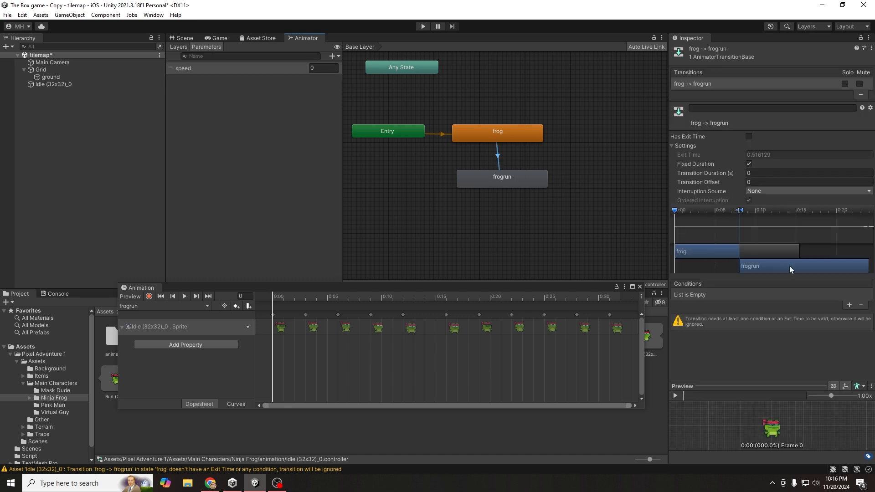
left_click(850, 306)
left_click(743, 294)
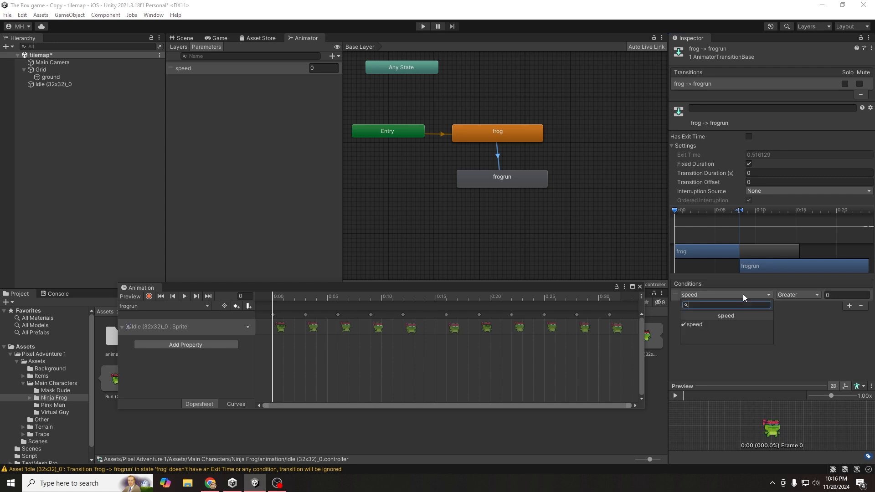
left_click(698, 324)
left_click(803, 296)
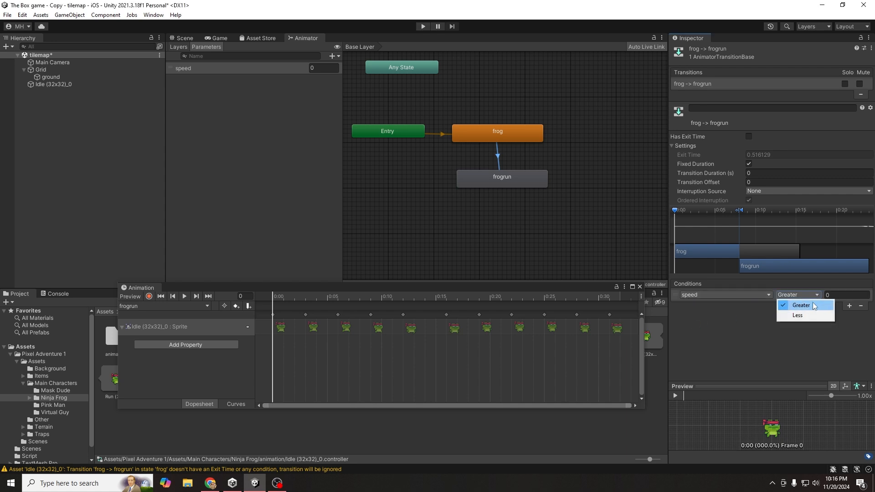
left_click(814, 304)
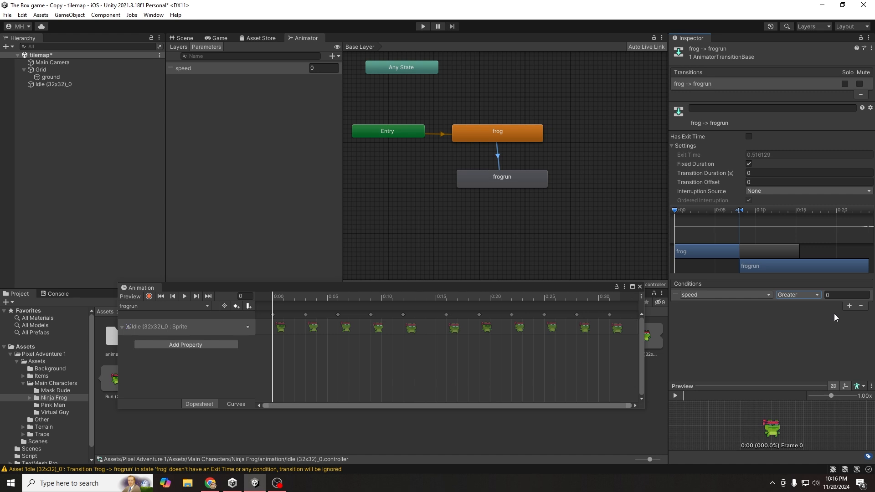
- Create a frogrun-to-frog transition with the condition speed Less 0.0001
right_click(516, 175)
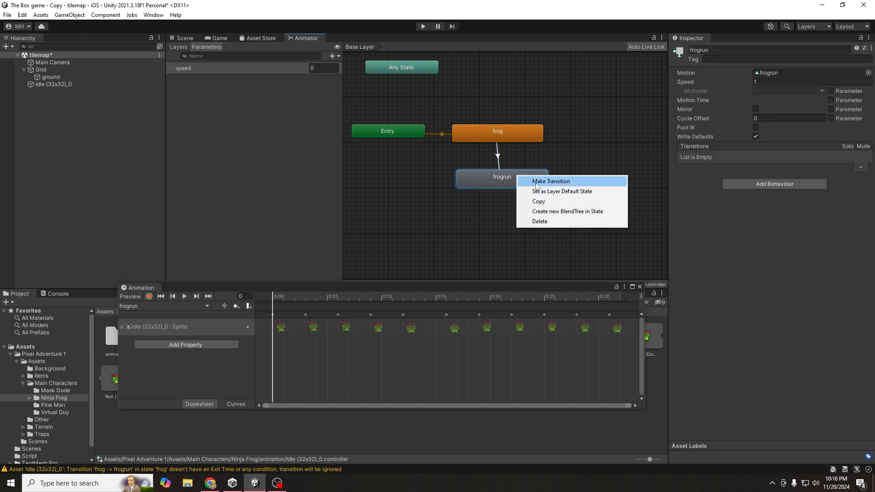
left_click(536, 182)
left_click(511, 134)
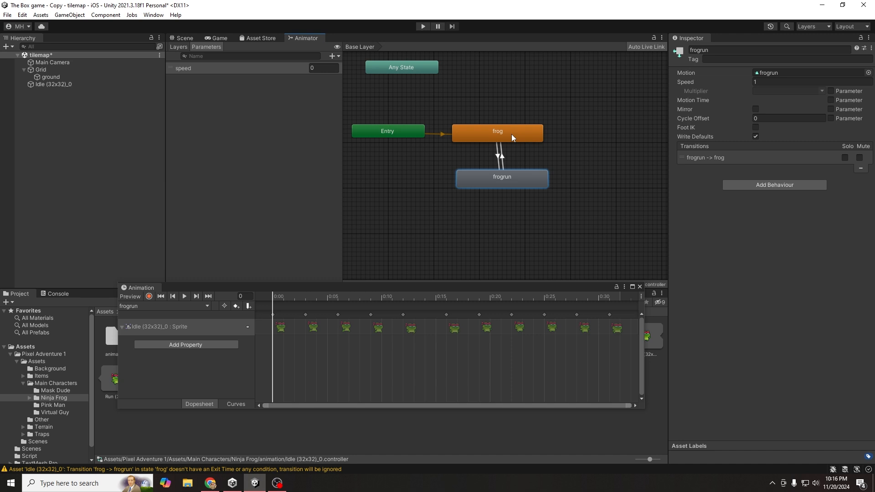
left_click(500, 156)
left_click(849, 305)
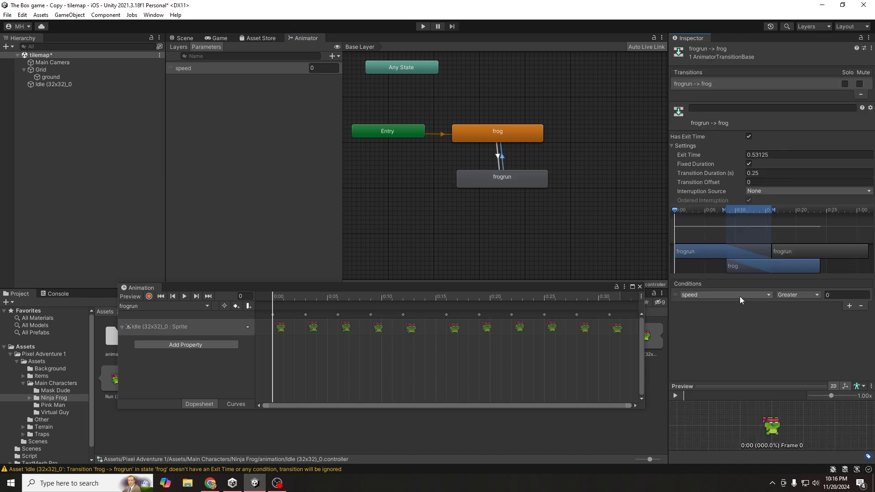
left_click(841, 296)
left_click(813, 296)
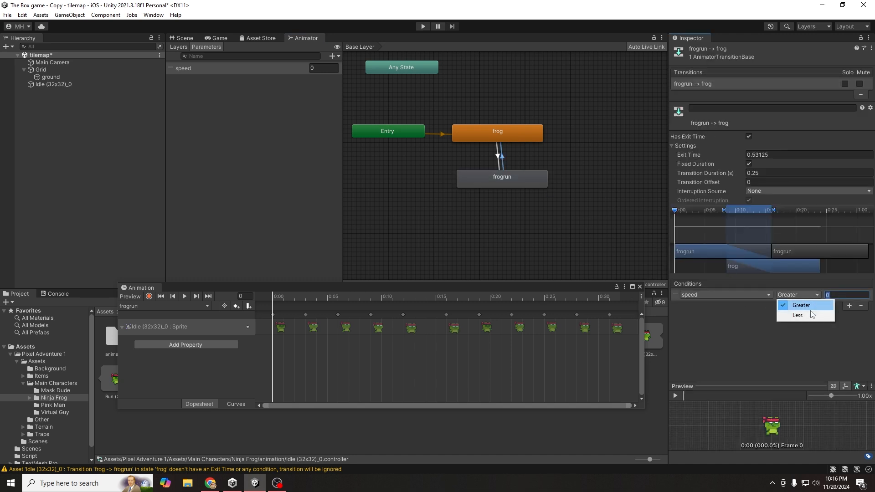
left_click(810, 315)
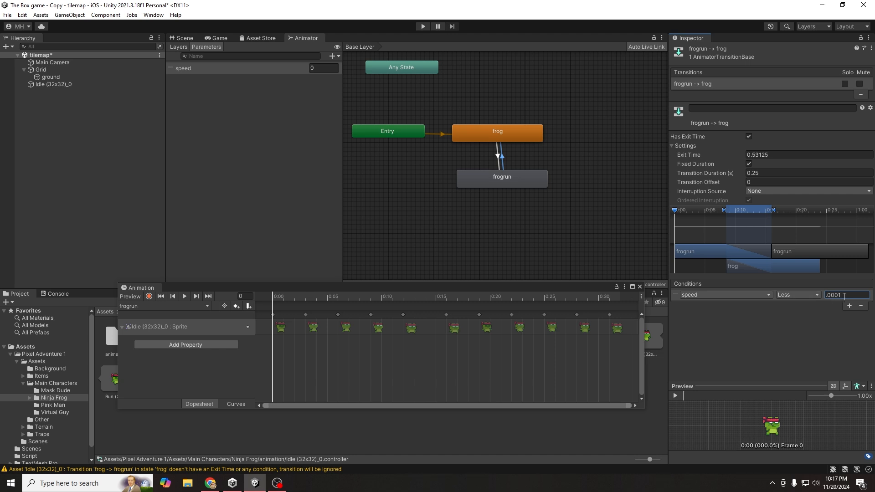
- Turn off Has Exit Time on the frogrun-to-frog transition and set its duration to 0
left_click(547, 245)
left_click(492, 181)
left_click(503, 137)
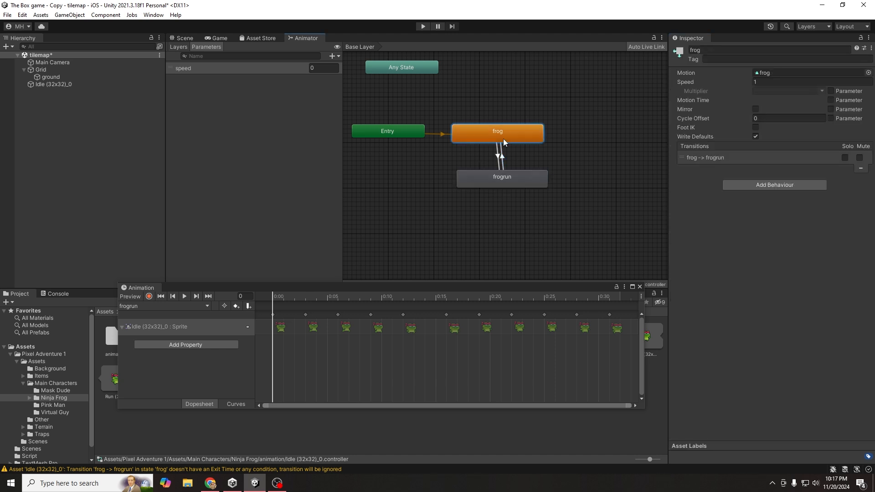
left_click(499, 155)
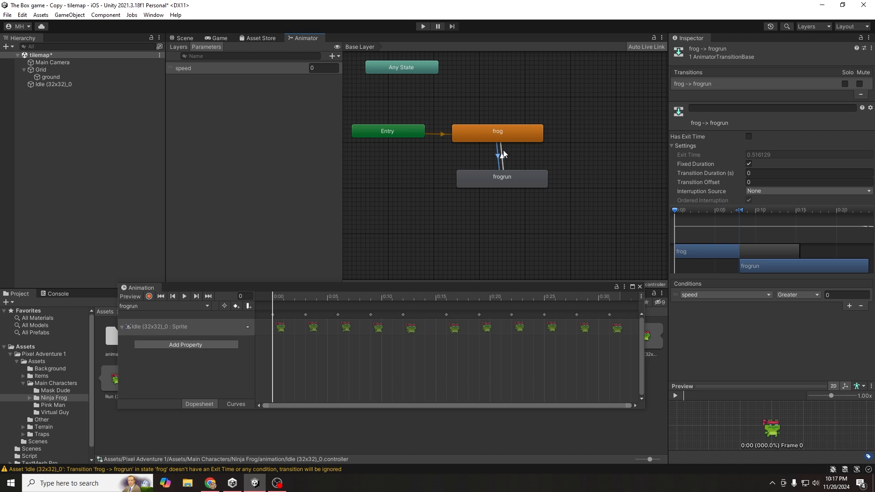
left_click(503, 154)
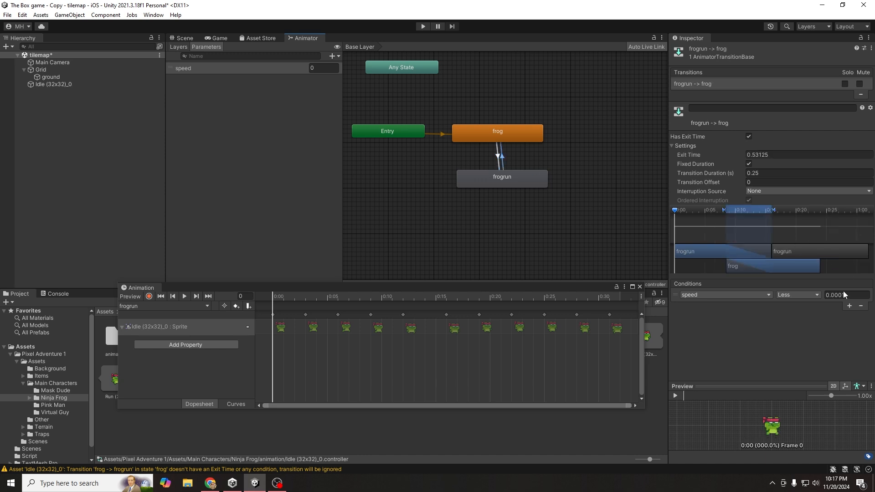
left_click(749, 136)
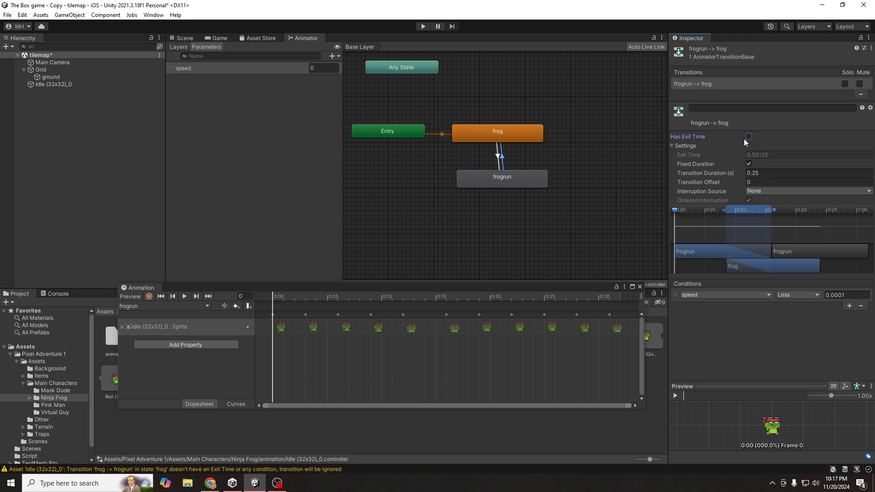
left_click(754, 173)
type("0.6")
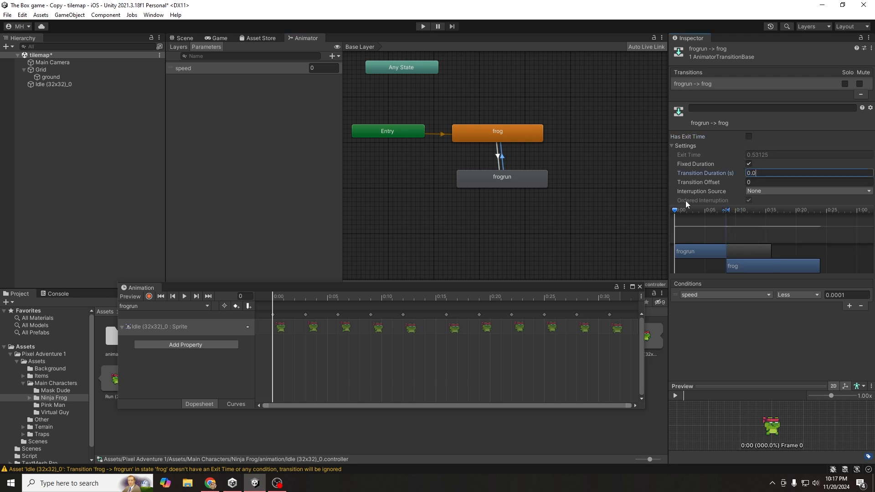
- Compare the settings of both transitions between frog and frogrun
left_click(531, 196)
left_click(501, 160)
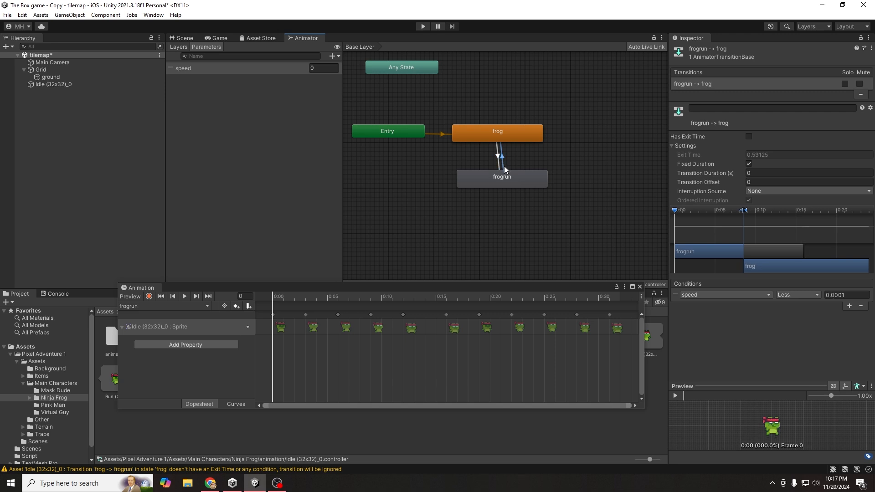
left_click(503, 164)
left_click(498, 158)
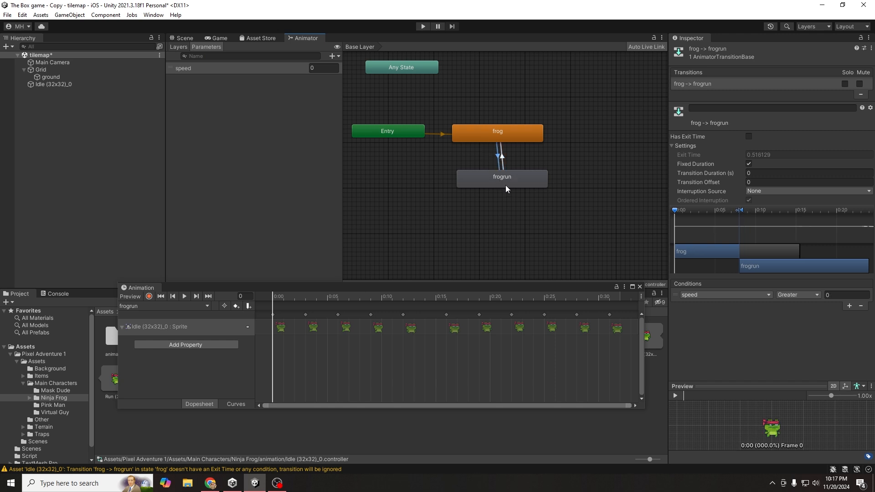
left_click(503, 165)
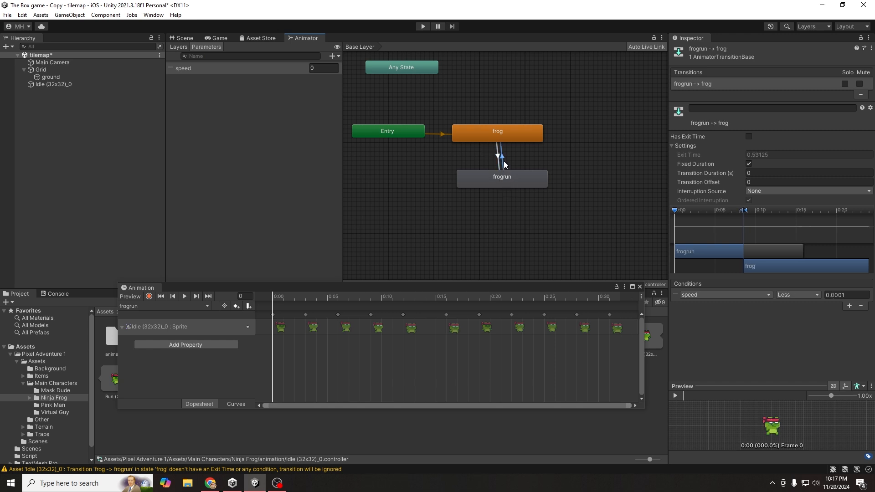
- Show the Scene view and close the Animation timeline
left_click(185, 38)
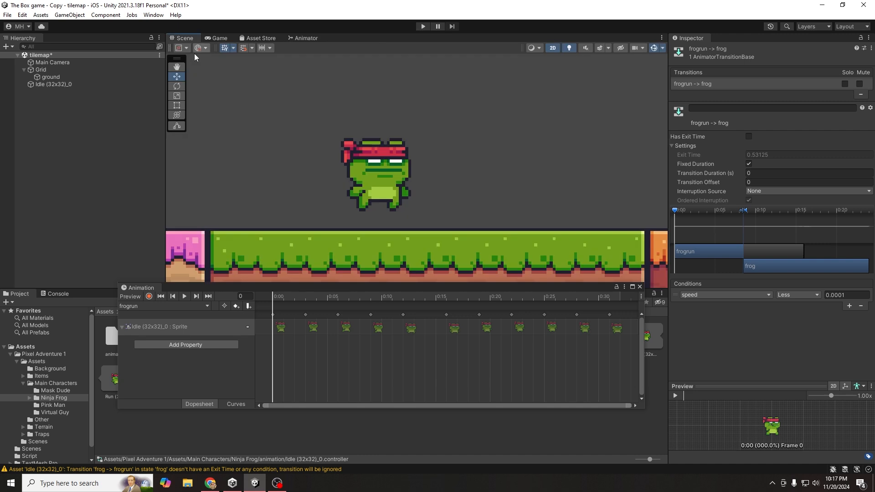
left_click_drag(228, 290, 207, 194)
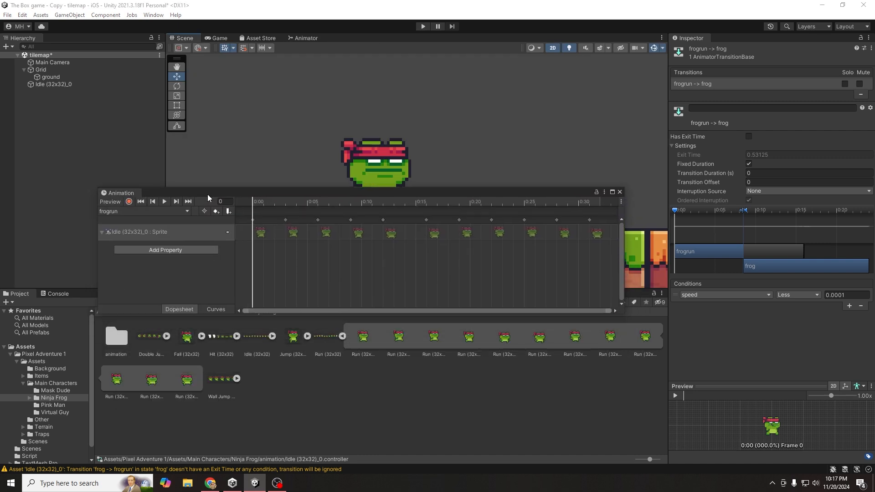
left_click(620, 192)
left_click(318, 365)
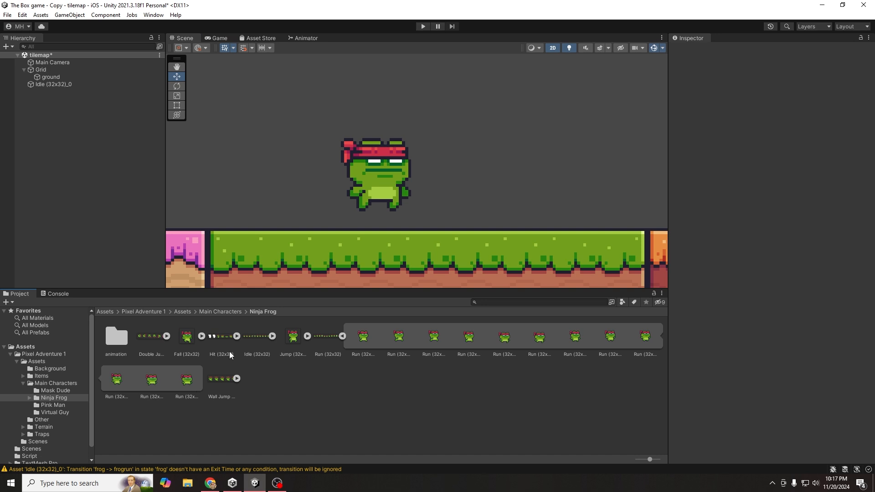
- Create a C# script named animation in the animation folder, then inspect the frog's Animator component
double_click(115, 340)
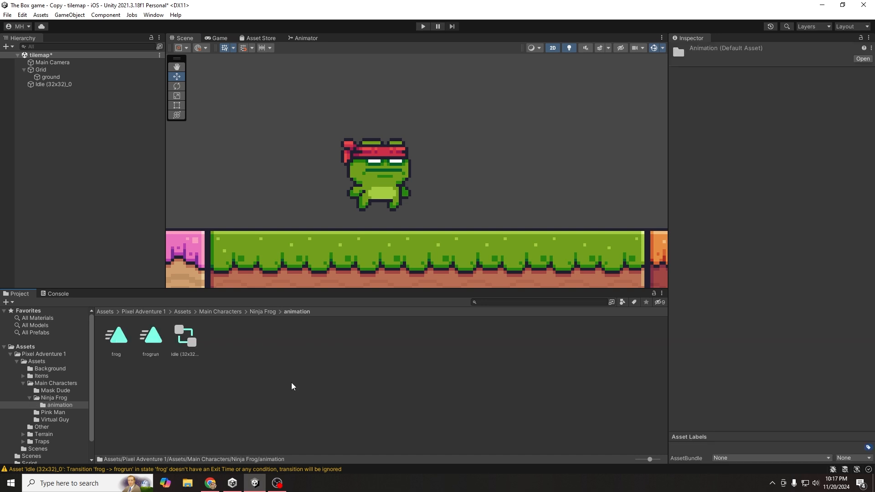
right_click(224, 360)
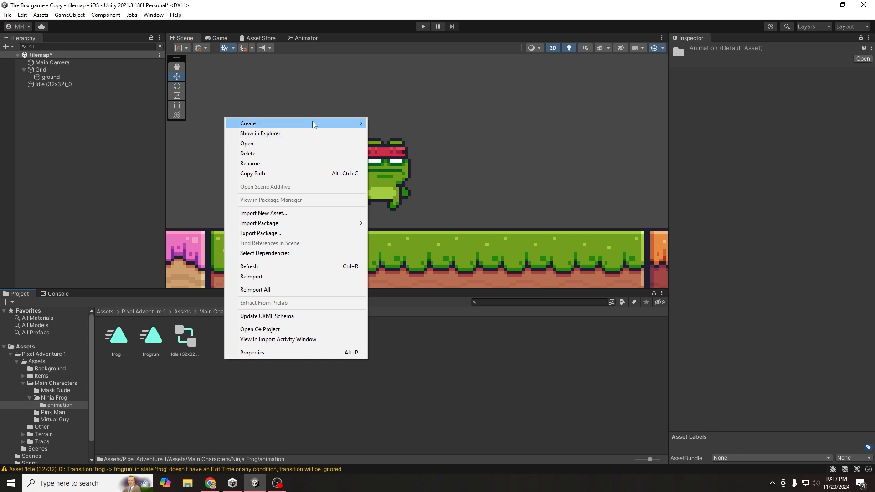
mouse_move(313, 123)
left_click(405, 85)
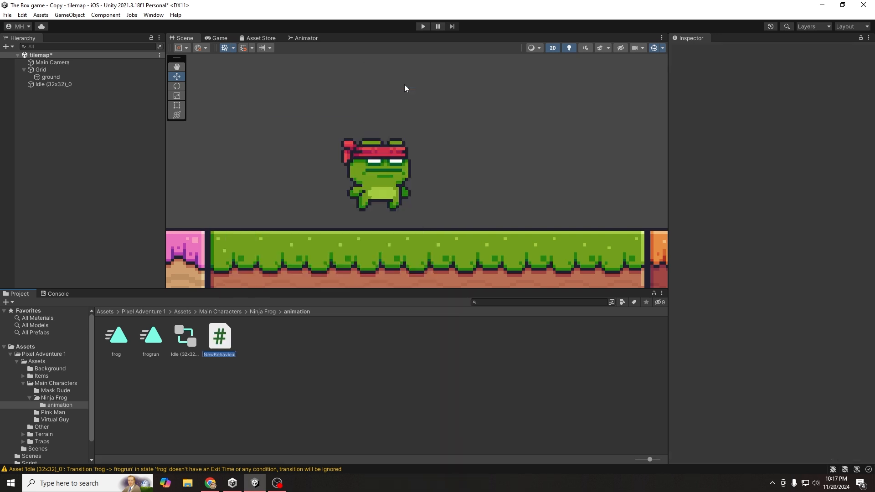
type("animation")
key("Return")
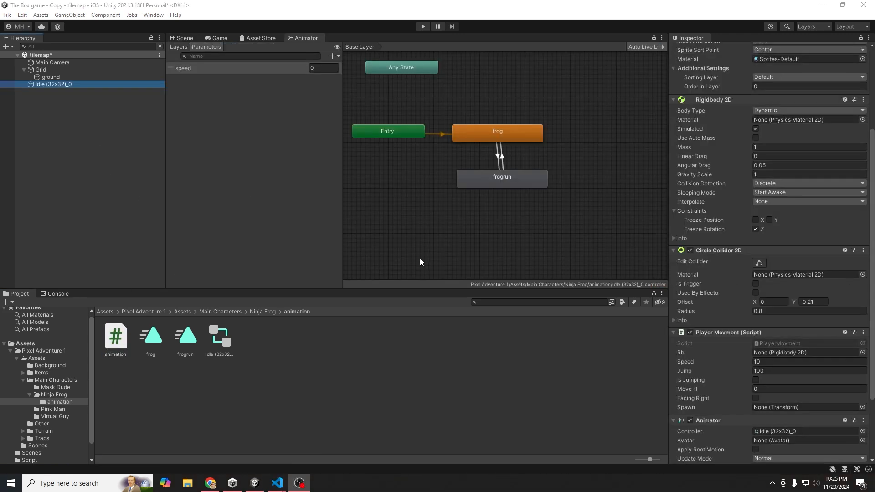
scroll(720, 272, "down", 3)
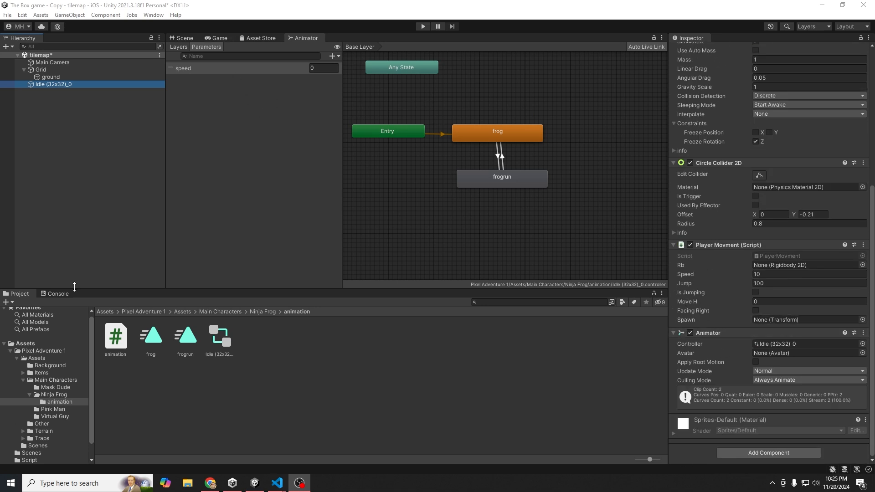
right_click(717, 335)
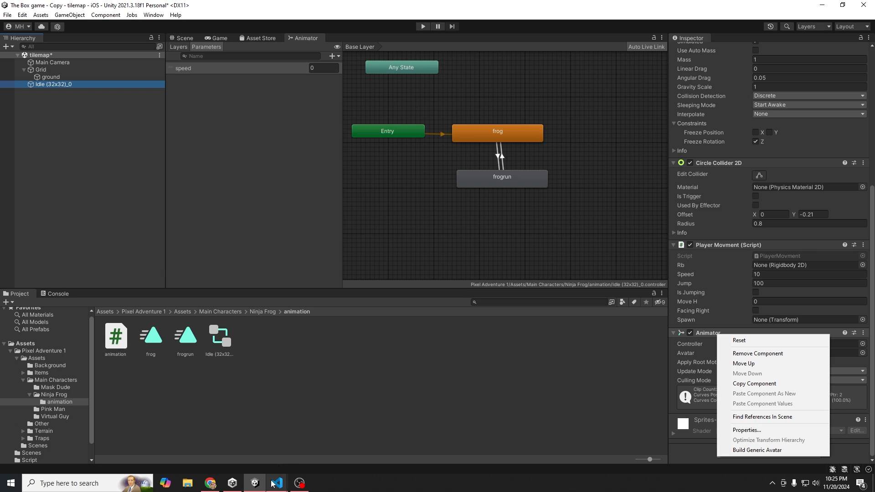
- Declare 'public Animator animator;' at the top of the class in animation.cs
mouse_move(277, 483)
left_click(274, 446)
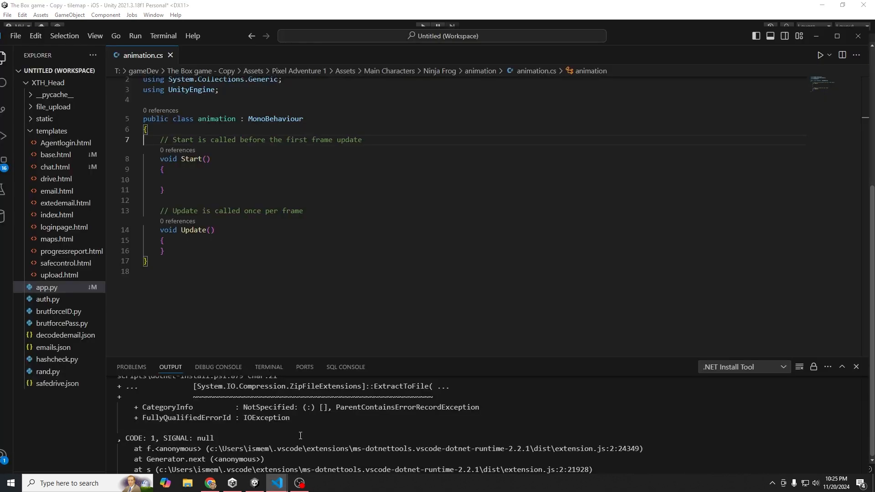
key("Left")
key("Return")
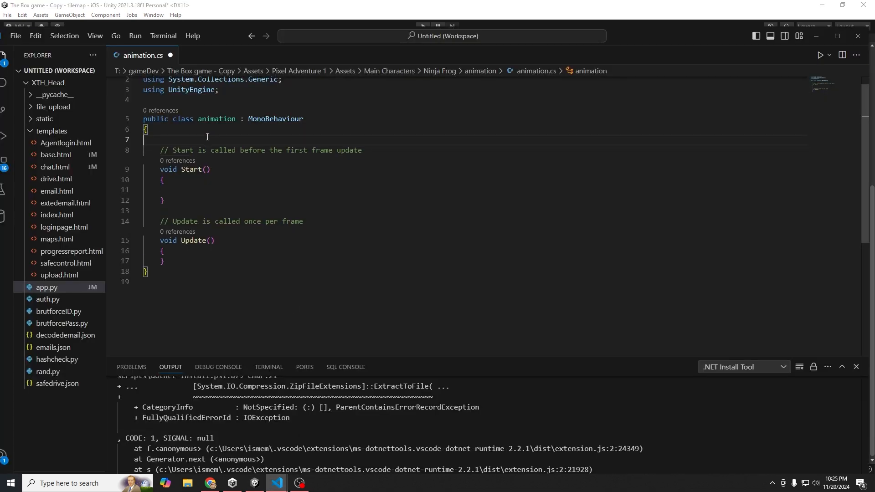
type("public")
key("Tab")
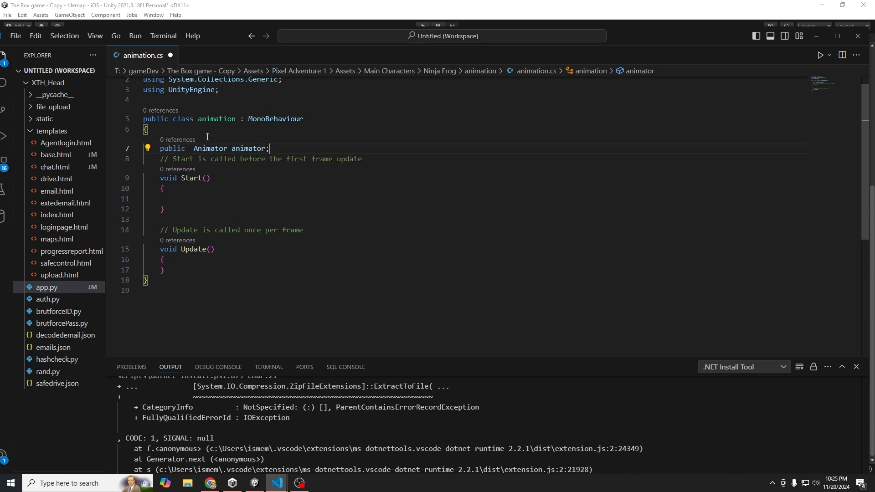
- Review the new field, save animation.cs and add an empty line inside Update()
double_click(247, 152)
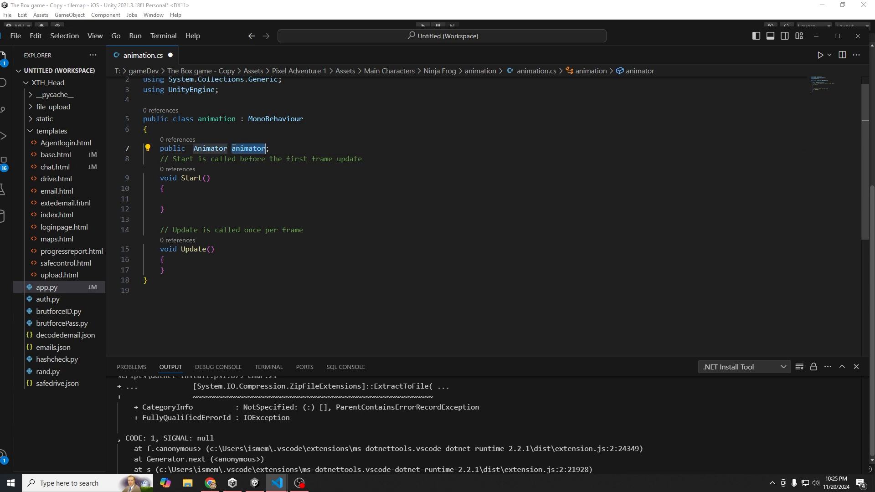
left_click(195, 149)
left_click_drag(195, 150, 226, 149)
double_click(263, 151)
key("ctrl+s")
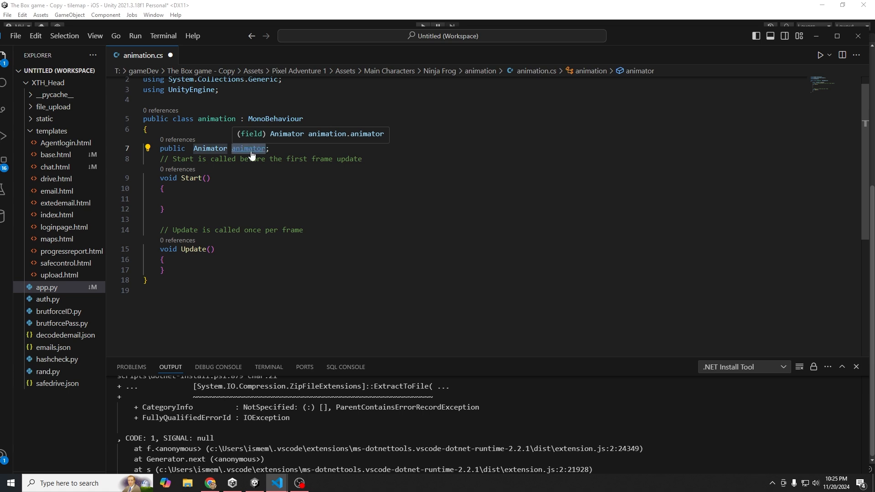
key("Return")
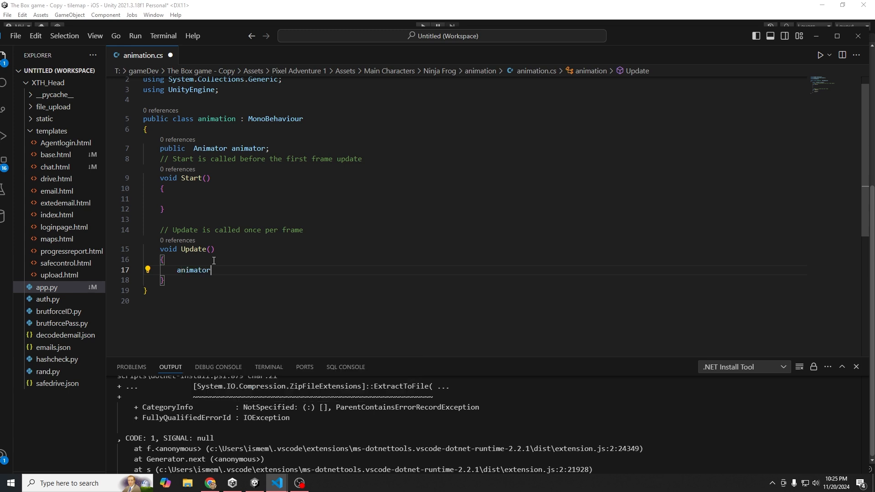
- In Update(), write animator.SetFloat("speed") and delete the trailing comma after the speed argument
type("animator.SetFloat(\"speed\",);")
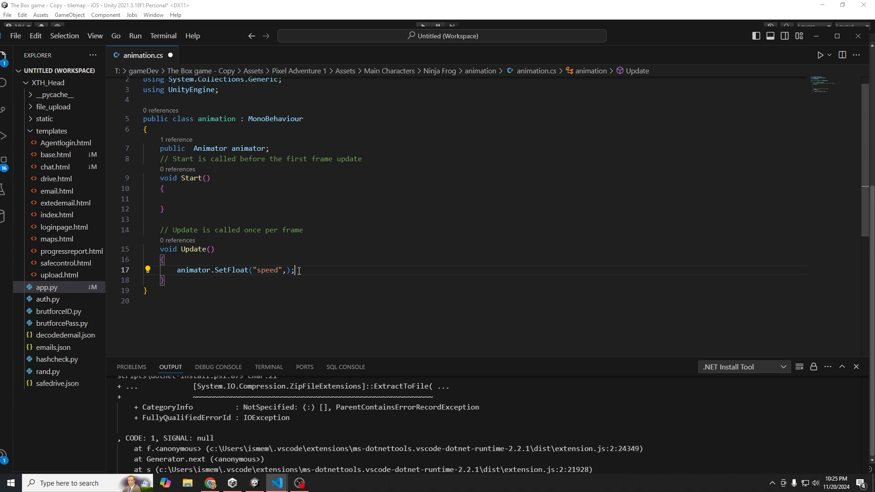
key("BackSpace")
left_click(211, 484)
- In Unity's Animator Parameters, select the speed parameter and open it for renaming to check its name
left_click(211, 484)
left_click(254, 483)
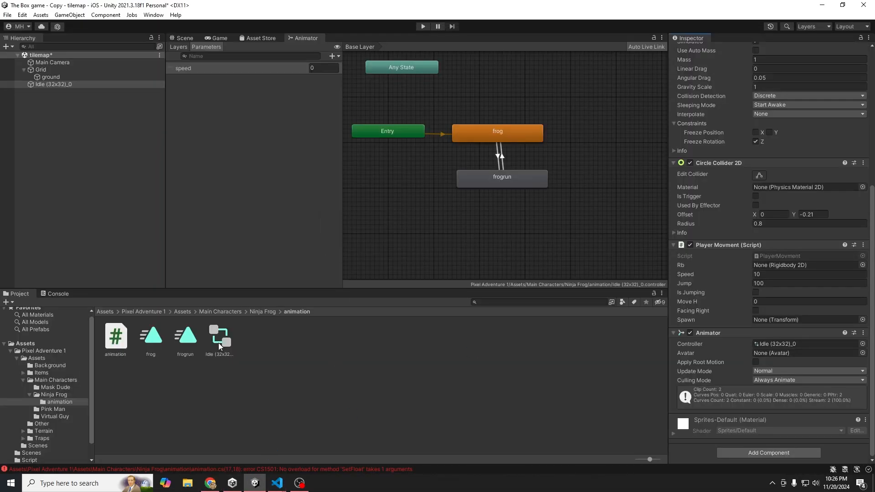
left_click(187, 69)
right_click(188, 69)
left_click(263, 68)
left_click(264, 68)
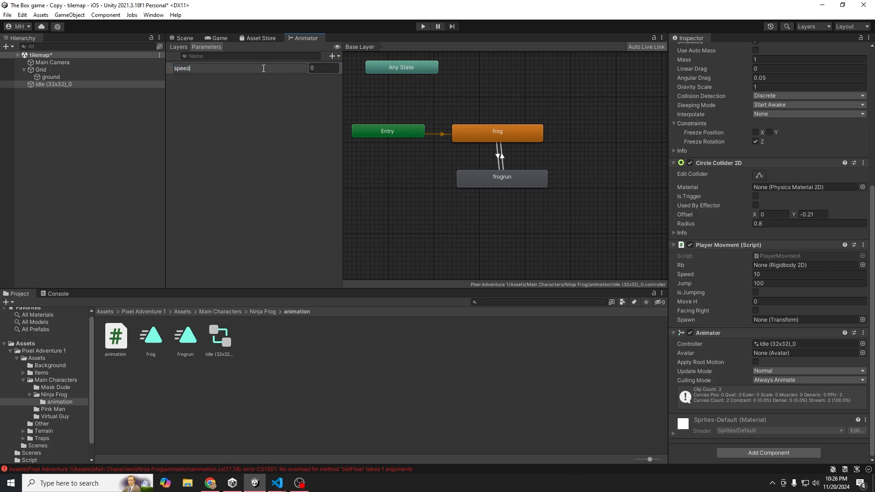
- Recheck the SetFloat("speed") call in animation.cs, then return to Unity to review the CS1501 error
mouse_move(277, 484)
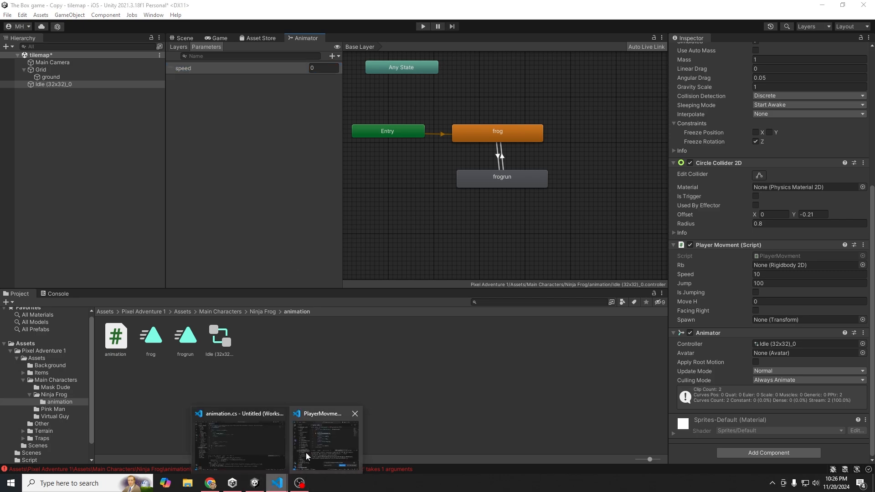
left_click(267, 448)
left_click(284, 270)
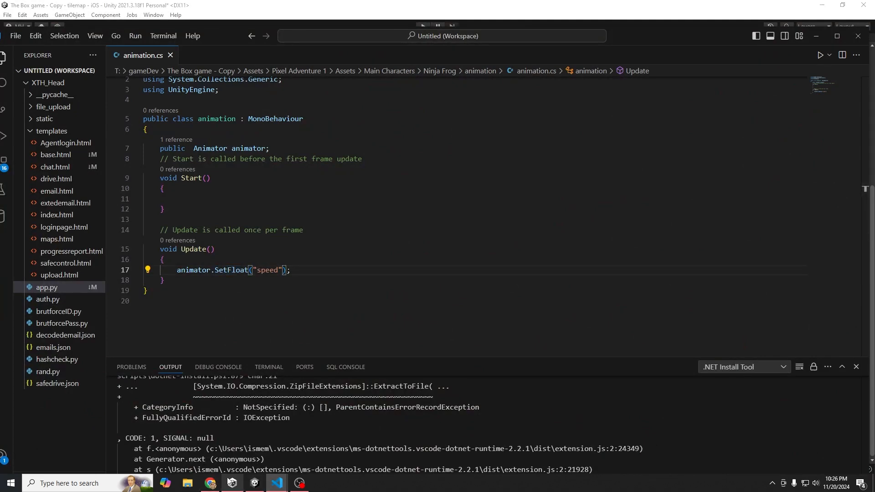
left_click(255, 483)
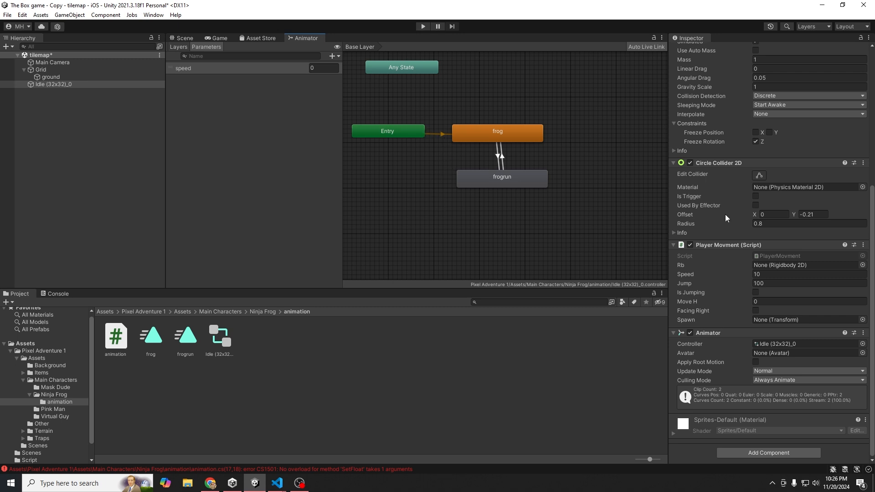
scroll(699, 278, "up", 3)
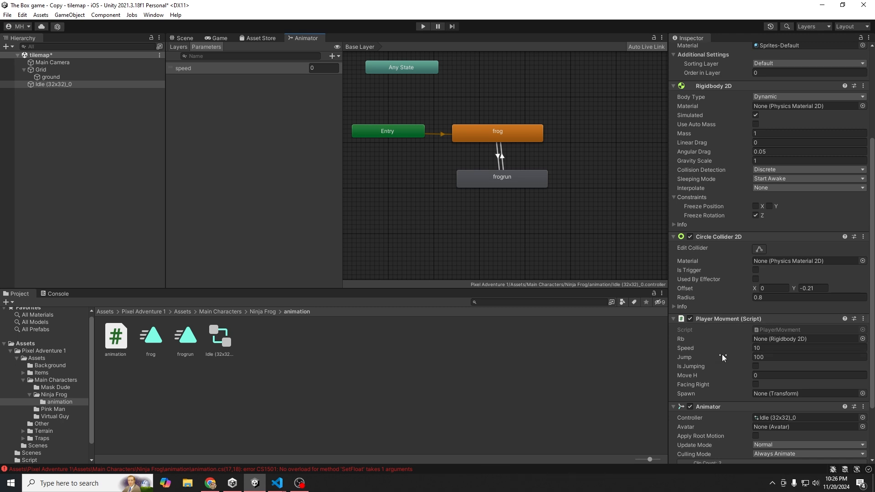
mouse_move(278, 483)
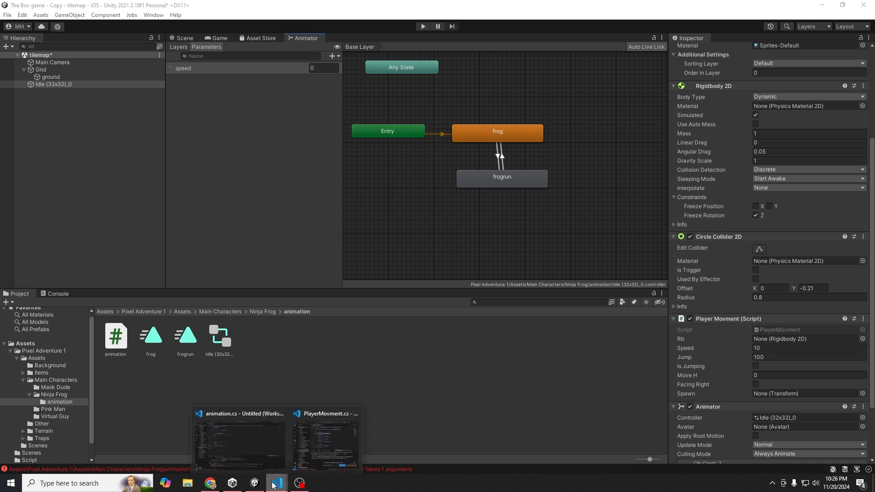
left_click(361, 430)
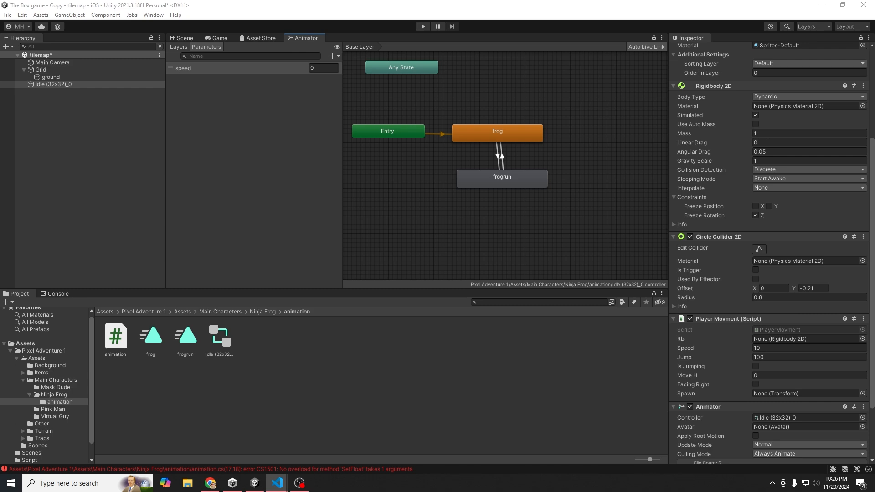
scroll(374, 173, "down", 3)
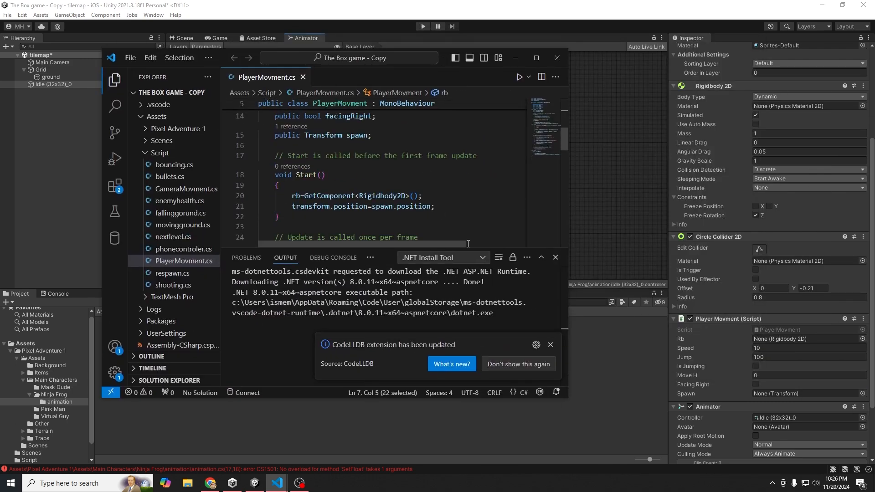
left_click(556, 258)
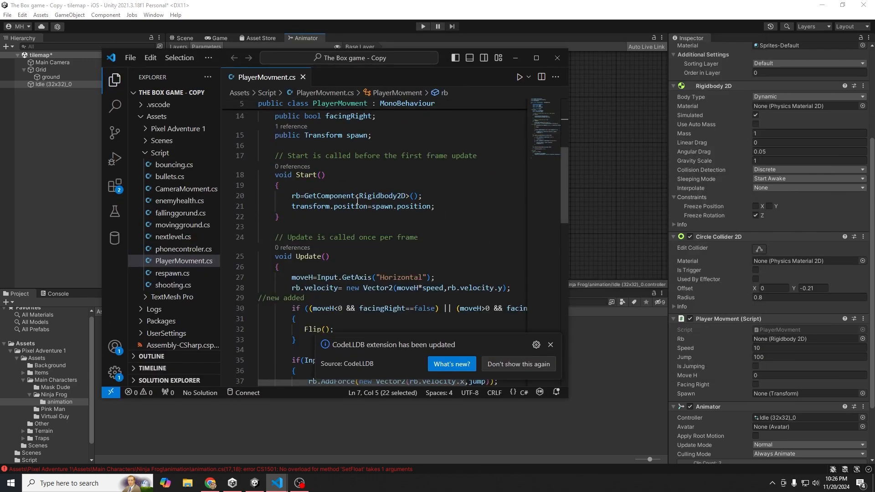
scroll(360, 232, "down", 3)
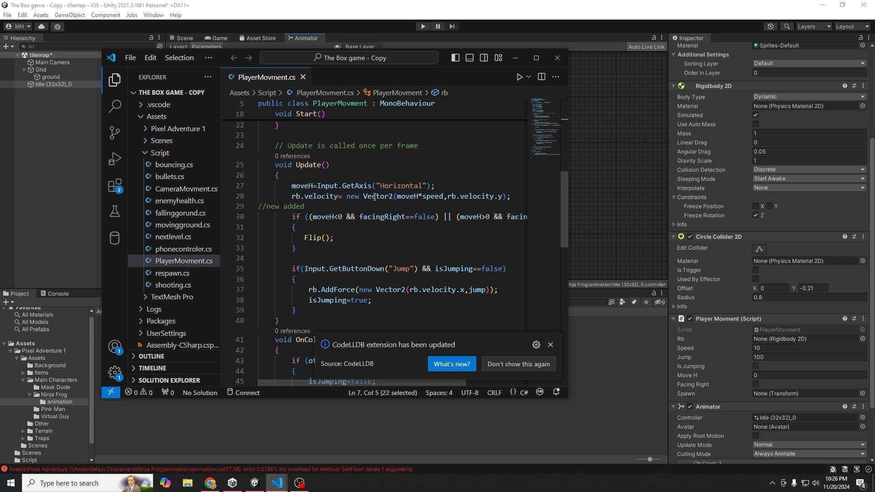
left_click(320, 198)
left_click_drag(301, 197, 293, 198)
double_click(318, 197)
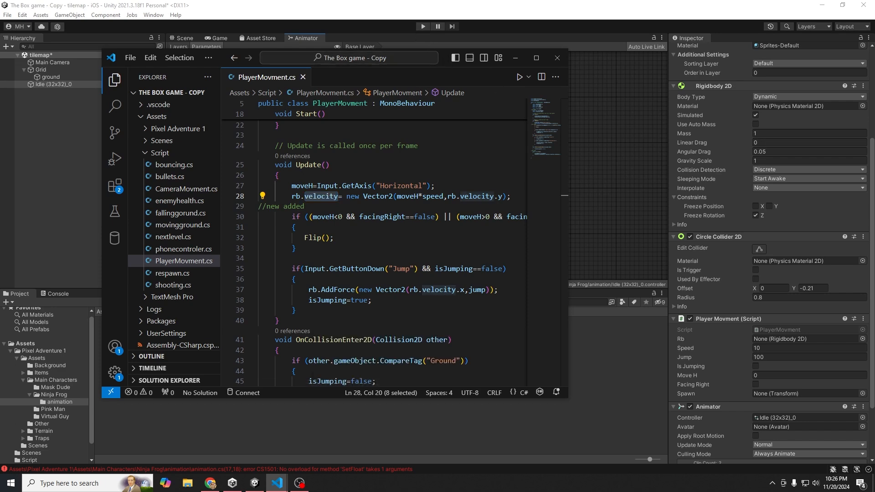
left_click(516, 58)
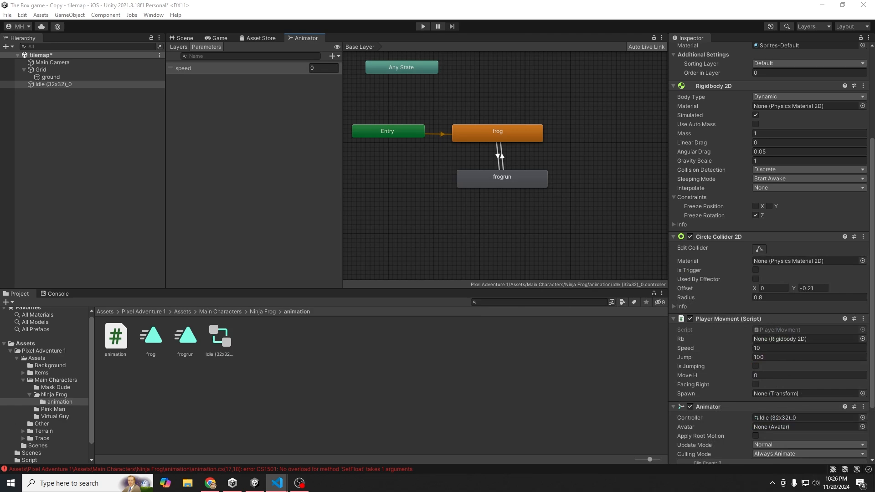
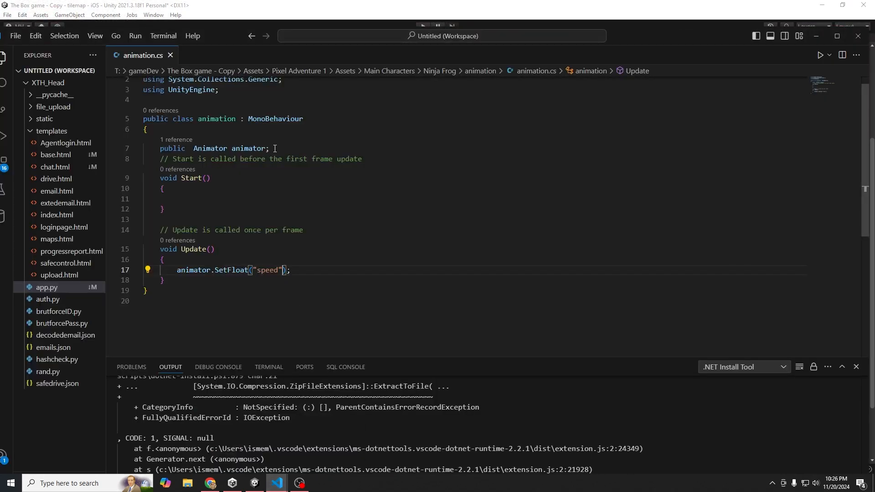
- Add a new line 8 under the Animator field starting the declaration 'public Ridgid'
left_click(276, 149)
key("Return")
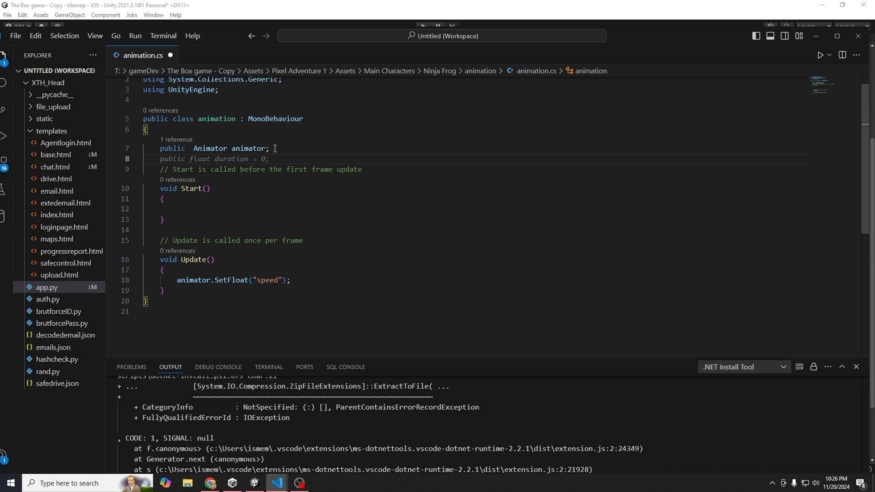
type("pub")
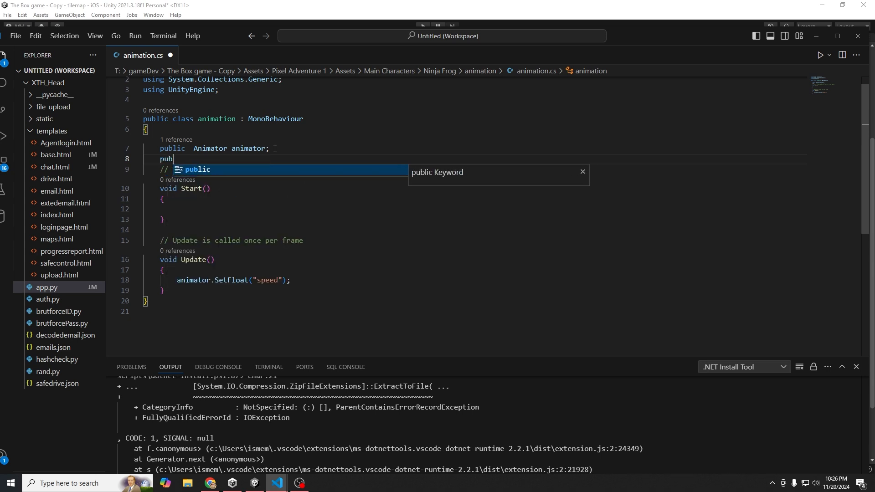
key("Tab")
type("R")
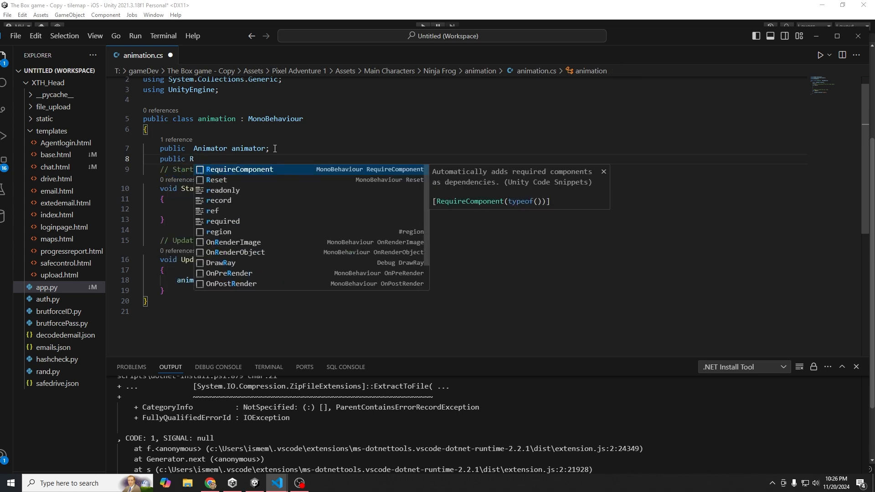
type("idgid")
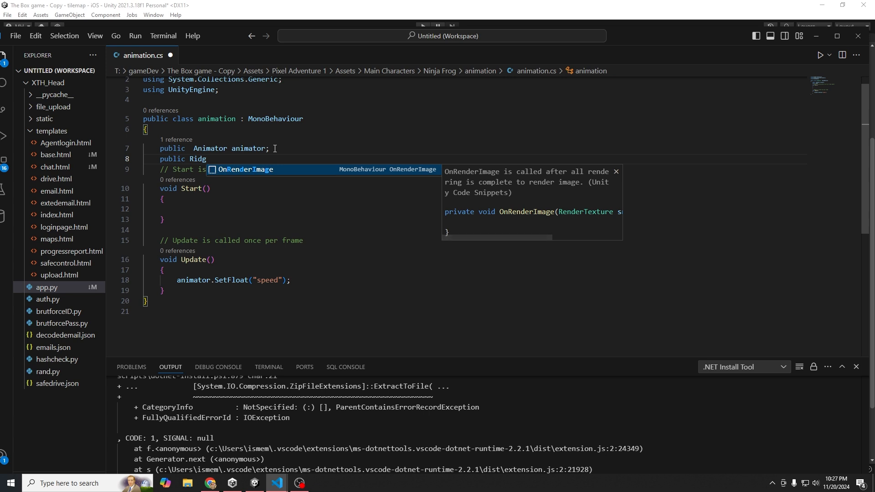
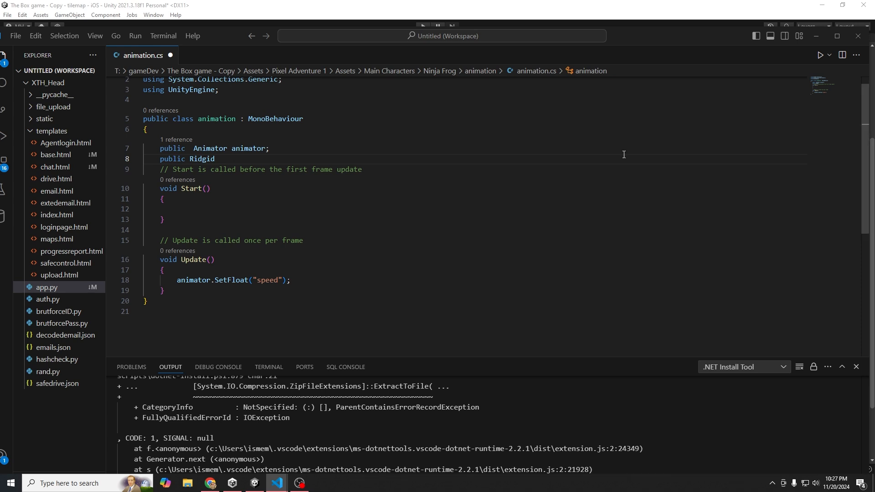
- Replace the misspelled 'Ridgid' on line 8 with the type 'Rigidbody2D'
double_click(207, 160)
type("Rigidbody2D rb;")
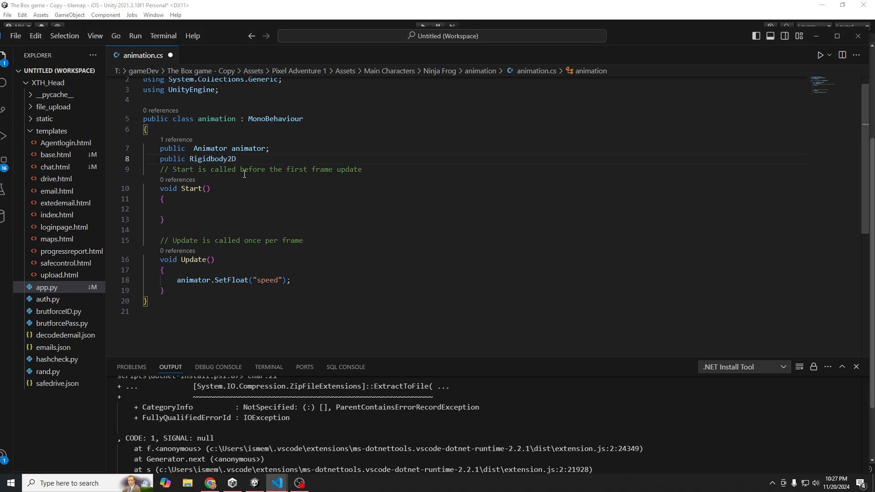
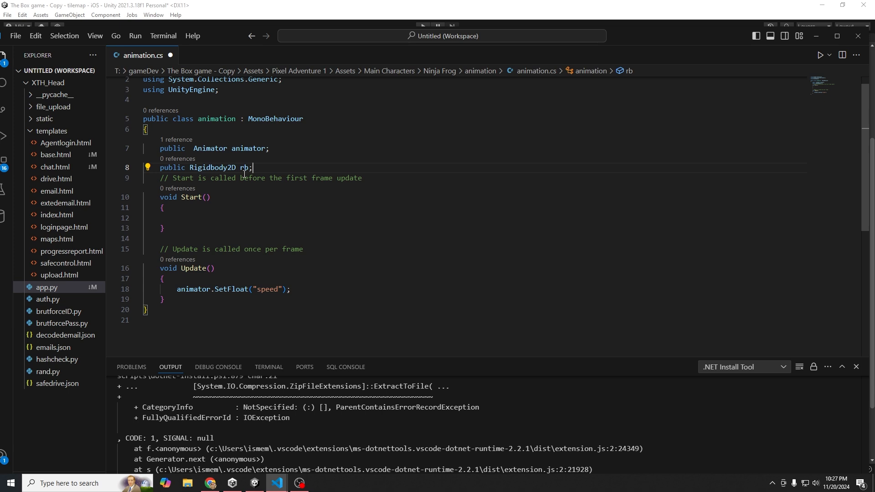
- Add ',rb.velocity' after "speed" as the second SetFloat argument on line 18 of animation.cs
left_click(283, 290)
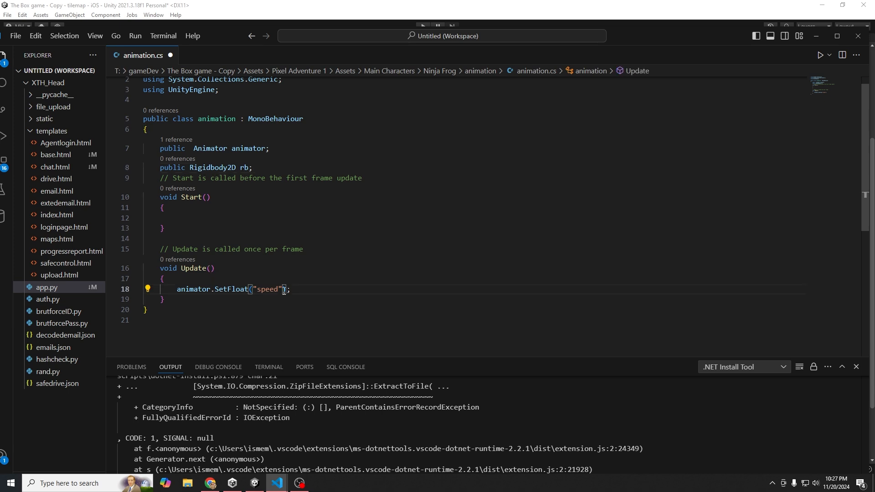
type(",rb.v")
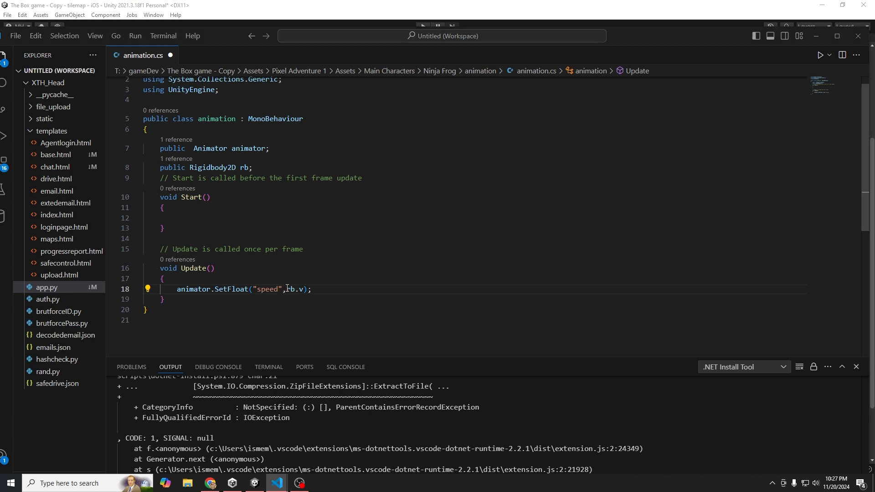
type("elocity.x")
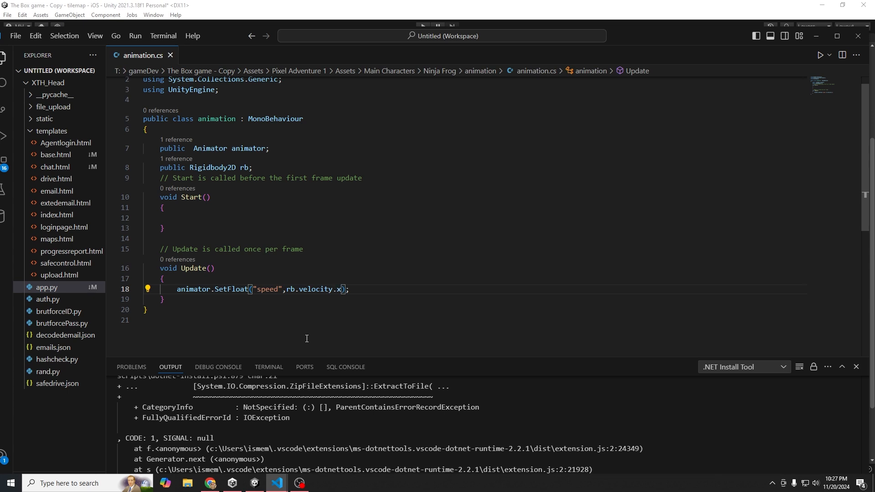
- Glance at animation.cs, then return to Unity's Scene view with the frog
left_click(240, 486)
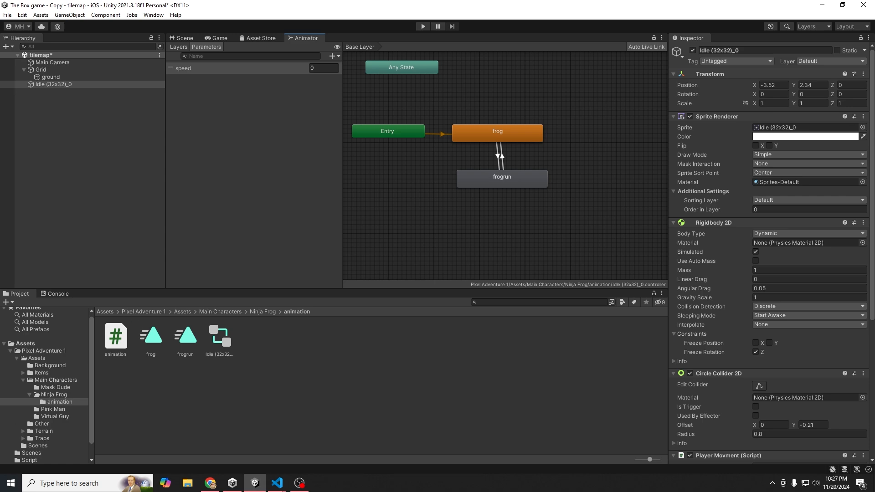
mouse_move(277, 483)
left_click(250, 445)
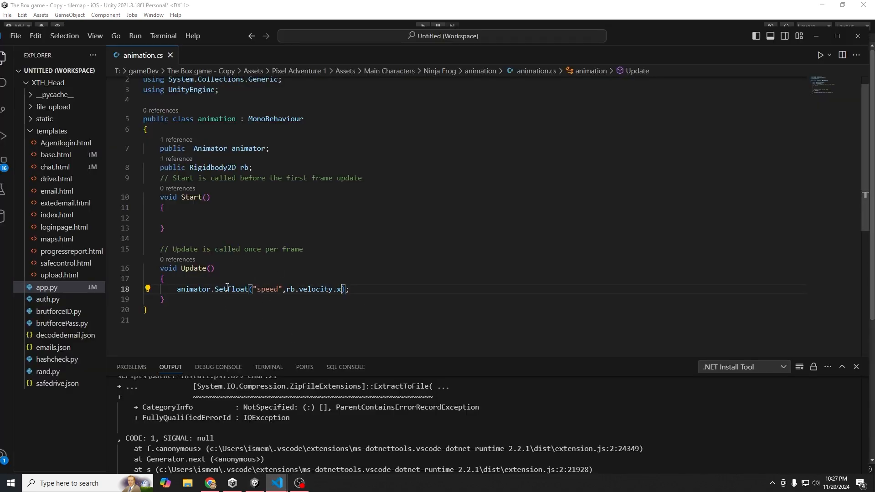
left_click(256, 484)
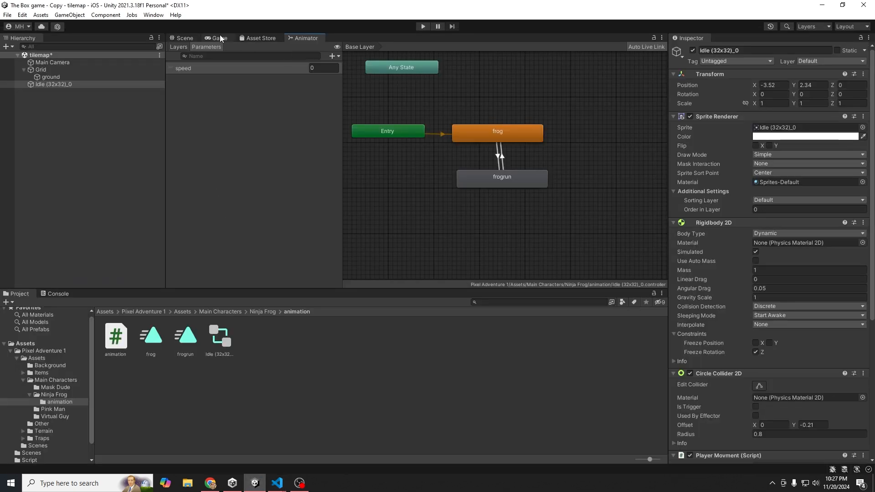
left_click(180, 38)
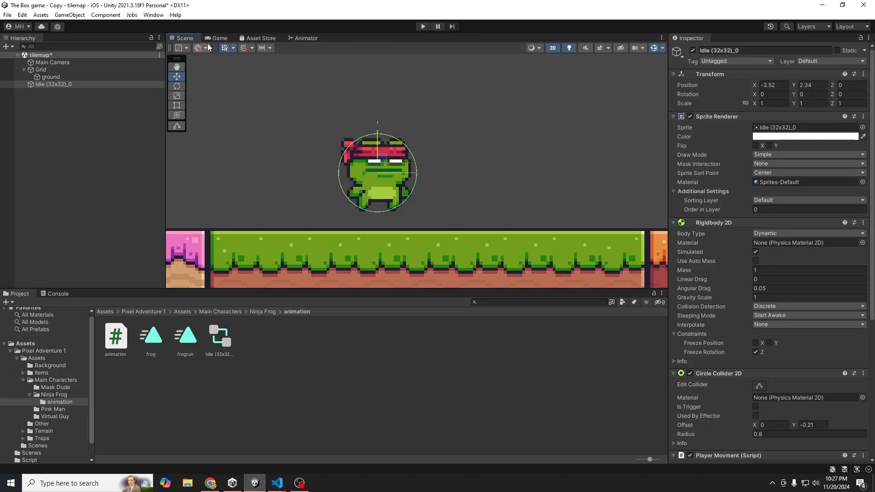
- Test-play the game, running the frog right and left with the arrow keys, then stop
left_click(423, 26)
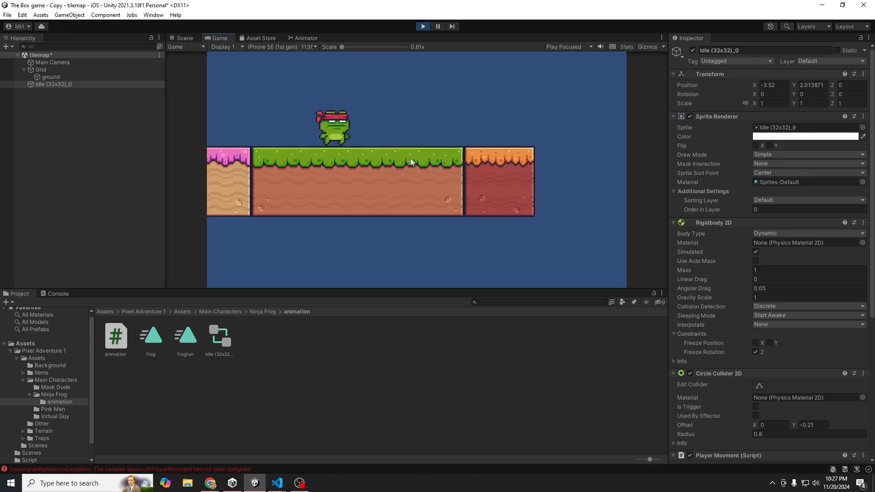
key("Right")
key("Left")
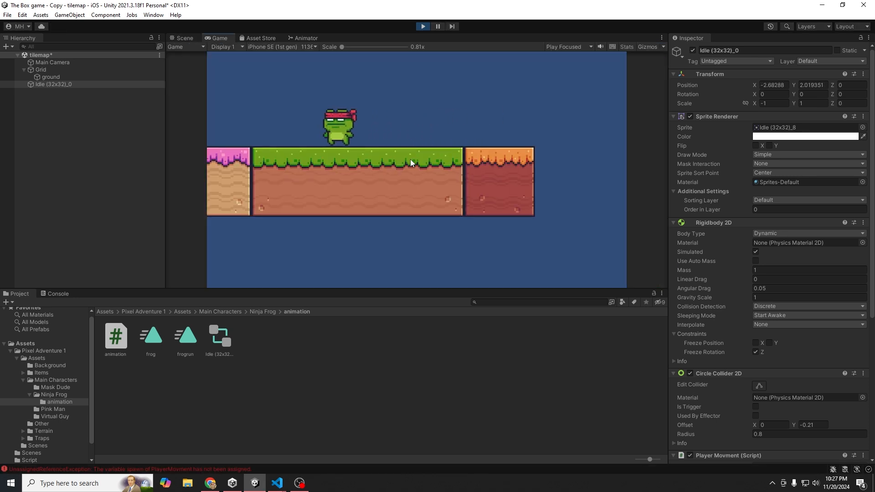
key("Right")
key("Left")
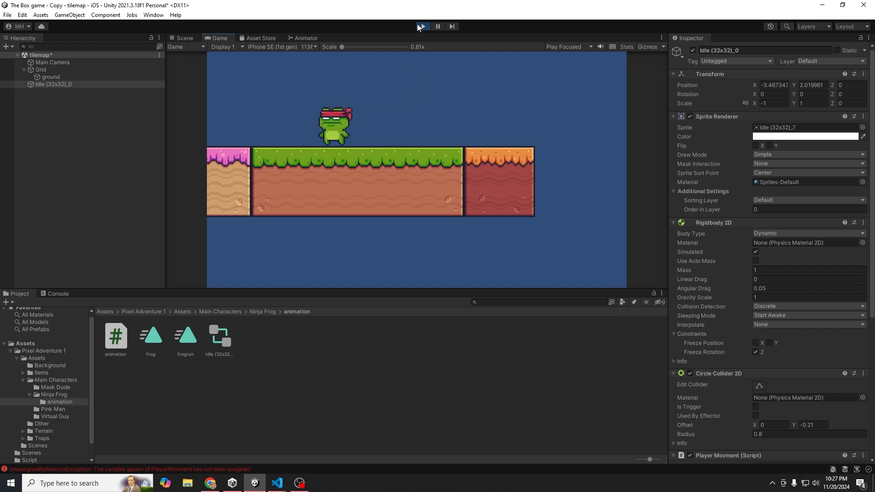
left_click(422, 26)
- Attach the animation script to the frog object Idle (32x32)_0
left_click(115, 338)
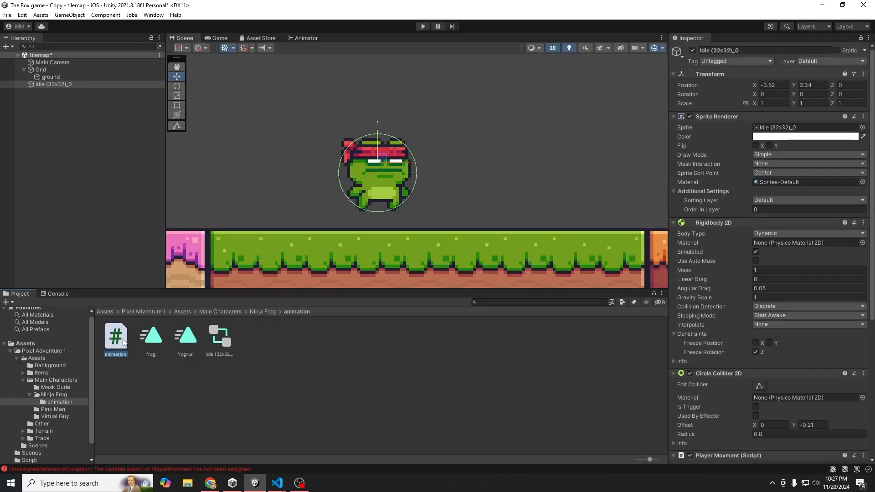
left_click(46, 78)
left_click(67, 85)
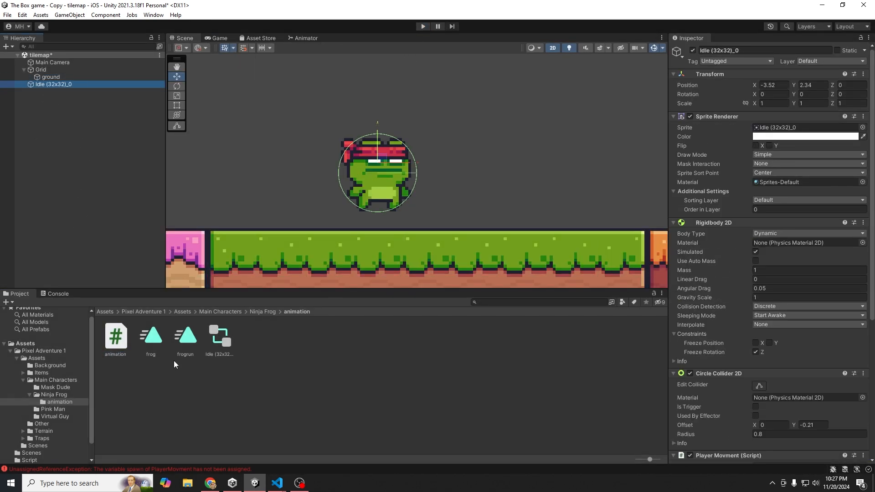
left_click_drag(122, 344, 730, 370)
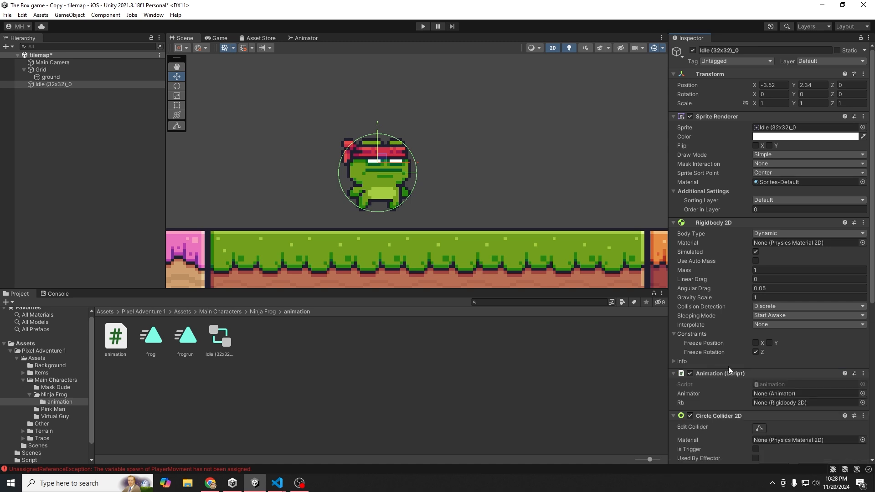
- Link the script's Rb and Animator fields to the frog's own Rigidbody 2D and Animator, then start Play
scroll(724, 386, "down", 4)
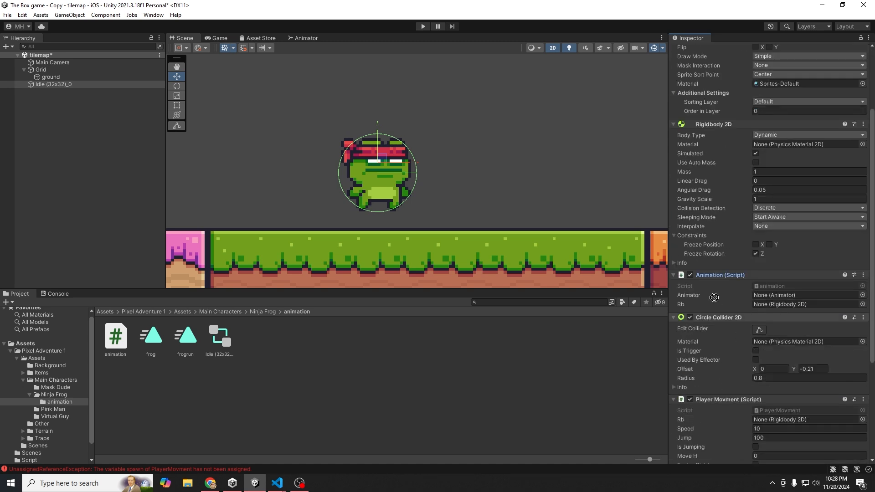
left_click_drag(702, 124, 764, 303)
scroll(740, 335, "down", 5)
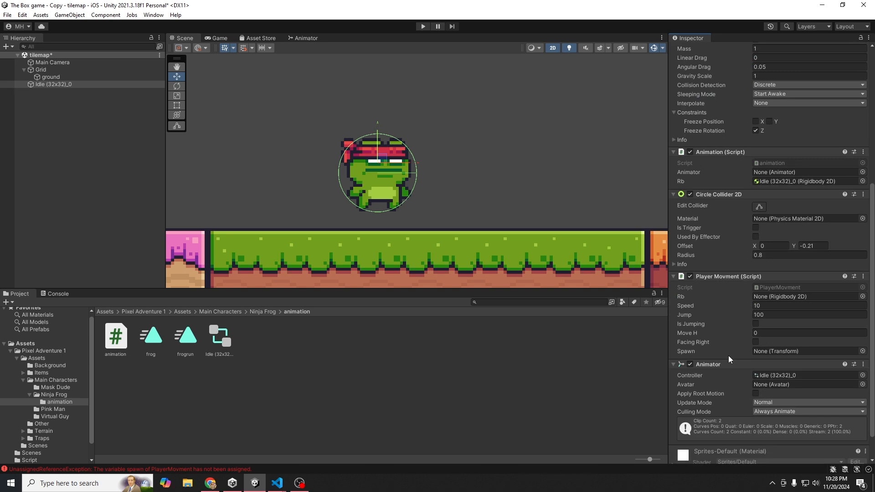
left_click_drag(720, 336, 772, 172)
left_click(420, 27)
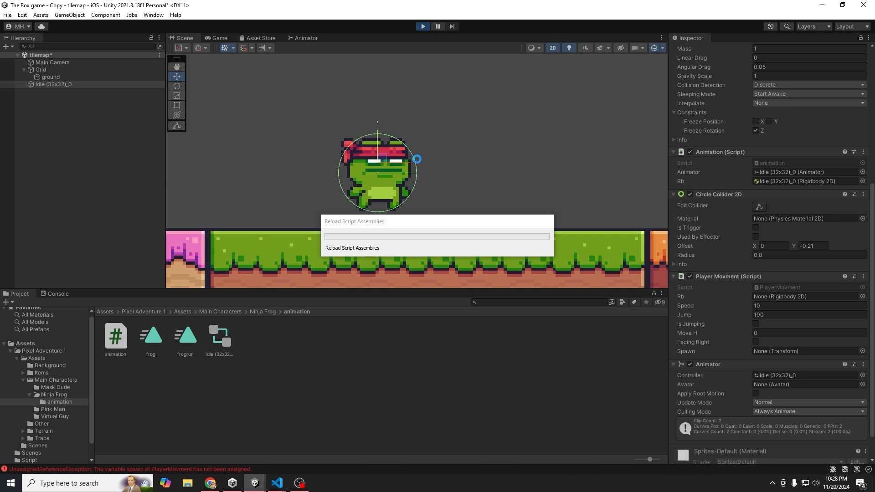
- Run the frog back and forth across the green platform and orange block, watching Move H and the animation
key("Right")
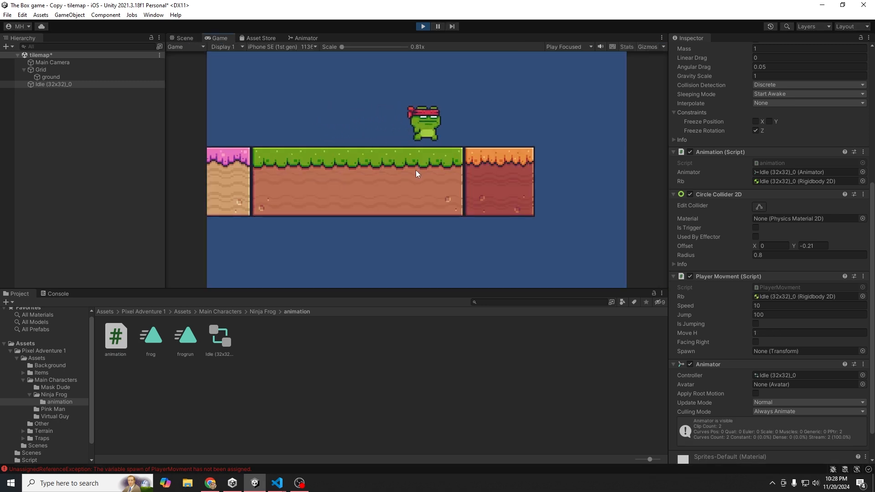
key("Left")
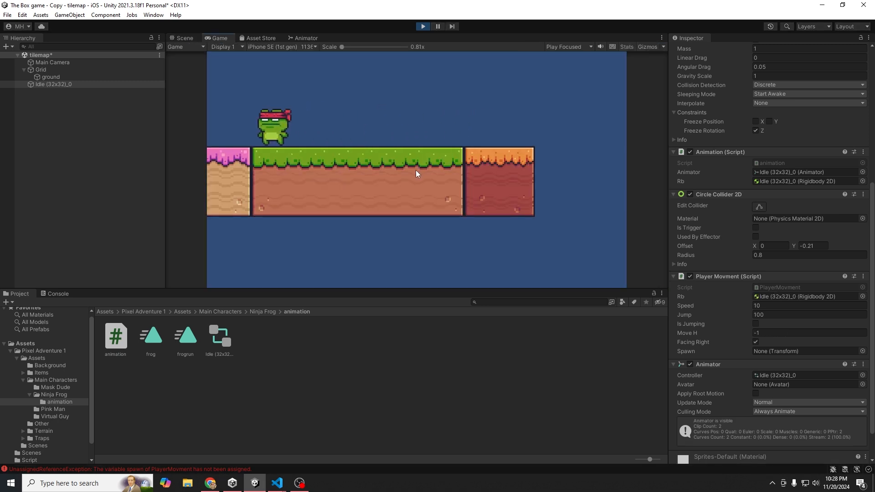
key("Right")
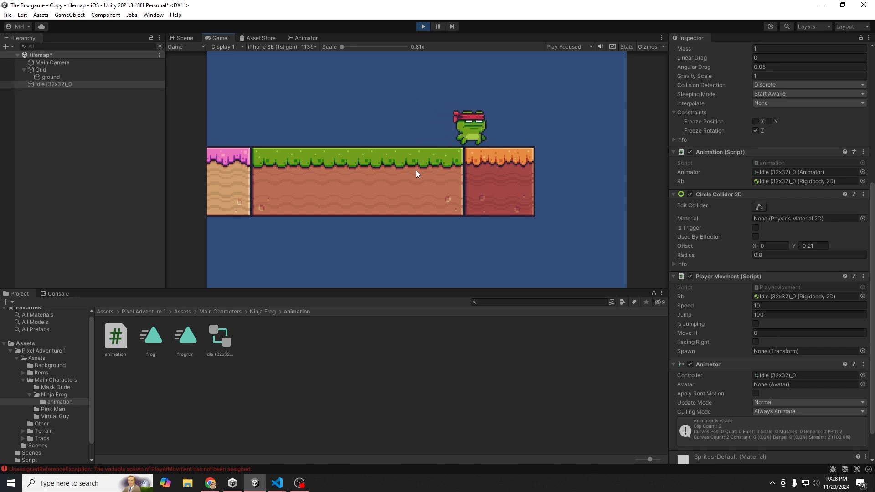
key("Left")
key("Right")
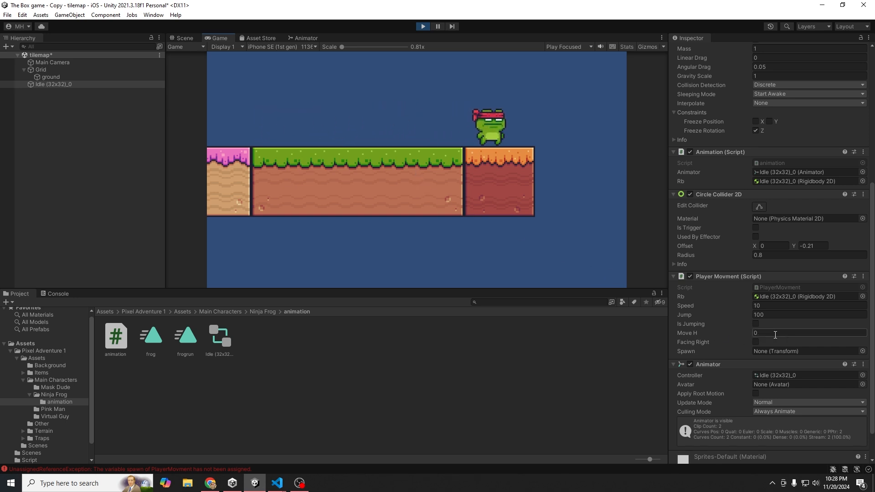
key("Left")
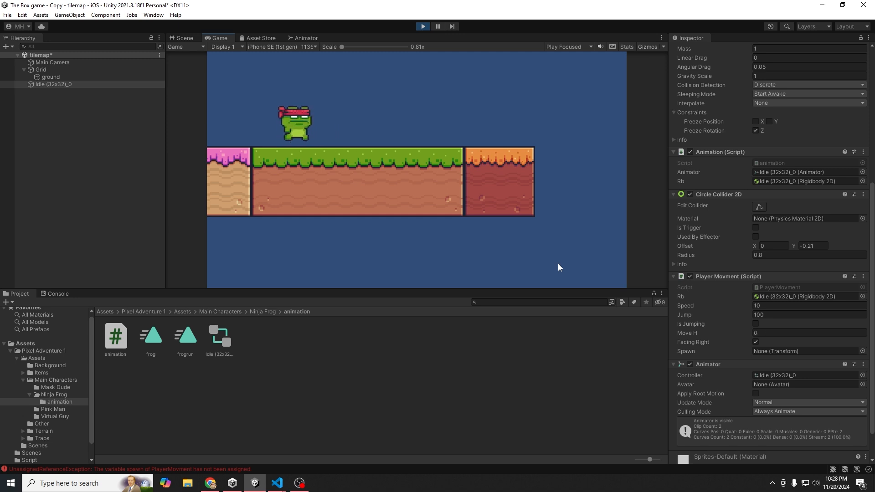
key("Right")
key("Left")
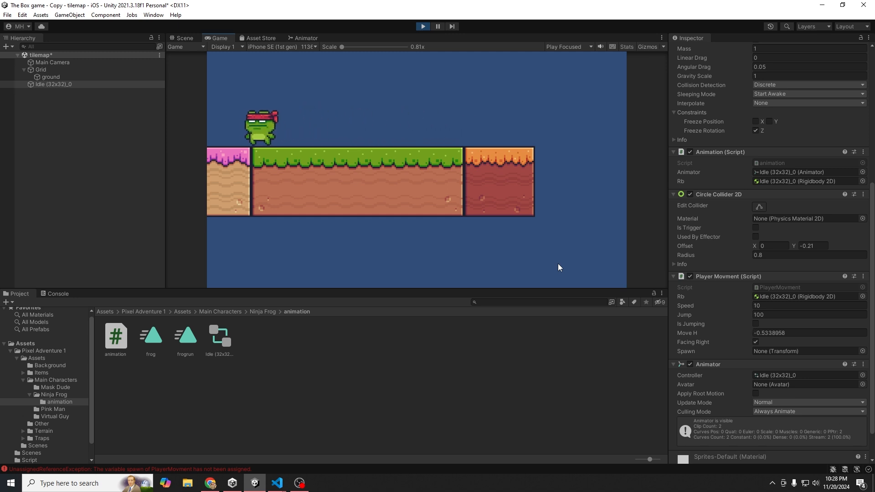
key("Right")
key("Left")
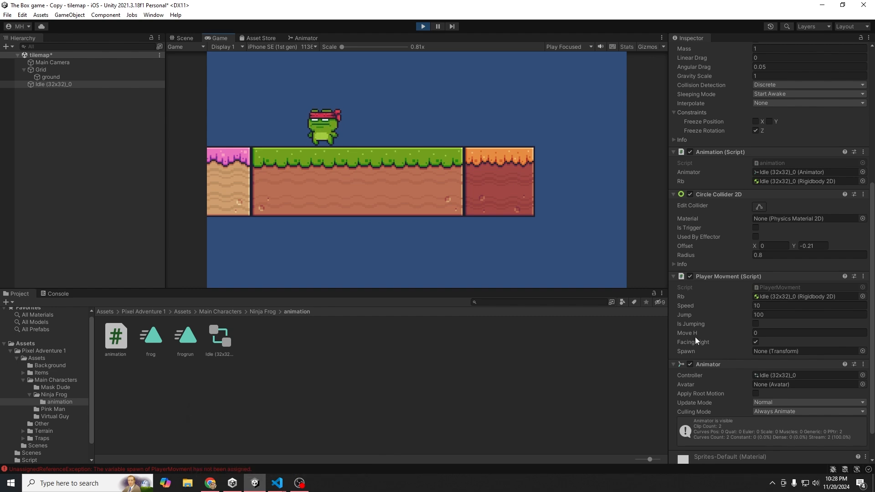
- Check the velocity term on line 18 of animation.cs, then return to Unity
mouse_move(277, 483)
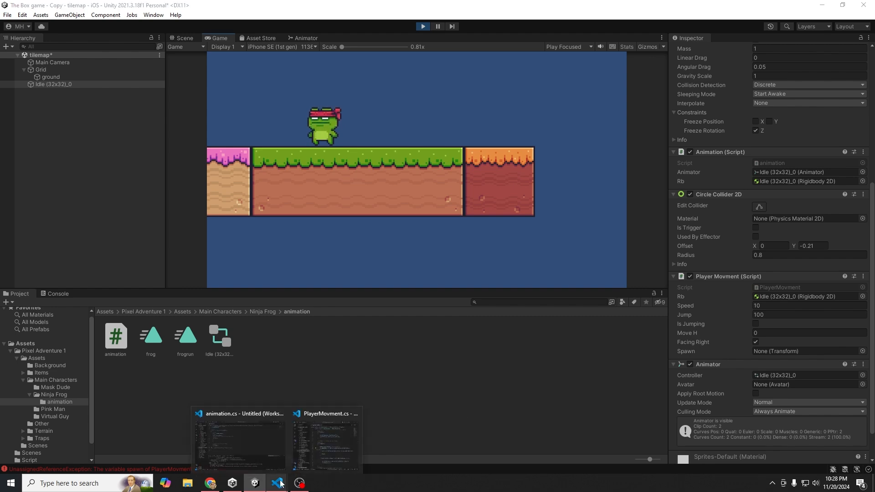
left_click(287, 453)
double_click(330, 290)
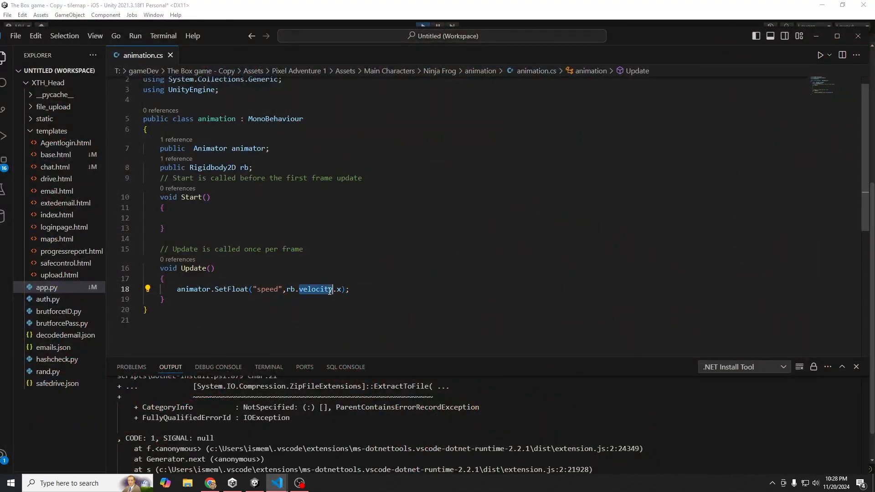
left_click(320, 11)
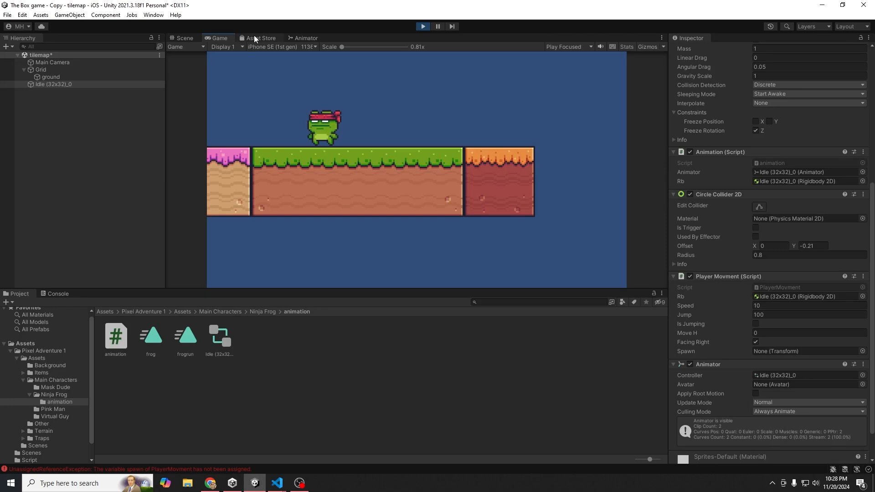
- In the Animator, review the frog→frogrun (speed Greater 0) and frogrun→frog (speed Less 0.0001) conditions
left_click(184, 38)
left_click(297, 37)
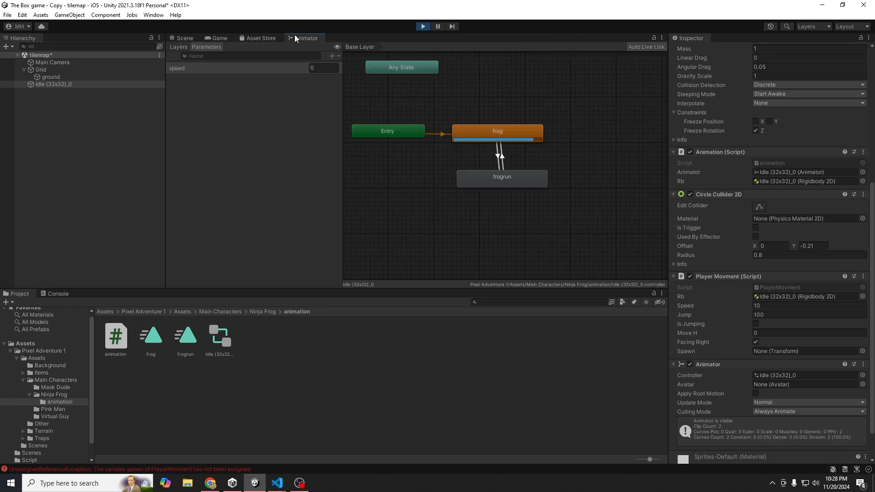
left_click(498, 158)
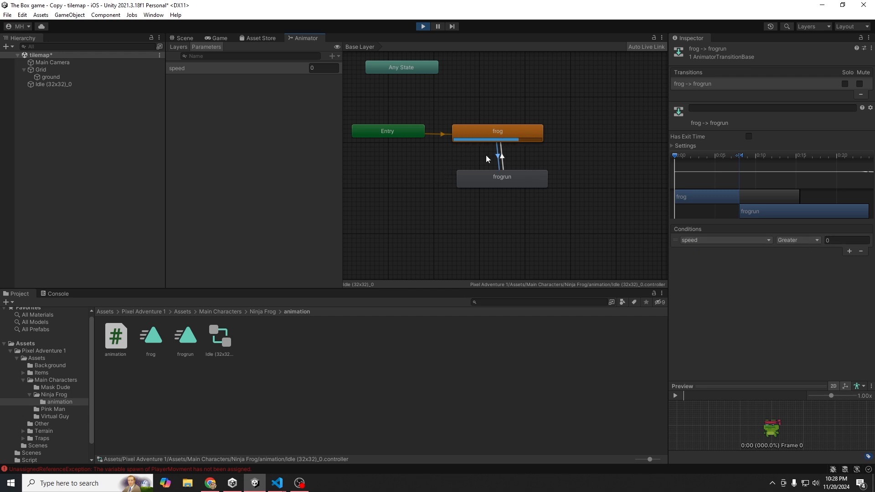
left_click(503, 163)
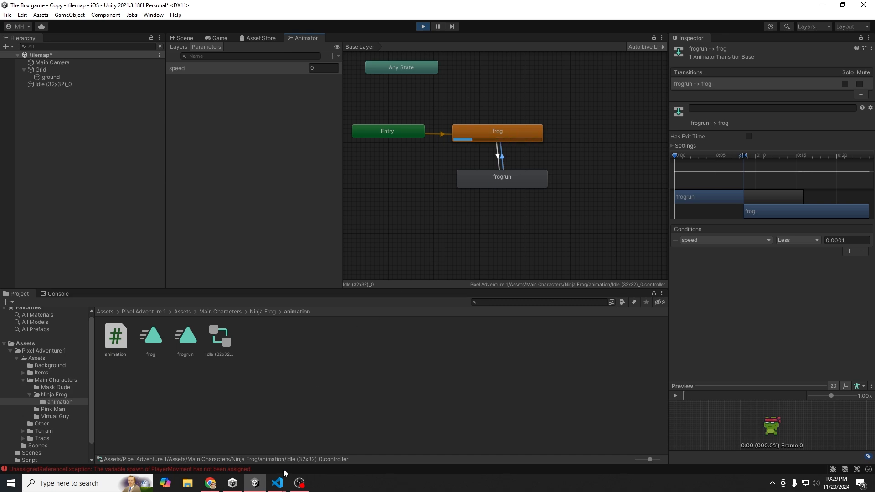
- Begin wrapping rb.velocity.x on line 18 of animation.cs in a Mathf.Abs( call
mouse_move(277, 484)
left_click(270, 444)
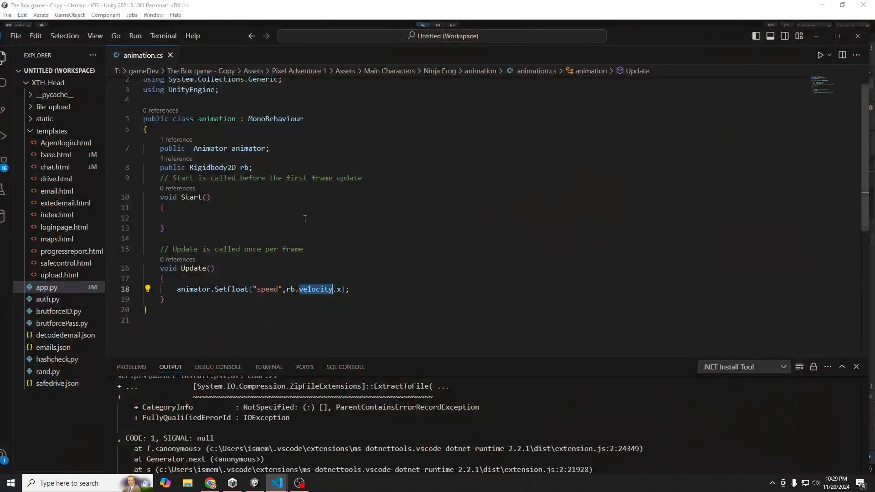
left_click(287, 290)
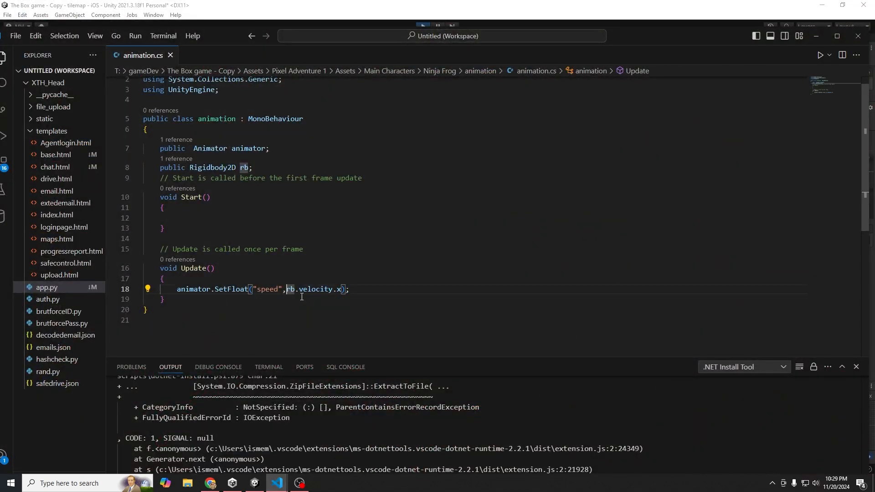
- Wrap rb.velocity.x on line 18 in mathf.Abs( so speed uses the absolute horizontal velocity
type("mathf.Abs(")
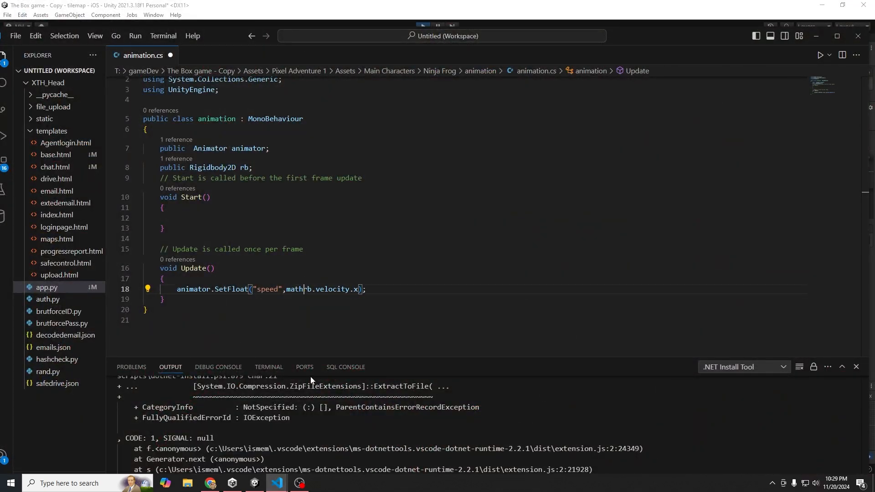
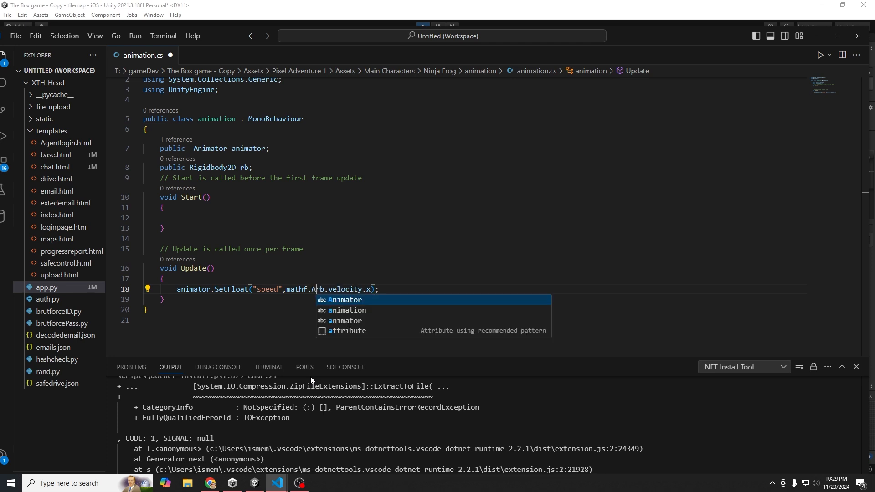
- Begin wrapping rb.velocity.x on line 18 of animation.cs in a Mathf.Abs( call
- Wrap rb.velocity.x on line 18 in mathf.Abs( so speed uses the absolute horizontal velocity
type("Abs")
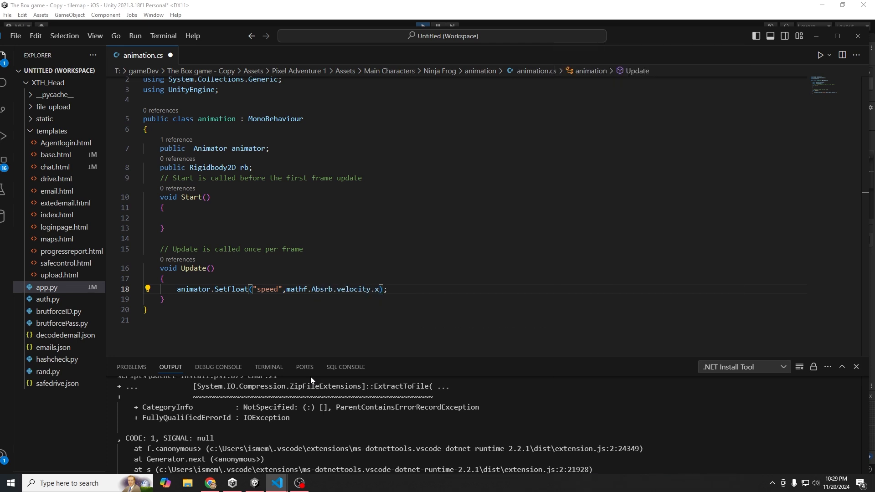
type("(")
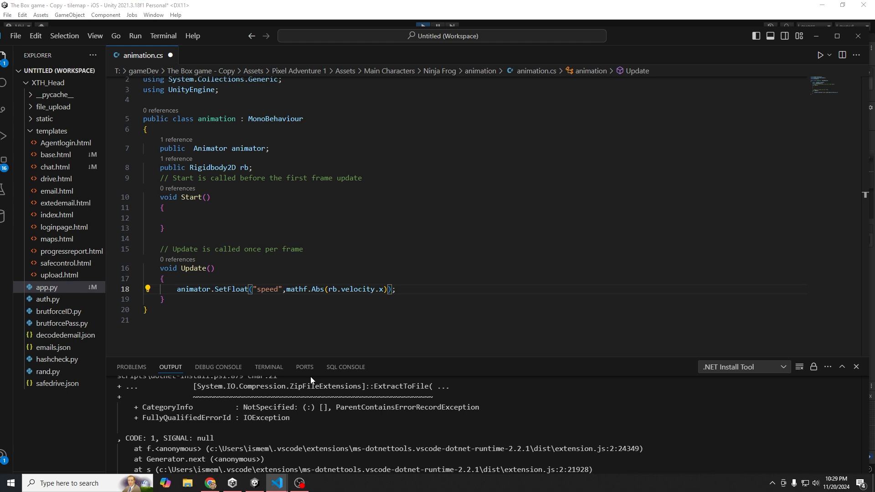
- Save animation.cs with speed now set to mathf.Abs(rb.velocity.x) in Update
key("ctrl+s")
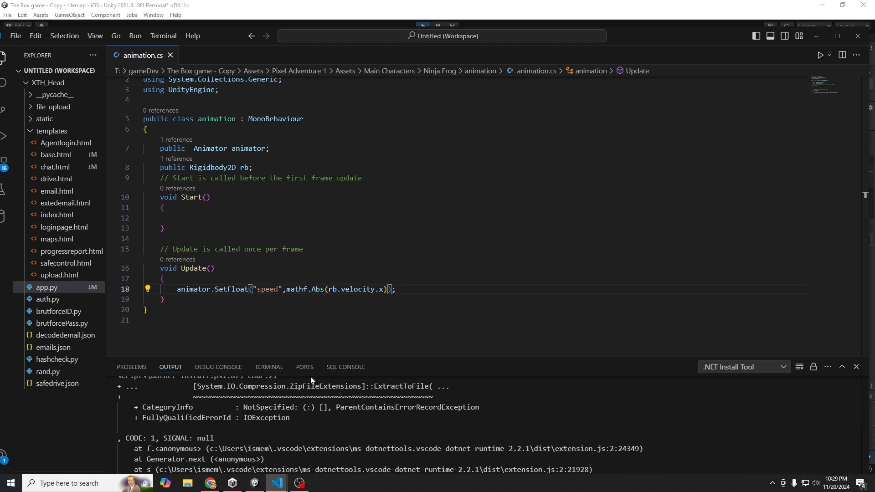
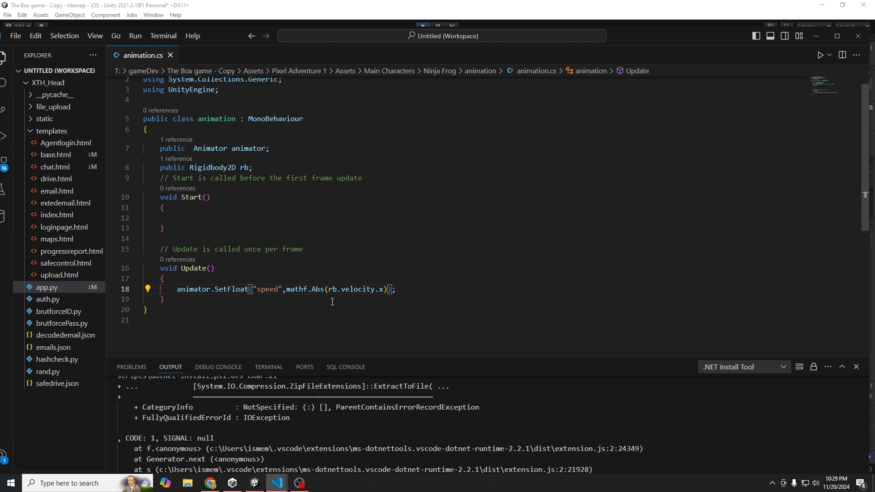
left_click_drag(330, 289, 380, 288)
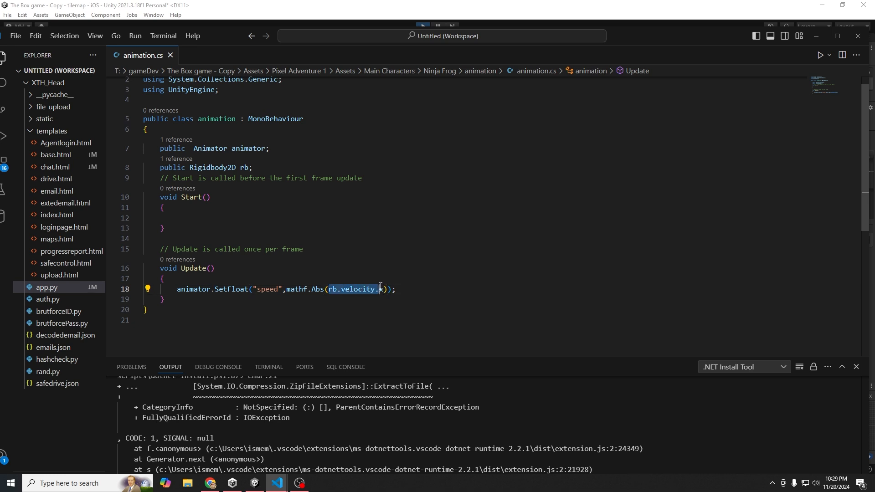
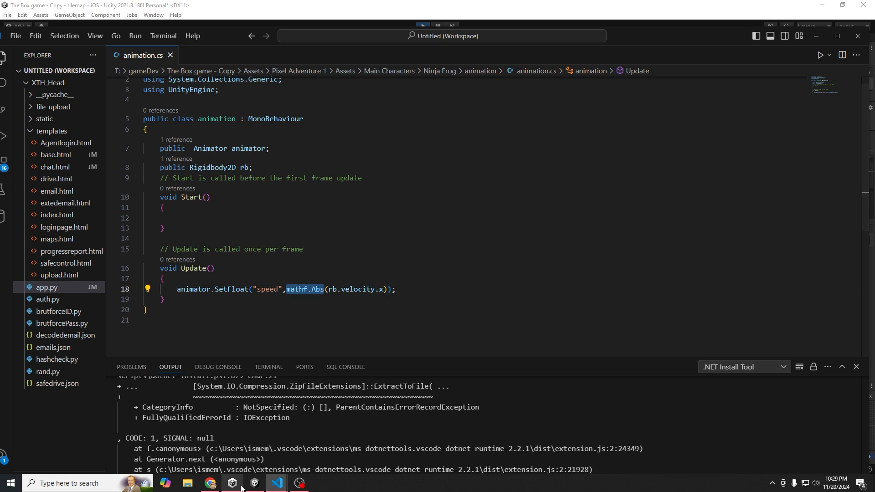
- Check Unity's Console for the mathf compile error
left_click(256, 484)
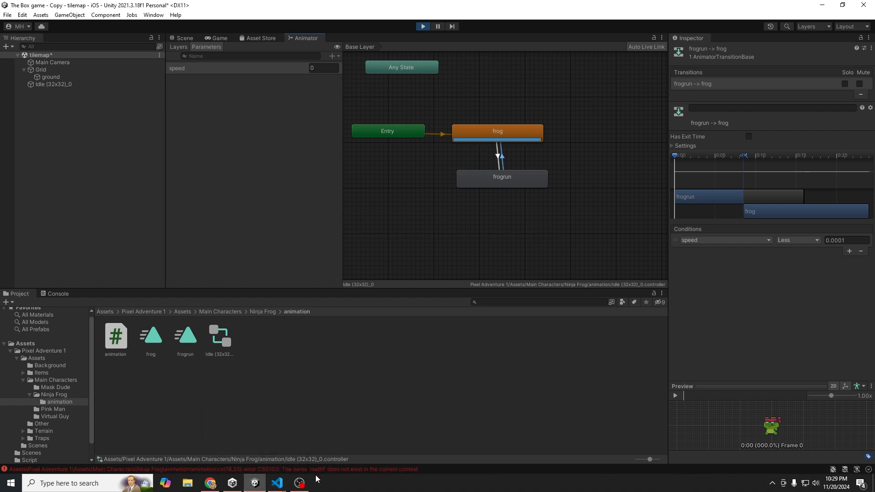
mouse_move(289, 485)
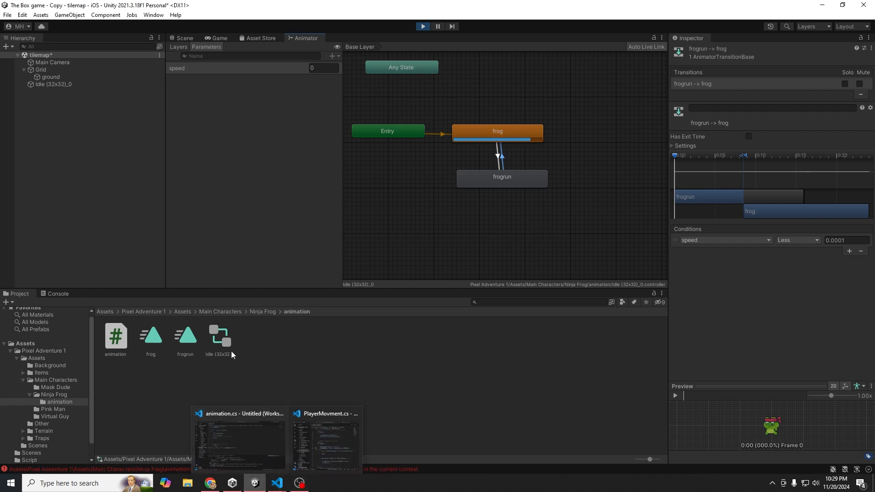
left_click(57, 294)
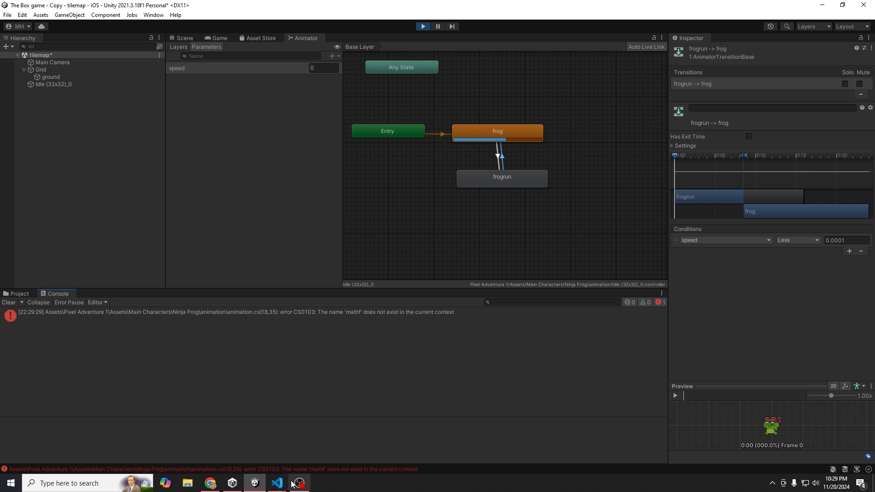
mouse_move(278, 483)
- Change mathf to Mathf on line 18 of animation.cs and save the script
left_click(310, 450)
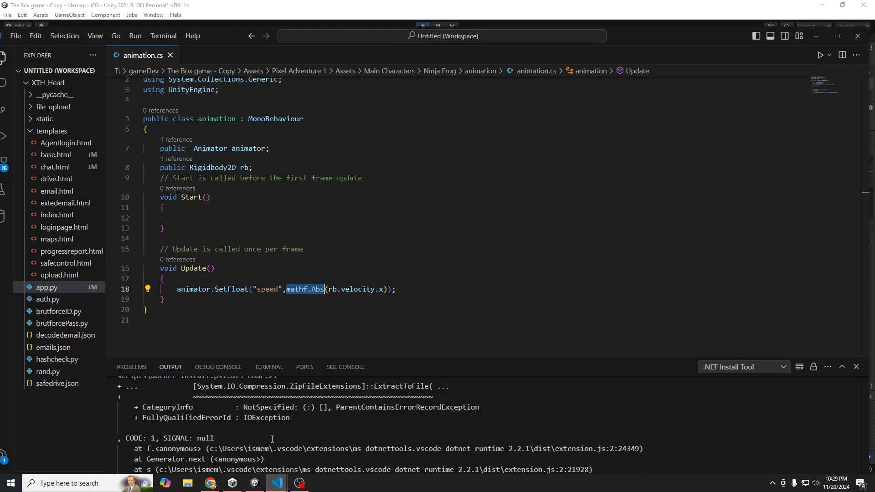
left_click(287, 289)
key("Delete")
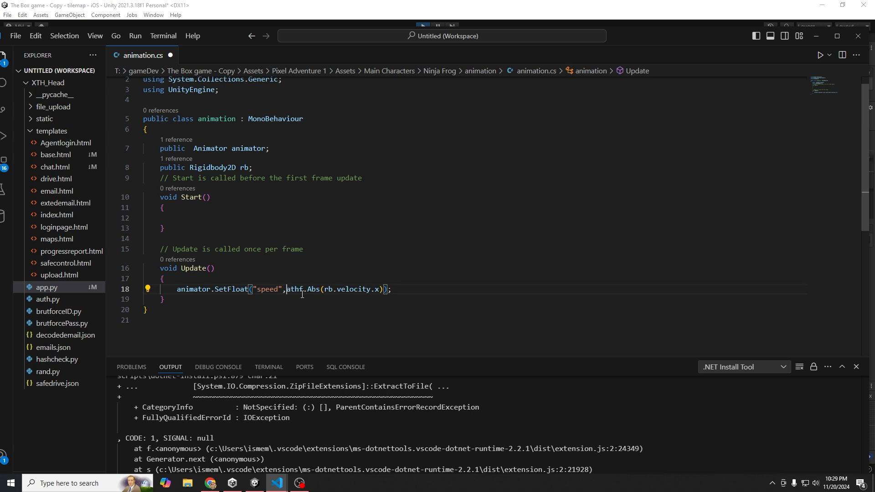
type("M")
key("ctrl+s")
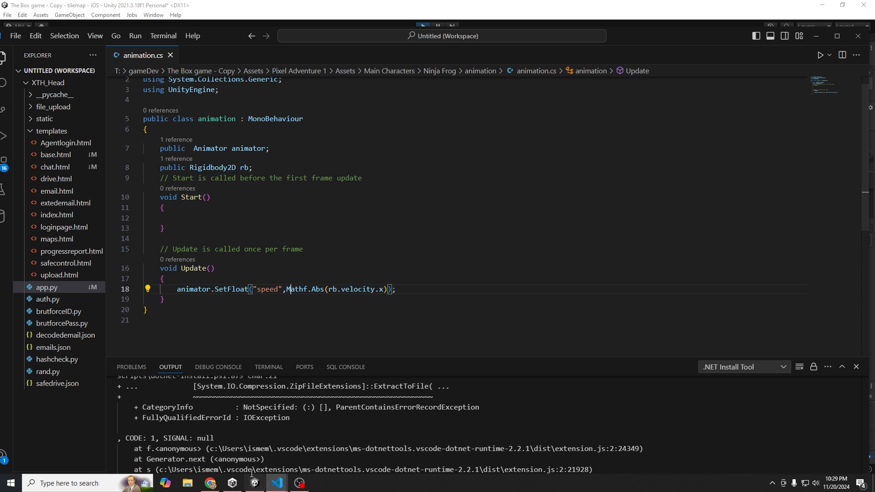
left_click(246, 485)
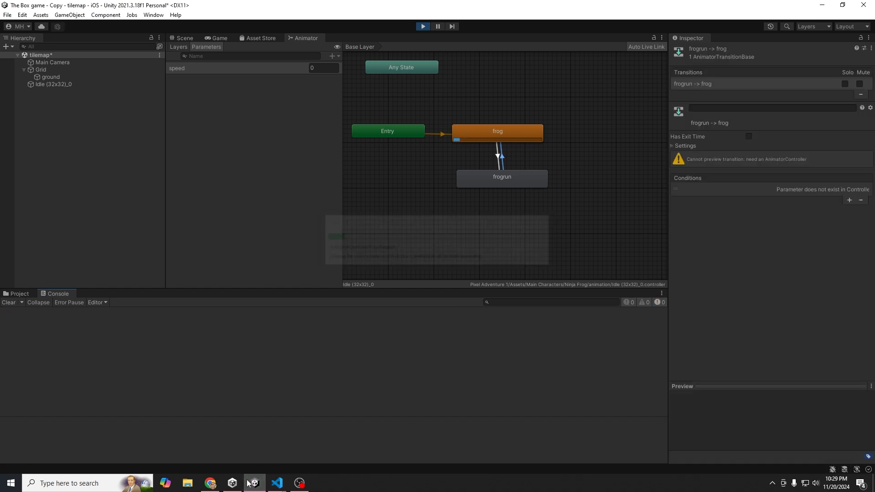
- In the Game view, run the frog right and left across the platform with the arrow keys
left_click(209, 38)
key("Right")
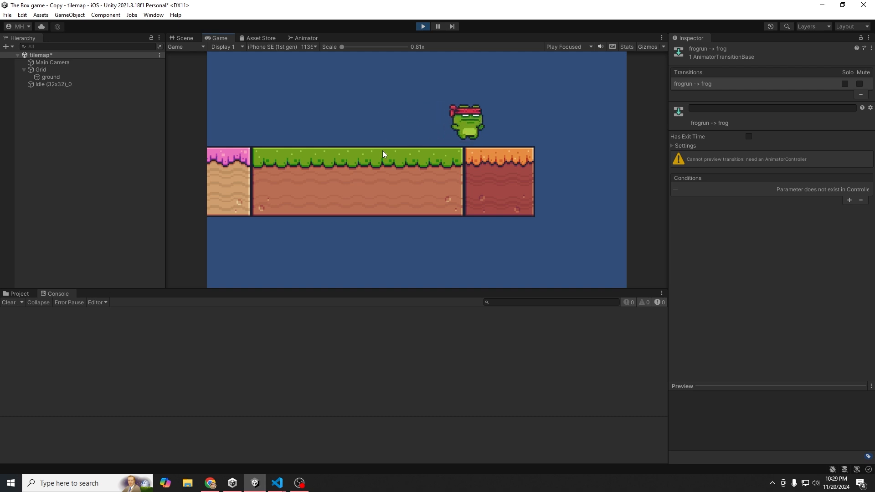
key("Left")
key("Right")
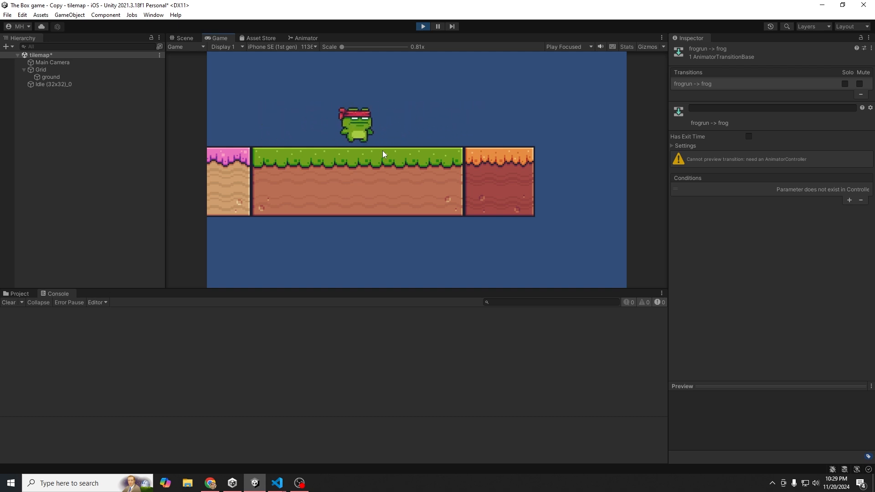
key("Left")
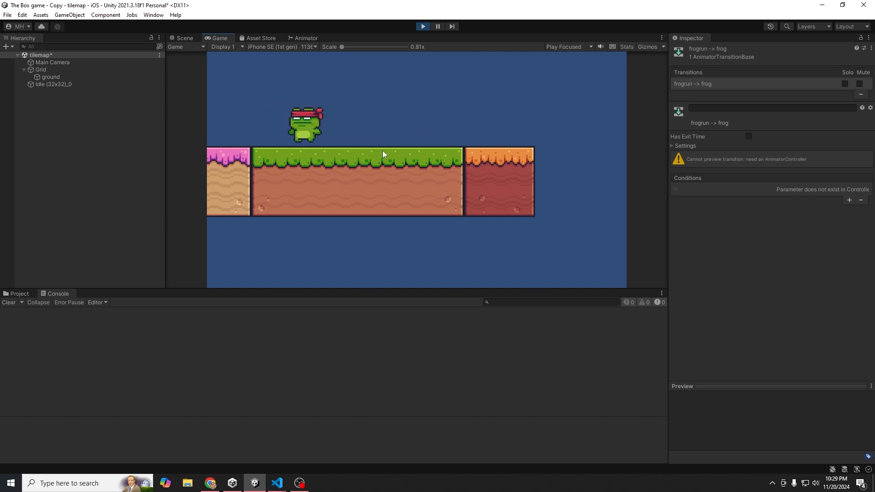
key("Right")
key("Left")
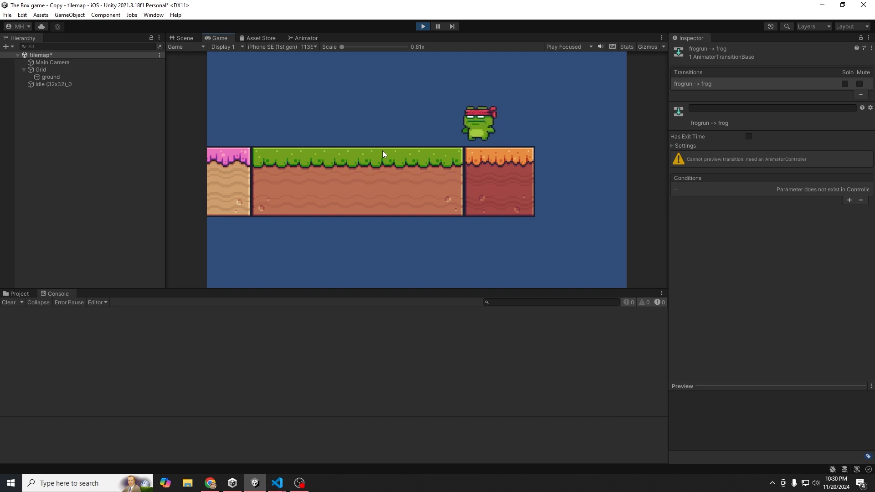
key("Right")
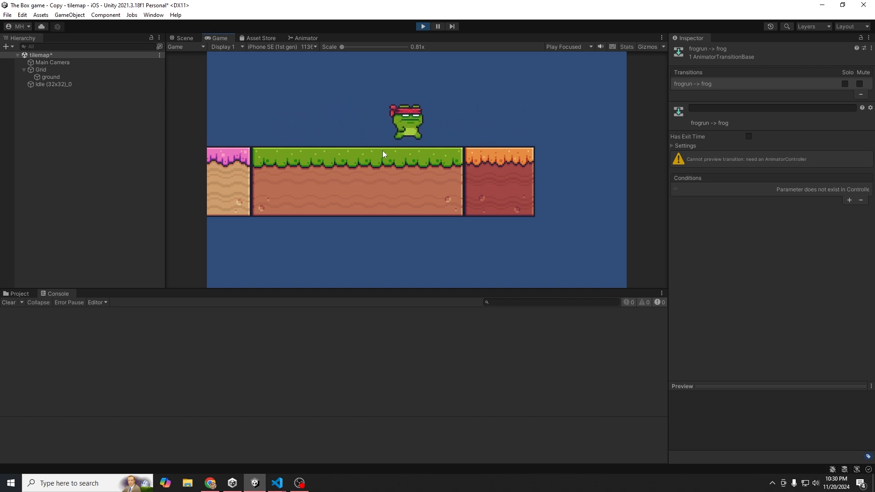
key("Left")
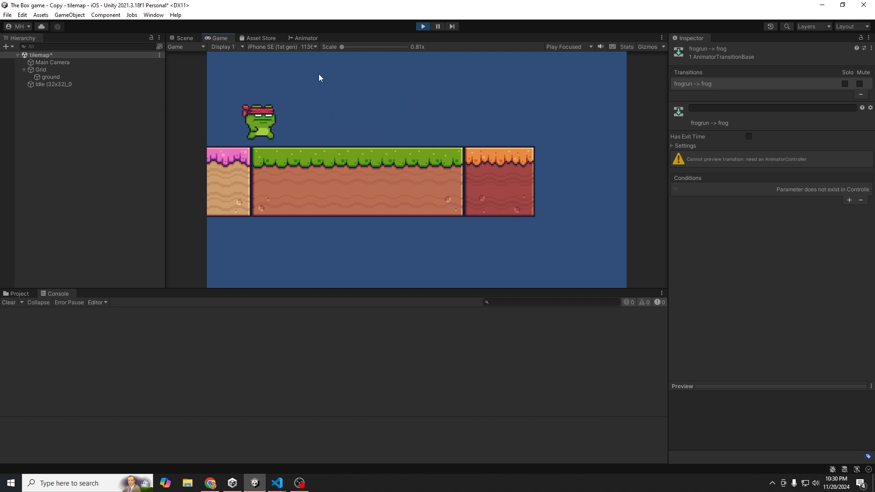
key("Right")
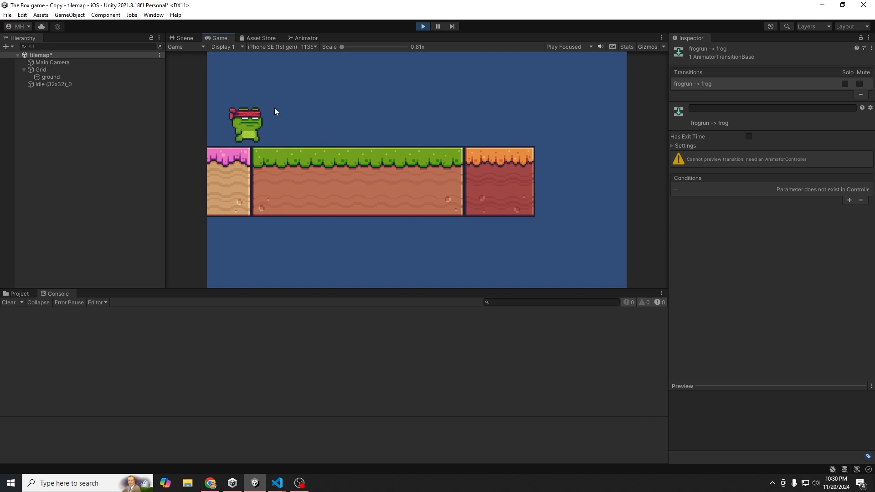
key("Right")
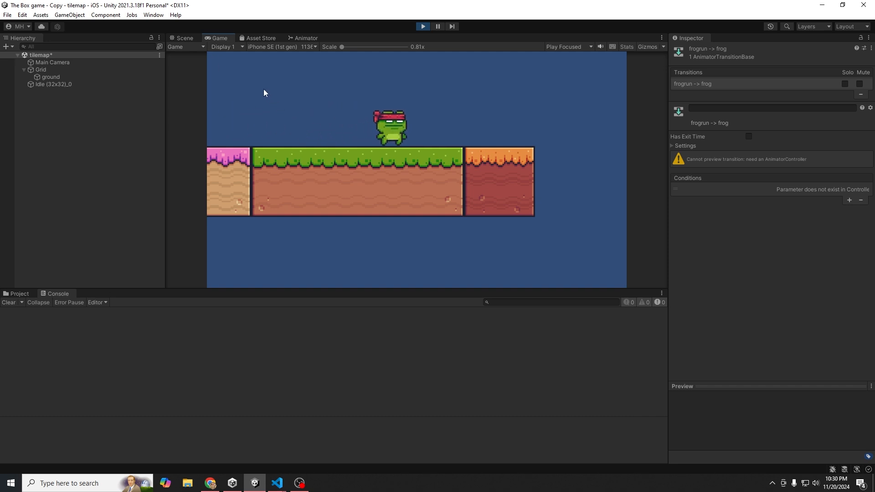
- Switch to the Scene view and stop play mode
left_click(187, 38)
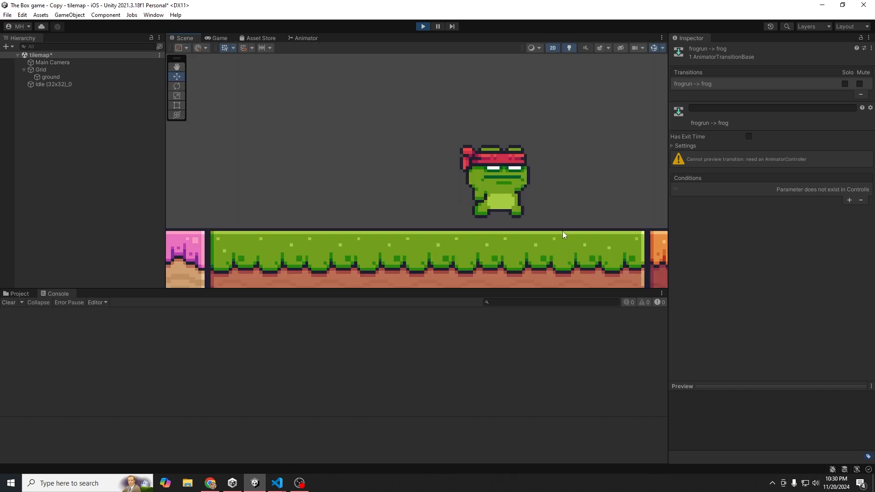
left_click(424, 26)
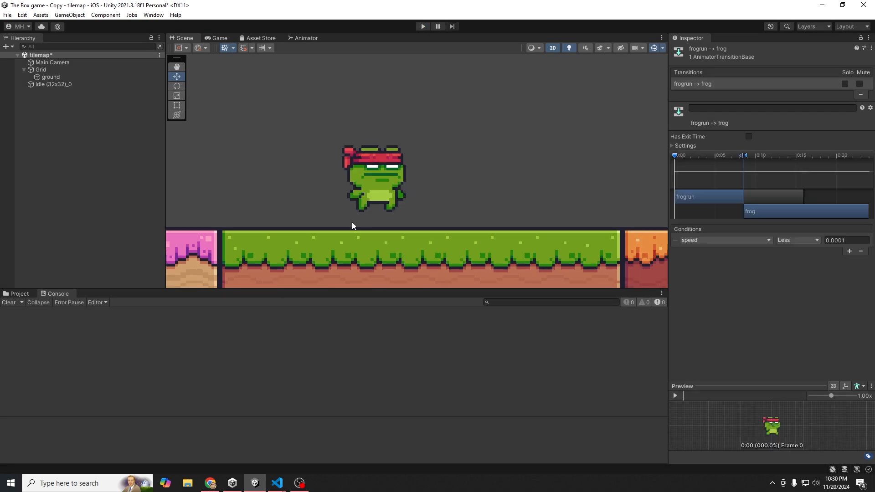
scroll(348, 214, "down", 4)
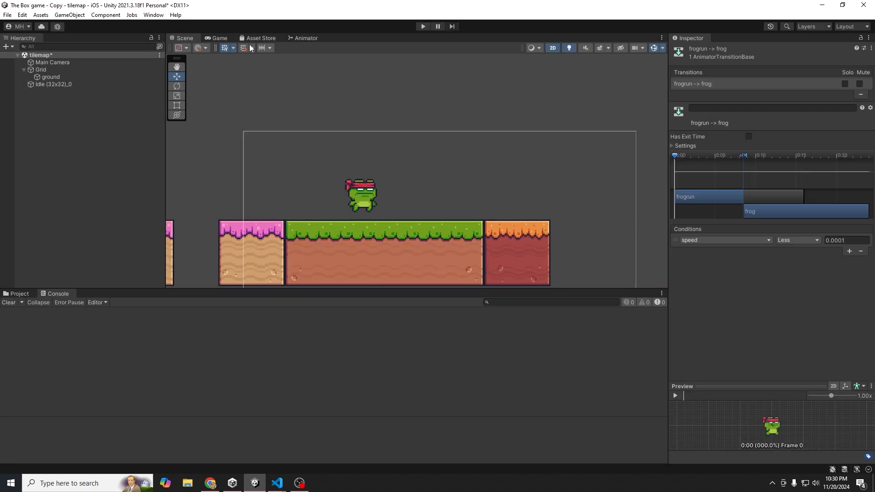
- Change the frogrun-to-frog transition's threshold to speed Less than 0.01 and save the scene
left_click(304, 36)
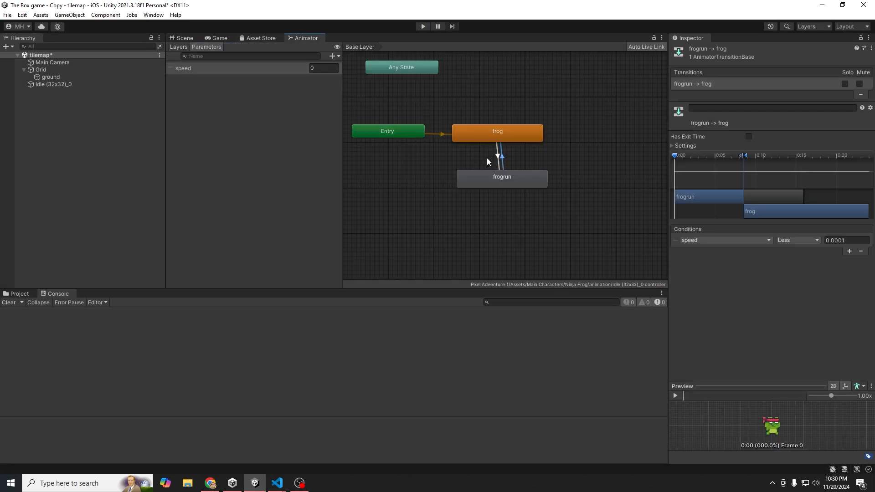
left_click_drag(847, 242, 836, 244)
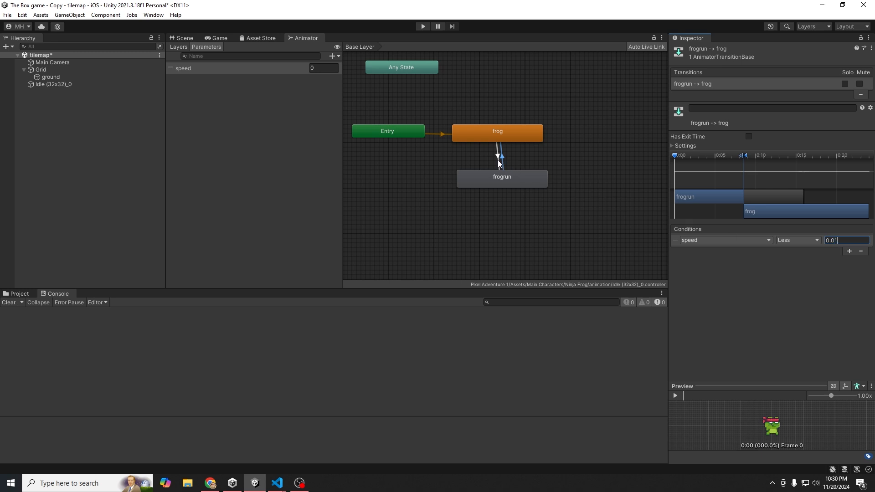
left_click(498, 158)
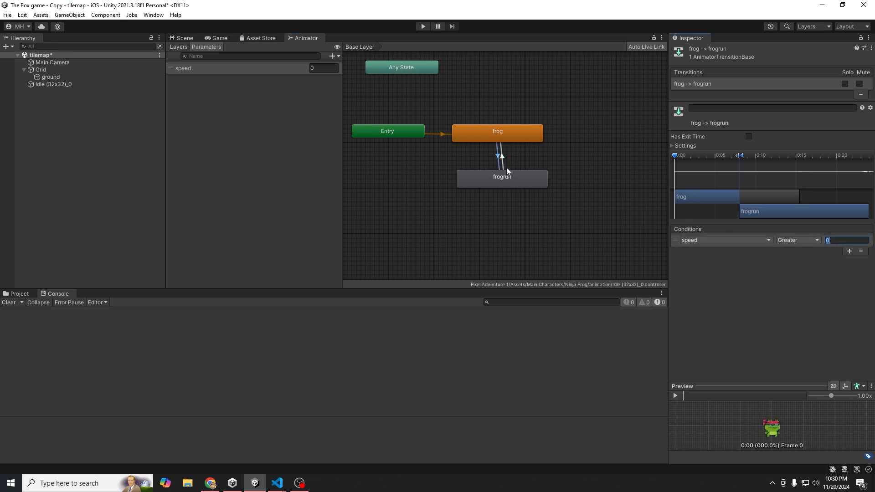
left_click(503, 163)
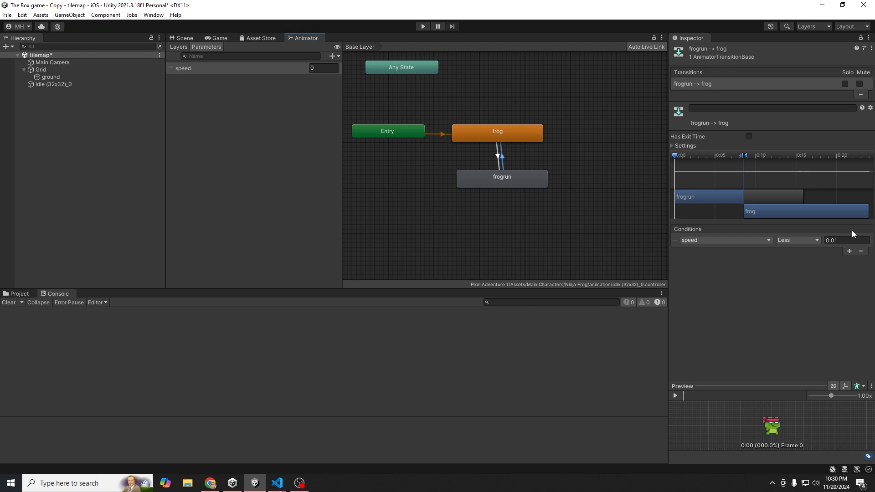
left_click(843, 241)
left_click(494, 199)
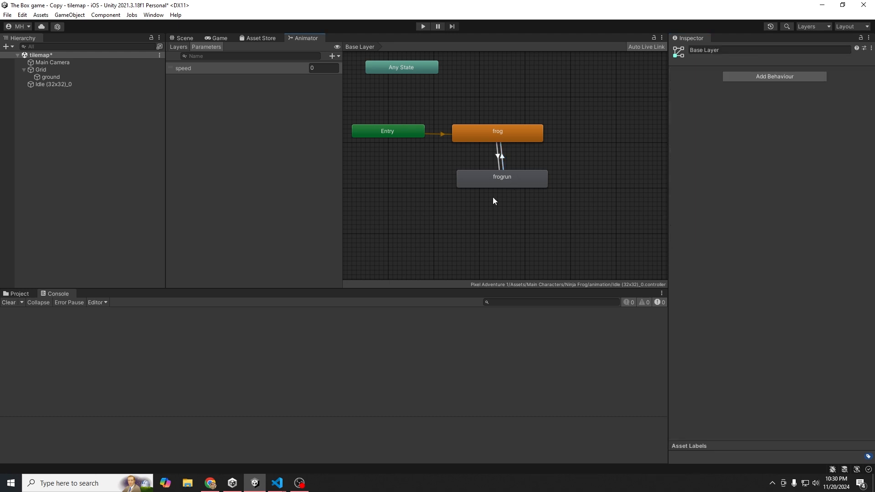
left_click(503, 154)
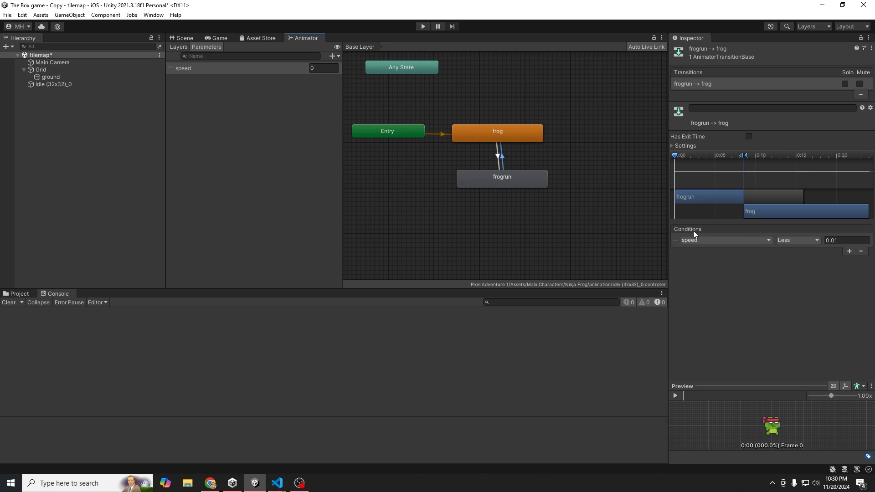
key("ctrl+s")
left_click(218, 39)
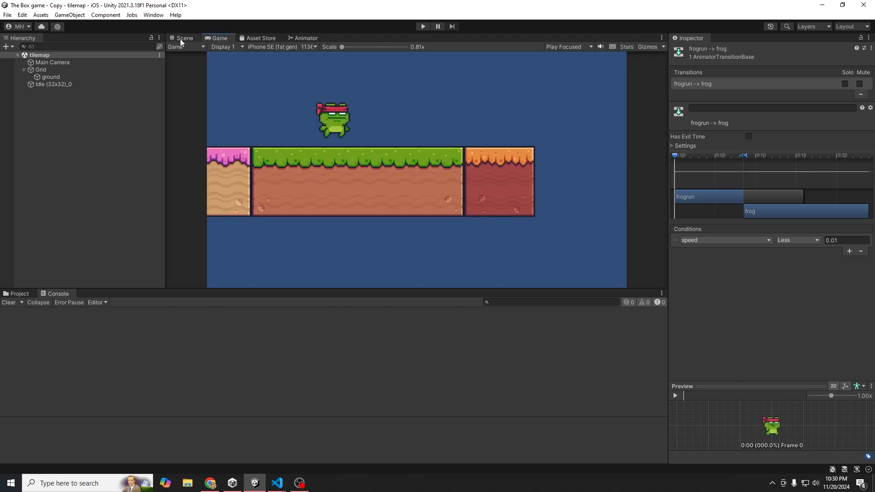
- Set the Player Movment Jump force of Idle (32x32)_0 to 500
left_click(43, 69)
left_click(46, 83)
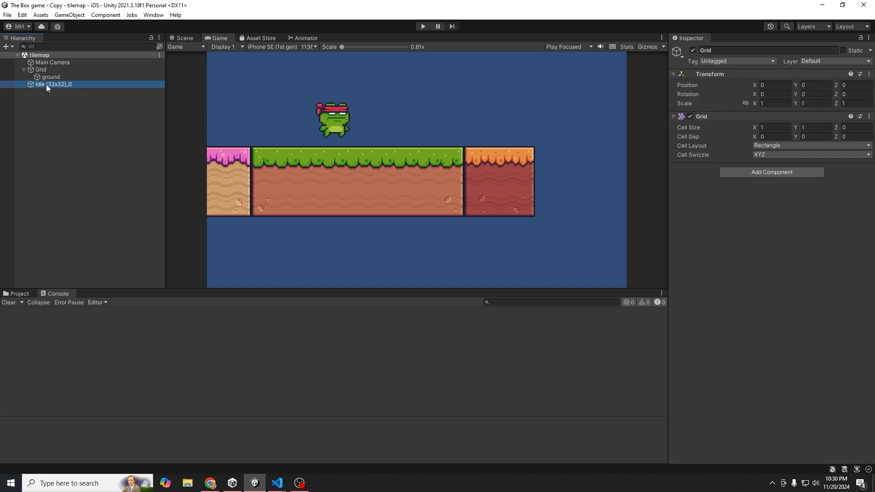
scroll(743, 377, "down", 10)
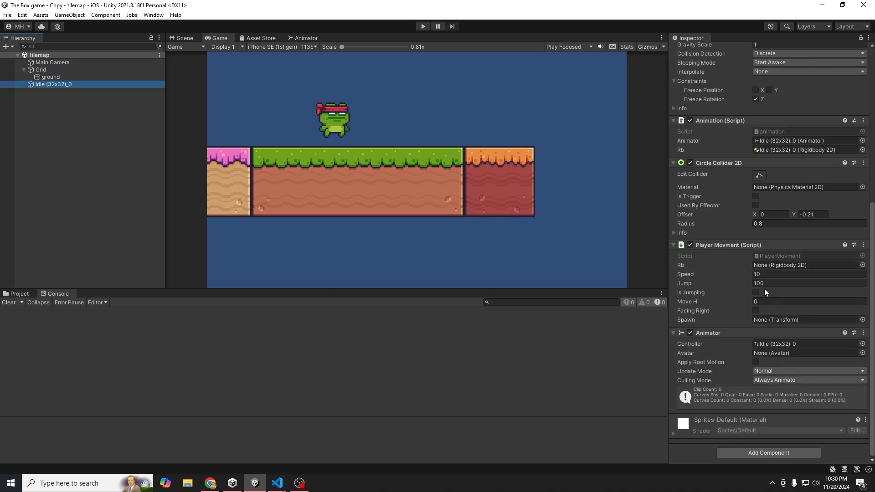
left_click(764, 283)
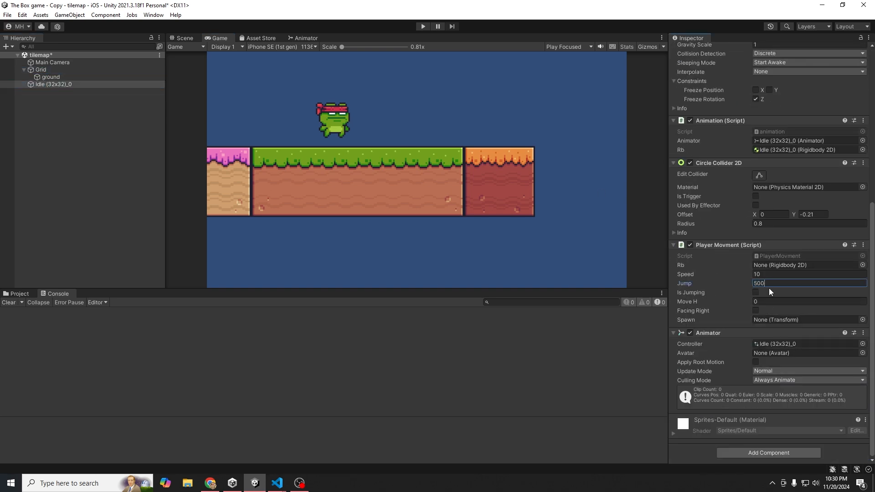
- Play-test the stronger jump with Space, then stop play mode
left_click(423, 27)
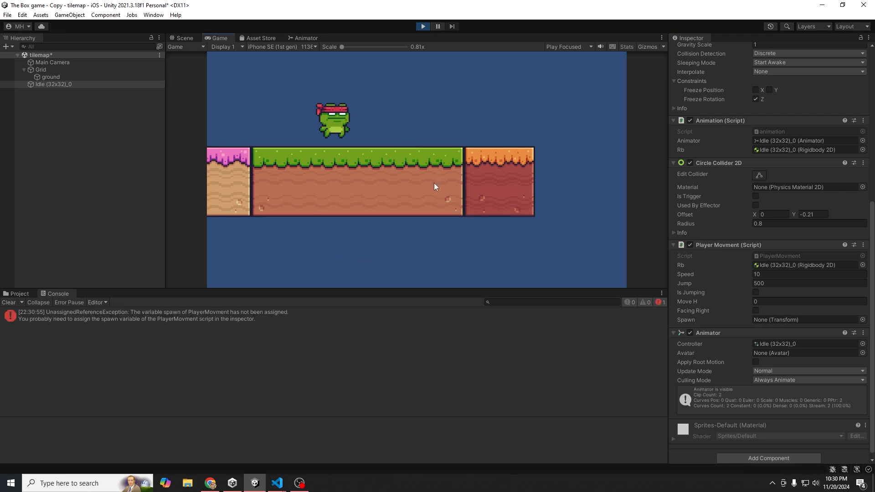
key("space")
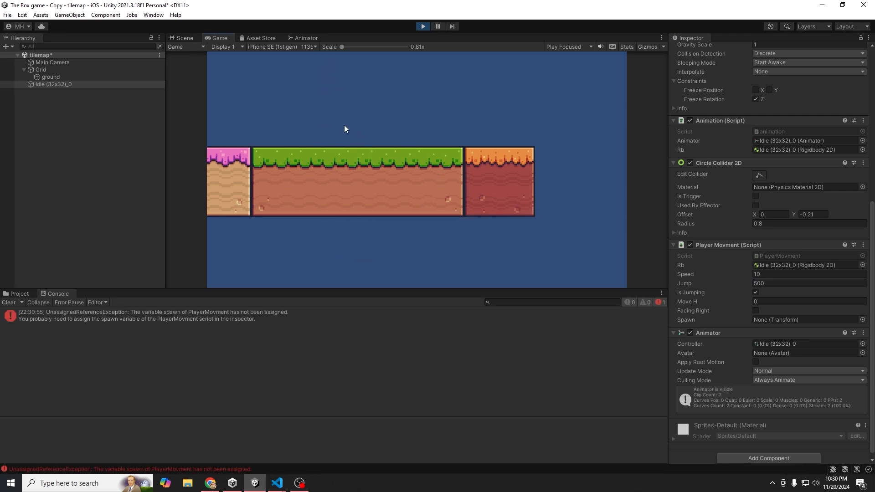
key("space")
key("space")
left_click(195, 38)
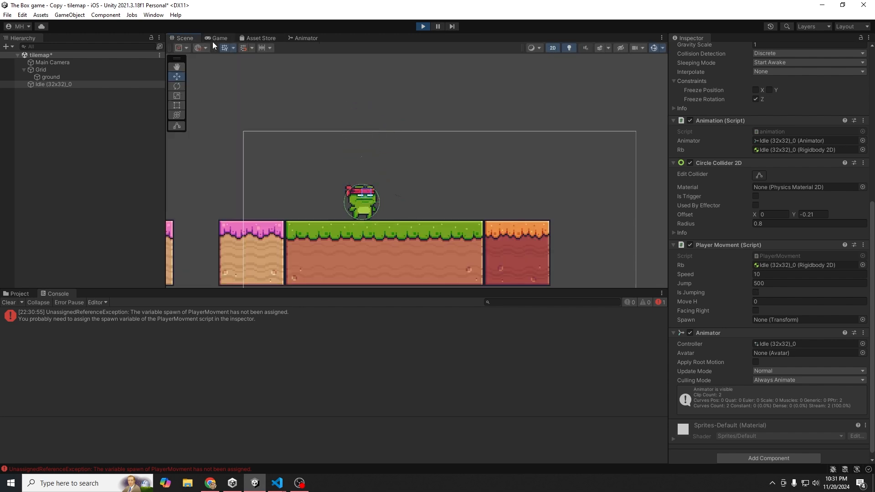
left_click(213, 41)
key("space")
left_click(192, 39)
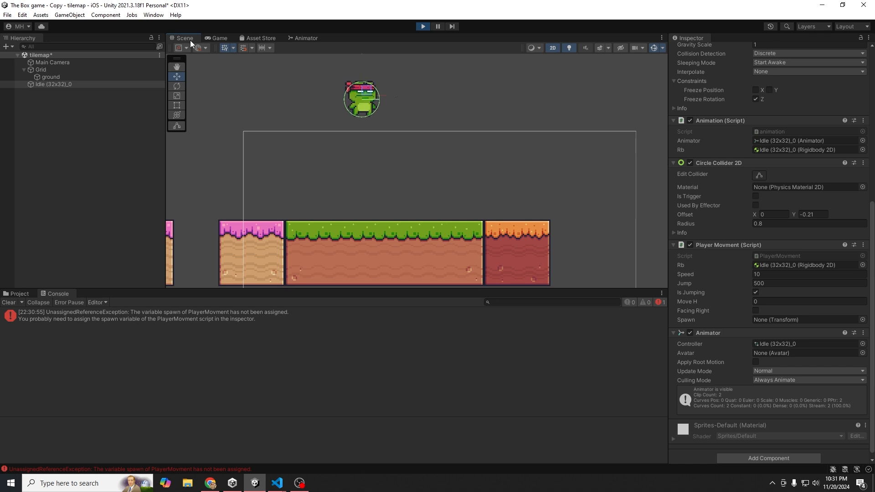
left_click(203, 36)
left_click(421, 26)
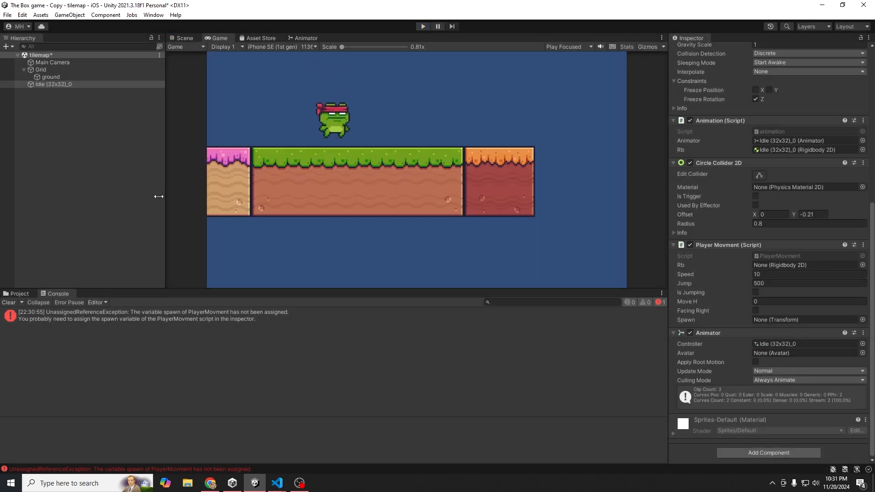
left_click(65, 64)
- Add the CameraMovment script to Main Camera with Idle (32x32)_0 as its Target
left_click(14, 295)
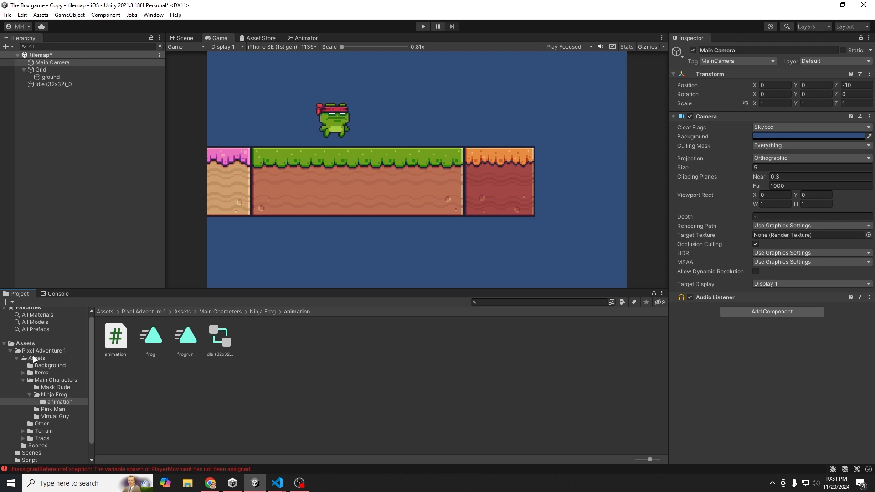
left_click(25, 344)
double_click(186, 337)
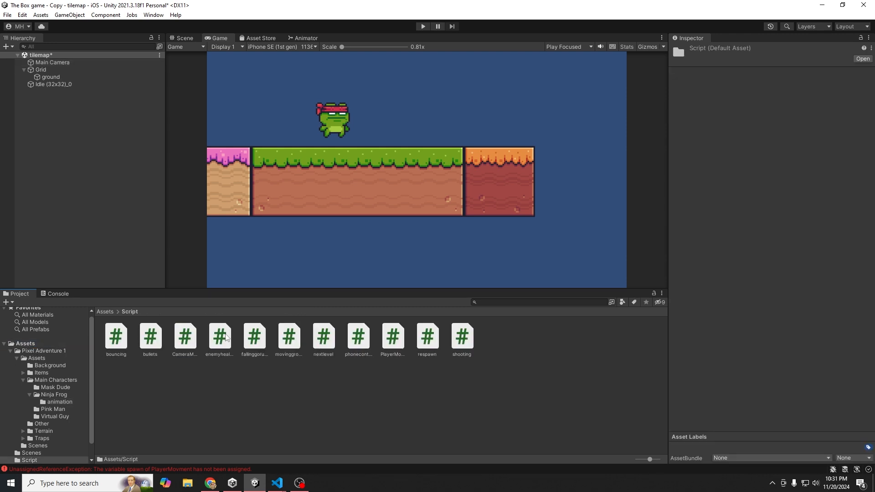
left_click_drag(185, 337, 51, 64)
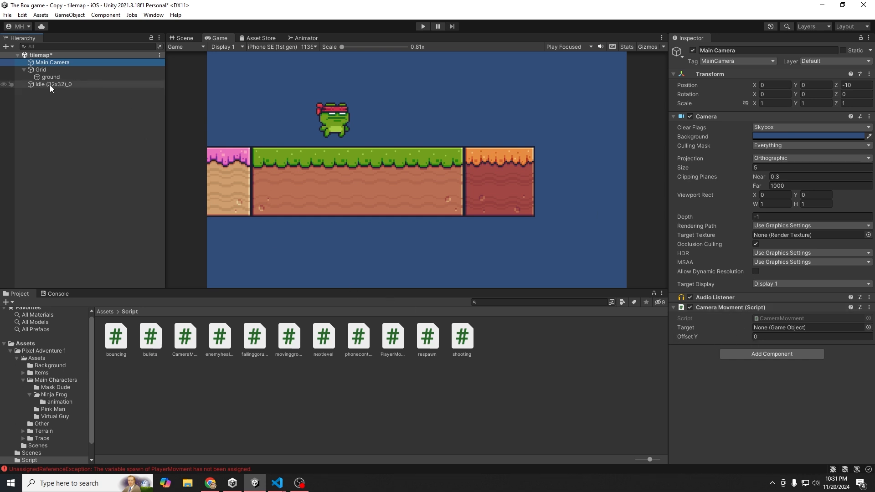
left_click_drag(49, 85, 772, 327)
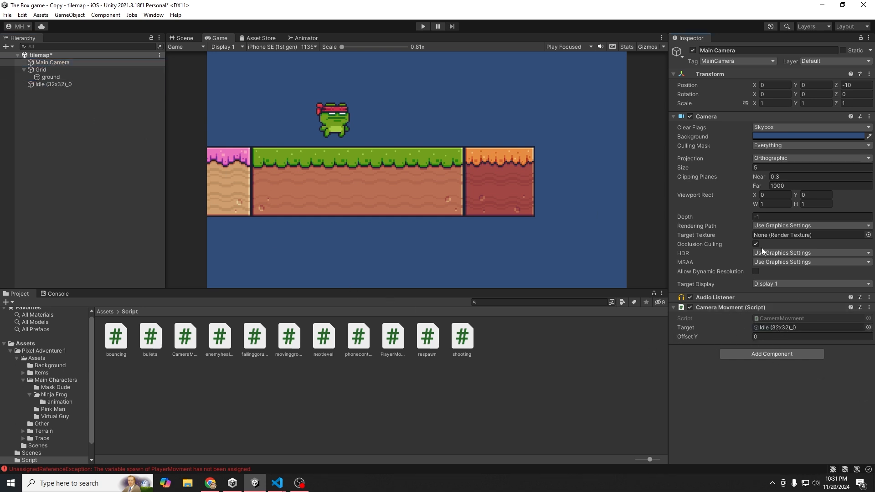
- Play-test the camera following the running, jumping frog, then stop play
left_click(421, 27)
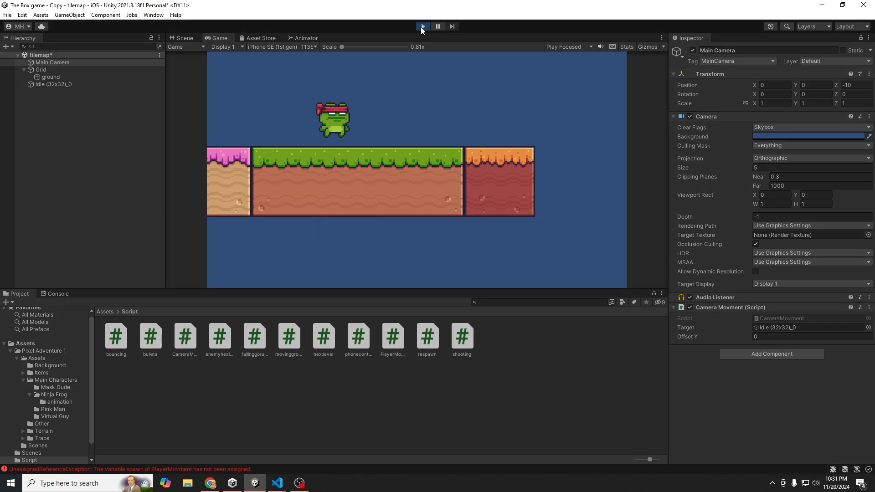
key("a")
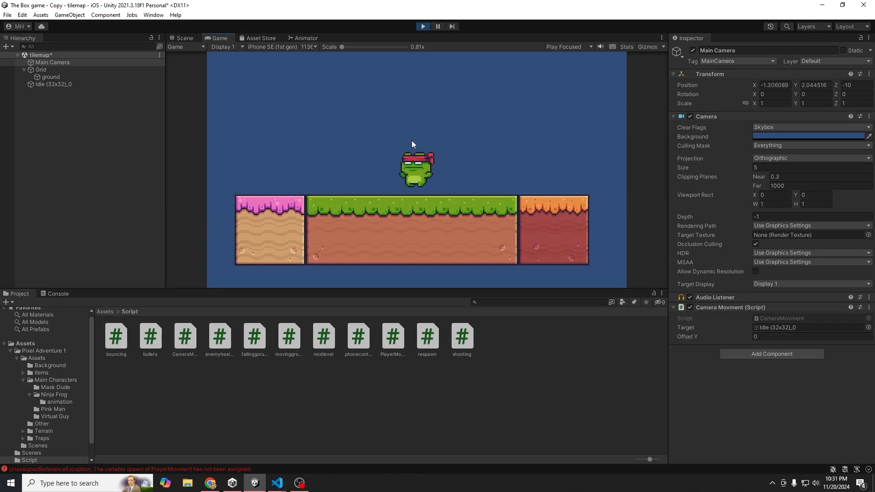
key("space")
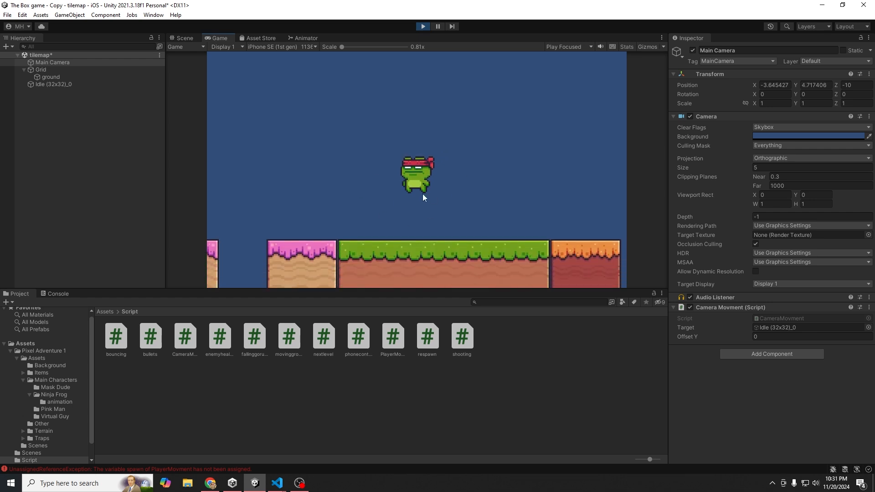
key("space")
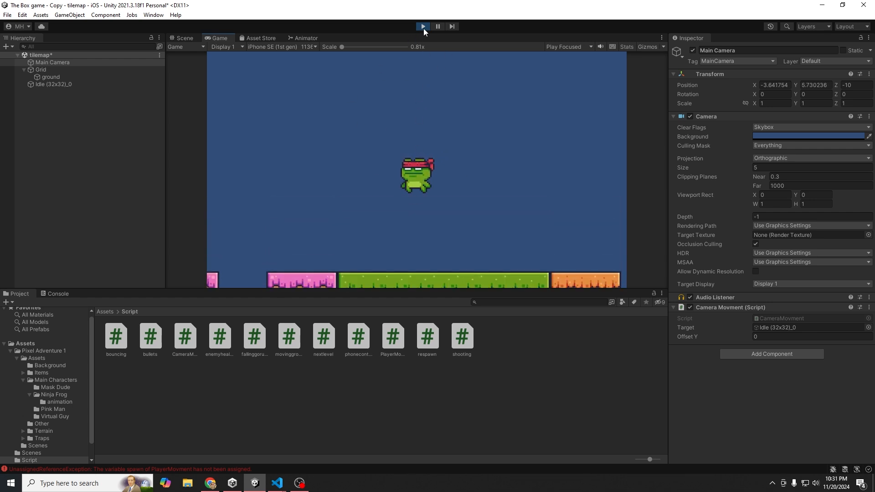
left_click(424, 29)
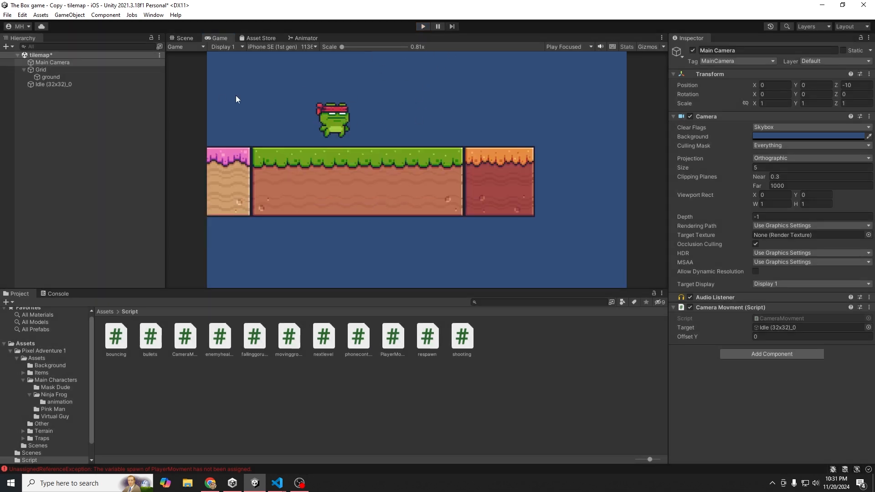
- Open the Animation window for the frog and start a new animation clip
left_click(154, 15)
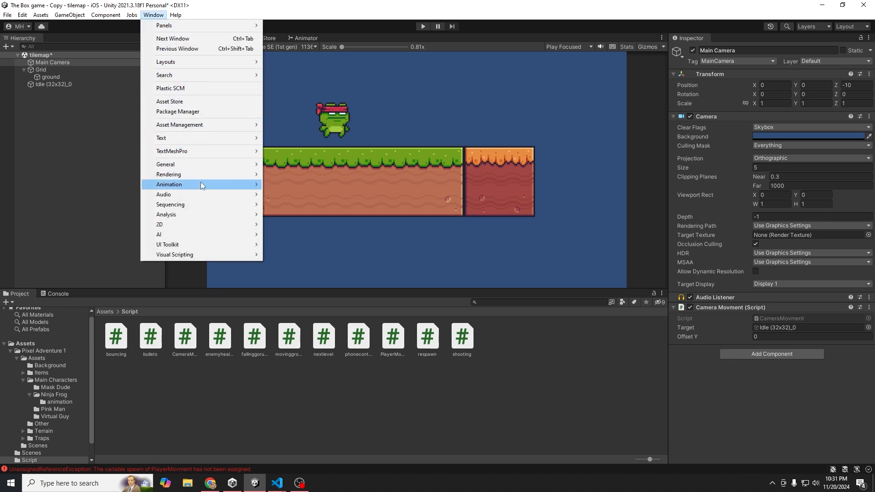
mouse_move(204, 225)
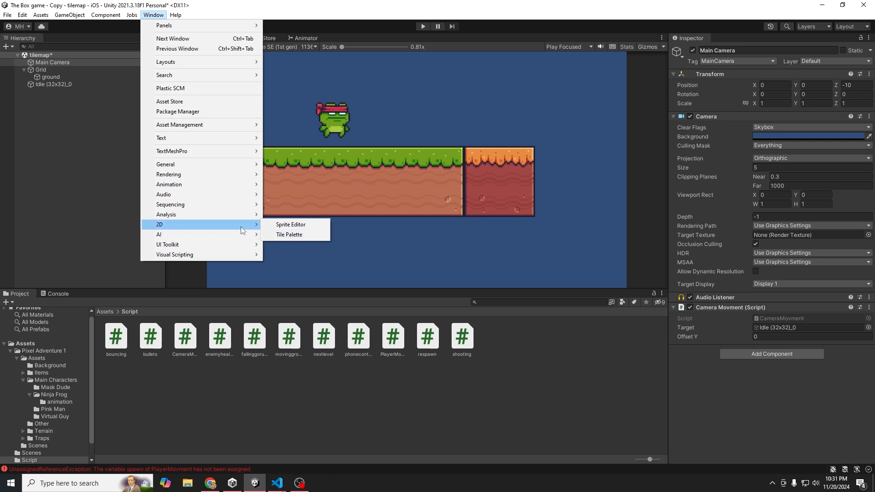
mouse_move(200, 184)
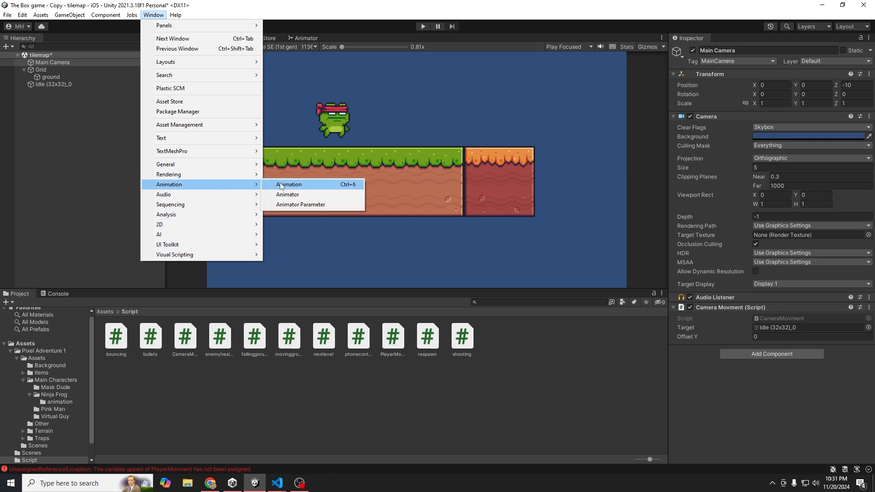
left_click(281, 185)
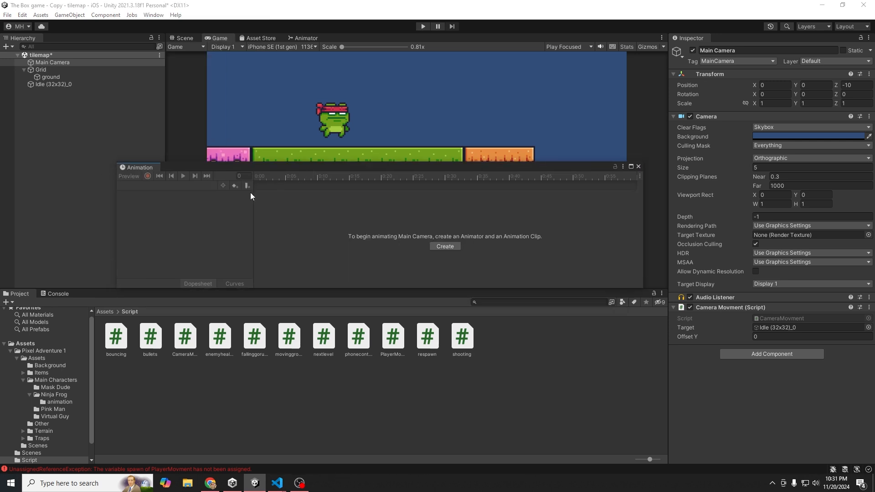
left_click(47, 84)
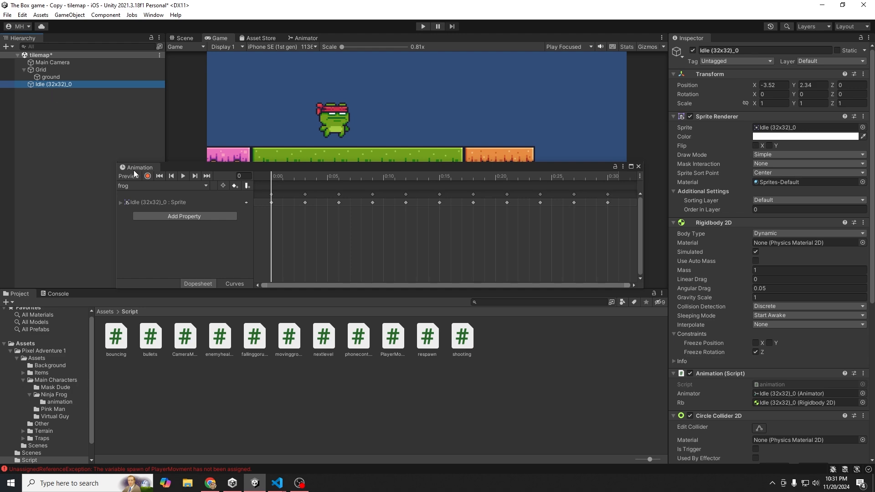
left_click(151, 185)
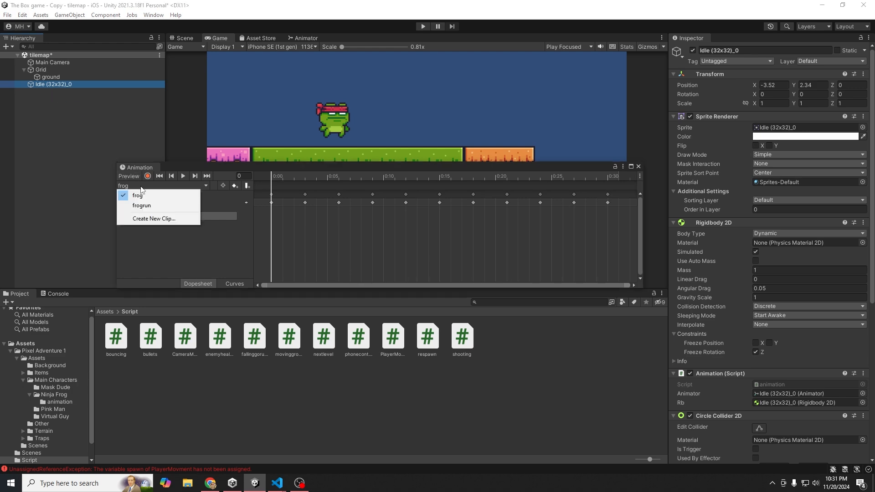
left_click(150, 218)
- Save the new clip as frogjump in Pixel Adventure 1/Assets/Main Characters/Ninja Frog/animation
type("jump")
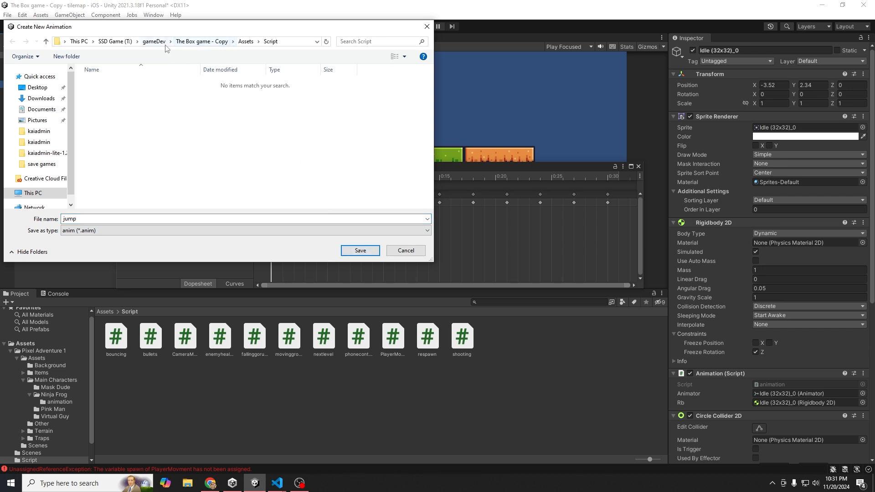
left_click(246, 41)
double_click(110, 83)
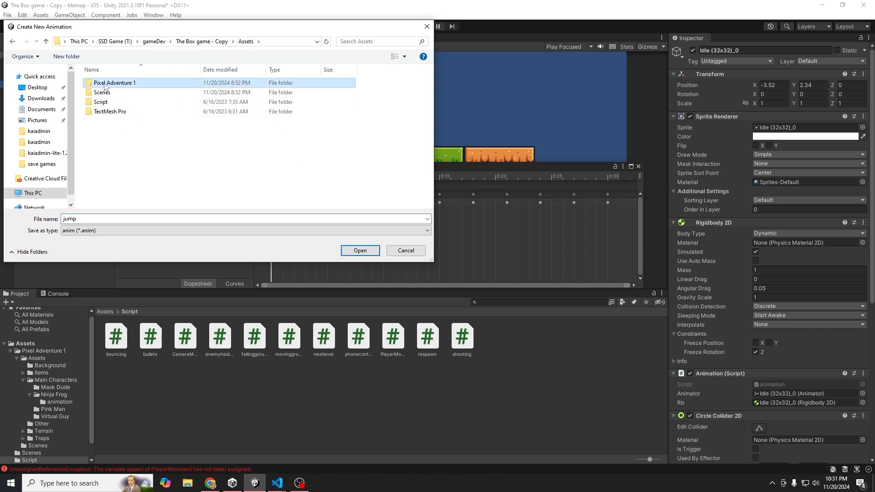
left_click(101, 84)
double_click(101, 85)
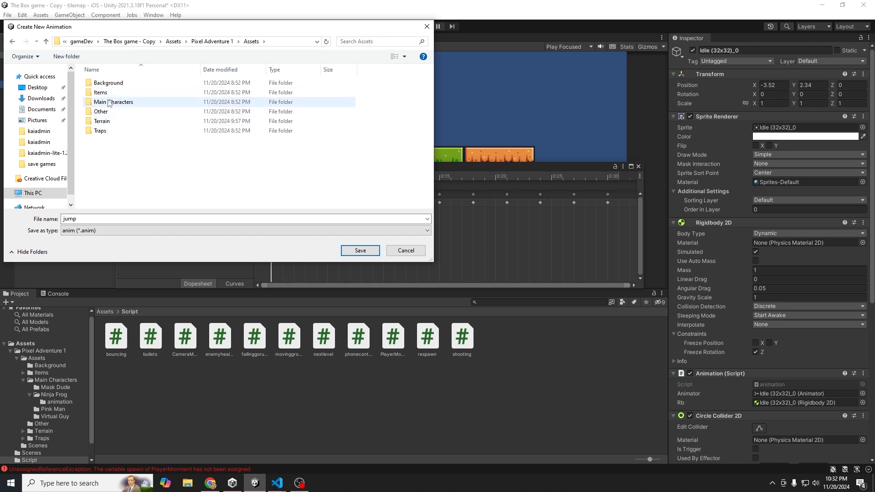
double_click(107, 102)
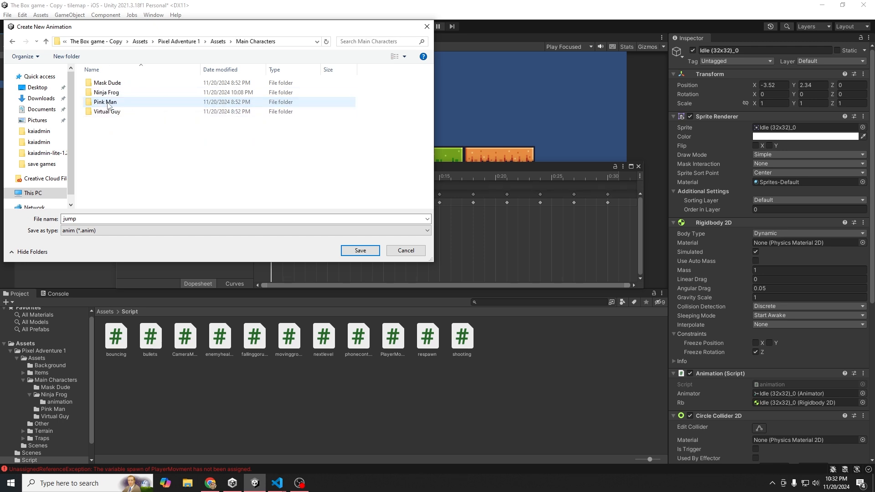
double_click(105, 93)
double_click(109, 84)
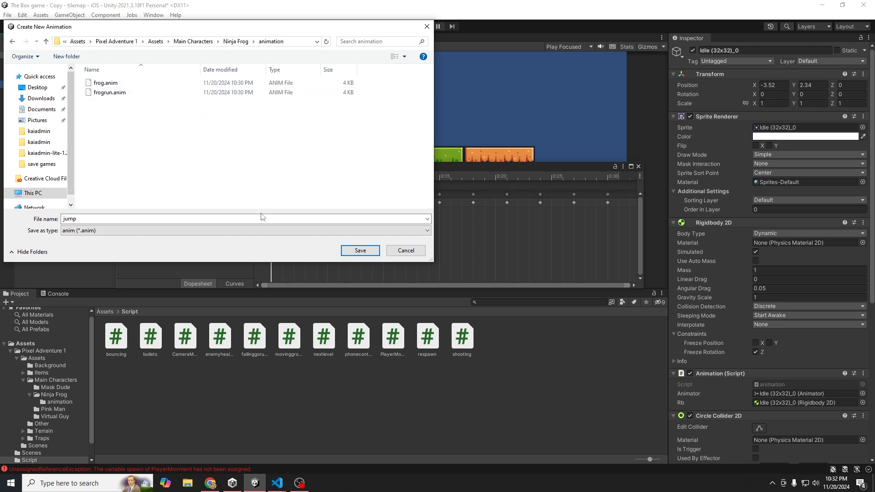
left_click(64, 219)
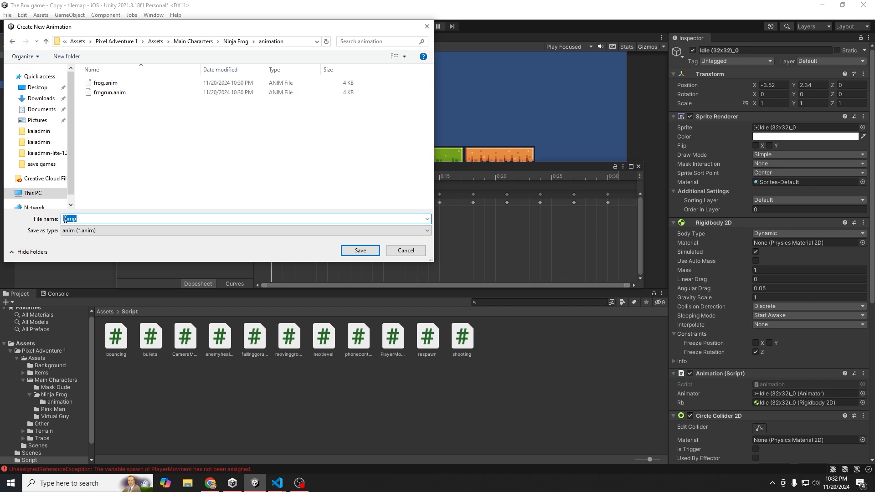
type("frog")
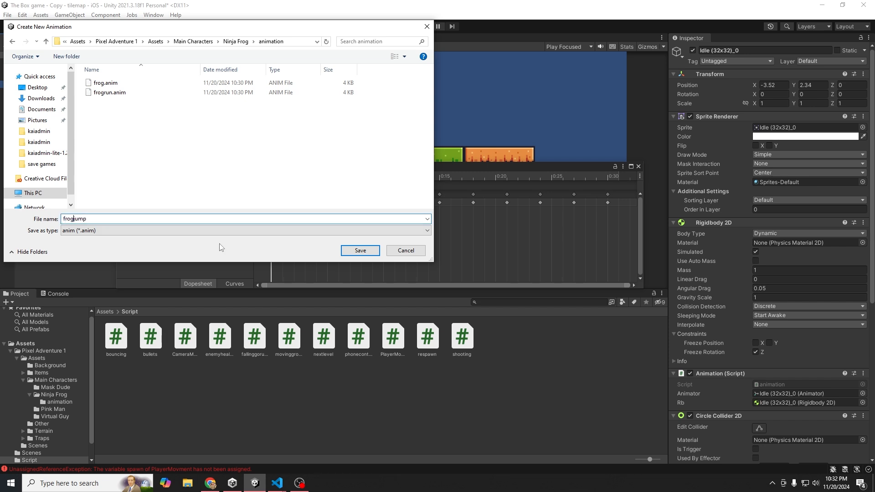
left_click(363, 254)
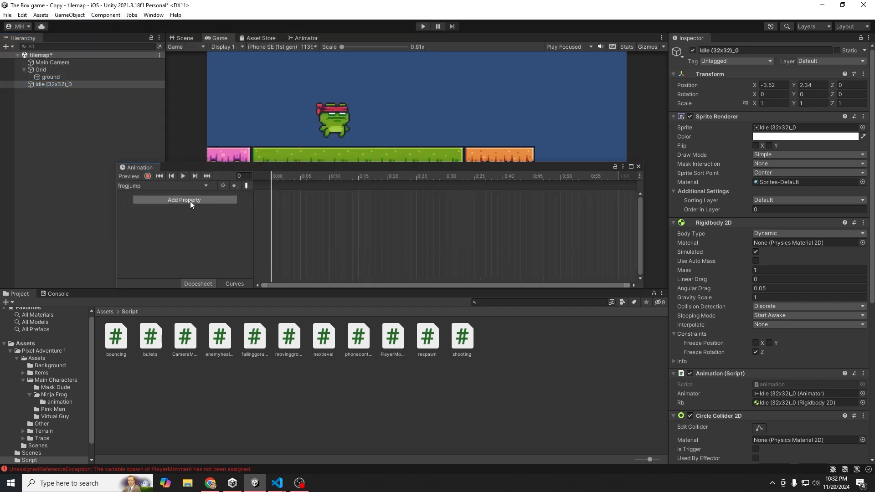
- Create another empty clip named frogfall in the Ninja Frog animation folder
left_click(139, 186)
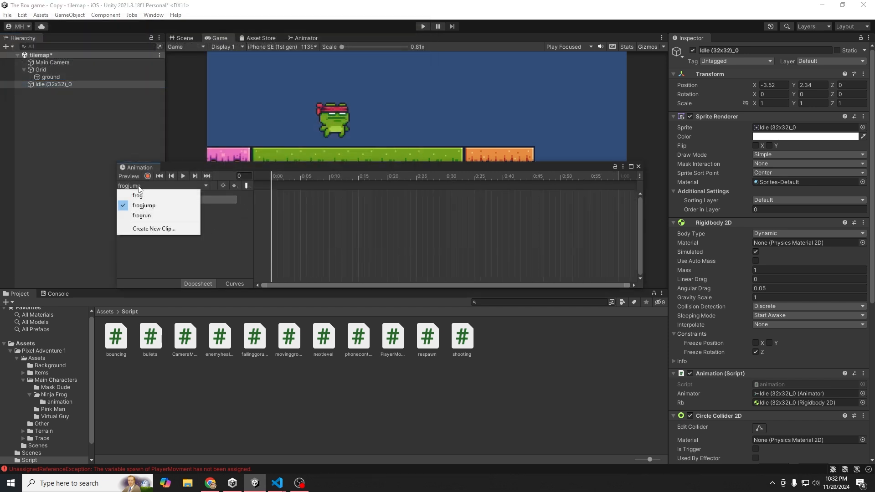
left_click(152, 230)
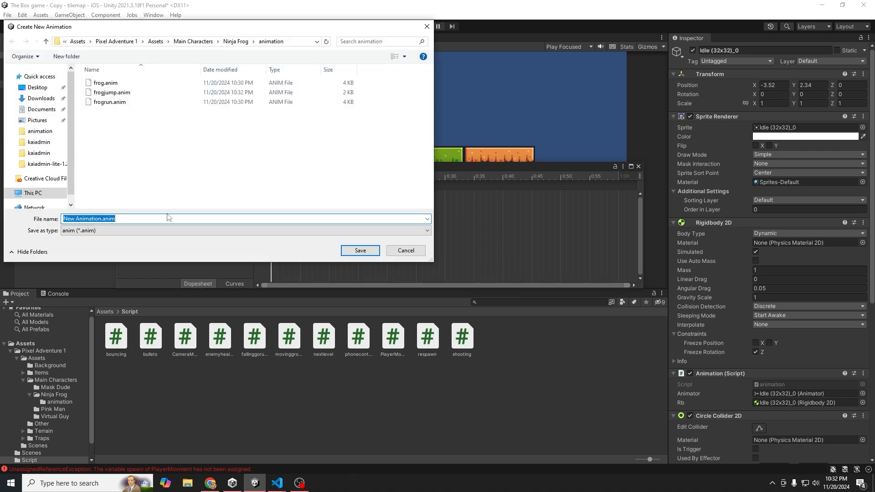
type("frogl")
type("a")
key("BackSpace")
key("BackSpace")
type("f")
key("BackSpace")
key("BackSpace")
type("ll")
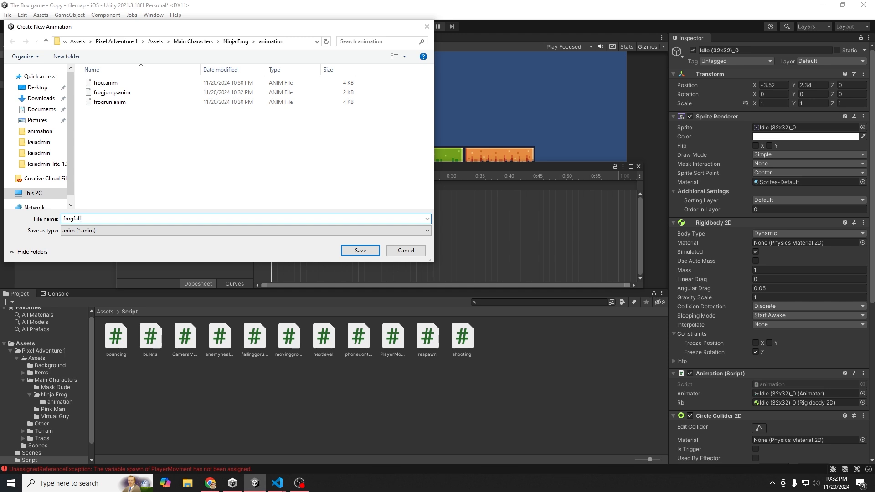
left_click(361, 251)
left_click(145, 186)
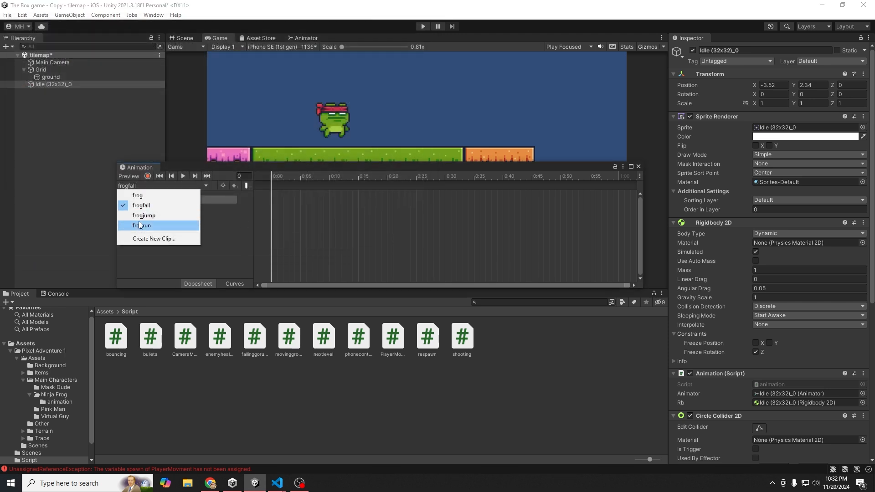
- Put the Jump (32x32) sprite into frogjump as a keyframe at 0:00
left_click(143, 216)
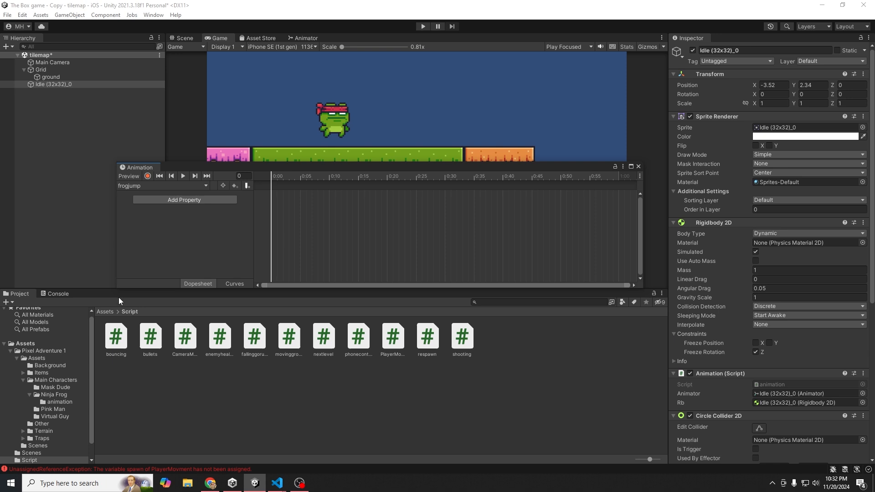
left_click(45, 351)
double_click(111, 341)
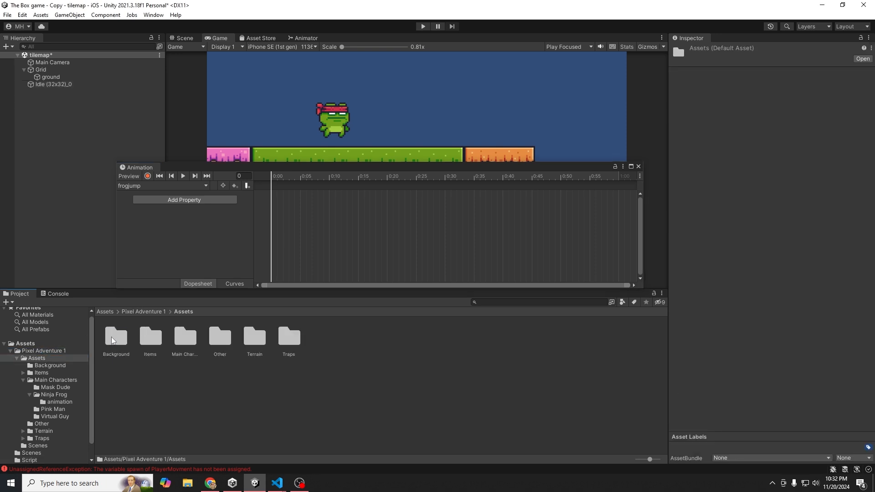
double_click(181, 340)
double_click(155, 345)
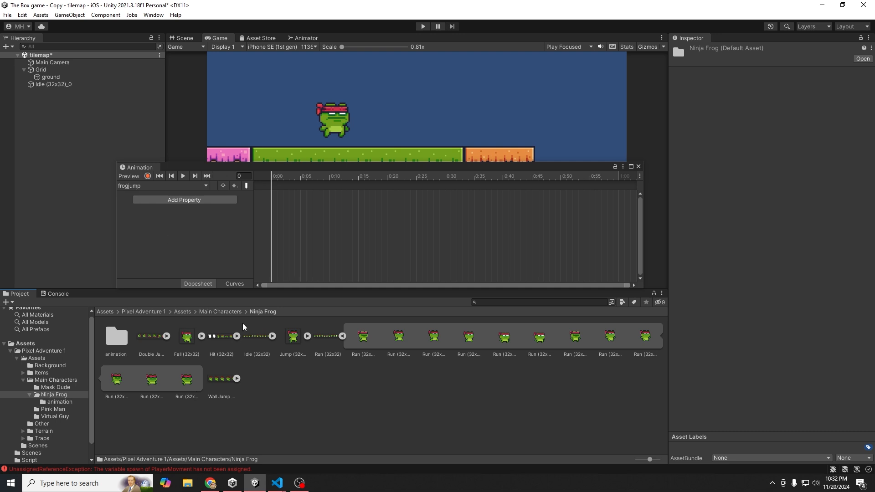
left_click(292, 341)
left_click_drag(292, 343, 277, 197)
- Put the Fall (32x32) sprite into frogfall as a keyframe at 0:00
left_click(159, 185)
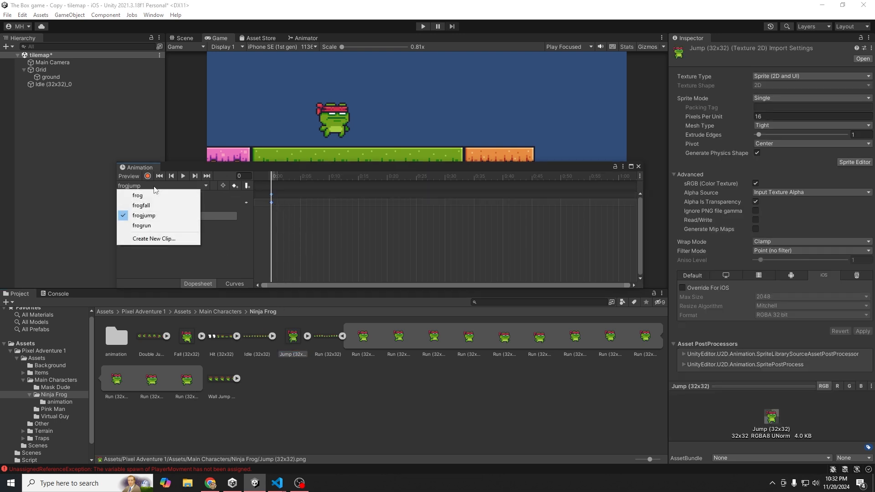
left_click(153, 205)
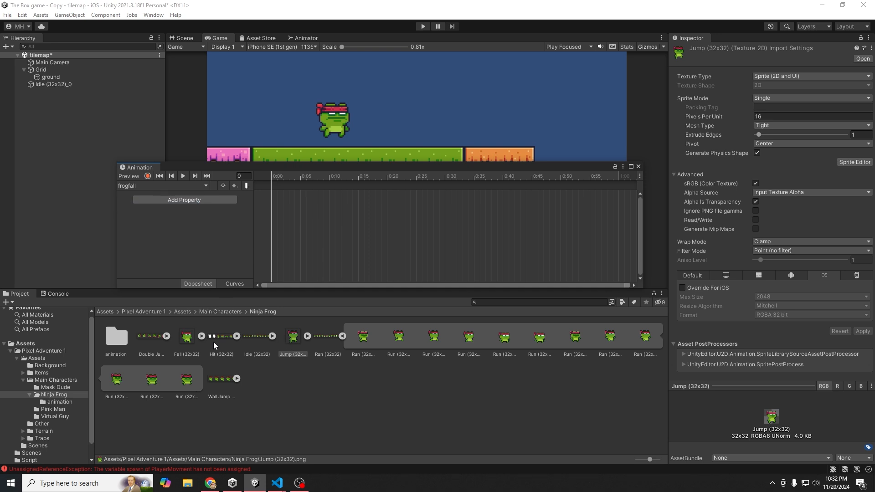
left_click_drag(186, 344, 282, 198)
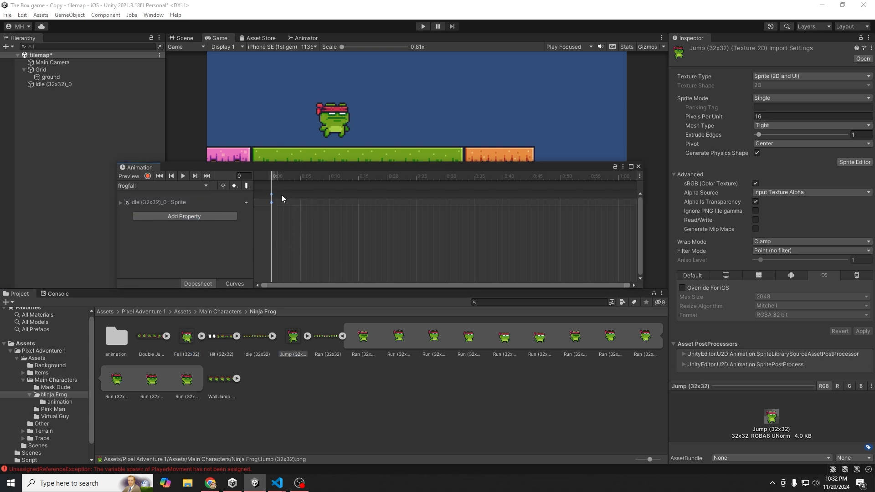
left_click(155, 202)
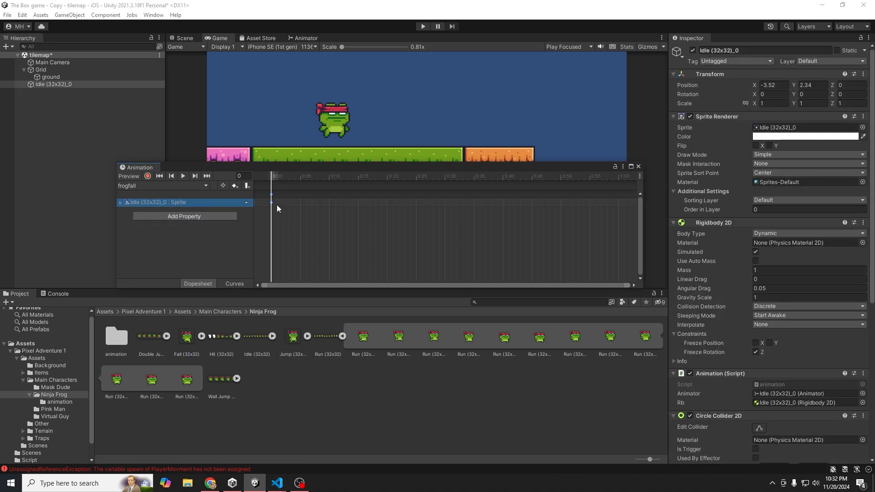
- Check both frogjump and frogfall clips, then close the Animation window
left_click(133, 185)
left_click(144, 215)
left_click(137, 185)
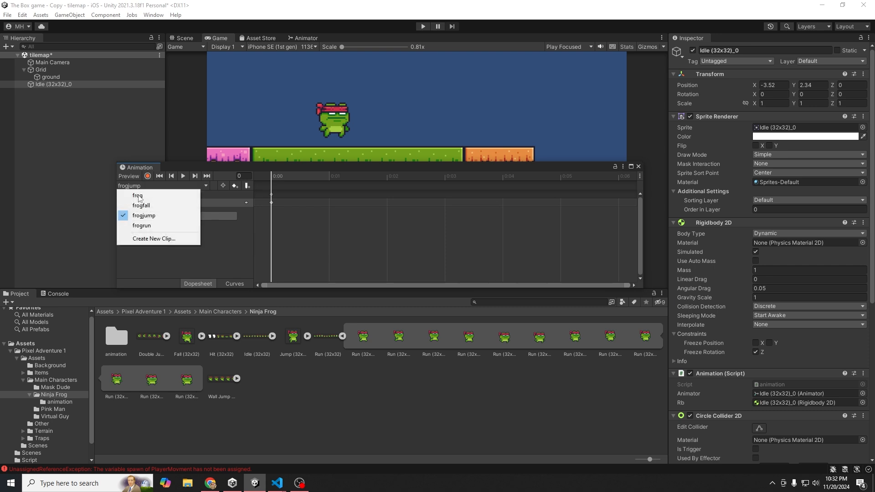
left_click(141, 206)
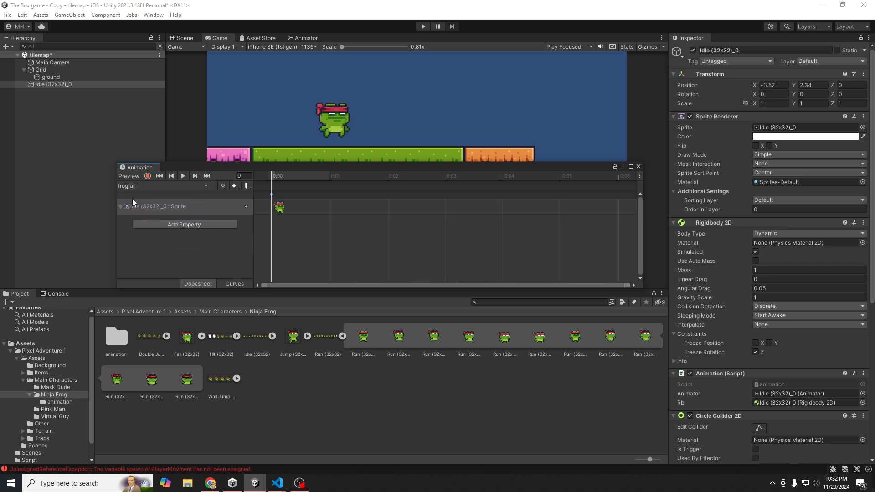
left_click(155, 185)
left_click(192, 215)
left_click(638, 167)
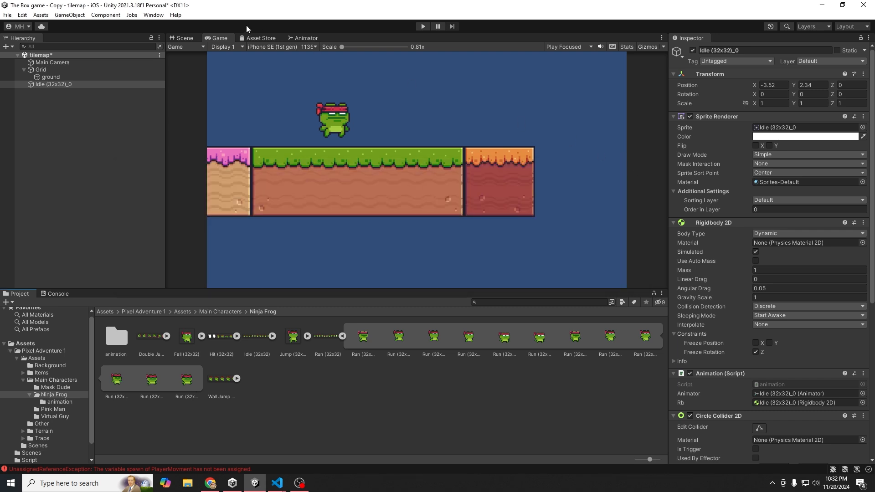
- Show the Animator graph and close the Asset Store tab
left_click(293, 37)
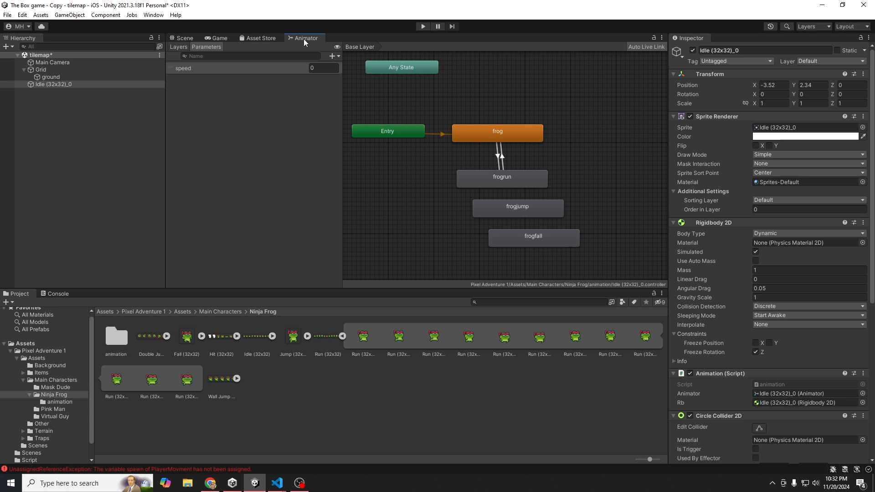
right_click(273, 37)
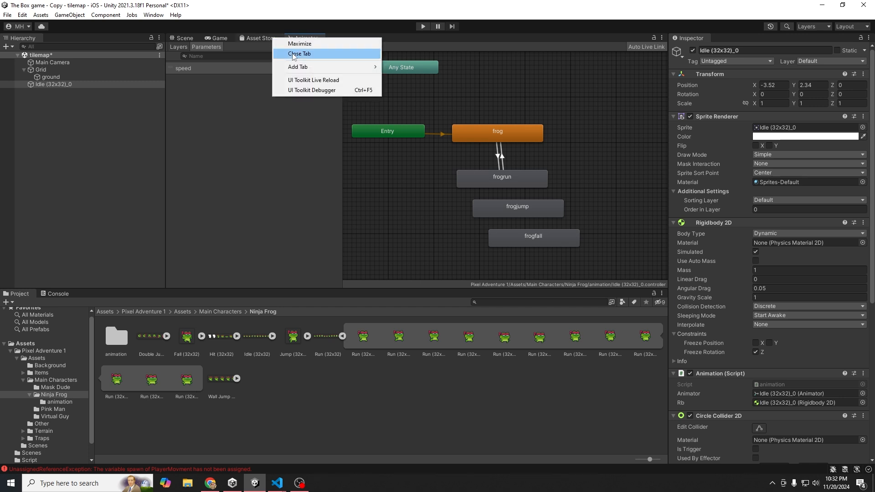
left_click(291, 54)
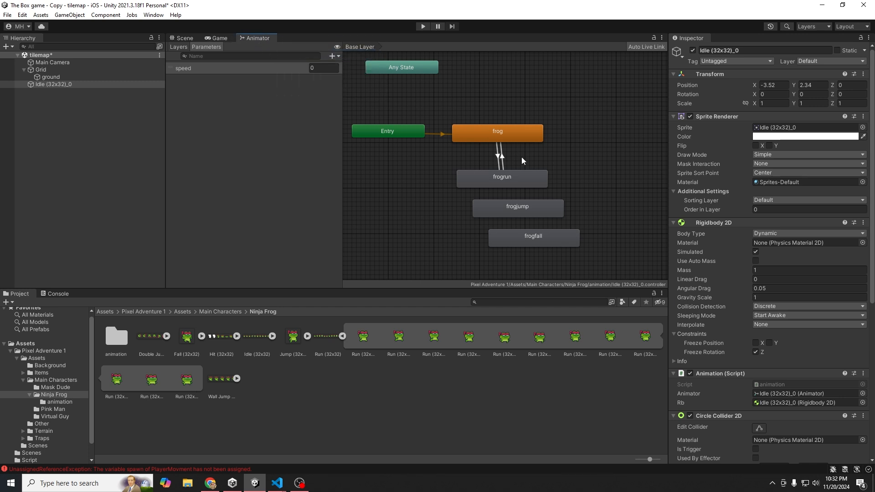
- Arrange frogjump and frogfall side by side with Any State moved down near them
left_click_drag(537, 210, 455, 215)
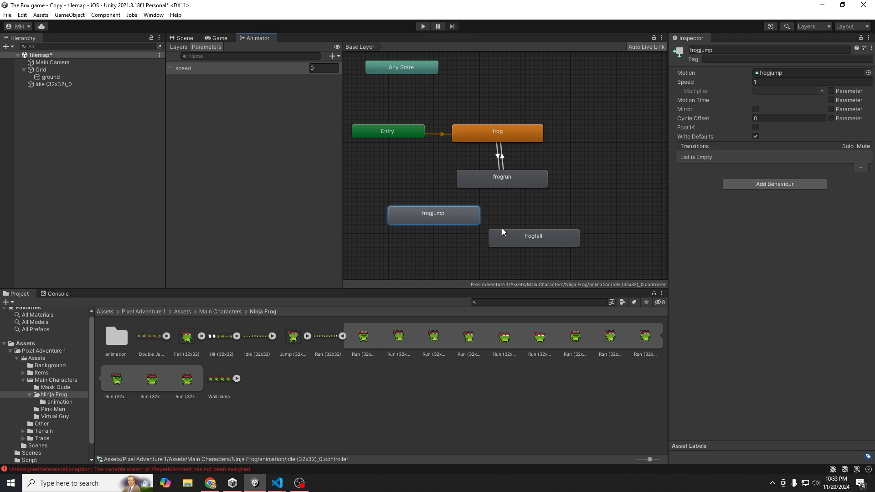
left_click_drag(503, 232, 542, 213)
left_click_drag(404, 69, 390, 183)
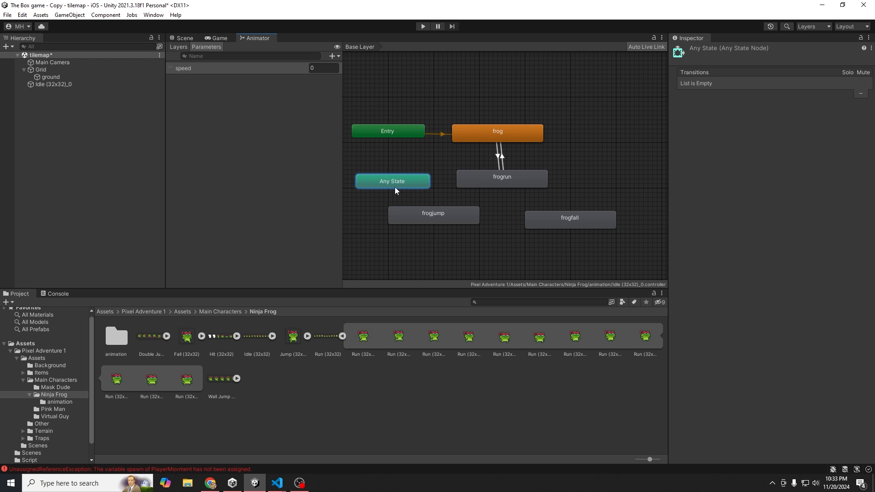
- Make transitions from Any State to frogjump and to frogfall
right_click(395, 187)
left_click(424, 185)
left_click(408, 213)
right_click(408, 185)
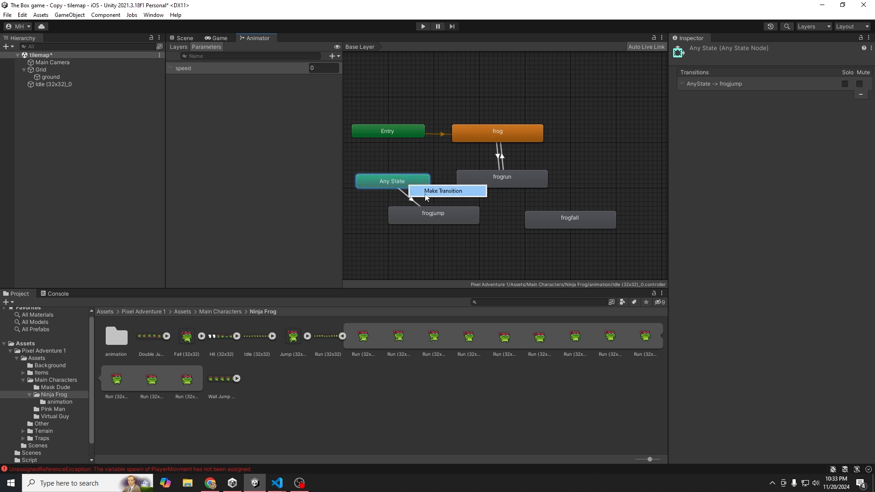
left_click(438, 191)
left_click(562, 218)
- Move frogjump and frogfall below Any State and inspect both new transitions' settings
left_click_drag(448, 213, 411, 235)
left_click_drag(565, 222, 534, 228)
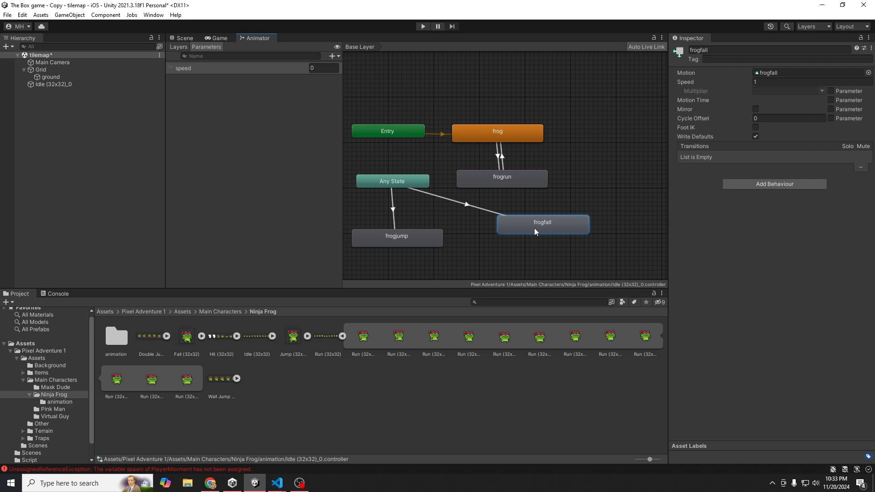
left_click(394, 223)
left_click(674, 146)
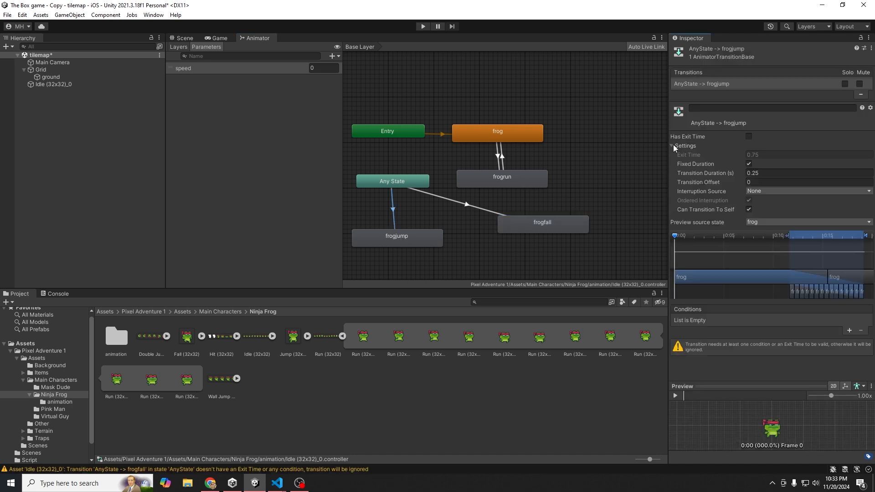
double_click(756, 173)
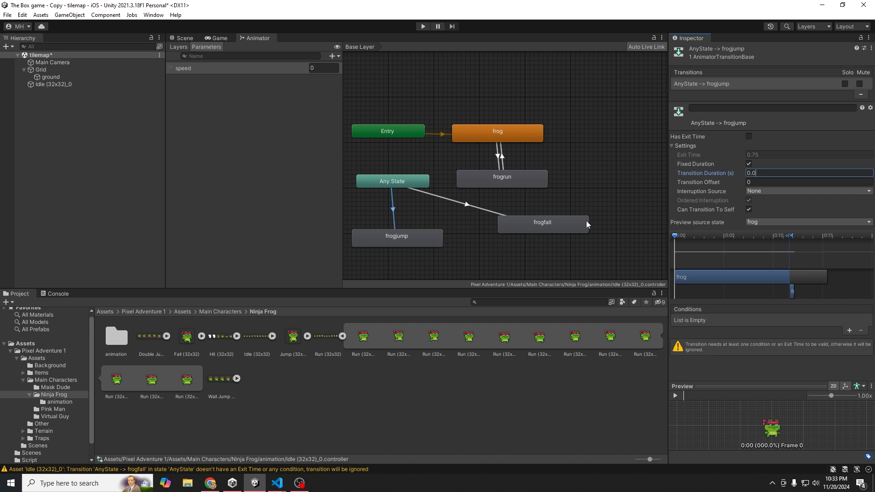
left_click(480, 208)
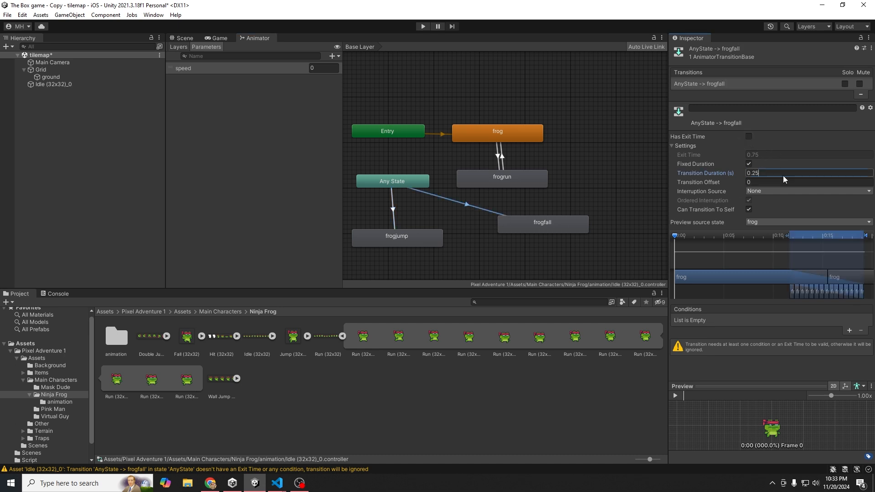
left_click(480, 246)
left_click(428, 242)
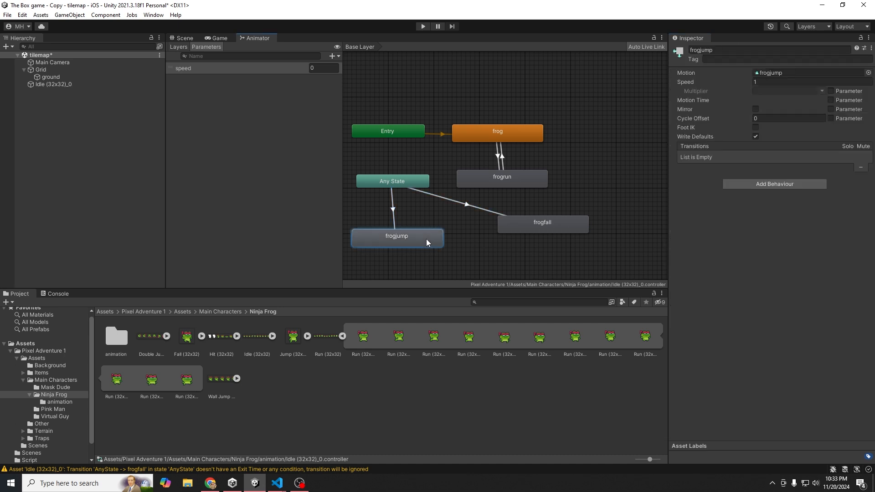
- Add a Float parameter named 'jumping' to the Ninja Frog Animator, below speed
left_click(223, 165)
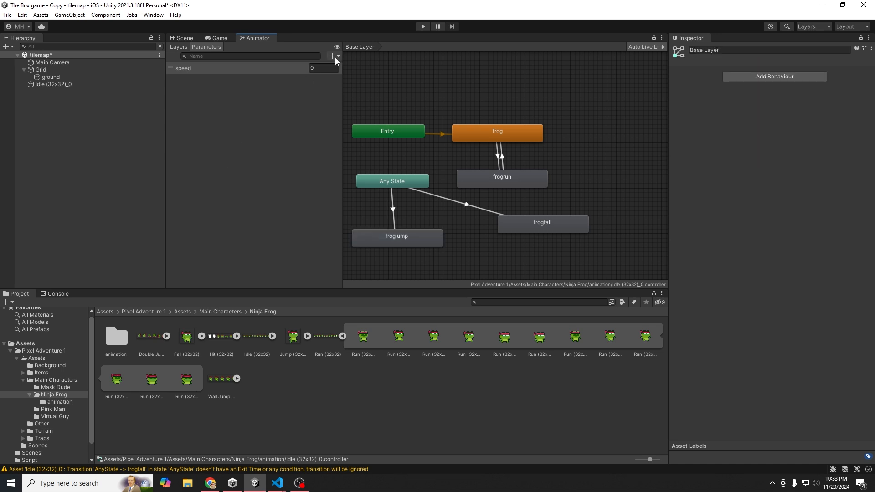
left_click(335, 57)
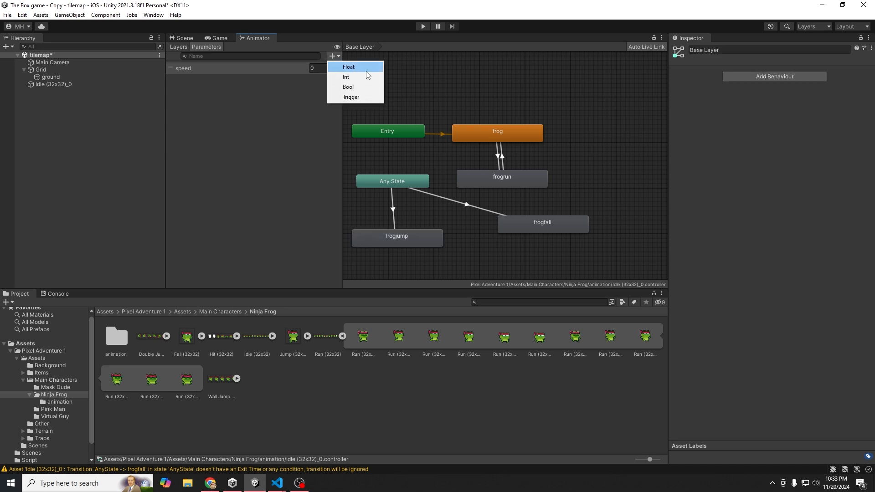
left_click(367, 73)
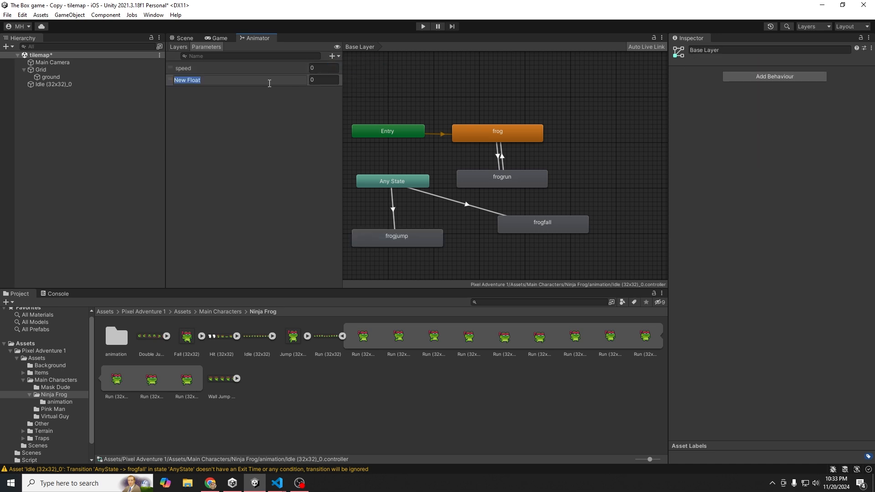
type("jumping")
key("Return")
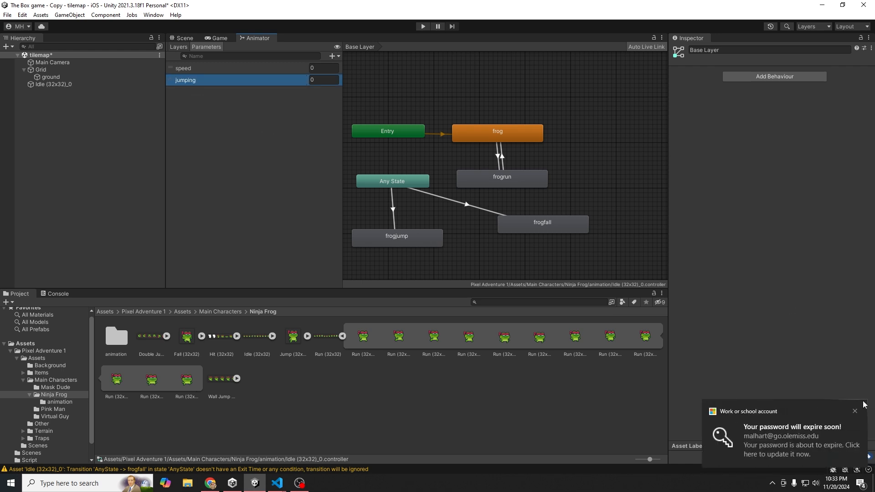
left_click(855, 411)
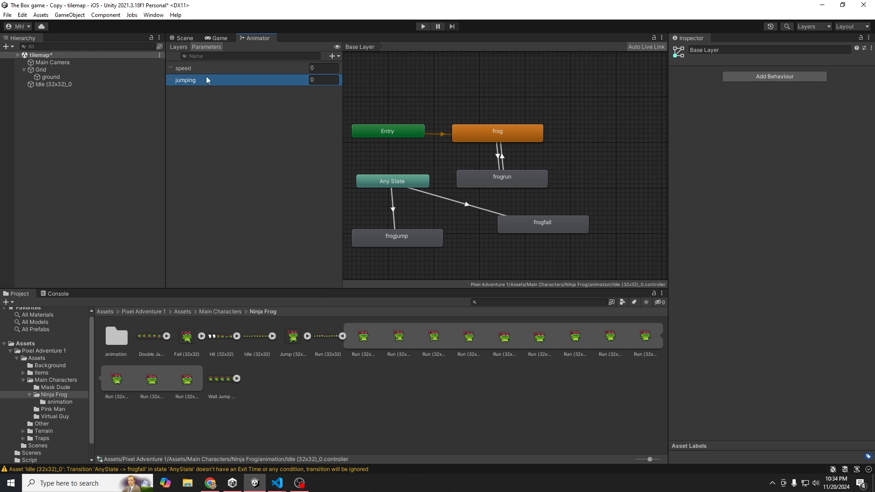
- In animation.cs, add a line after the speed SetFloat call reading animator.SetFloat("jumping",)
left_click(278, 487)
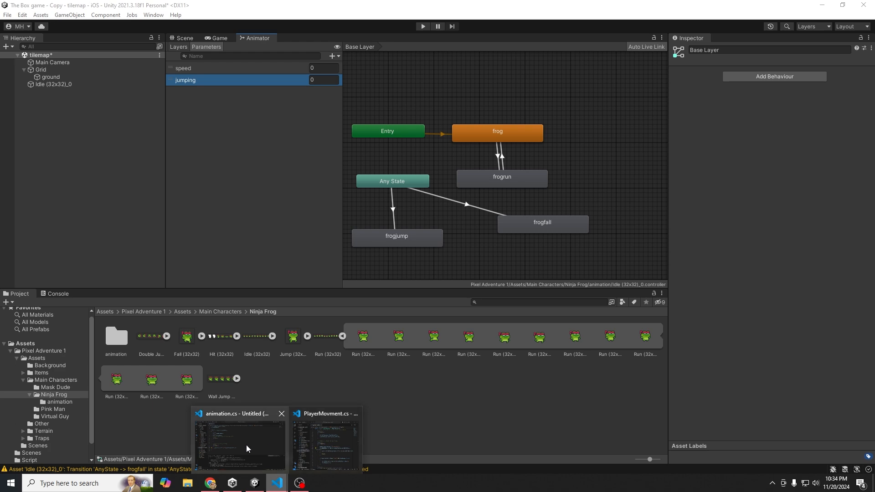
left_click(247, 445)
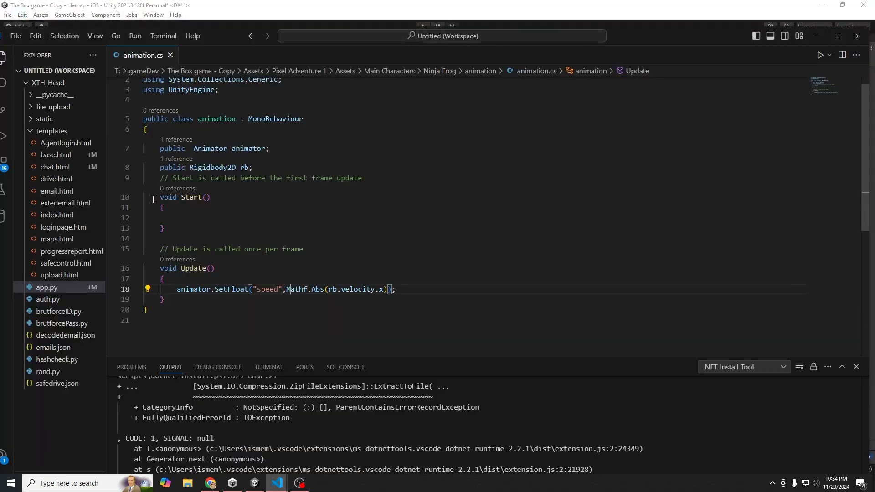
left_click(401, 291)
key("Return")
key("Tab")
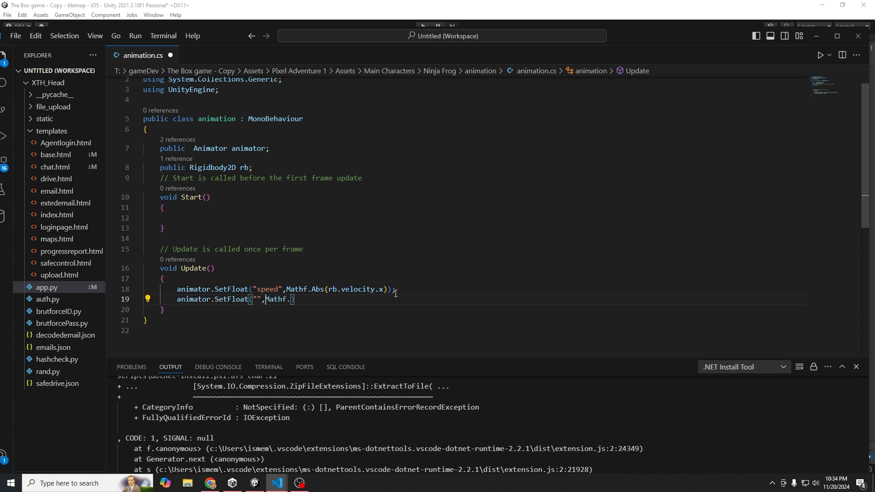
key("BackSpace")
key("BackSpace")
key("BackSpace")
key("BackSpace")
key("BackSpace")
key("BackSpace")
type("jumping")
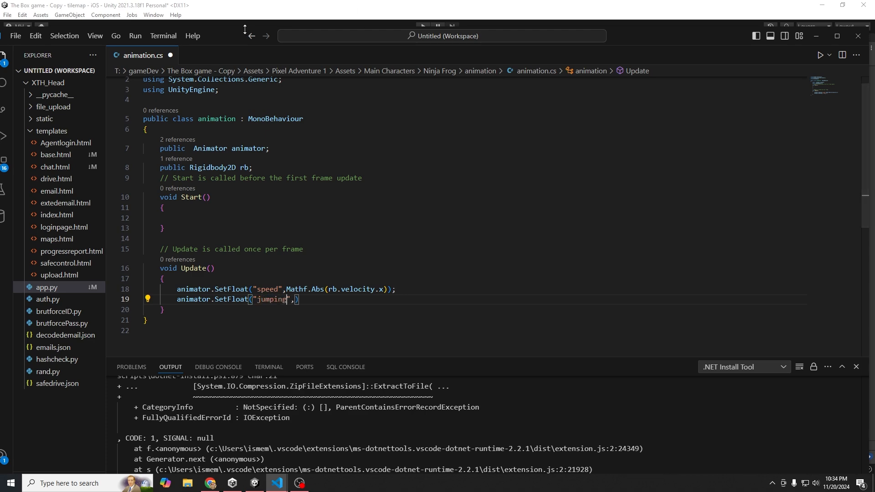
left_click(254, 482)
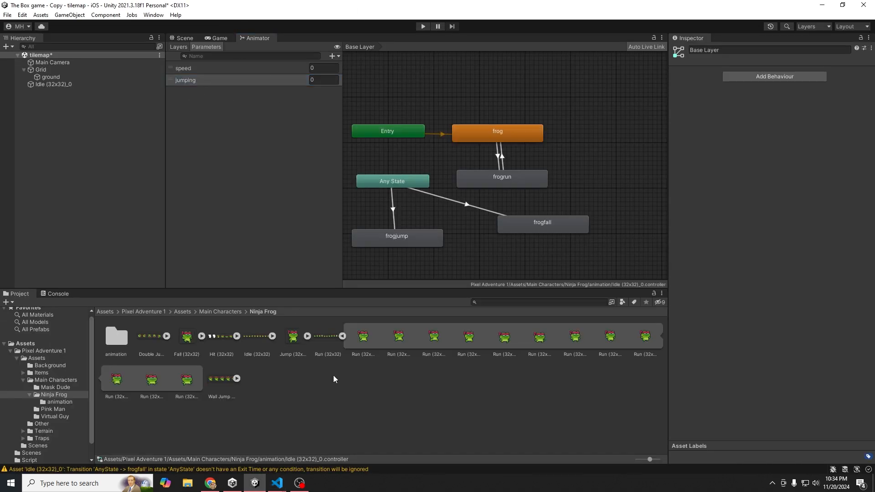
mouse_move(277, 483)
left_click(259, 443)
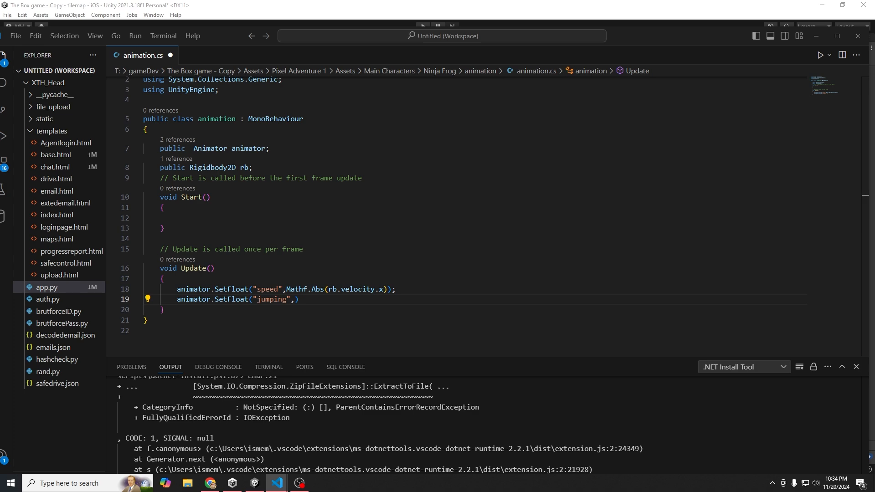
- Review PlayerMovment.cs's AddForce jump line and the velocity.y usage without editing
key("alt+Tab")
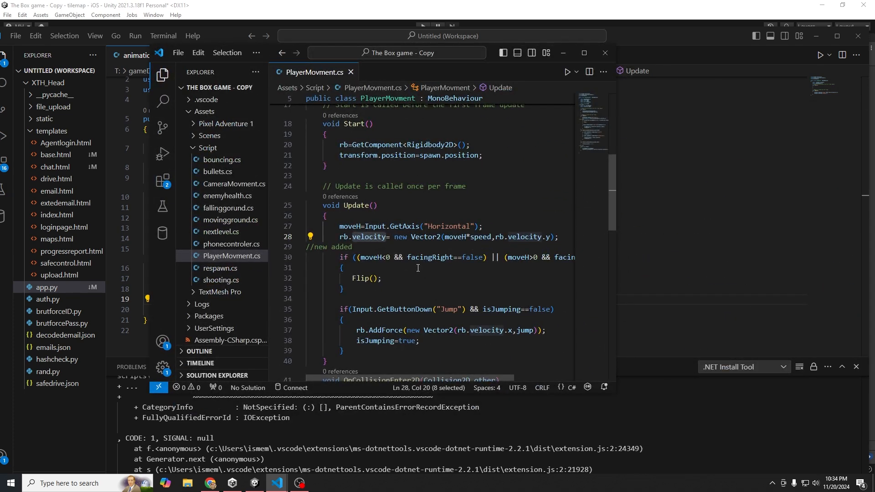
scroll(418, 268, "down", 2)
left_click(448, 285)
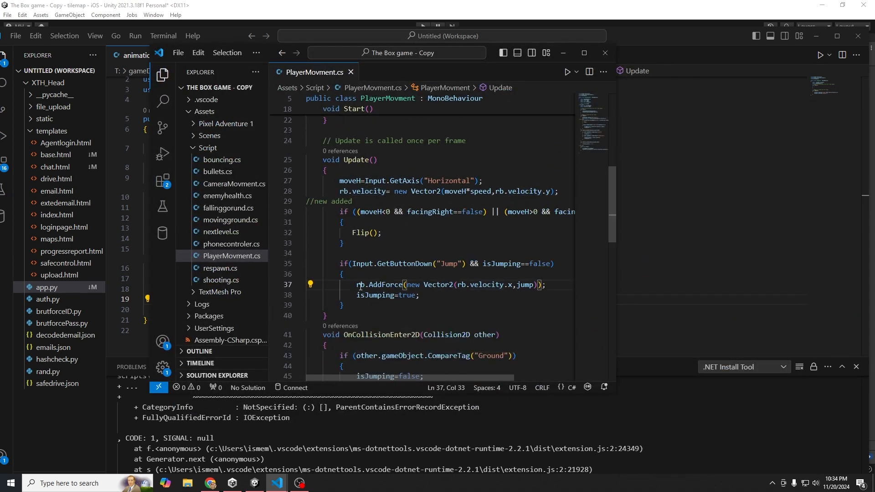
double_click(378, 286)
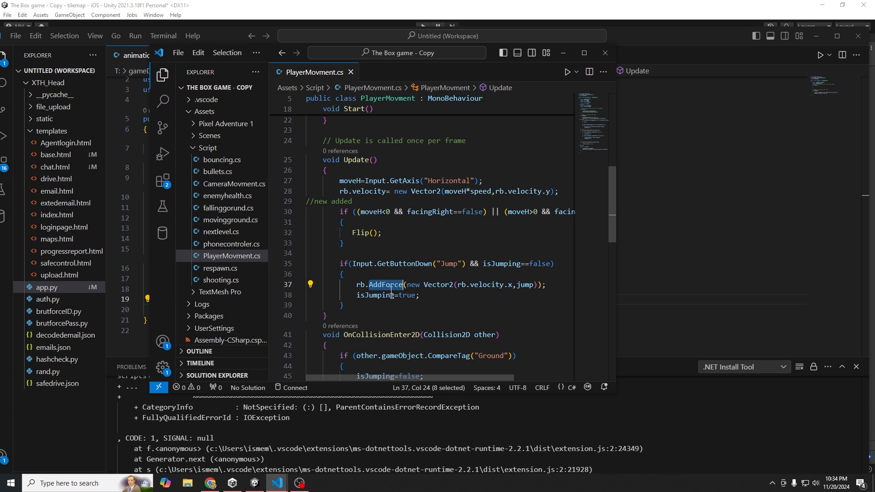
scroll(392, 290, "down", 2)
double_click(520, 239)
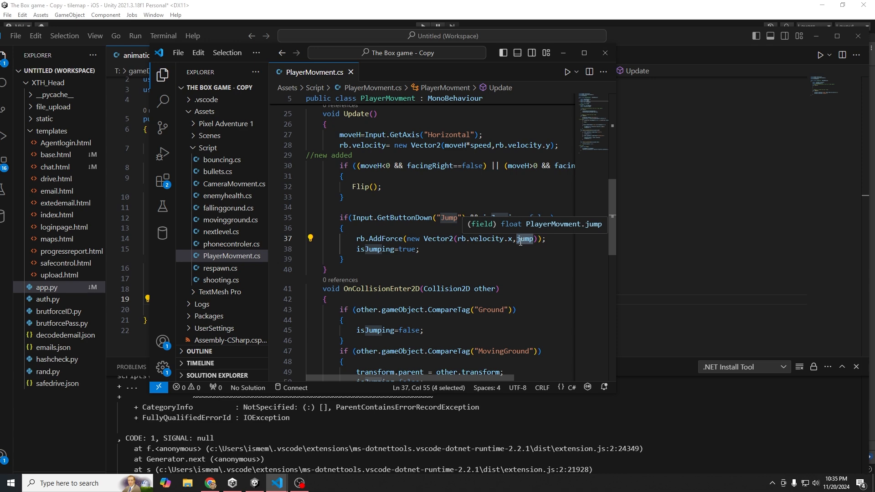
left_click_drag(504, 146, 552, 147)
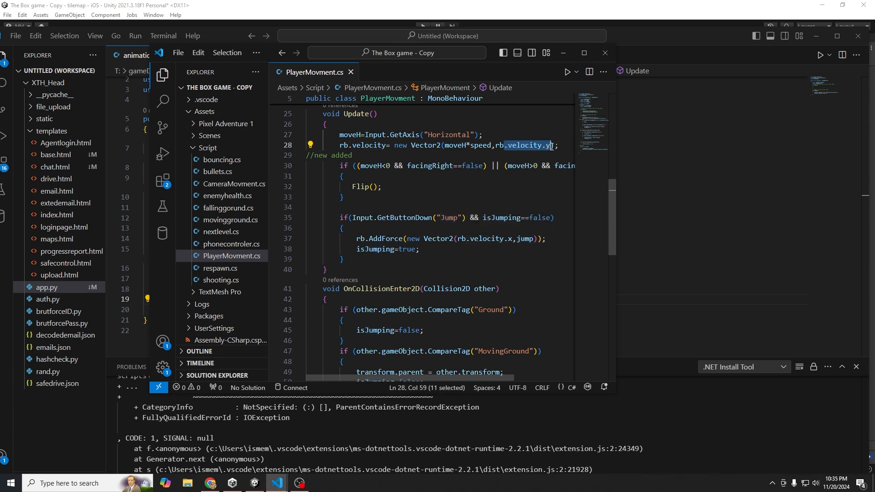
- Bring Unity forward, then move the PlayerMovment.cs window aside
left_click(371, 20)
mouse_move(279, 484)
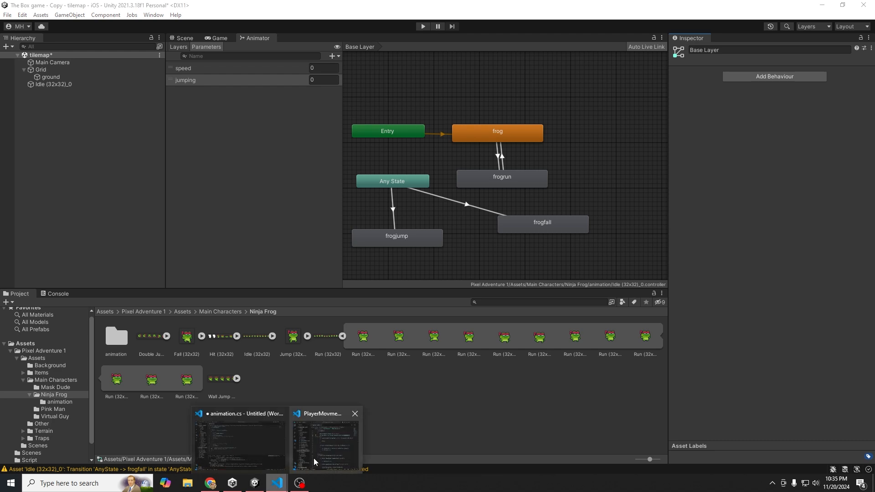
left_click(314, 458)
left_click_drag(268, 48, 308, 48)
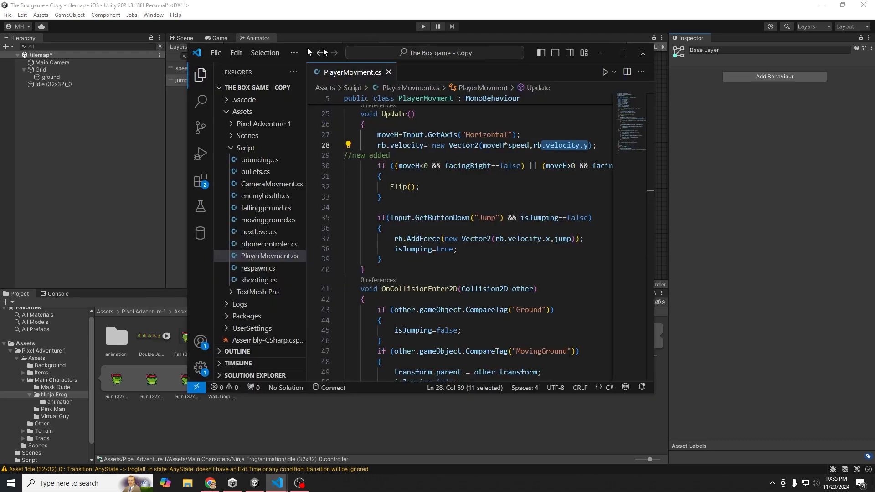
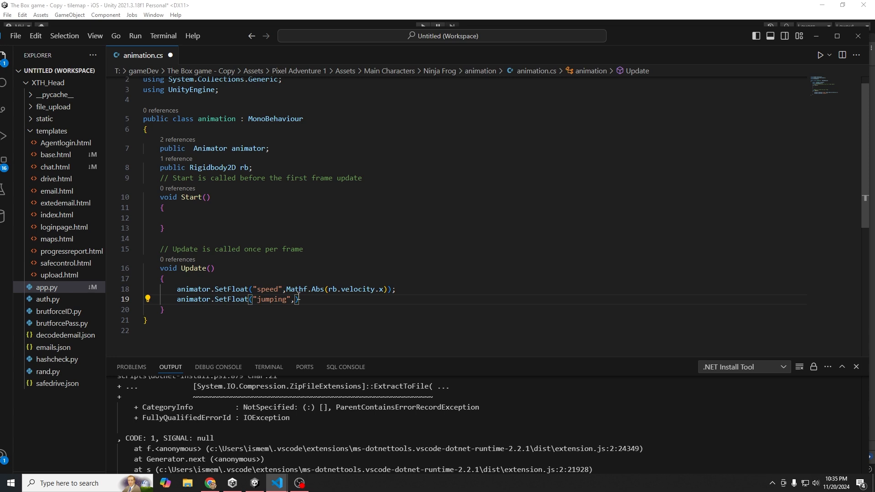
- Pass rb.velocity.y as the value in the "jumping" SetFloat call on line 19
type("rb.velocity.y);")
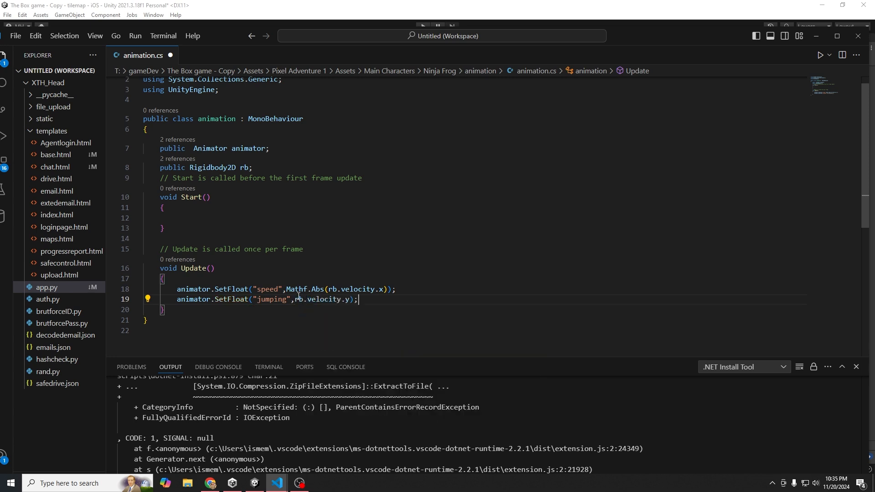
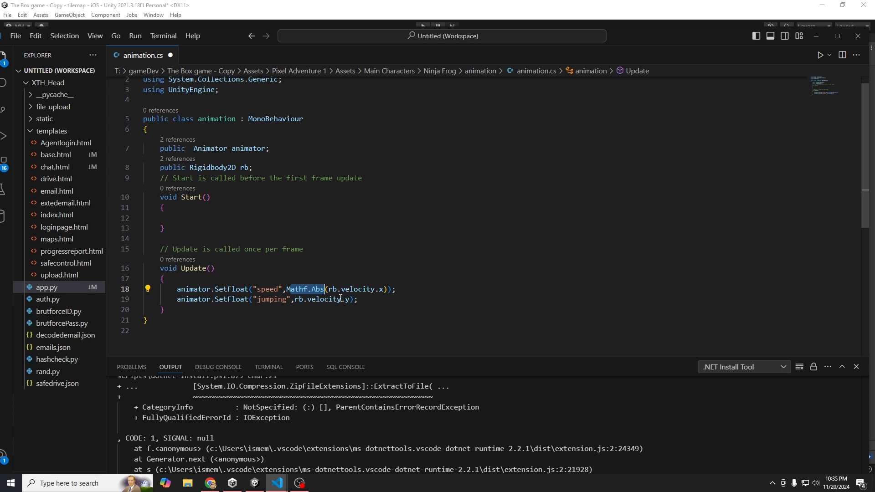
- Save animation.cs with its speed and jumping updates, then return to the Unity editor
key("ctrl+s")
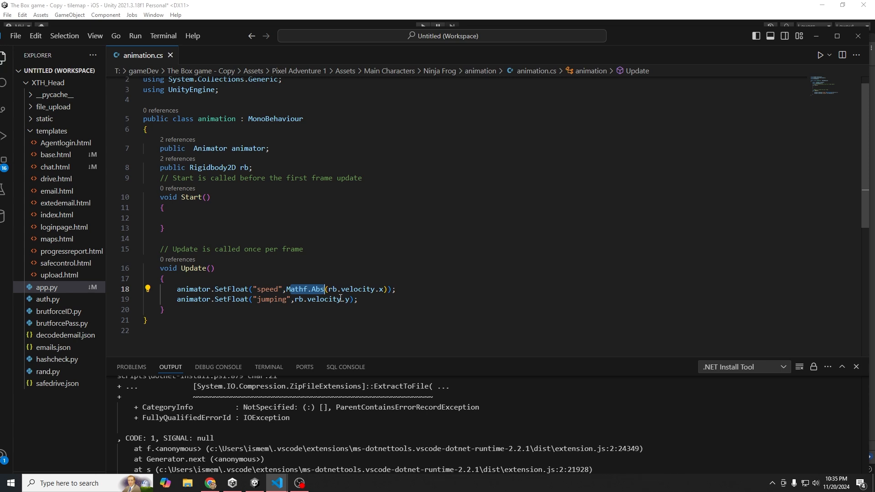
left_click(275, 4)
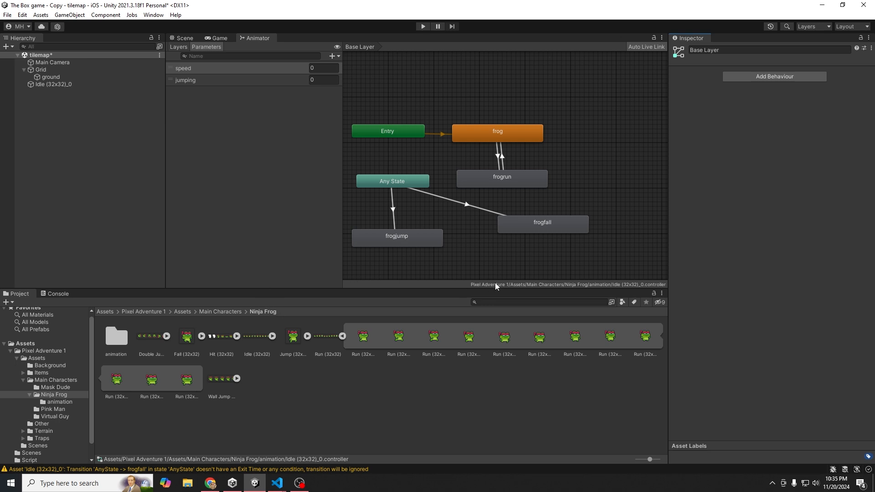
- Create a new transition from the frogjump state to frogfall
left_click(388, 245)
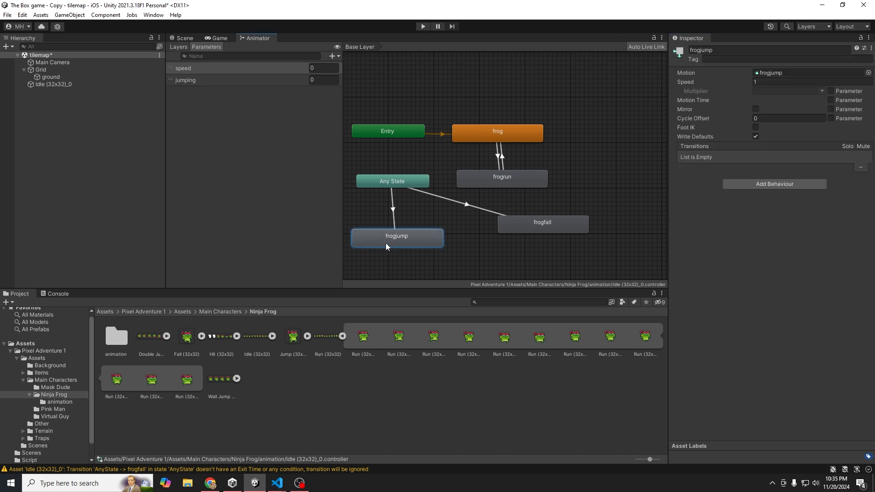
right_click(424, 244)
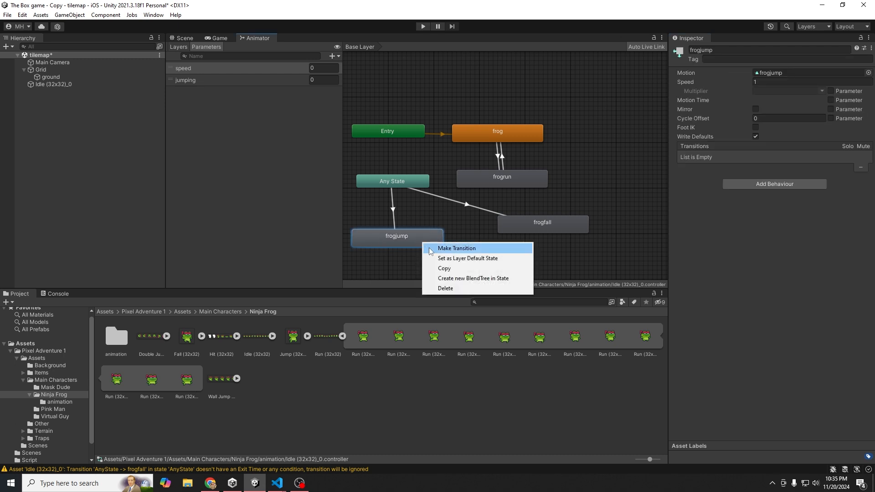
left_click(456, 248)
left_click(522, 230)
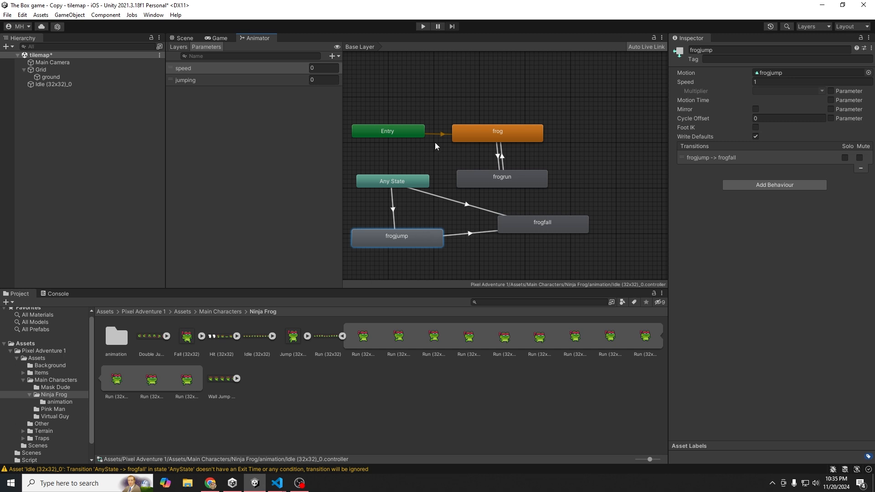
- Turn off Has Exit Time and set Transition Duration to 0 on frogjump→frogfall
left_click(477, 234)
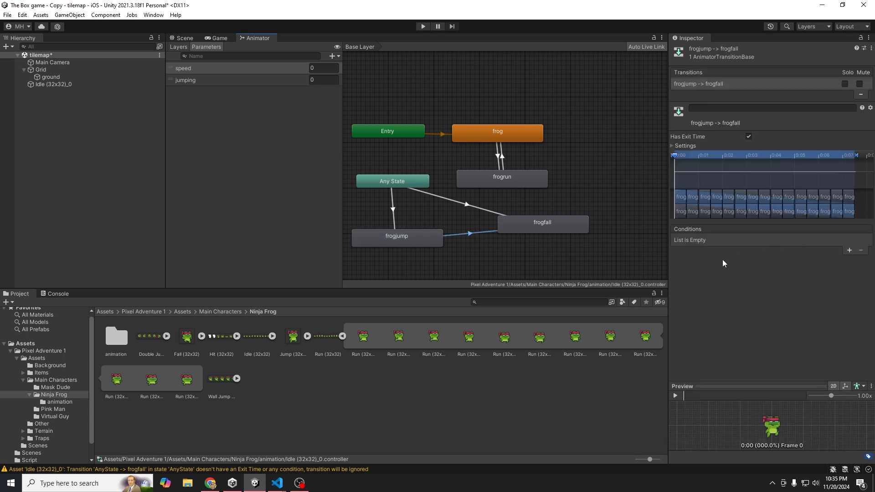
left_click(749, 137)
left_click(673, 146)
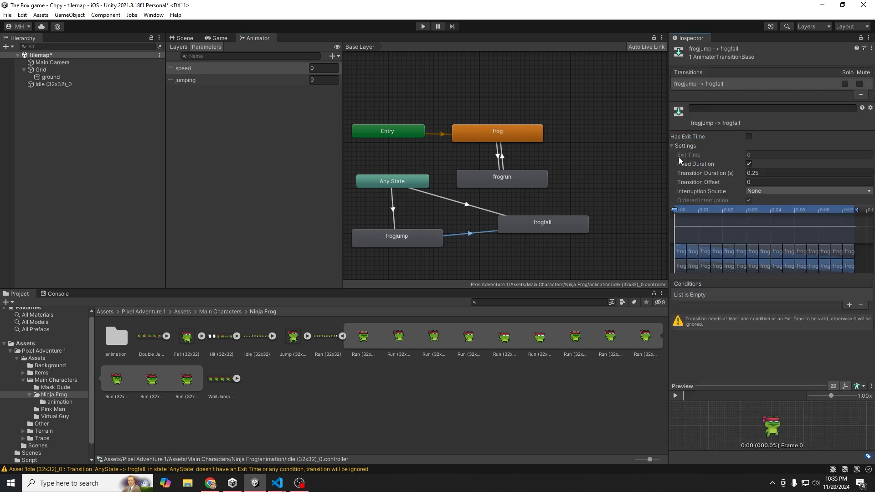
double_click(755, 173)
key("BackSpace")
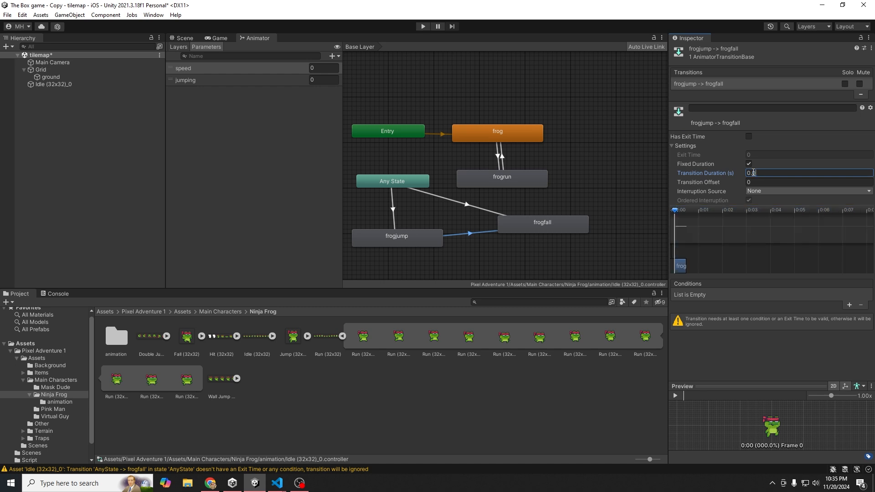
key("BackSpace")
left_click(394, 216)
left_click(496, 213)
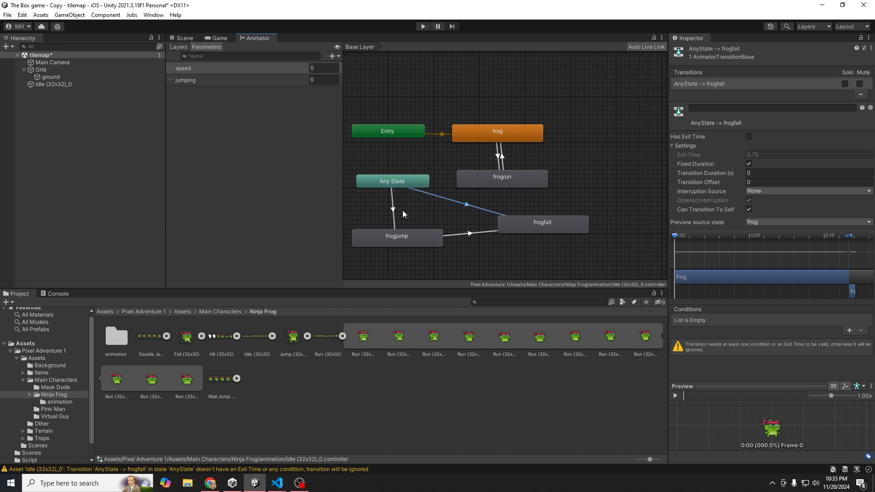
left_click(393, 211)
- Give the AnyState→frogjump transition the condition jumping Greater 0
left_click(849, 332)
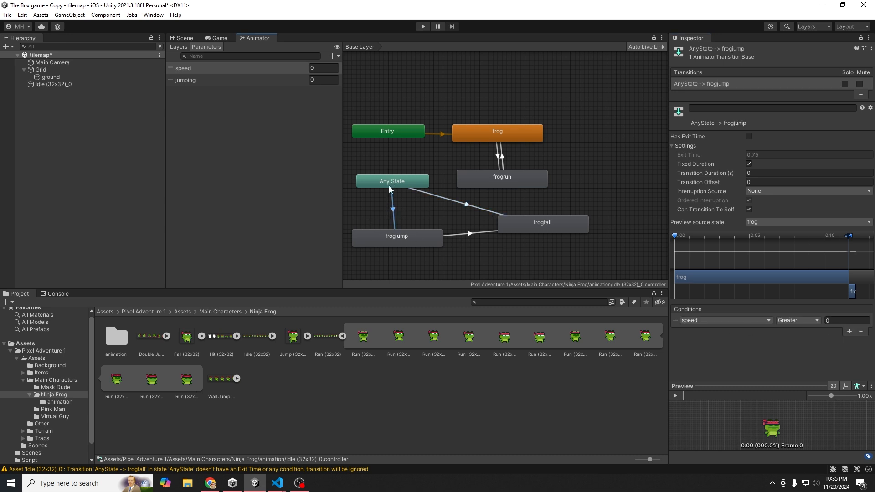
left_click(741, 319)
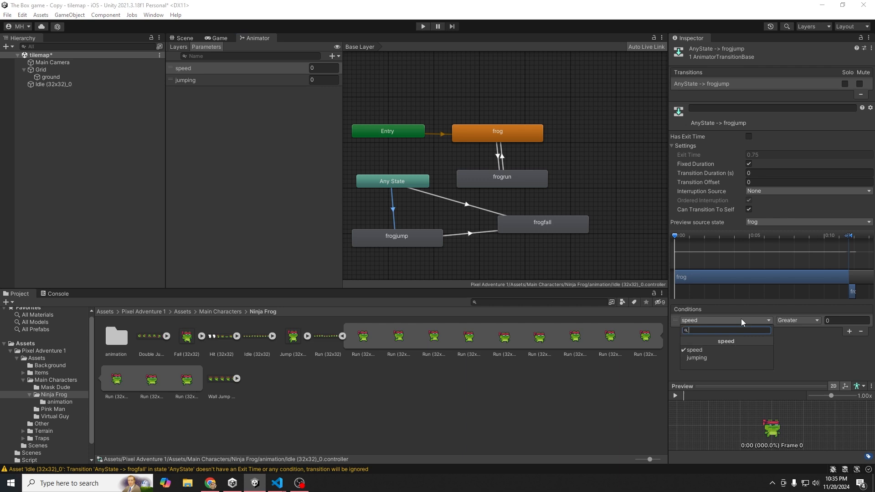
left_click(704, 352)
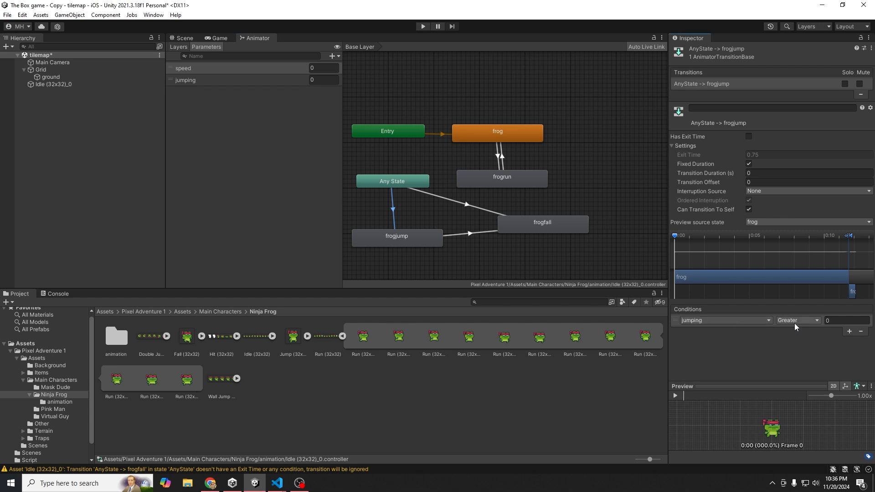
left_click(829, 322)
- Give the AnyState→frogfall transition the condition jumping Less 0
left_click(459, 234)
left_click(443, 199)
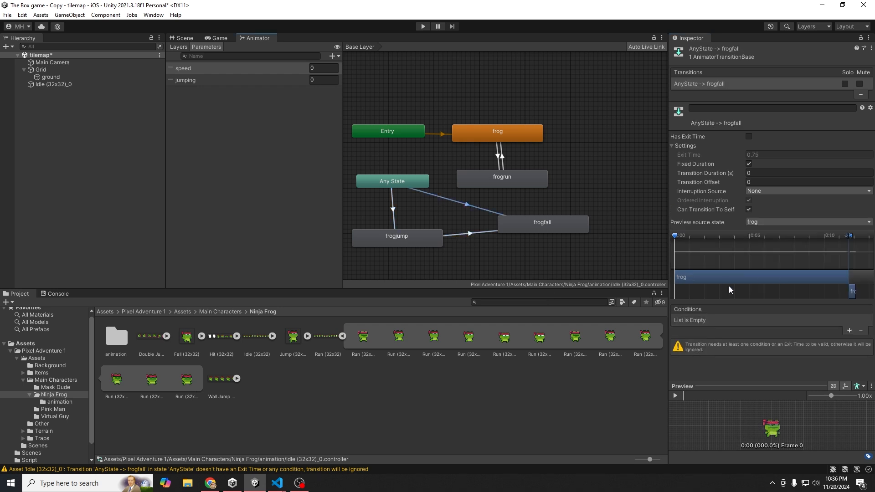
left_click(849, 330)
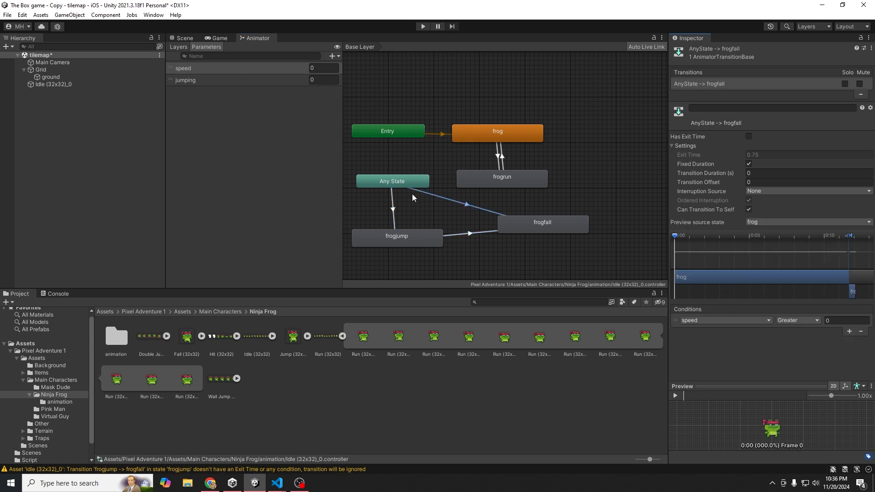
left_click(745, 320)
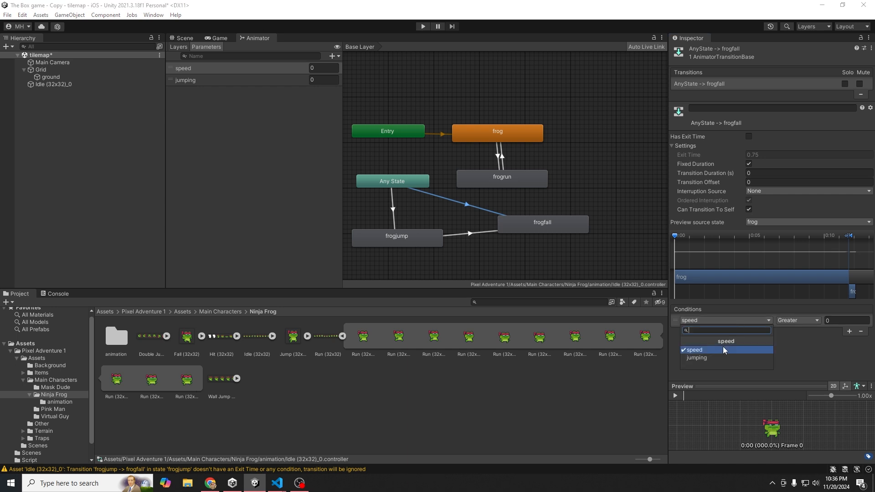
left_click(720, 349)
left_click(801, 321)
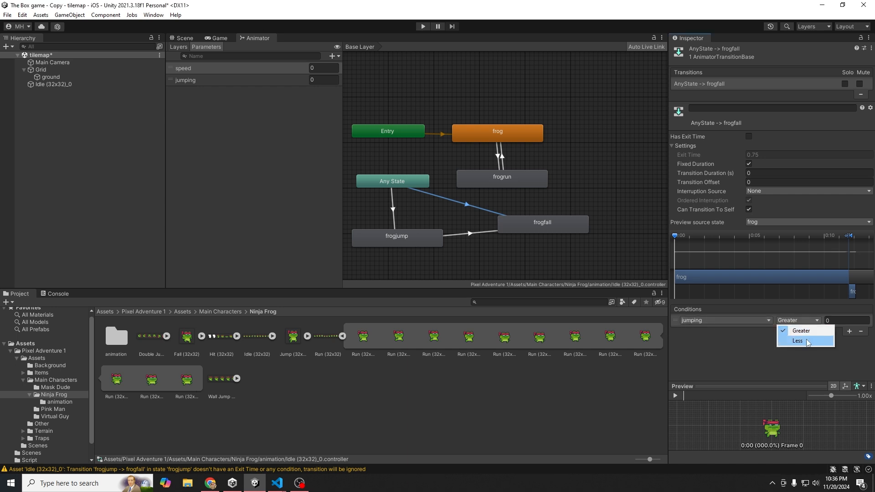
left_click(807, 341)
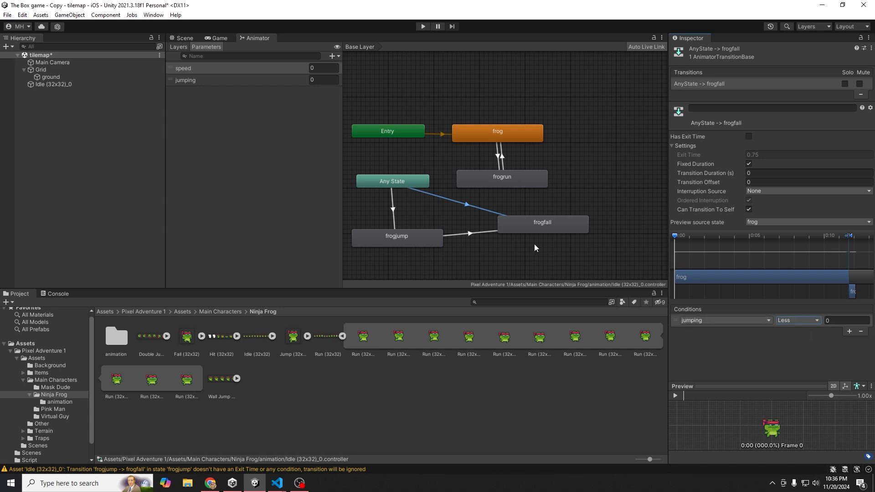
- Give the frogjump→frogfall transition the condition jumping Less 0
left_click(483, 232)
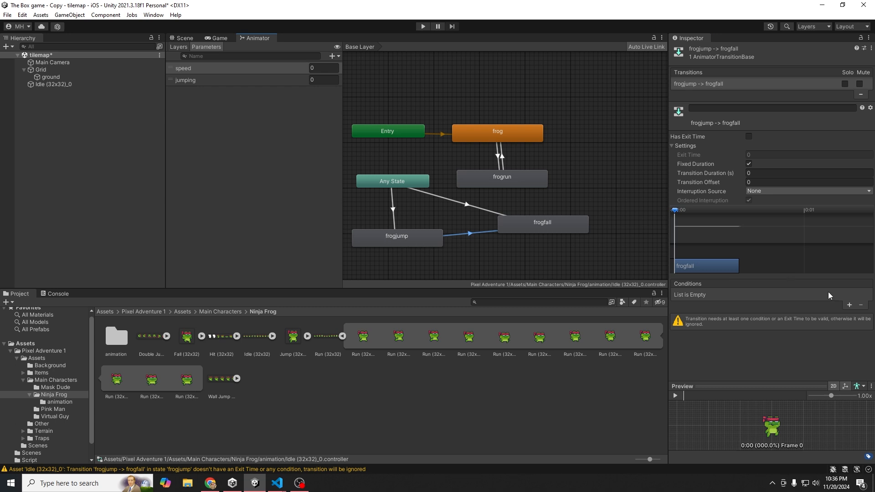
left_click(848, 304)
left_click(741, 295)
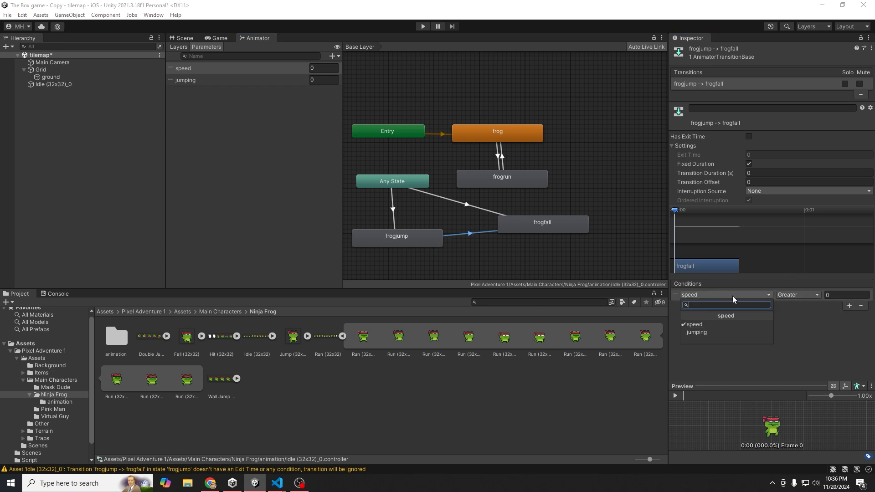
left_click(699, 333)
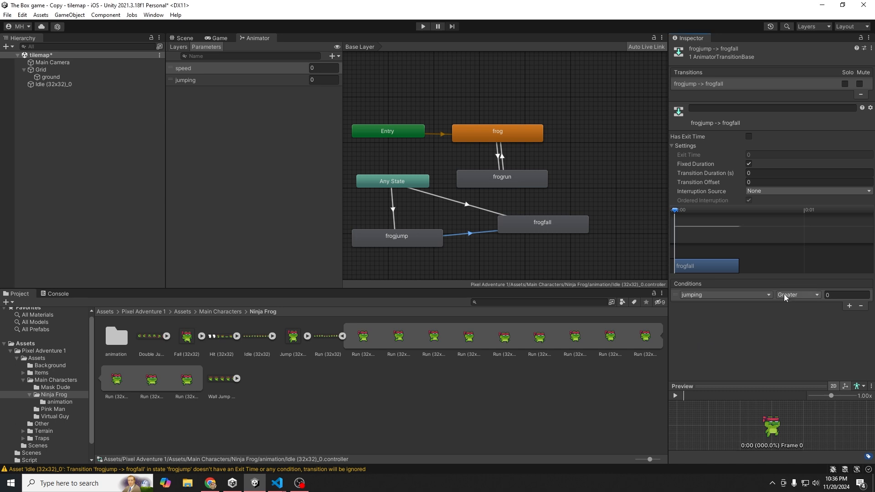
left_click(784, 294)
left_click(798, 316)
- Switch to the Scene view and enter Play mode
left_click(214, 39)
left_click(258, 38)
left_click(219, 38)
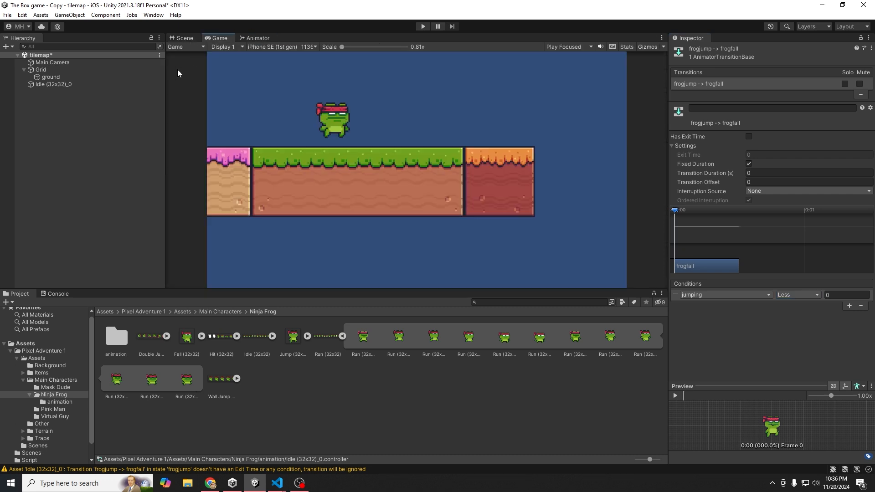
left_click(185, 38)
left_click(423, 26)
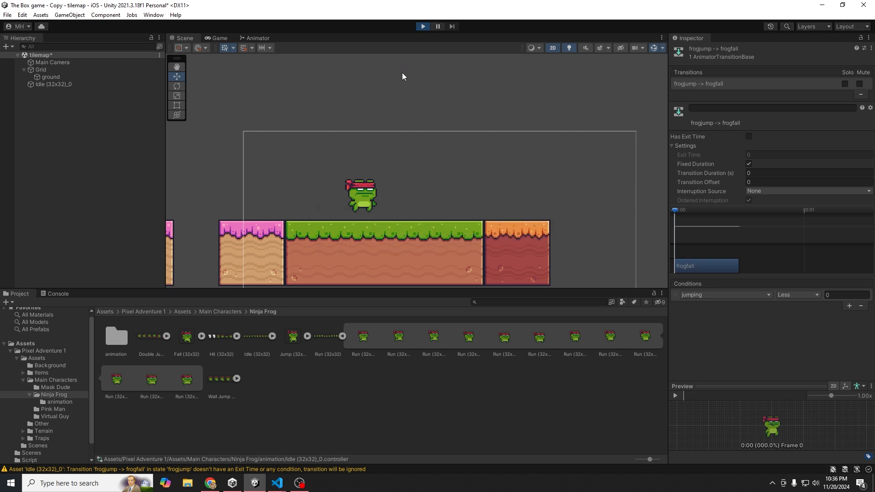
- Run the Ninja Frog left and right and jump to check its animations
key("Right")
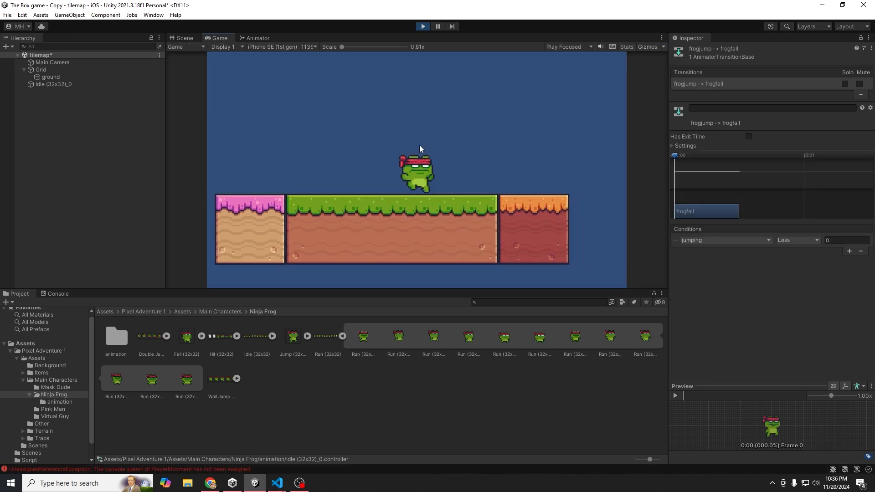
key("Left")
key("Right")
key("space")
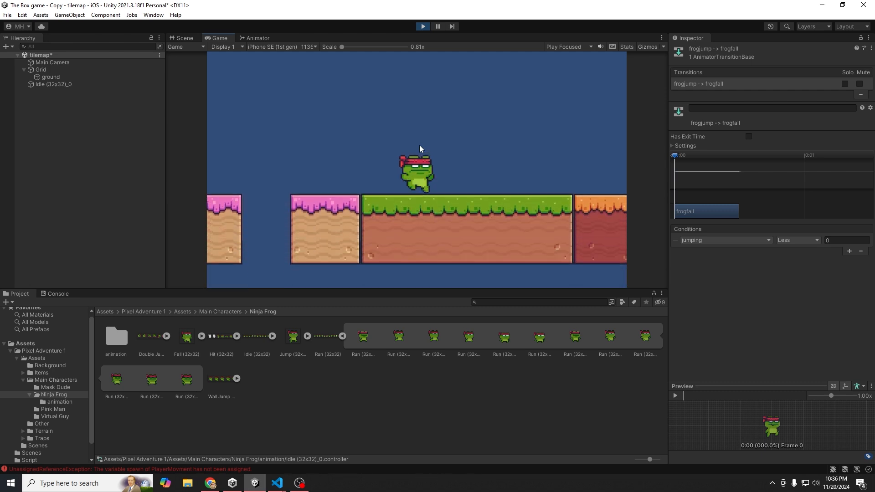
key("Right")
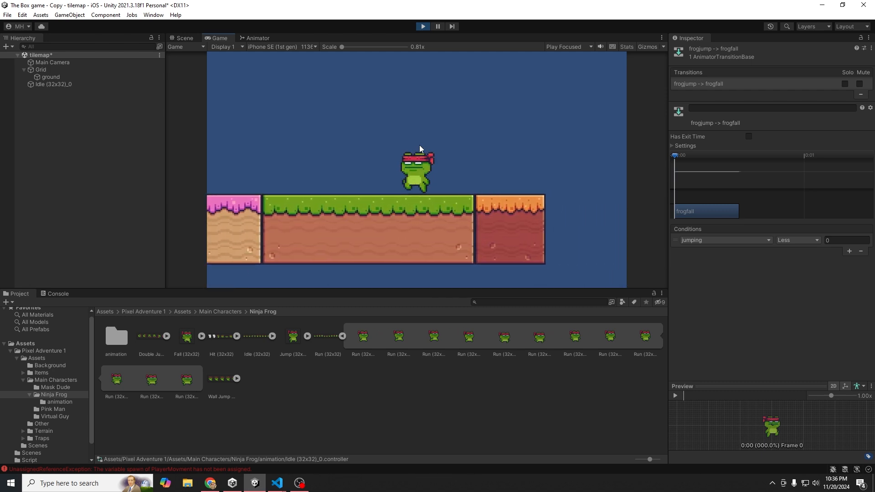
key("Left")
key("Right")
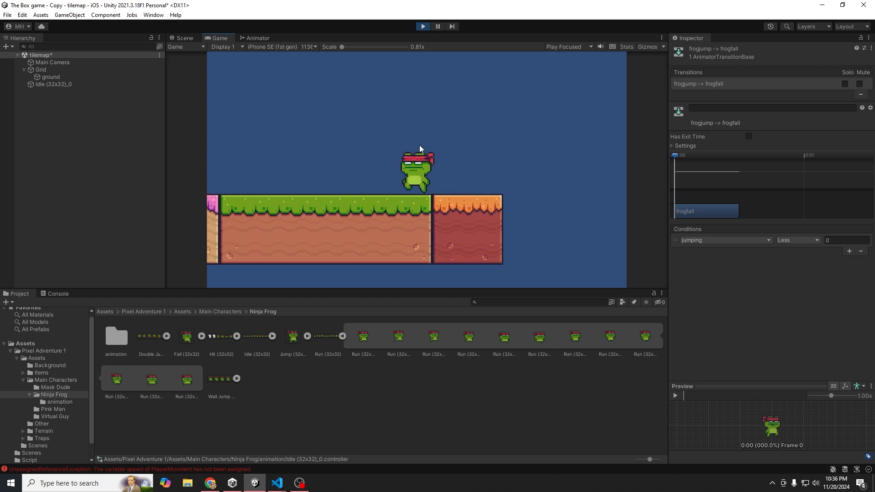
key("Left")
key("Right")
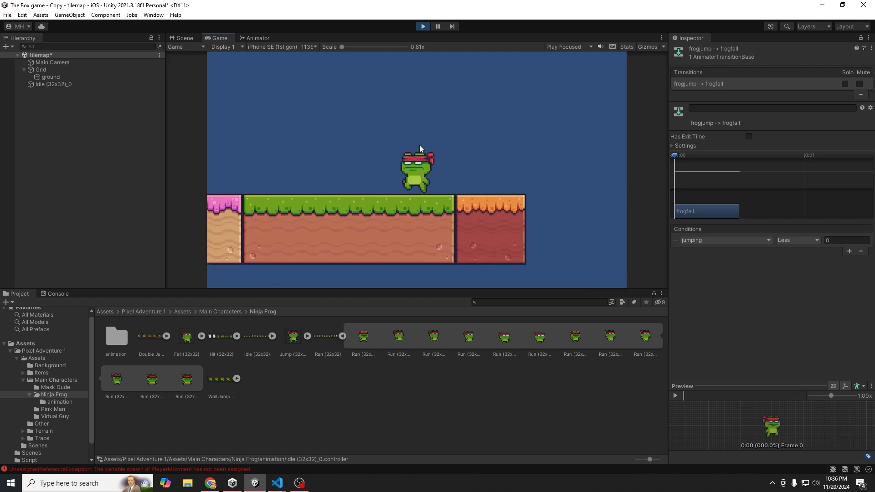
key("Left")
key("Left")
key("Right")
key("Left")
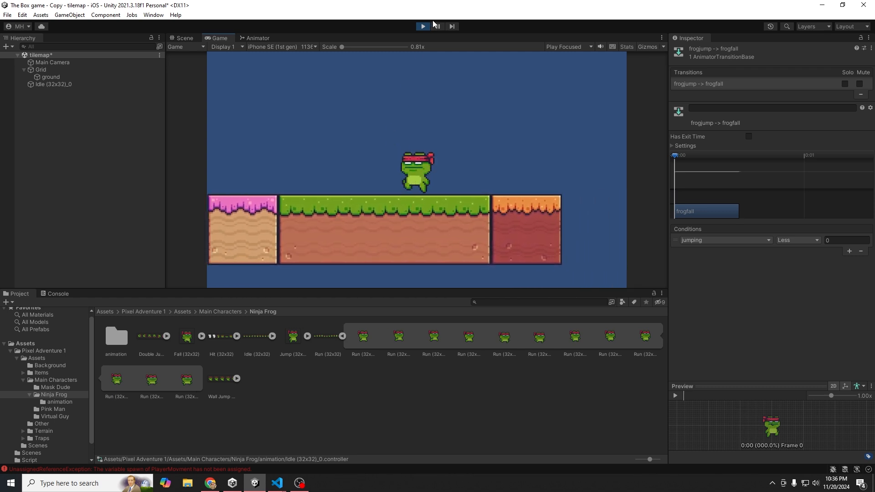
- Stop Play mode and add Animator transitions from frogfall to frogrun and to frog
left_click(424, 26)
left_click(262, 38)
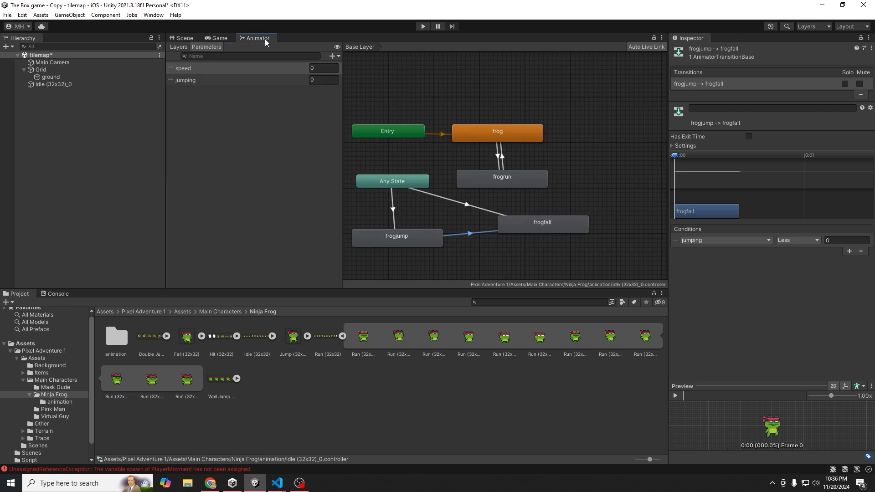
left_click_drag(527, 224, 504, 237)
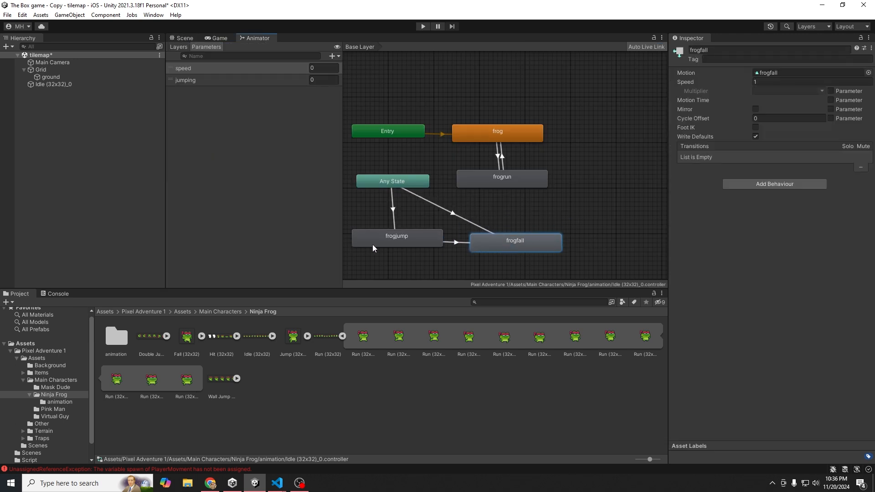
right_click(500, 243)
left_click(522, 249)
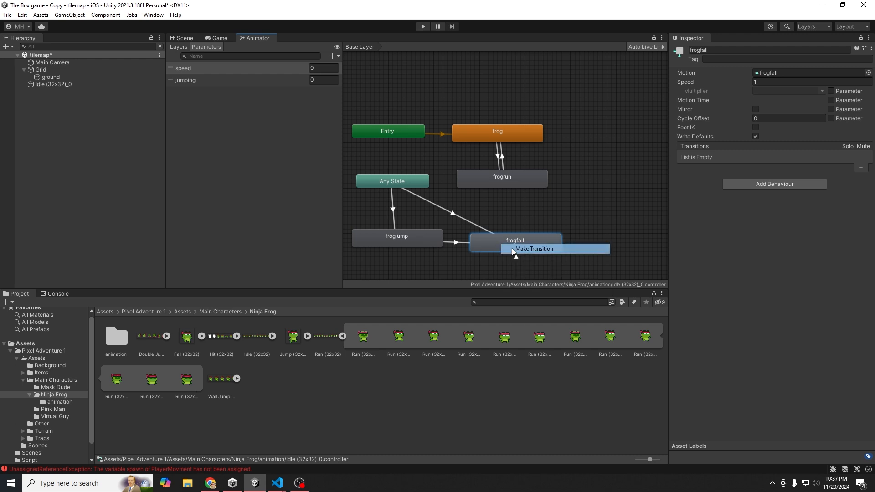
left_click(471, 184)
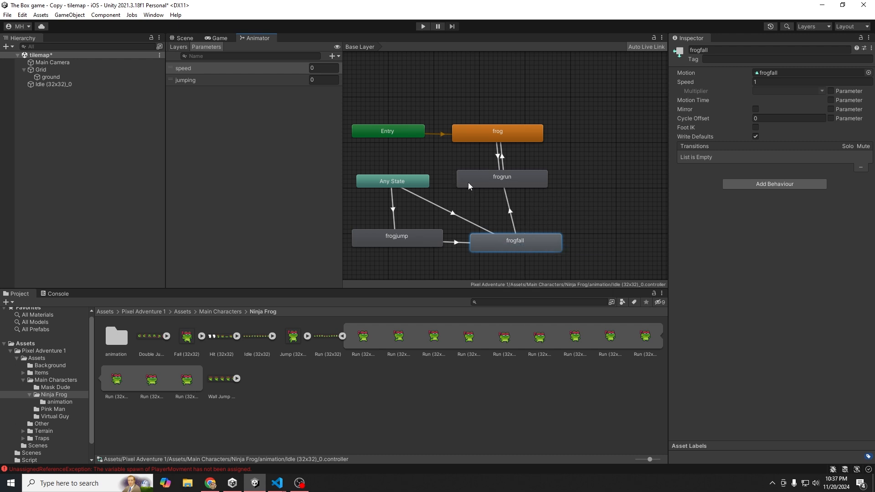
left_click(492, 180)
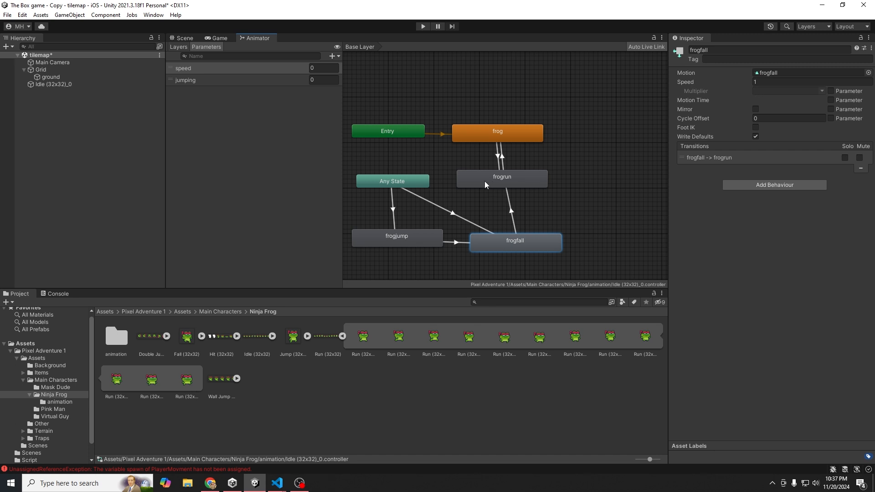
left_click_drag(485, 181, 595, 176)
right_click(505, 241)
left_click(519, 247)
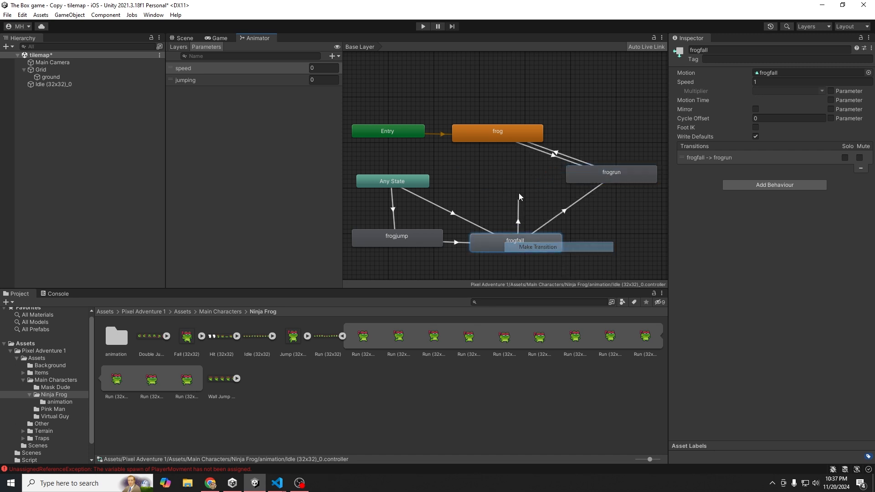
left_click(488, 136)
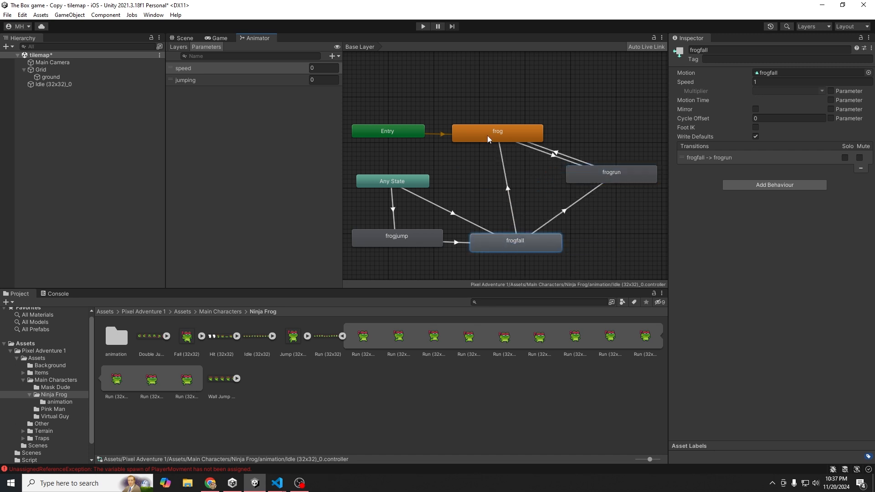
- Give frogfall→frog no exit time and a Transition Duration of 0
left_click(513, 211)
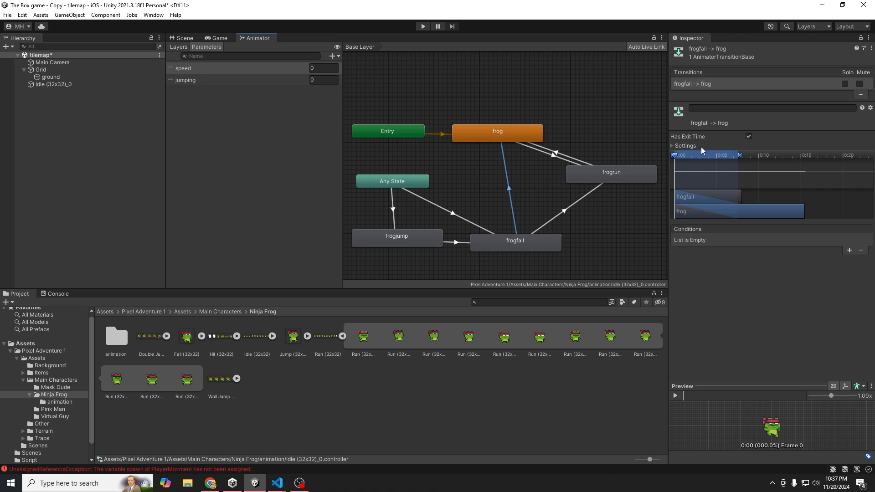
left_click(749, 136)
left_click(673, 146)
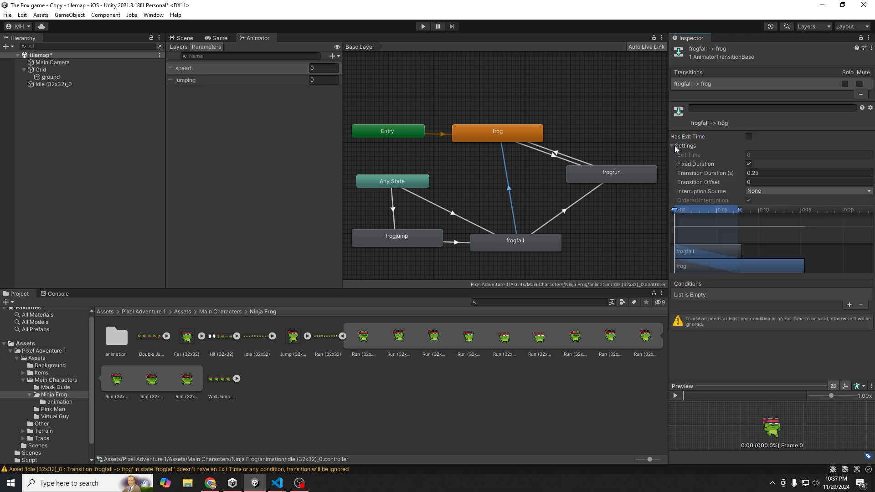
left_click(775, 173)
type("0")
left_click(575, 202)
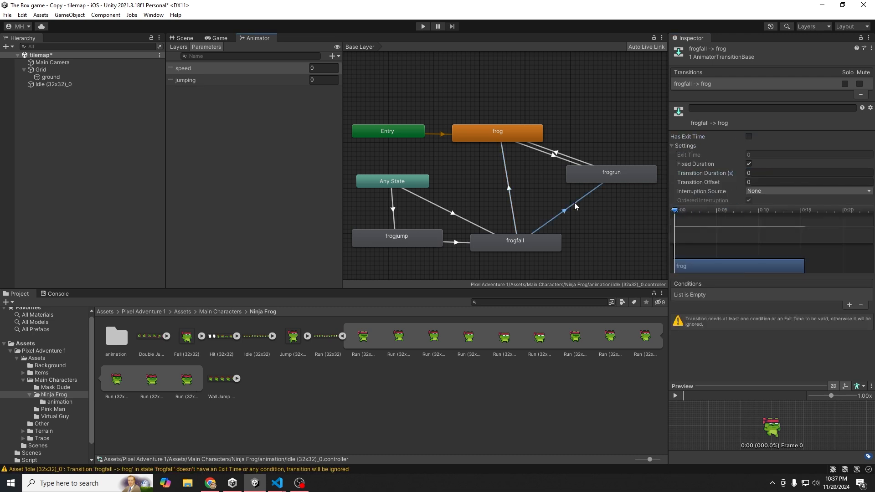
left_click(757, 173)
- Set frogfall→frogrun's Transition Duration to 0 and turn off its exit time
type("0")
left_click(750, 137)
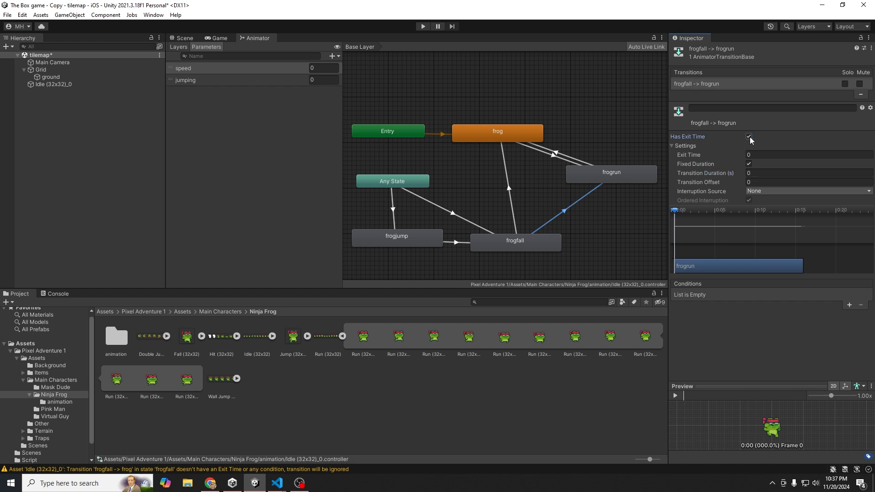
left_click(749, 137)
- Add a jumping Greater condition to the frogfall→frog transition
left_click(513, 206)
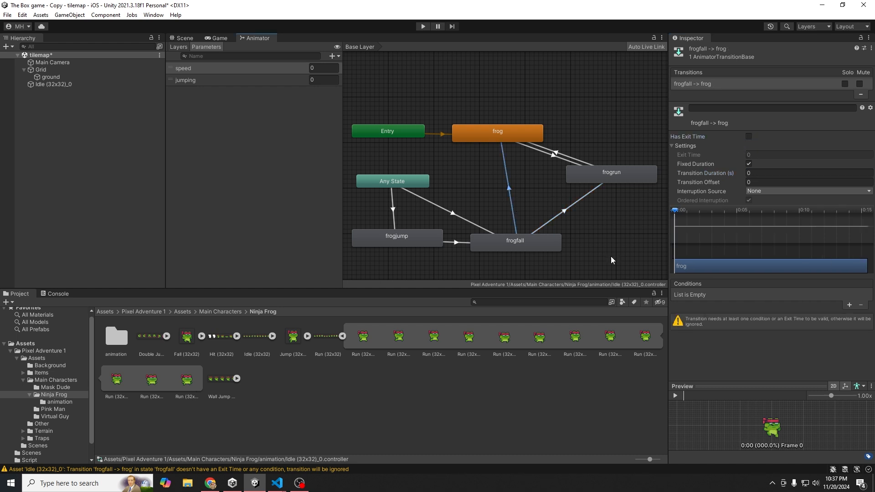
left_click(849, 306)
left_click(769, 295)
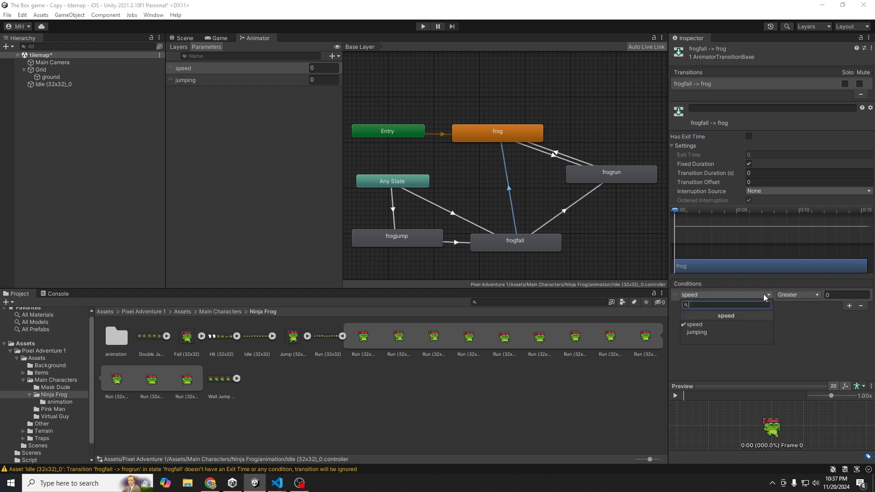
left_click(730, 331)
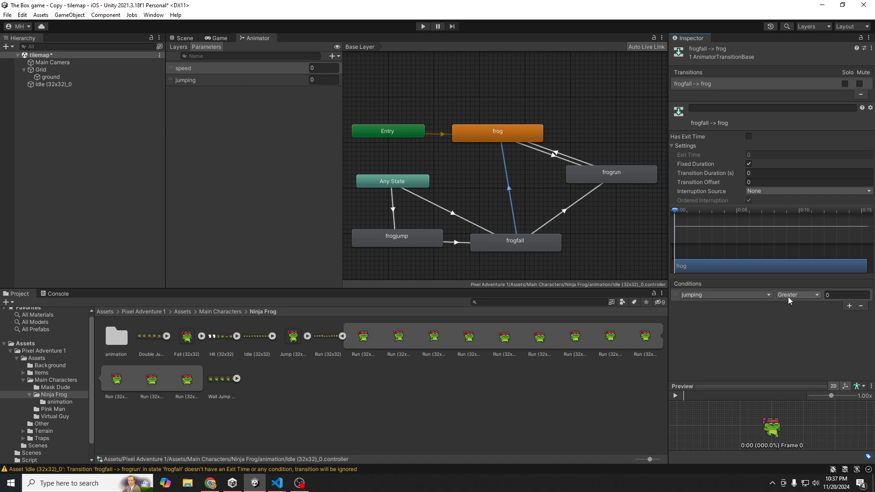
left_click(839, 296)
left_click(805, 297)
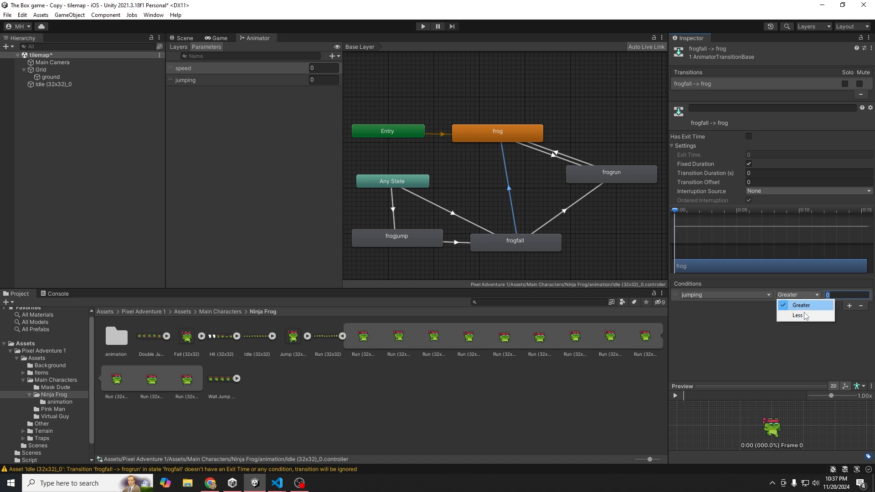
left_click(807, 296)
left_click(836, 295)
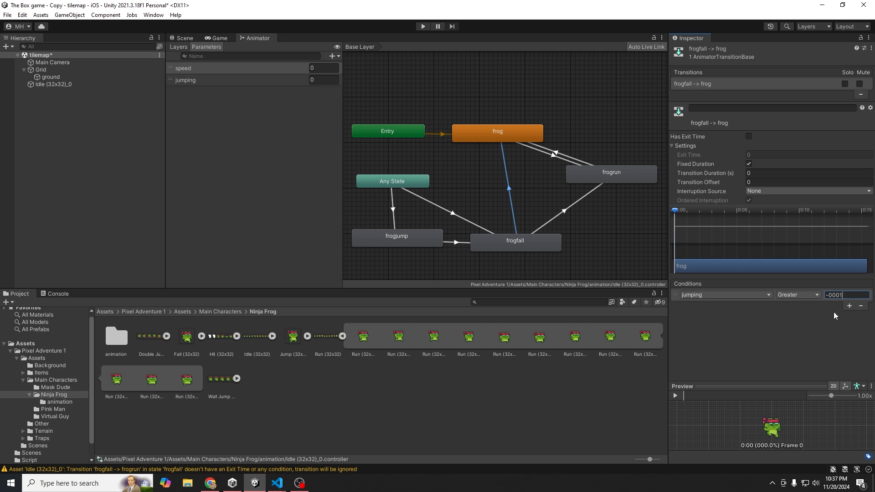
- Add a second frogfall→frog condition: jumping Less 0.0001
left_click(849, 306)
left_click(755, 307)
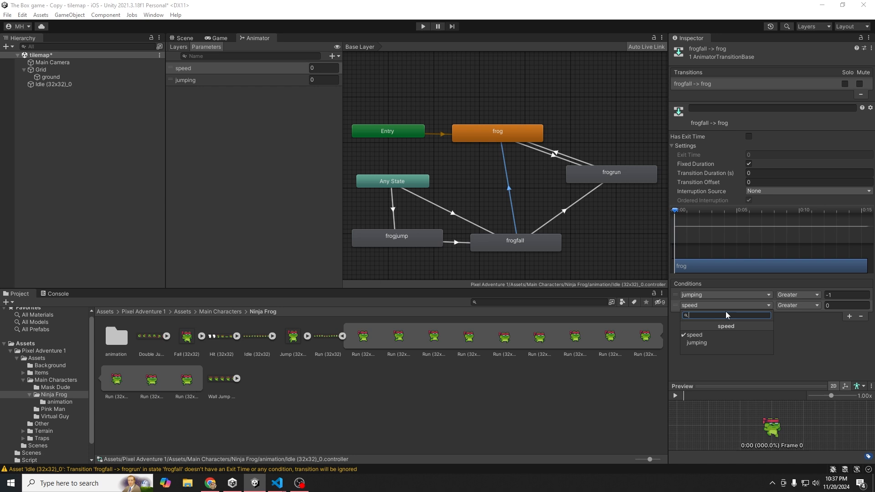
left_click(705, 342)
left_click(792, 306)
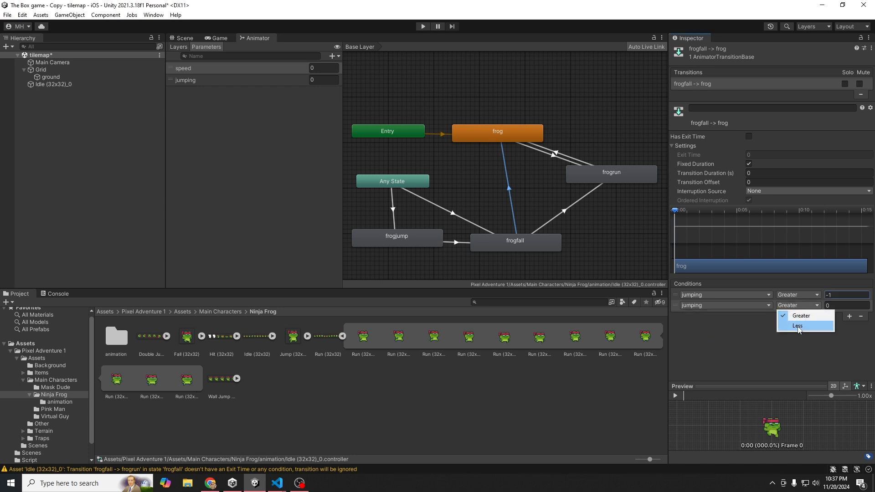
left_click(839, 309)
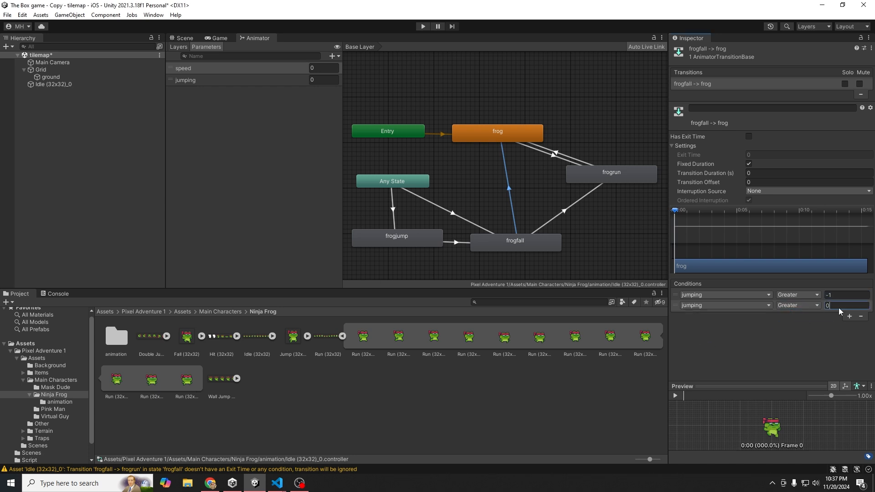
left_click(814, 305)
left_click(802, 326)
type("1")
key("Return")
- Set the first jumping condition's threshold to -0.0001
left_click(844, 296)
type("-0.0001")
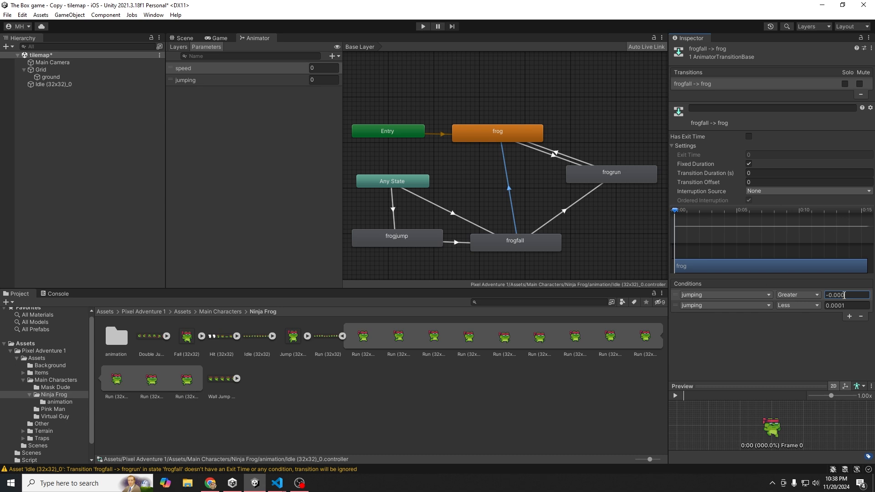
key("Return")
left_click_drag(826, 295, 813, 310)
left_click(856, 305)
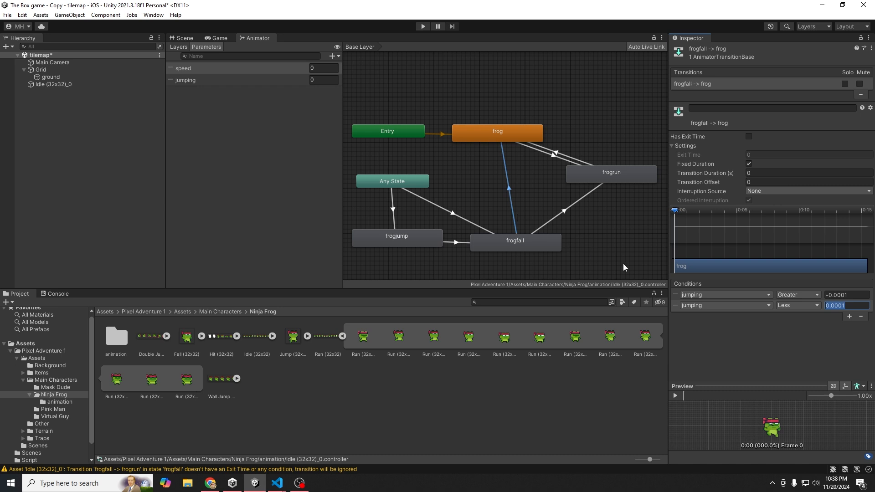
- Add a third frogfall→frog condition: speed Less 0.0001
left_click(849, 317)
left_click(786, 316)
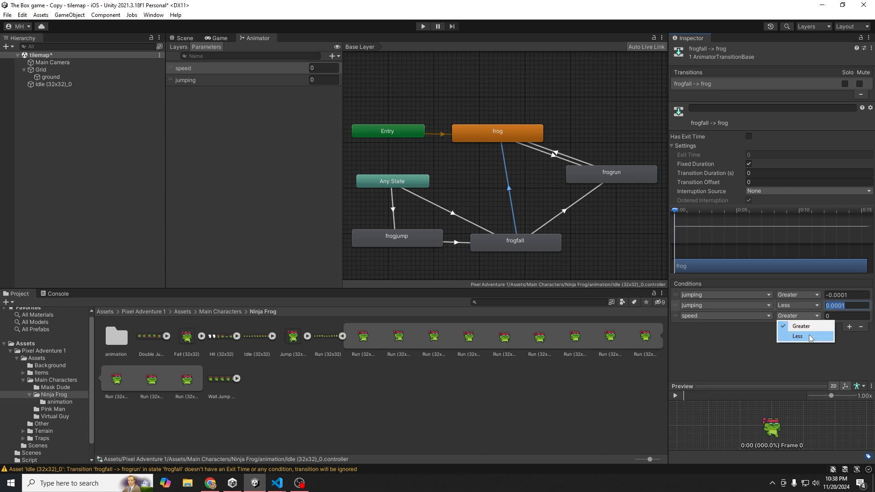
left_click(812, 337)
left_click(833, 318)
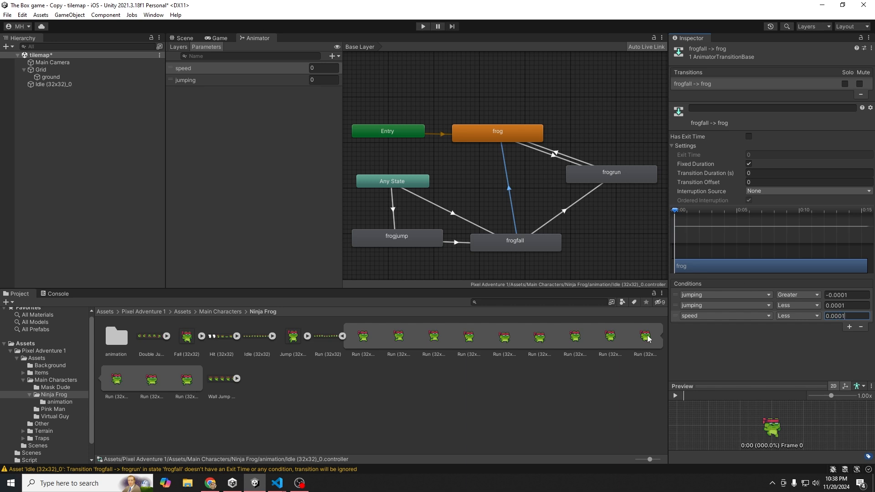
left_click(496, 133)
left_click(532, 152)
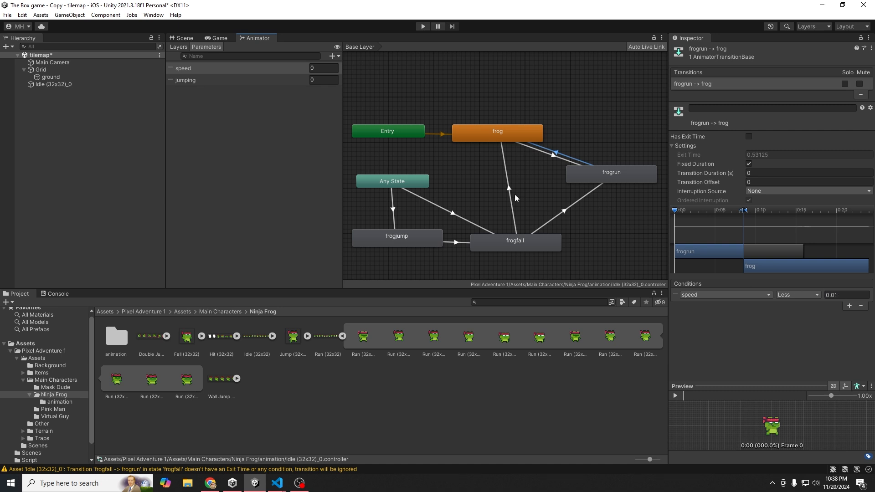
- Add two jumping conditions to frogfall→frogrun, the second compared with Less
left_click(509, 180)
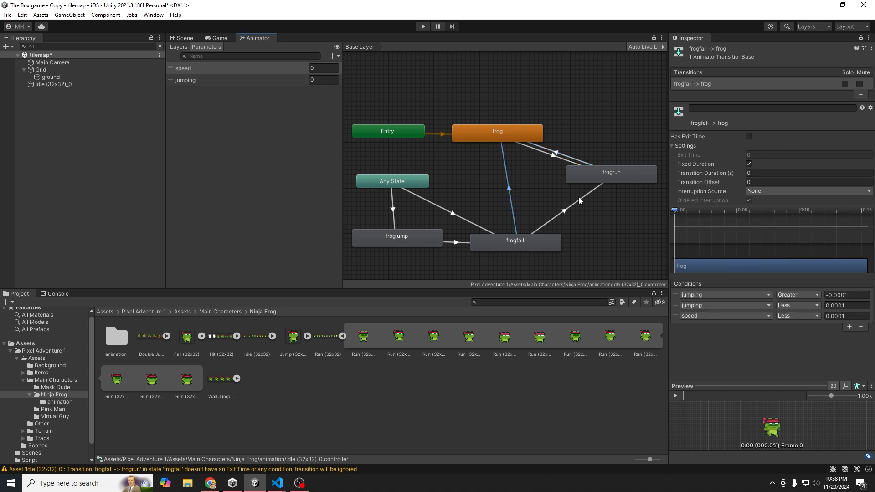
left_click(579, 198)
left_click(529, 240)
left_click(546, 225)
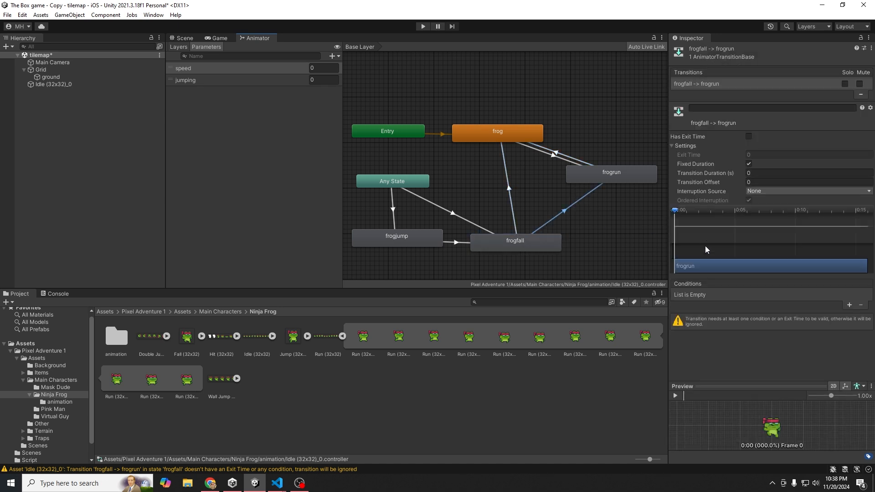
left_click(849, 305)
left_click(722, 294)
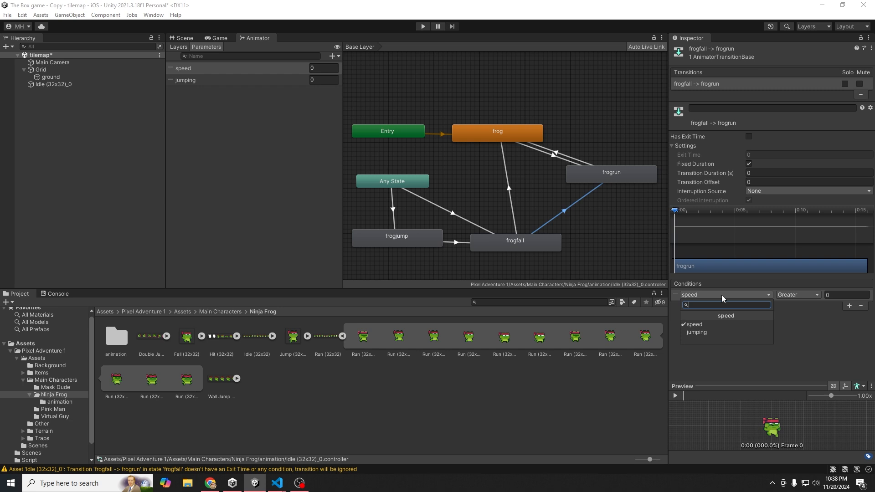
left_click(706, 332)
left_click(850, 305)
left_click(745, 305)
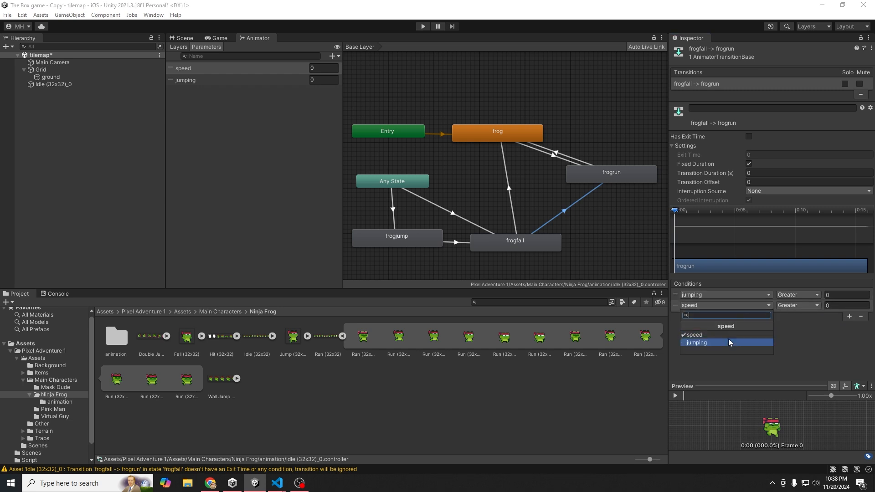
left_click(728, 339)
left_click(794, 306)
left_click(797, 315)
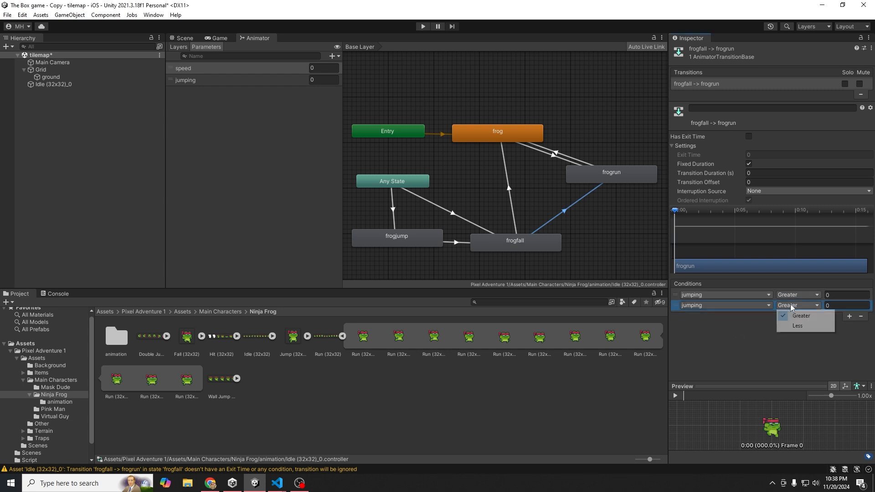
- Copy the -0.0001 and 0.0001 thresholds from frogfall→frog into those jumping conditions
left_click(510, 215)
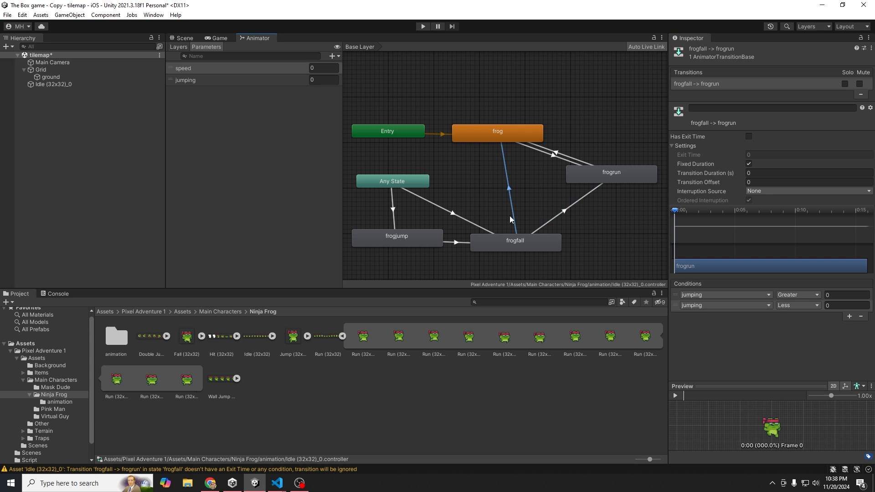
left_click(846, 305)
left_click(859, 295)
key("ctrl+c")
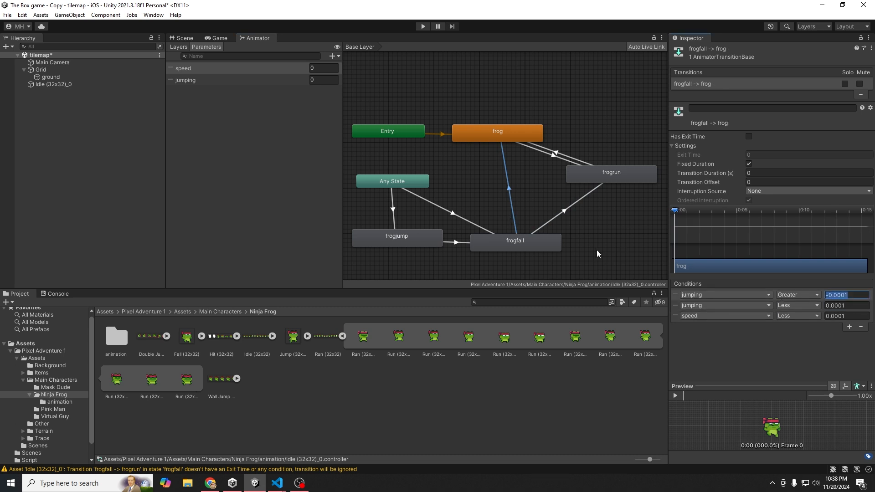
left_click(556, 216)
left_click(848, 296)
key("ctrl+v")
left_click(846, 308)
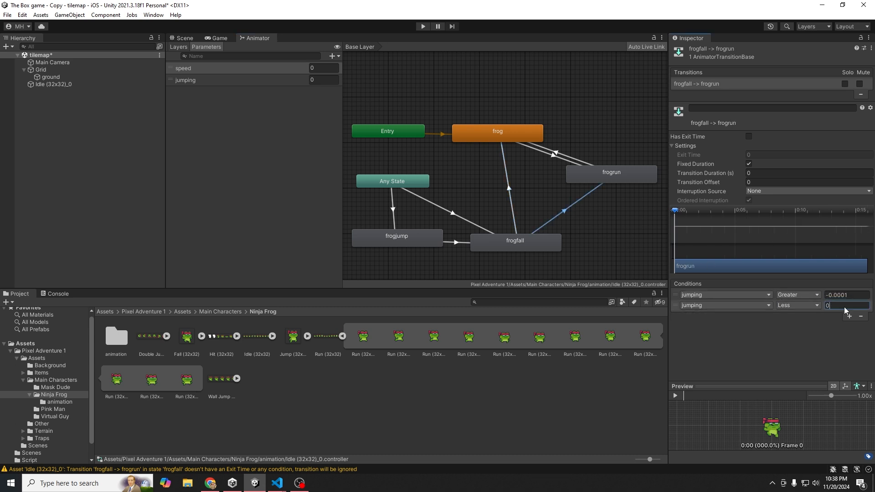
key("ctrl+v")
- Add a third frogfall→frogrun condition: speed Greater 0
left_click(849, 317)
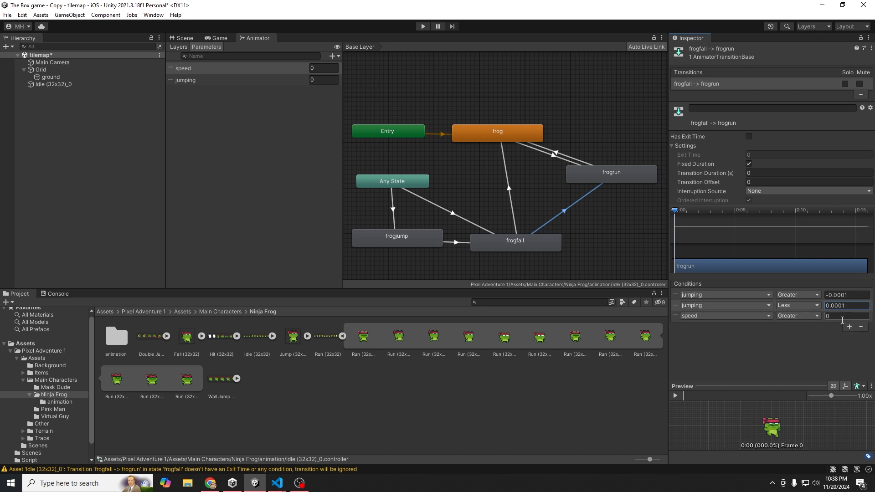
left_click(737, 316)
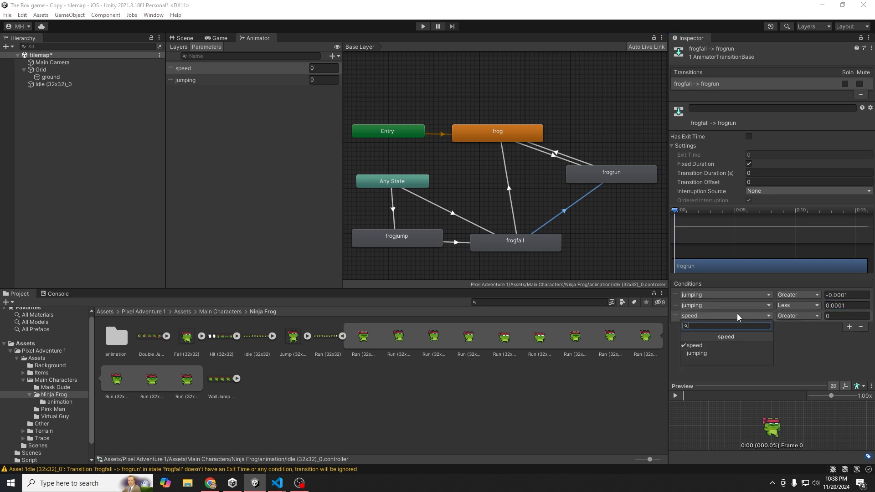
left_click(861, 350)
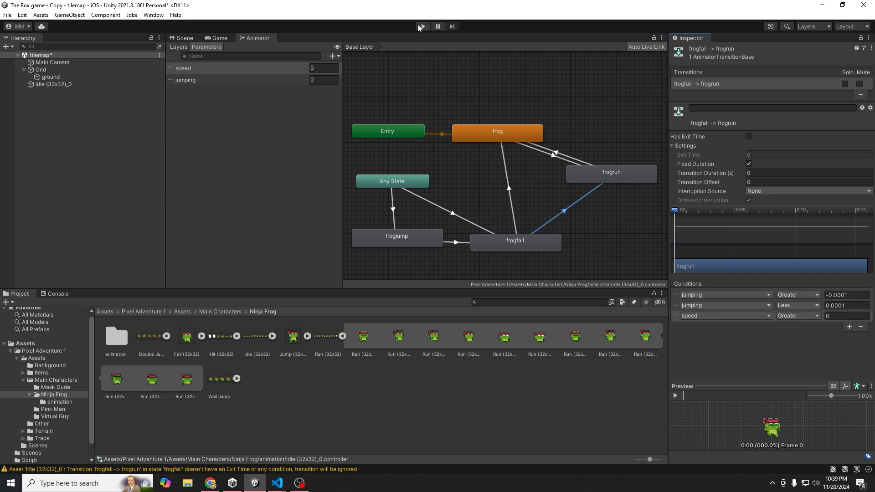
left_click(422, 27)
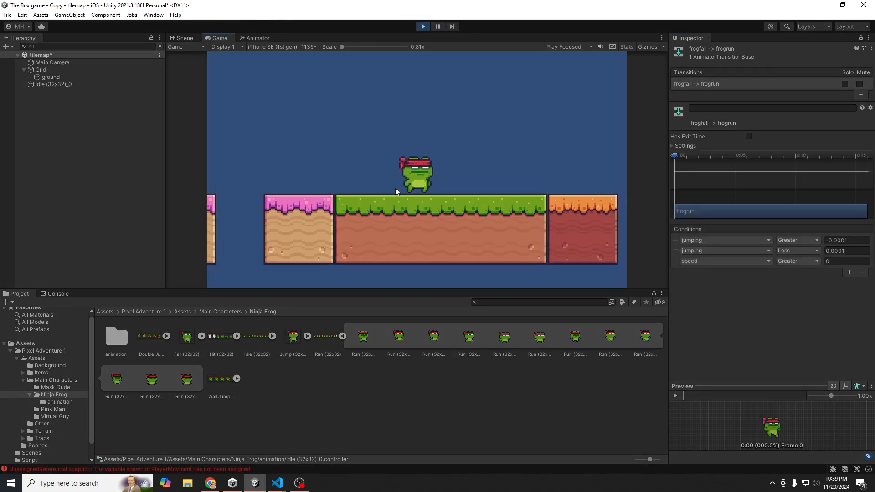
key("d")
key("a")
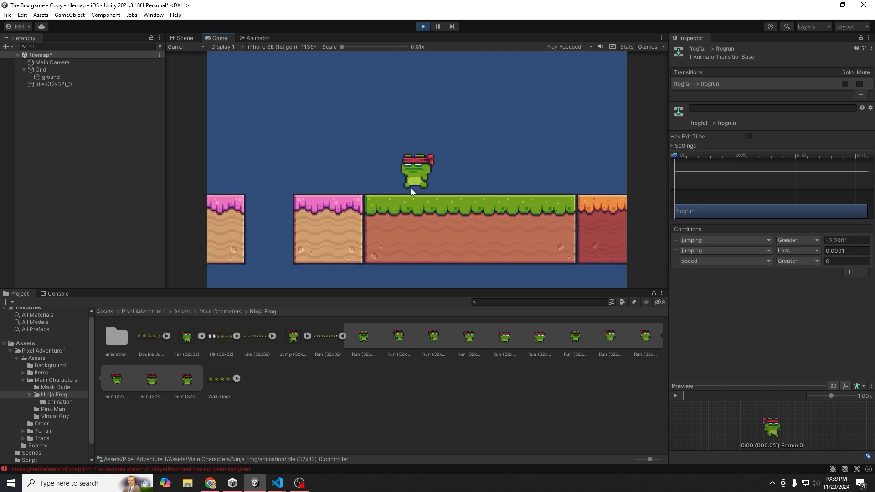
key("d")
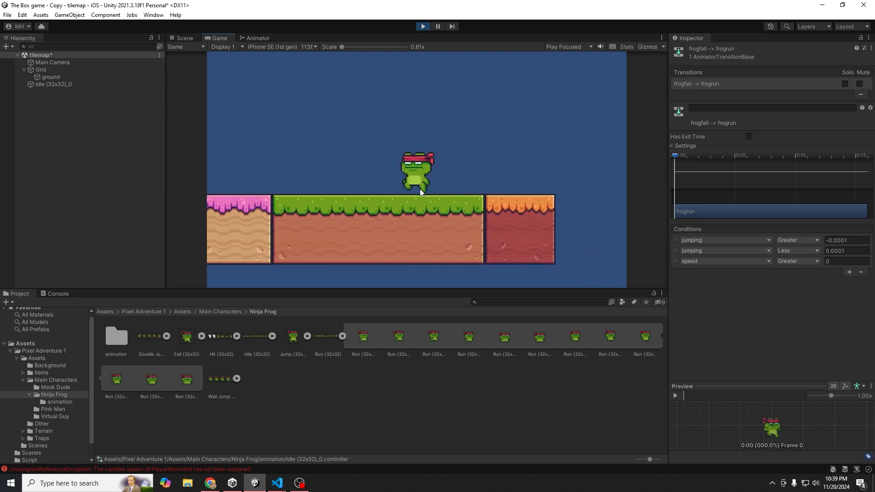
key("a")
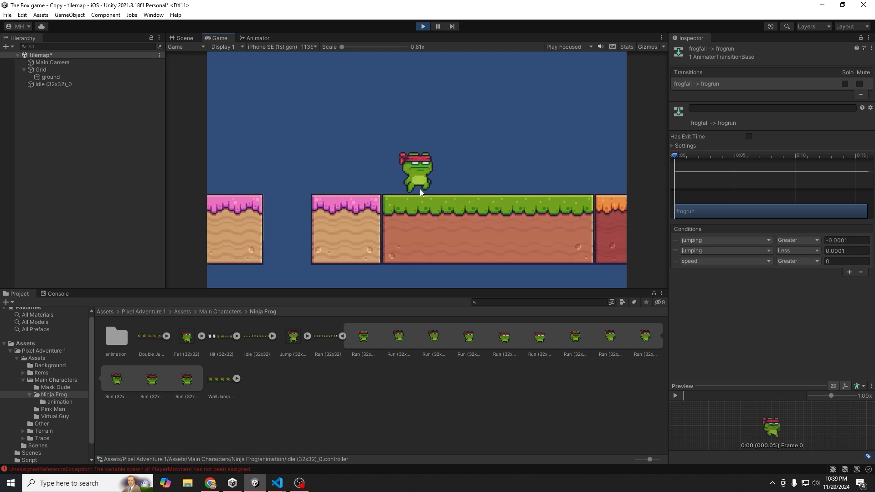
key("space")
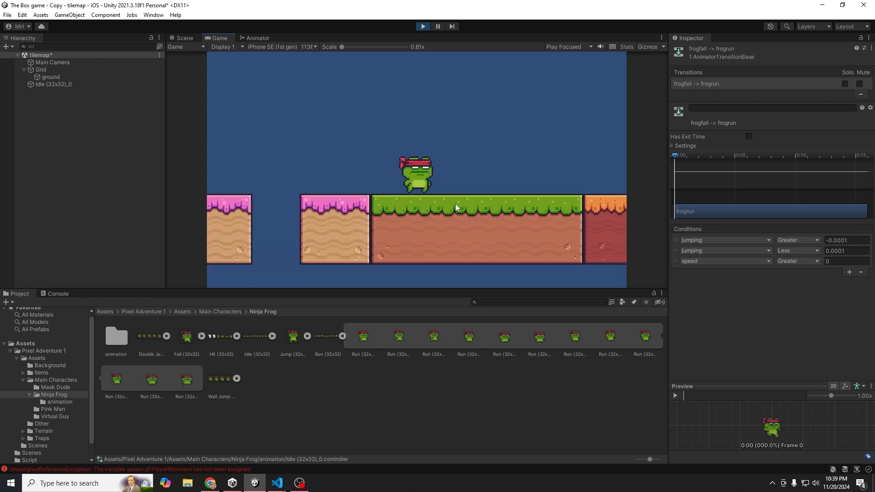
key("d")
key("a")
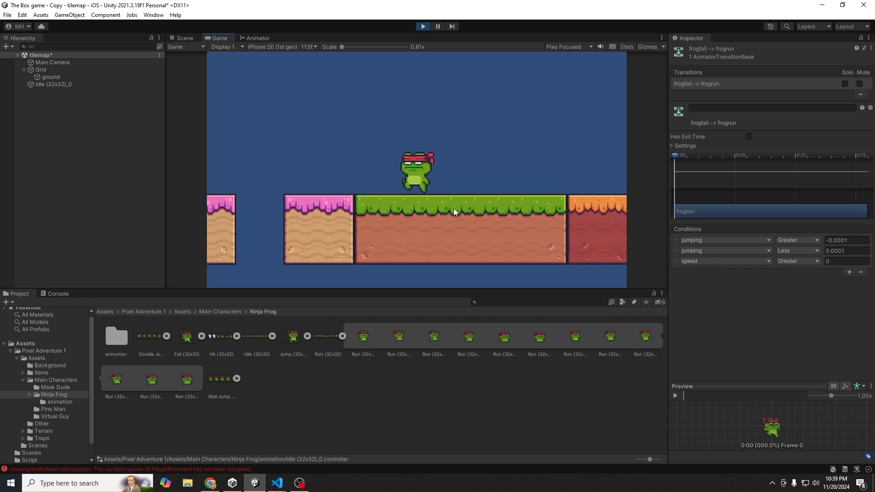
key("d")
key("a")
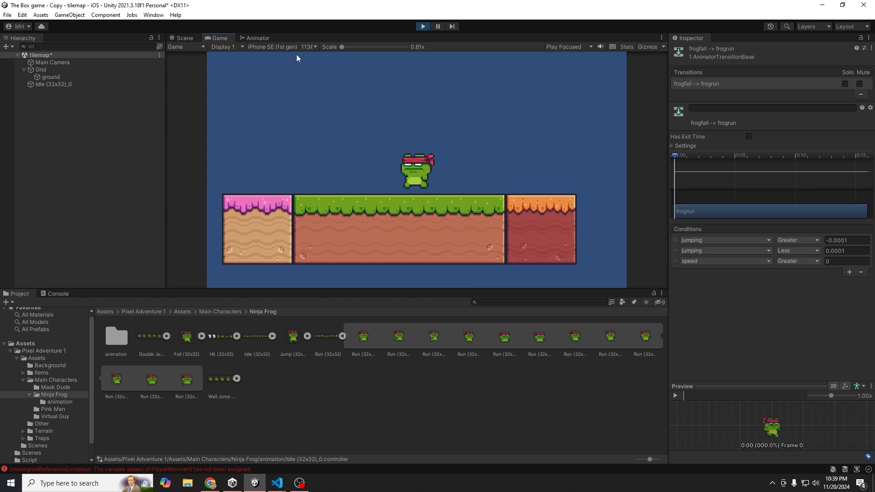
left_click(253, 40)
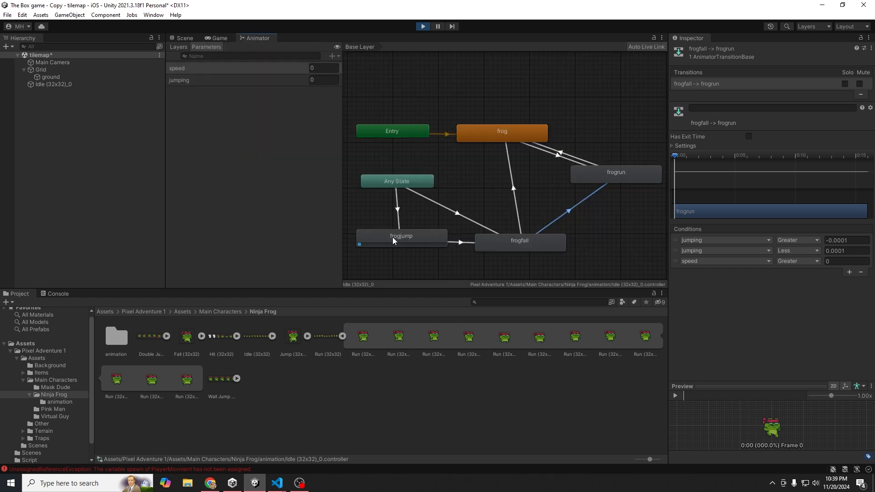
left_click(414, 251)
left_click(314, 80)
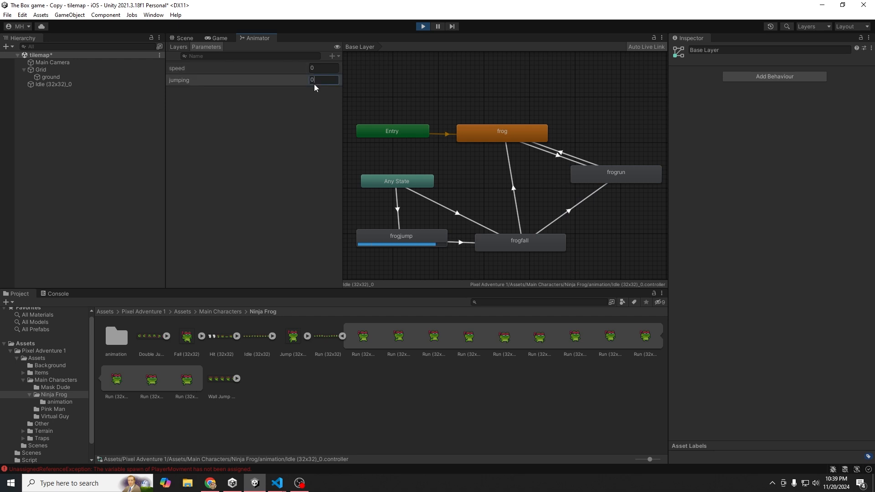
left_click(381, 236)
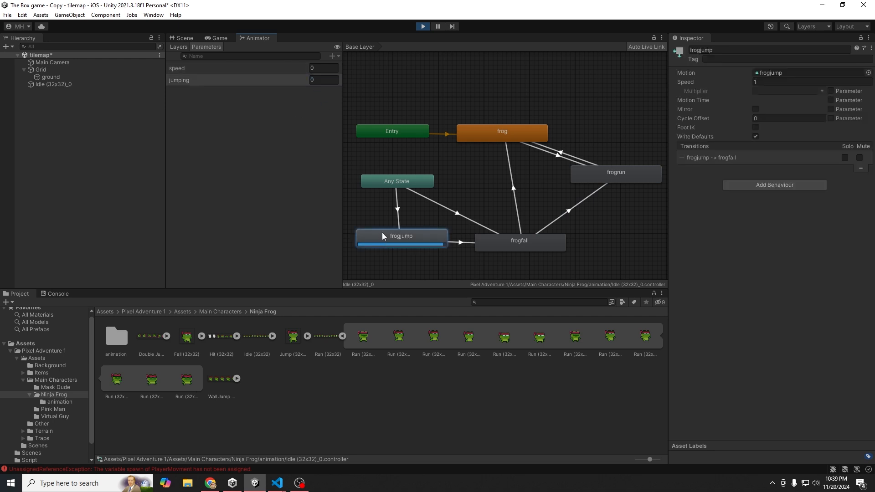
left_click(225, 38)
key("d")
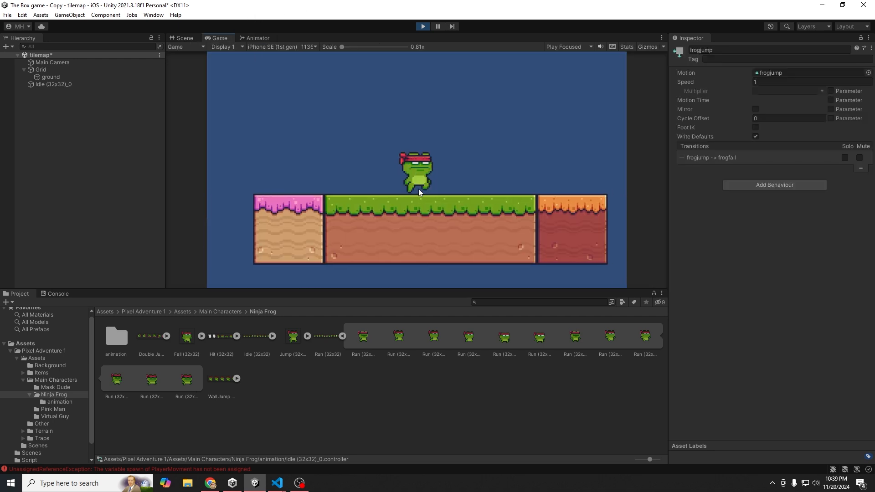
key("a")
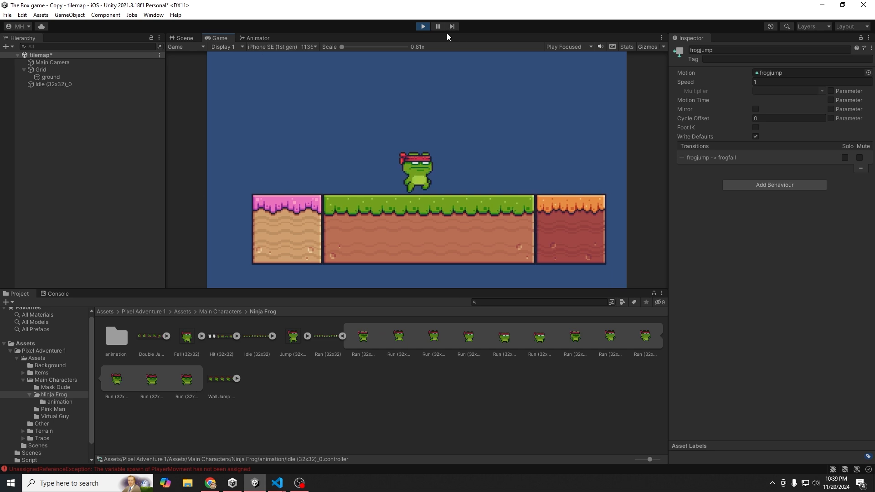
left_click(423, 26)
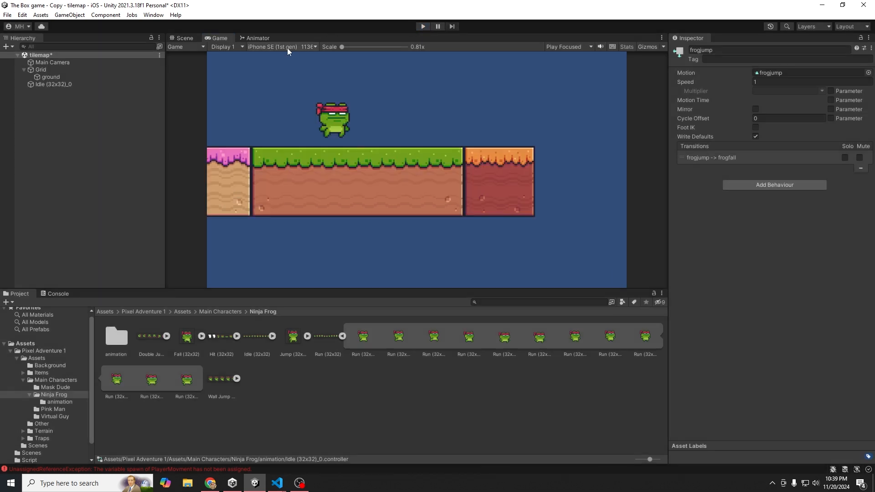
left_click(257, 38)
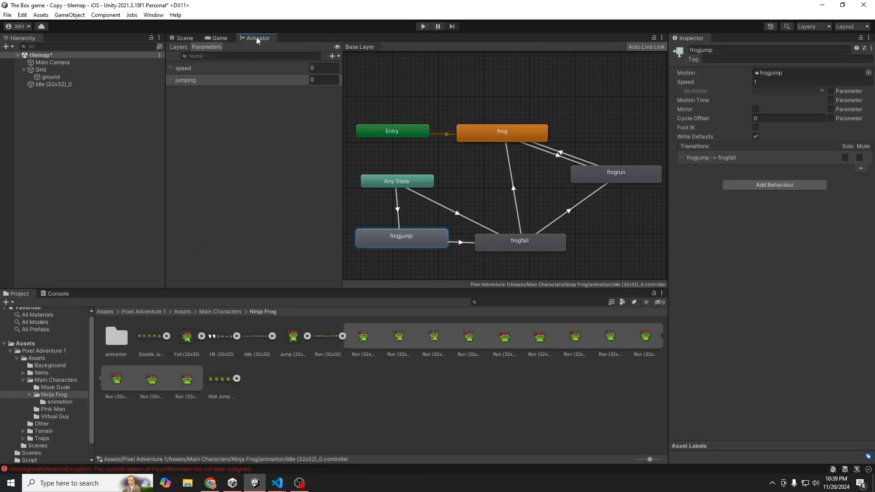
- Set AnyState thresholds to jumping Greater 1 (frogjump) and Less -1 (frogfall), then start Play mode
left_click(399, 215)
left_click(830, 256)
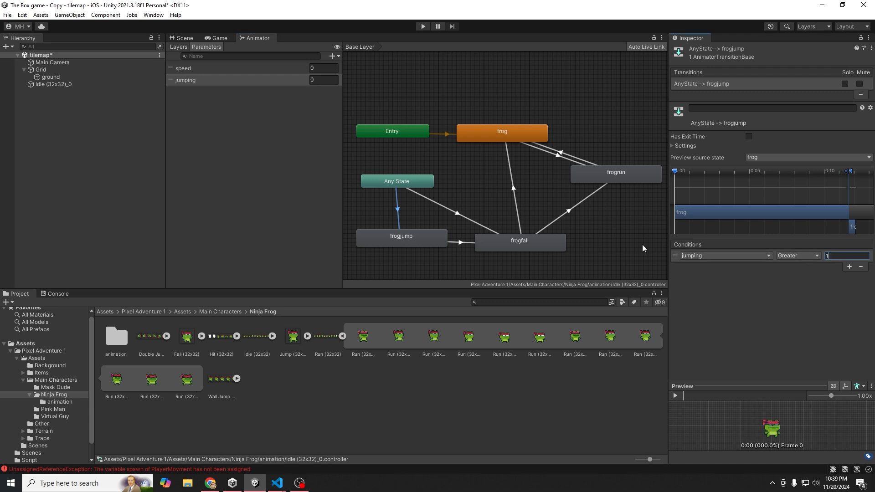
left_click(469, 218)
left_click(830, 256)
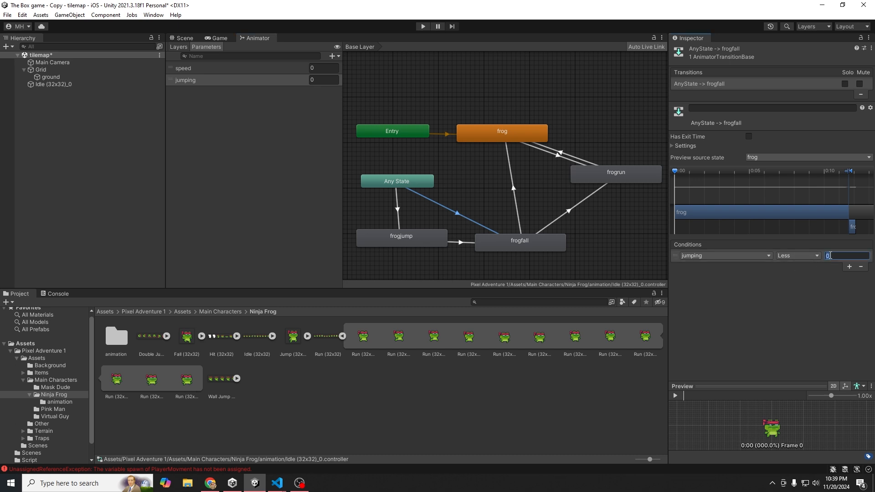
left_click(399, 204)
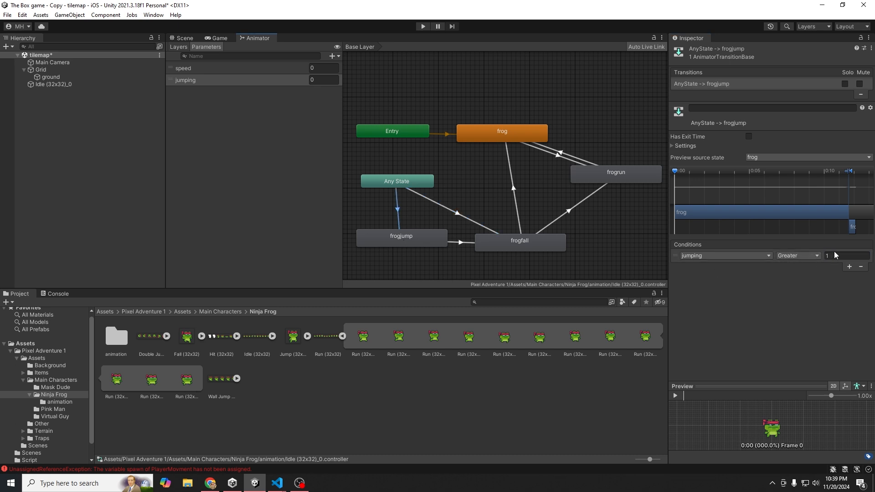
left_click(431, 201)
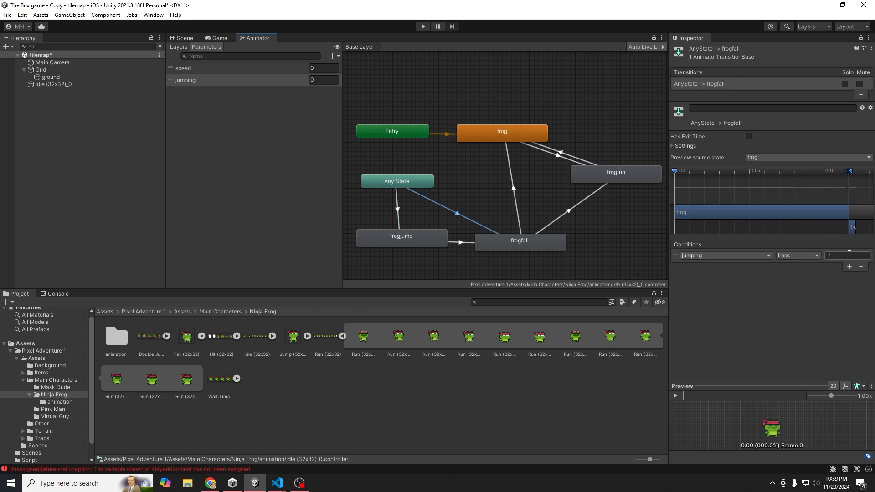
left_click(209, 38)
left_click(423, 26)
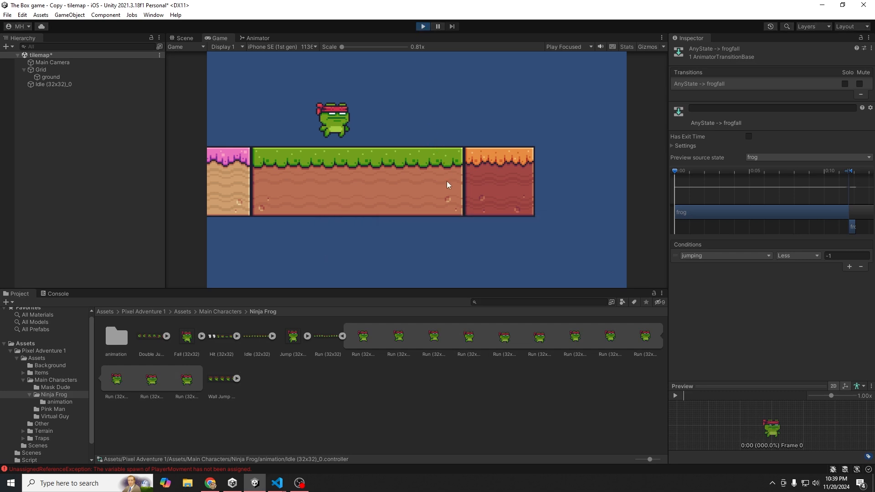
- Play-test the frog running left and right with the arrow keys and jumping with space
key("Right")
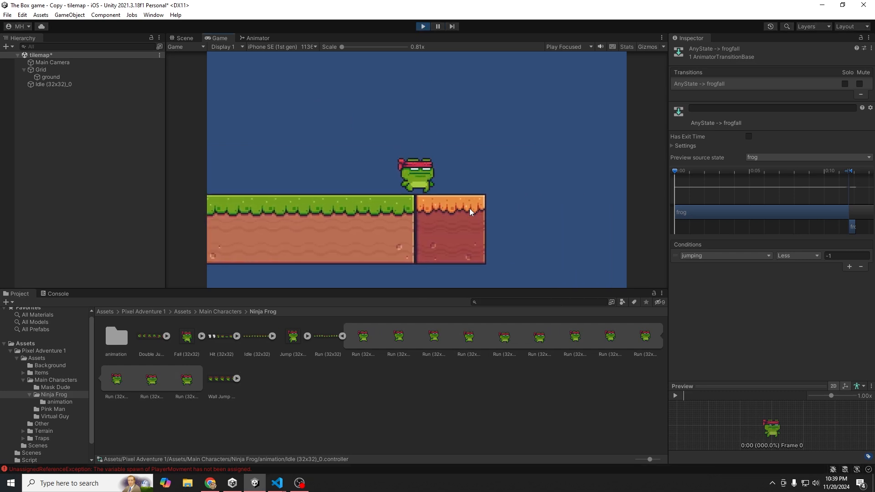
key("Left")
key("Right")
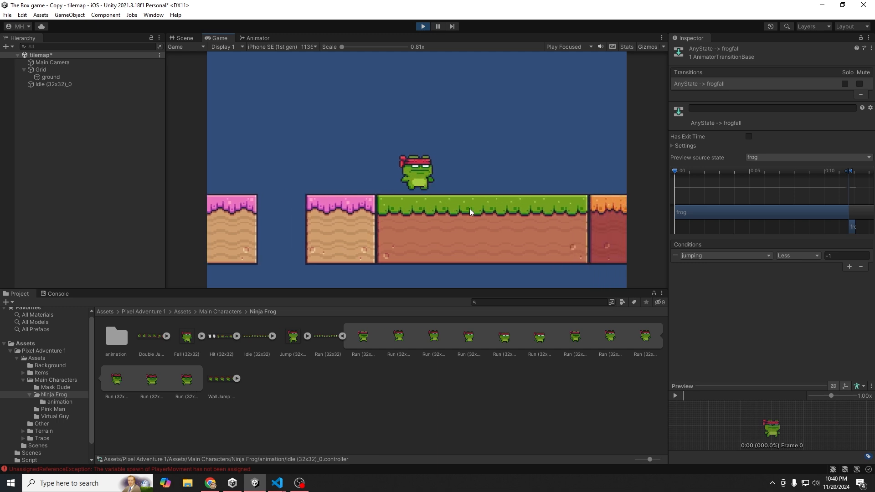
key("Left")
key("space")
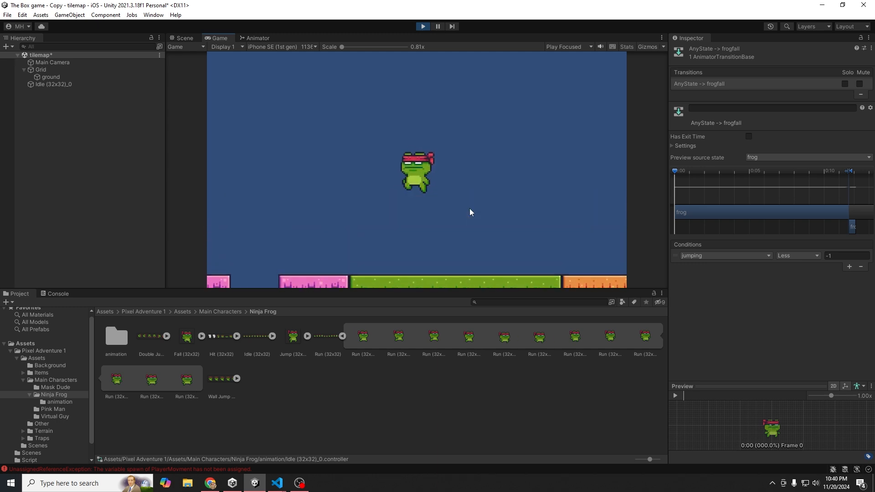
key("Right")
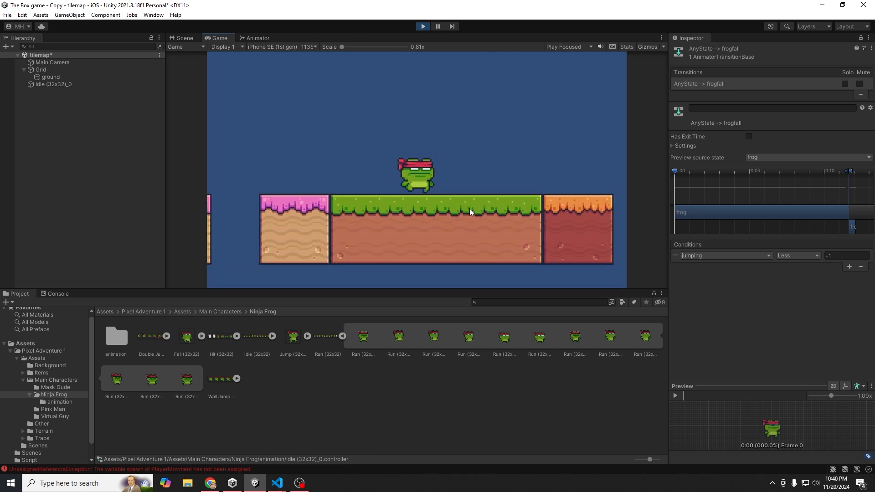
key("Left")
key("Left")
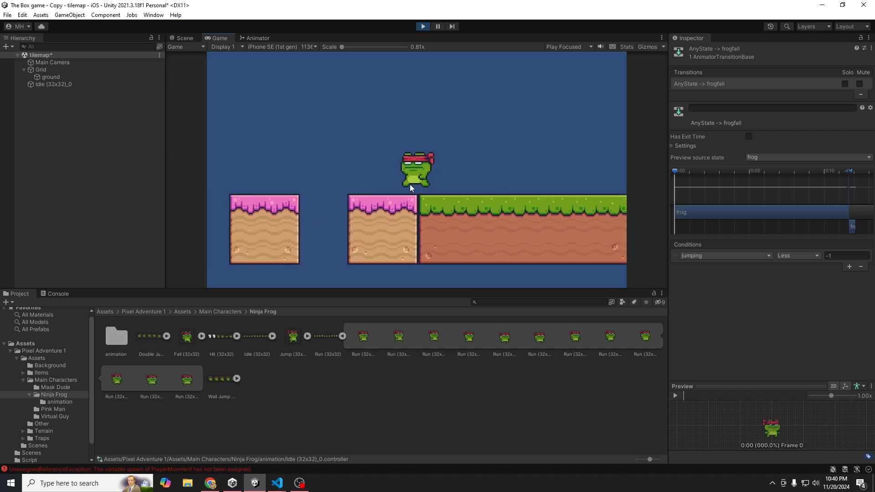
key("Right")
key("Left")
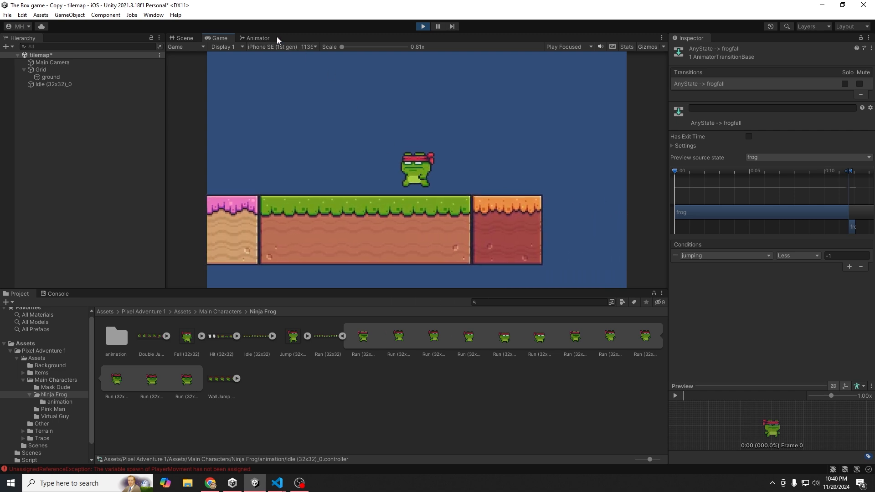
- Dock the Animator state graph beside the Game view and widen its pane
left_click(250, 40)
left_click_drag(241, 39, 658, 131)
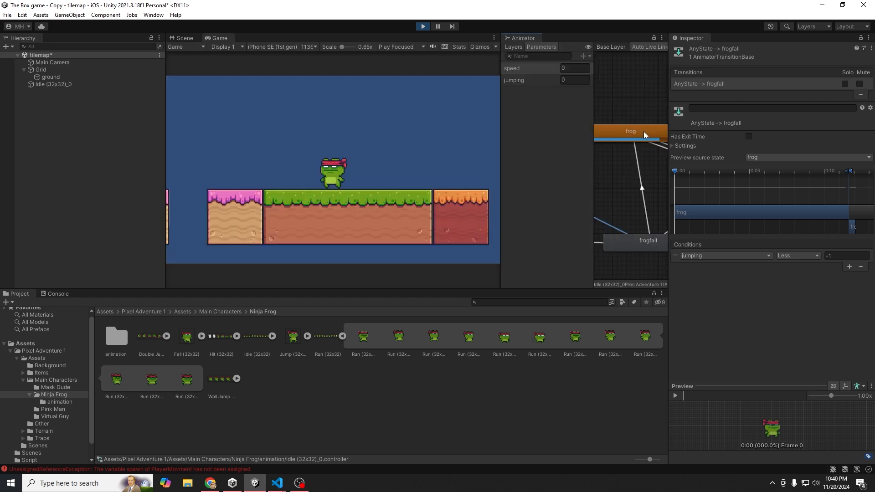
left_click_drag(592, 148, 569, 148)
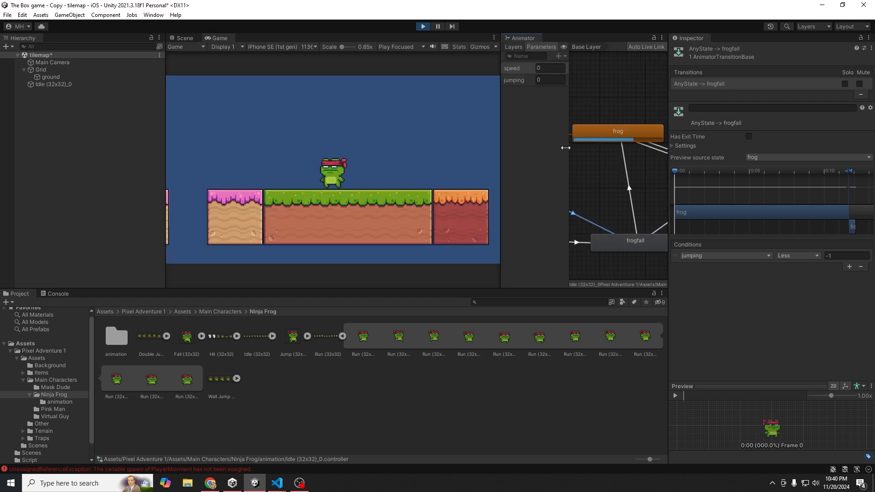
- Test the frog again with A/D and space while watching its run and jump states
left_click(373, 145)
key("d")
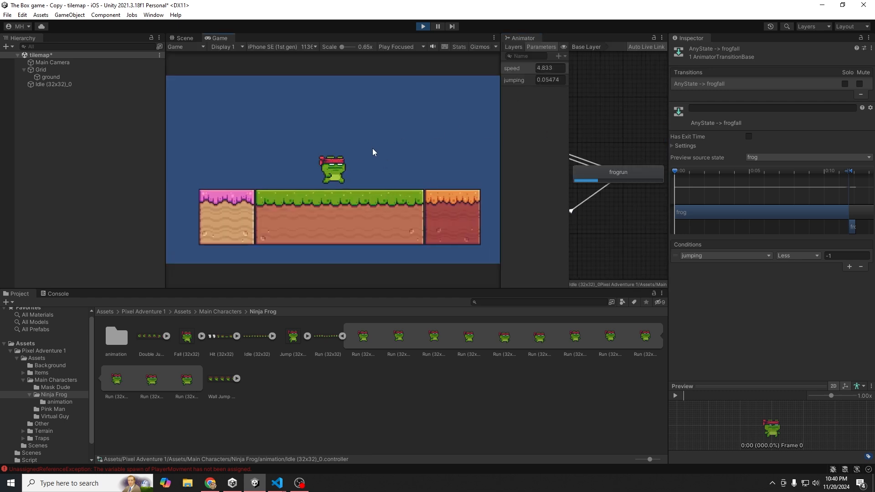
key("a")
key("d")
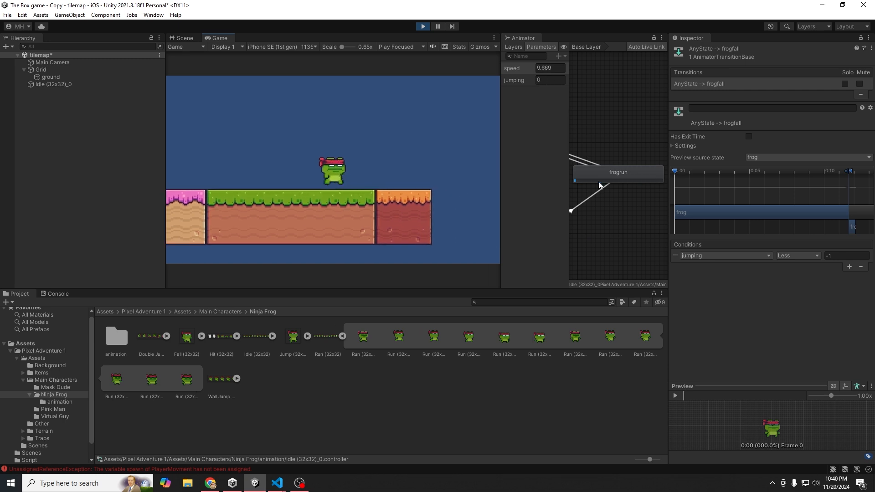
key("a")
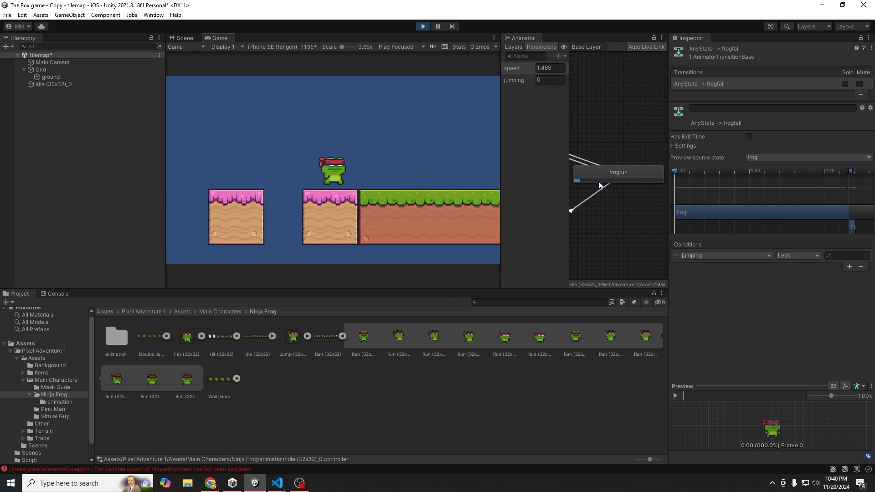
key("d")
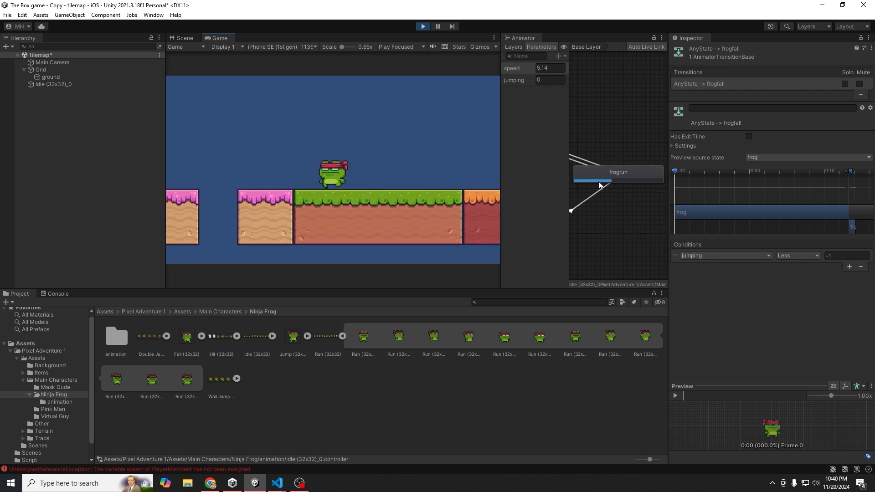
key("d")
key("a")
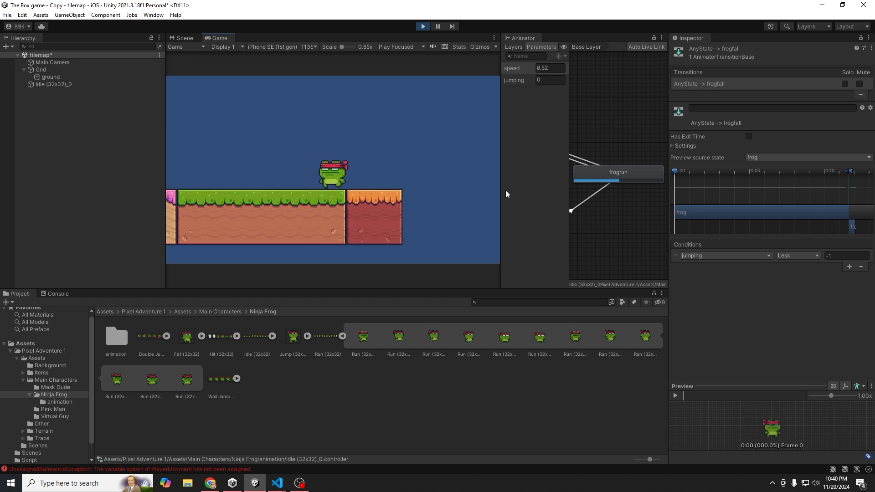
key("d")
key("space")
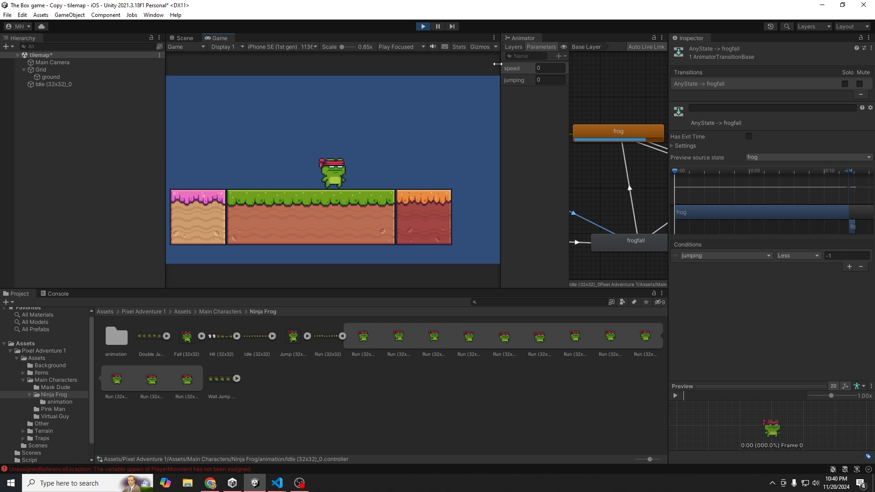
- Widen the docked Animator and select the frog state in the graph
left_click_drag(501, 61, 412, 61)
left_click(504, 232)
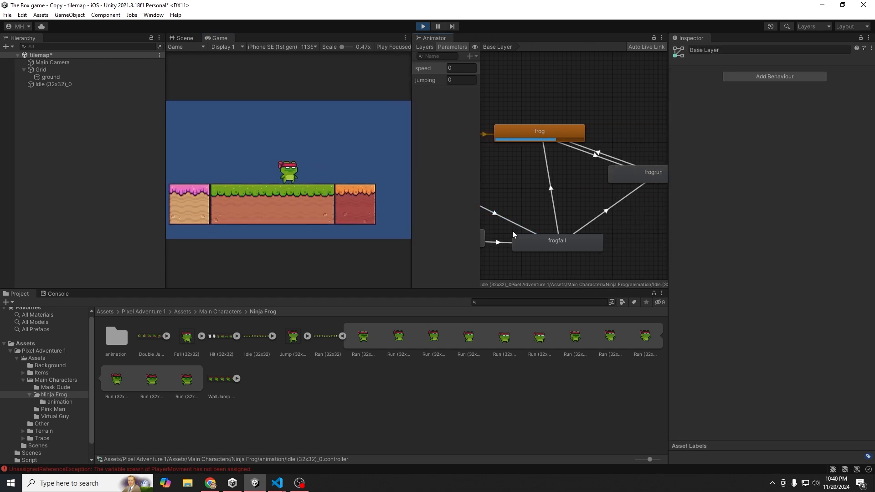
right_click(534, 229)
left_click(507, 134)
scroll(520, 205, "down", 5)
scroll(489, 201, "up", 3)
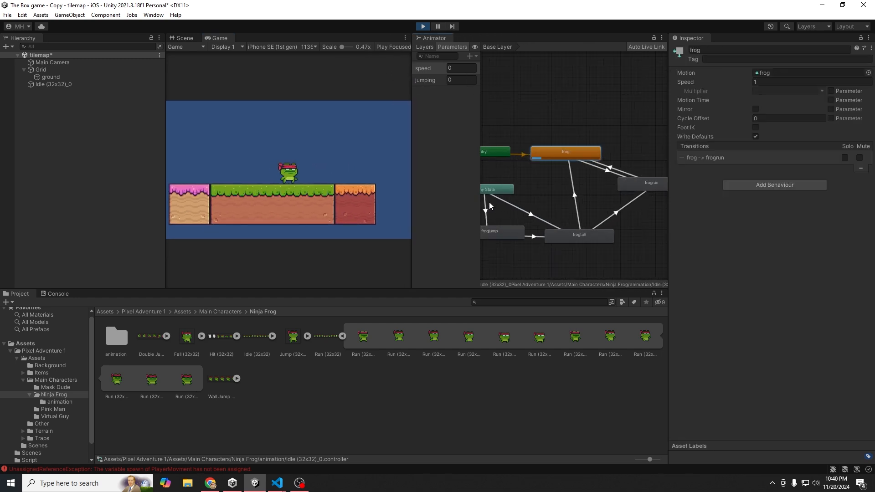
- Set the Any State→frogjump threshold to 2 and adjust the frogfall condition (jumping Less -2)
left_click(486, 207)
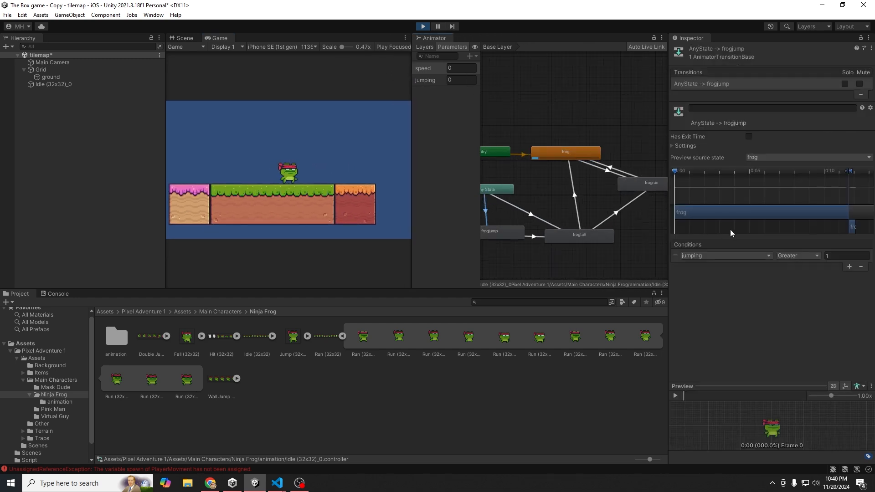
left_click(831, 256)
type("2")
left_click(545, 213)
left_click(834, 255)
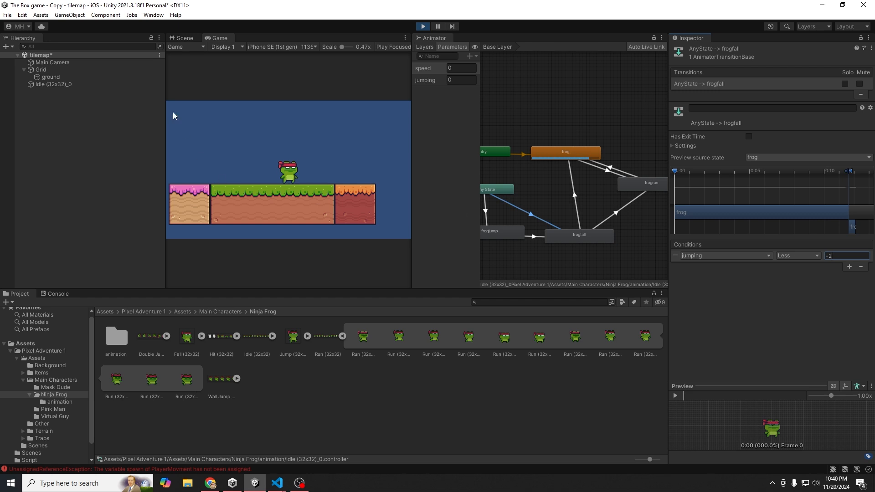
- Test the tuned transitions by running the frog with A/D and jumping with space
left_click(270, 134)
key("d")
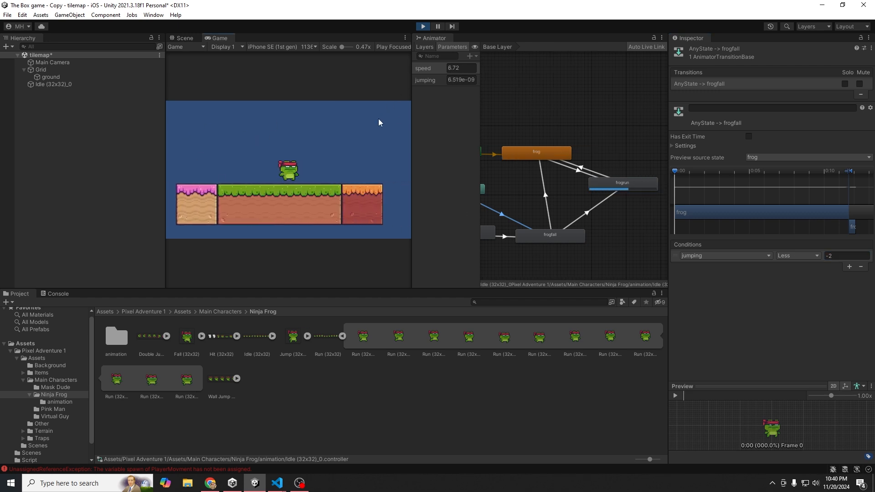
key("d")
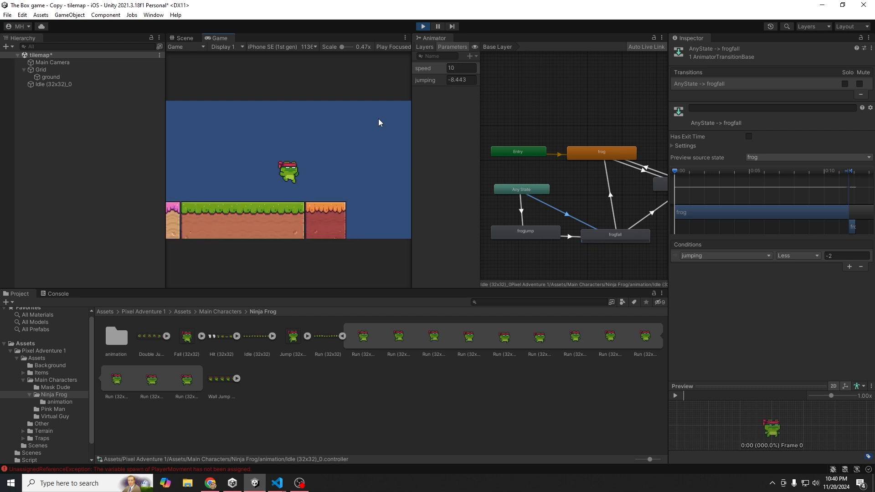
key("a")
key("space")
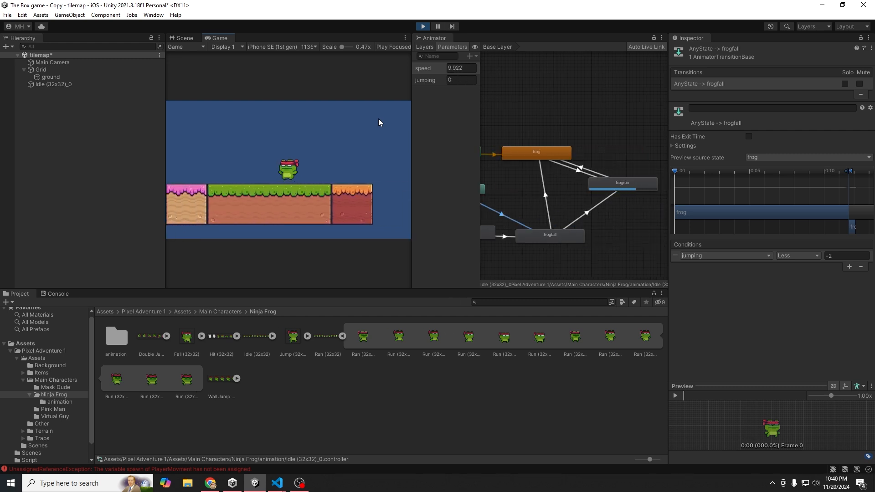
key("space")
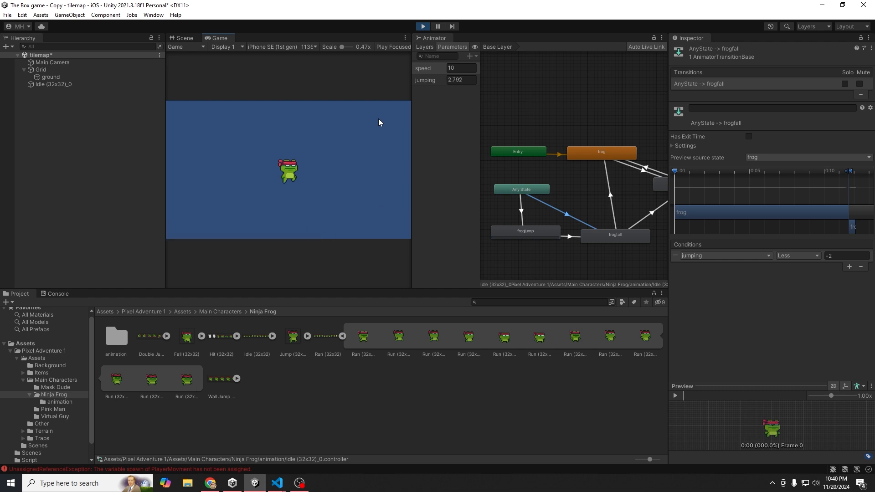
key("a")
key("space")
key("a")
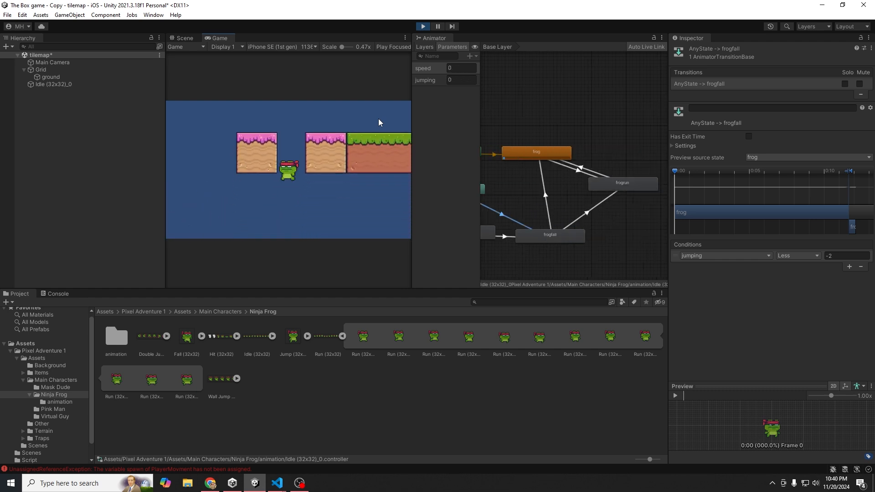
key("d")
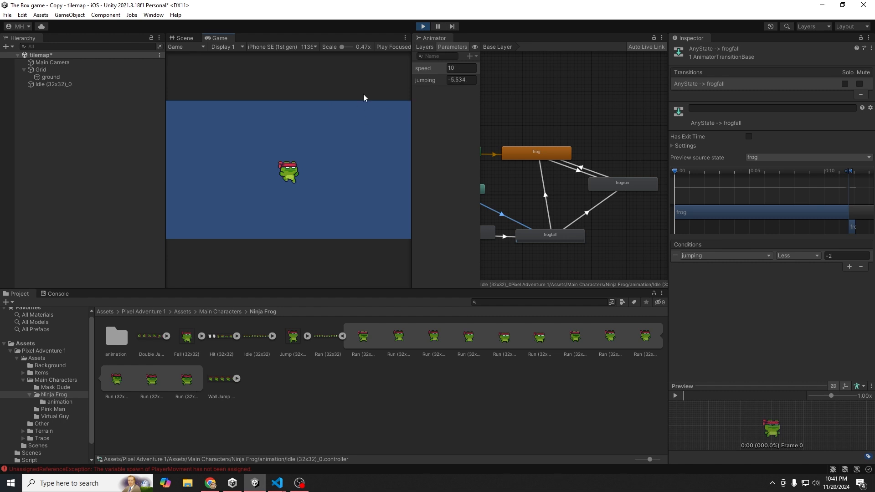
- Restart Play mode to retest running, then exit and dock the Animator beside Scene and Game
left_click(423, 26)
left_click(423, 26)
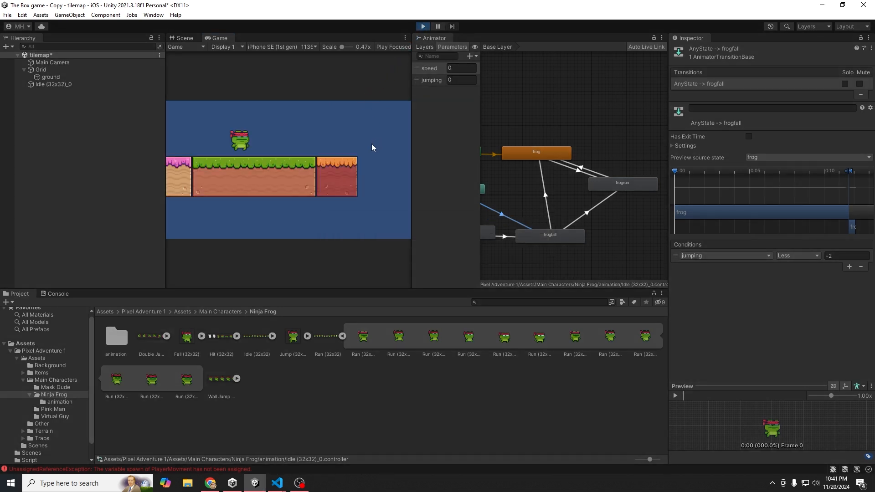
key("a")
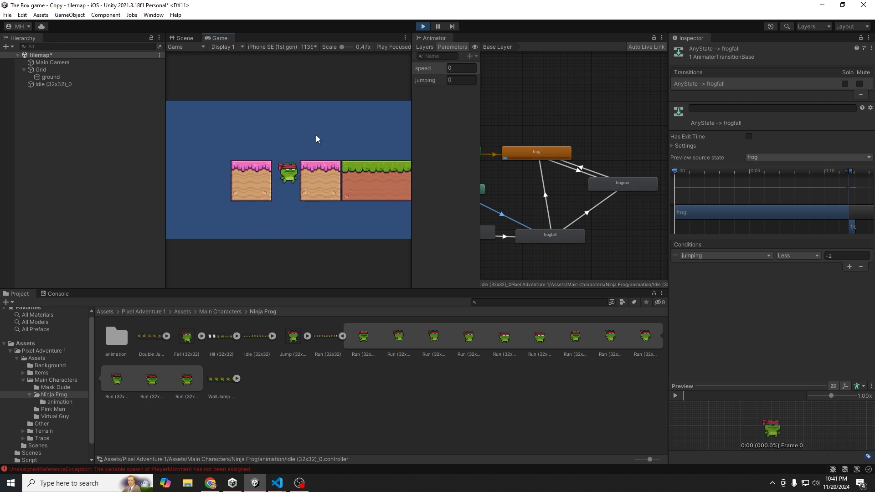
key("Right")
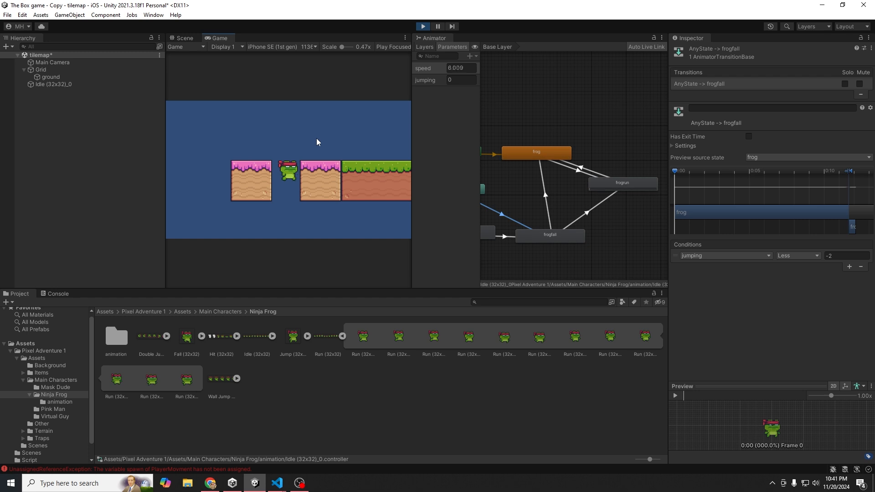
left_click(423, 27)
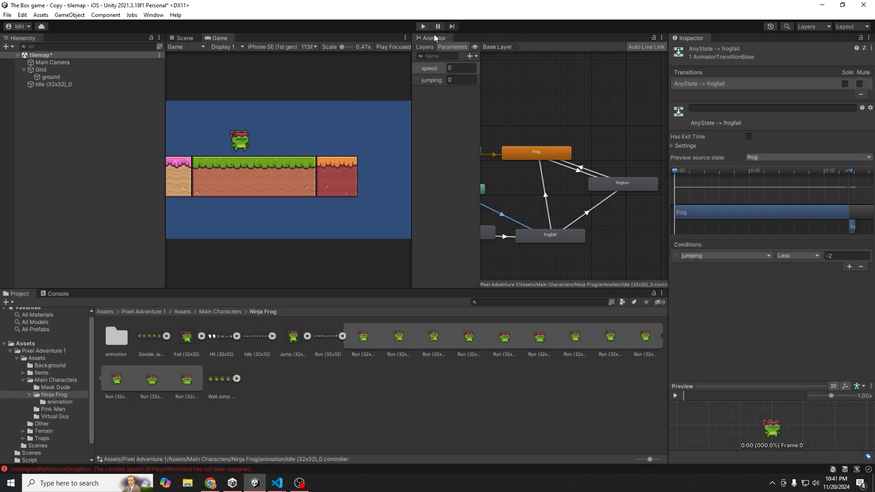
left_click_drag(422, 38, 295, 43)
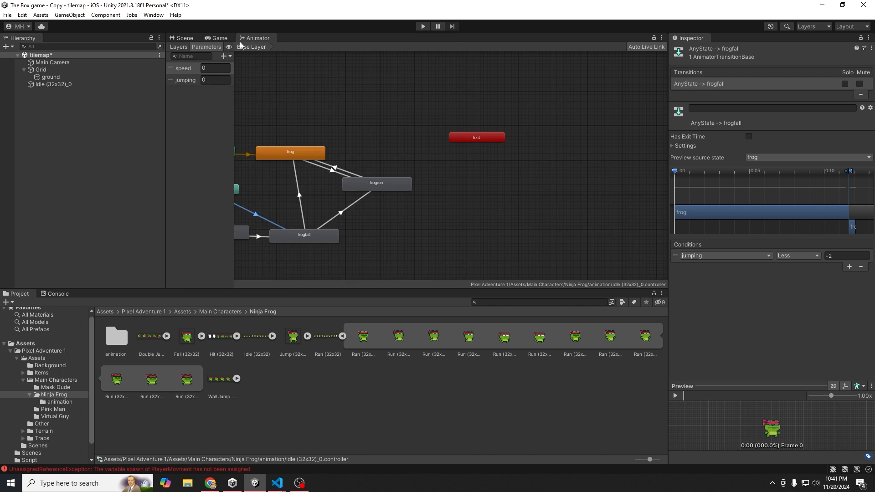
- Switch to the Scene view and inspect the ground tilemap's settings
left_click(218, 38)
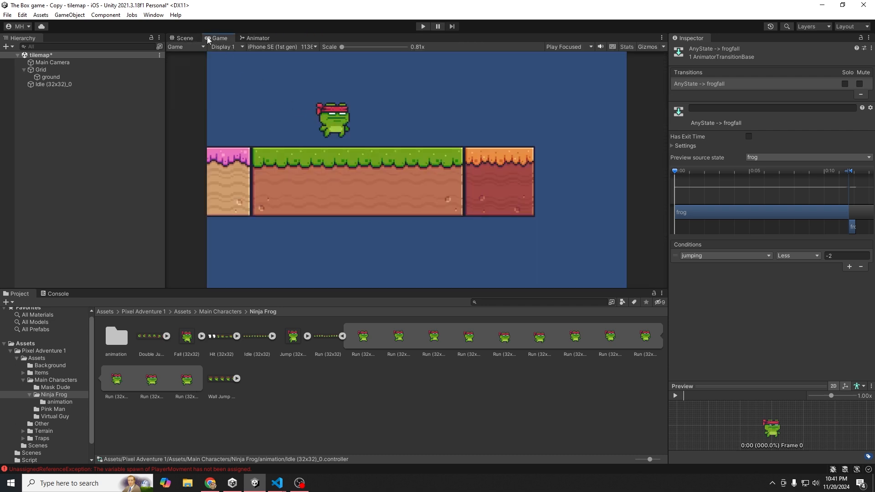
left_click(184, 38)
left_click(258, 231)
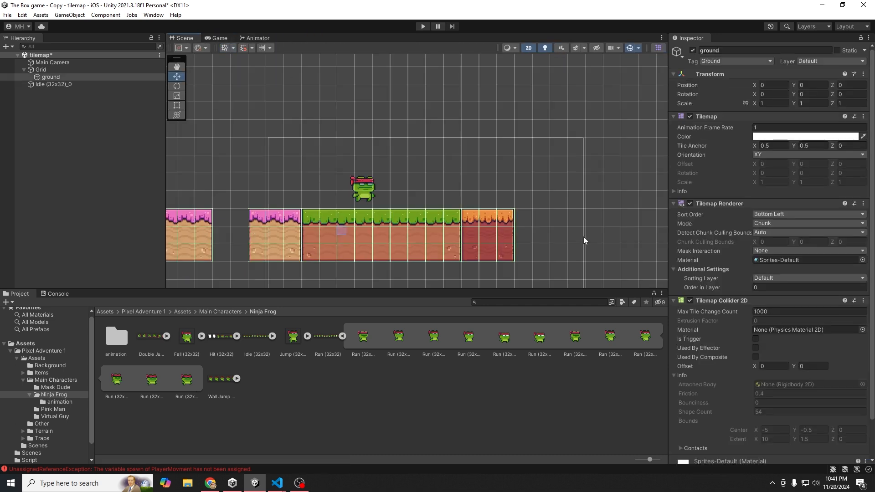
scroll(768, 297, "down", 2)
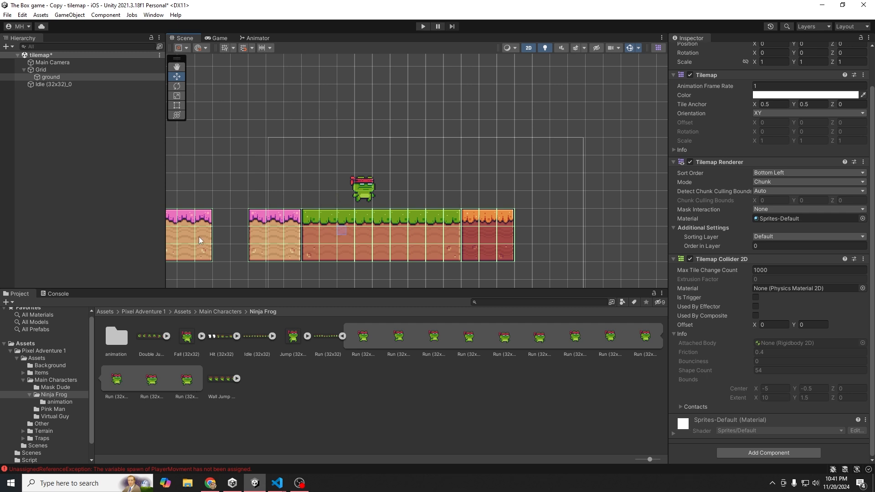
left_click(230, 234)
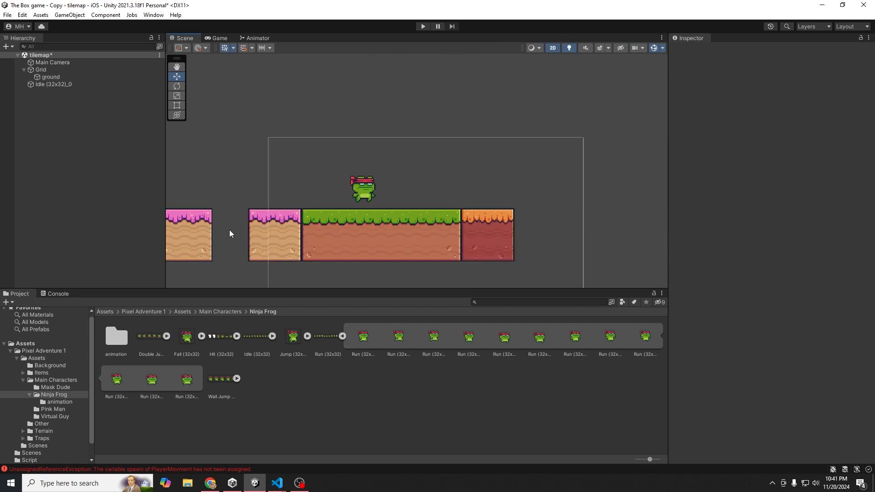
- Set the frog's Rigidbody 2D Collision Detection to Continuous and enter Play mode
left_click(364, 191)
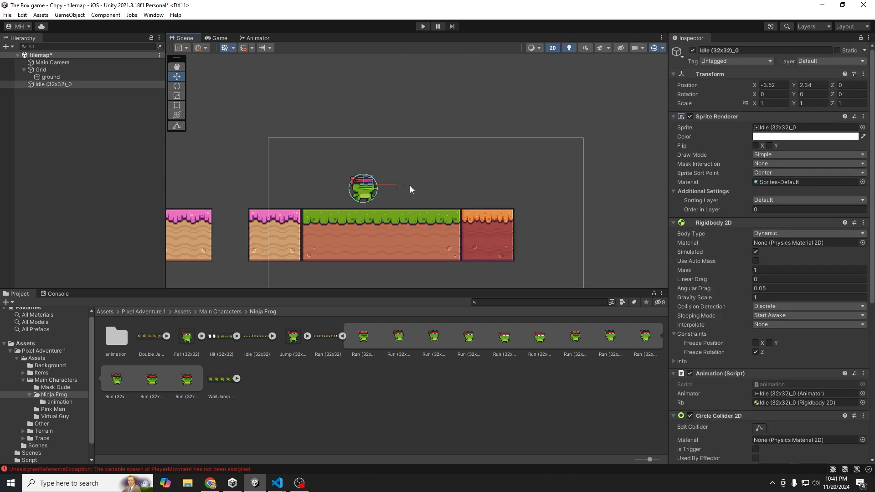
scroll(687, 299, "down", 2)
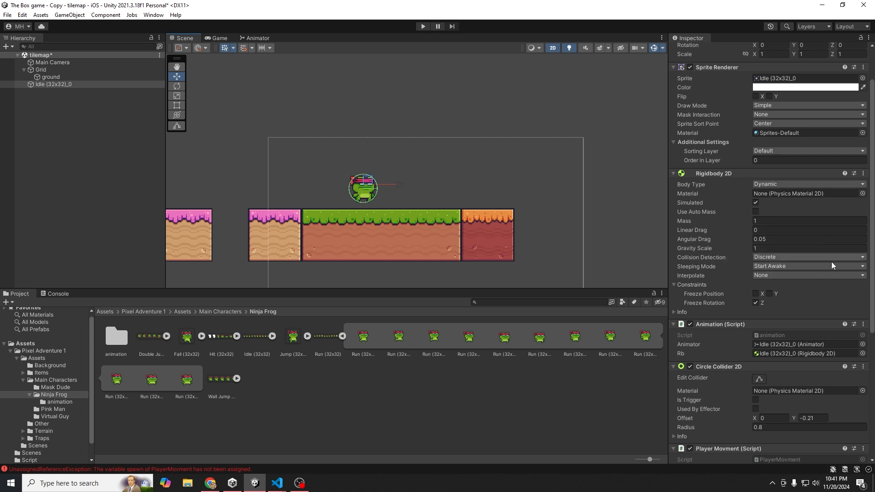
left_click(788, 259)
left_click(782, 277)
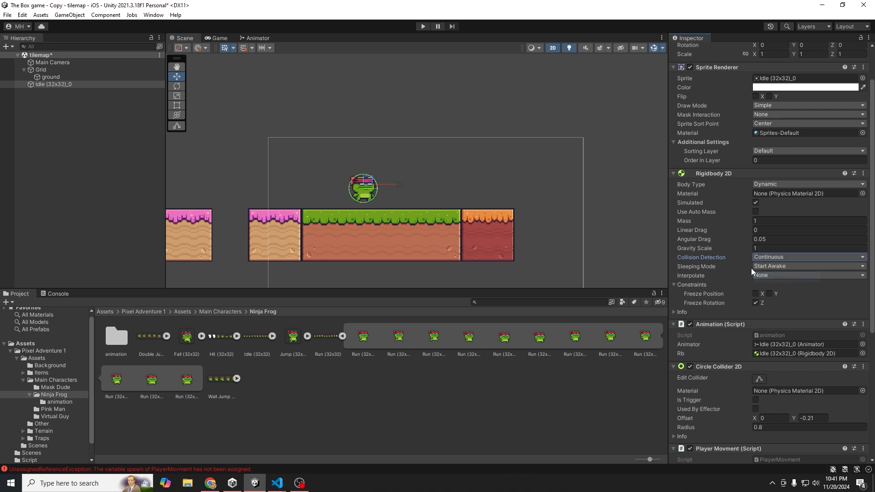
left_click(422, 27)
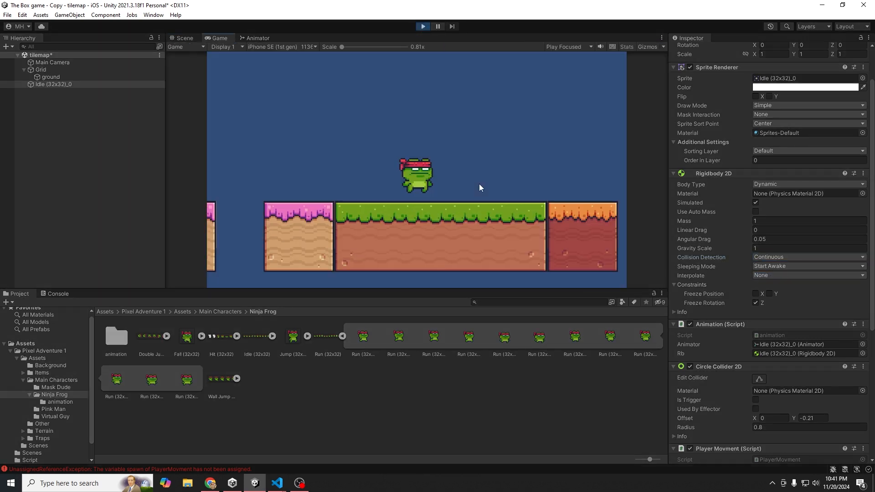
- Test the frog running with A/D and jumping, then stop and restart Play mode
key("a")
key("d")
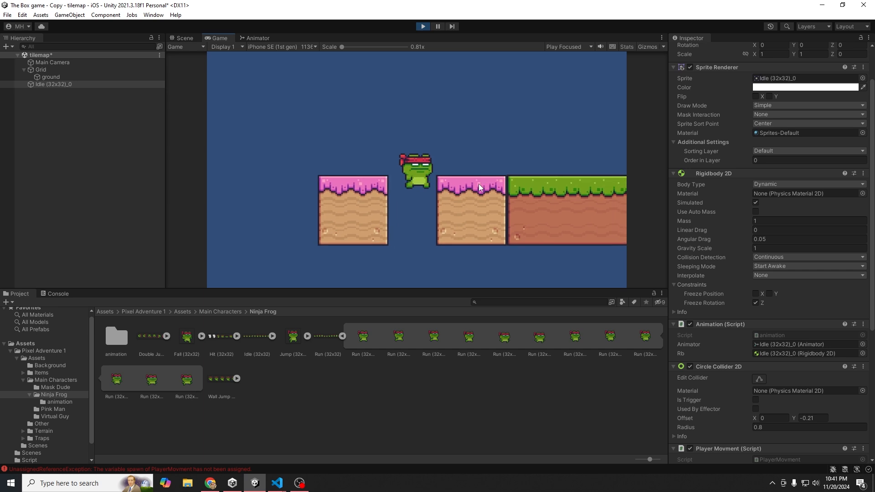
key("space")
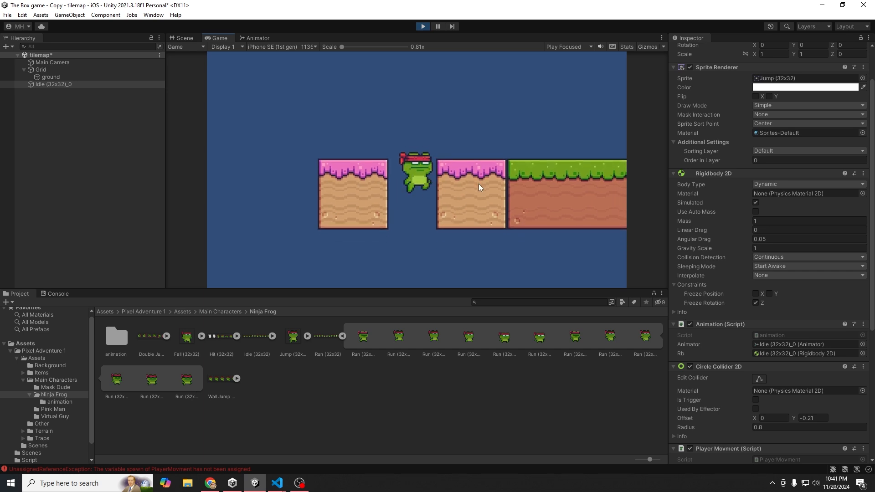
key("a")
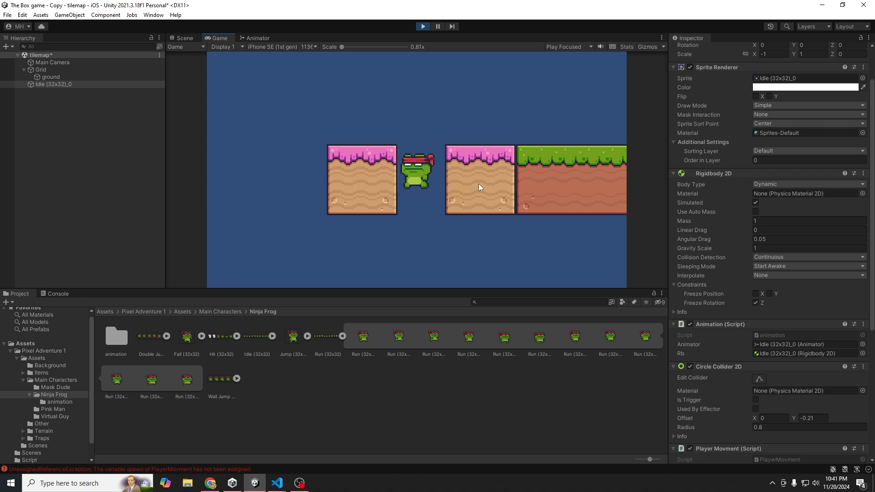
left_click(423, 27)
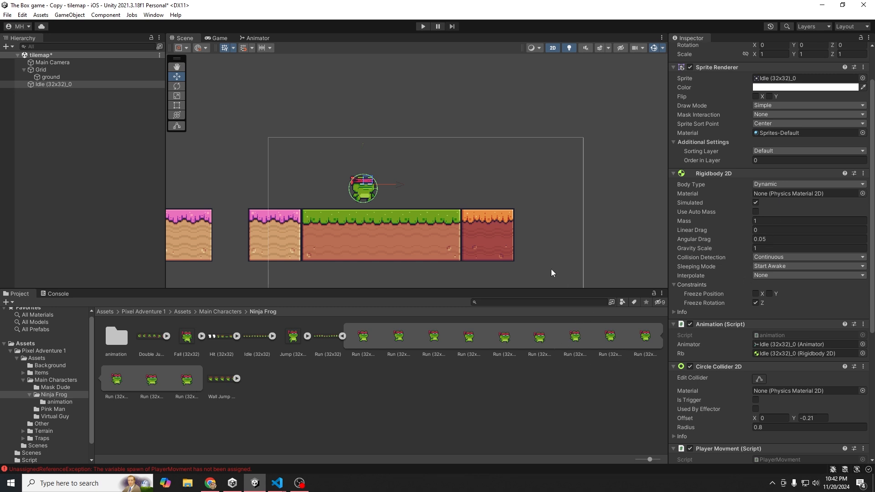
scroll(454, 245, "down", 4)
scroll(444, 235, "up", 4)
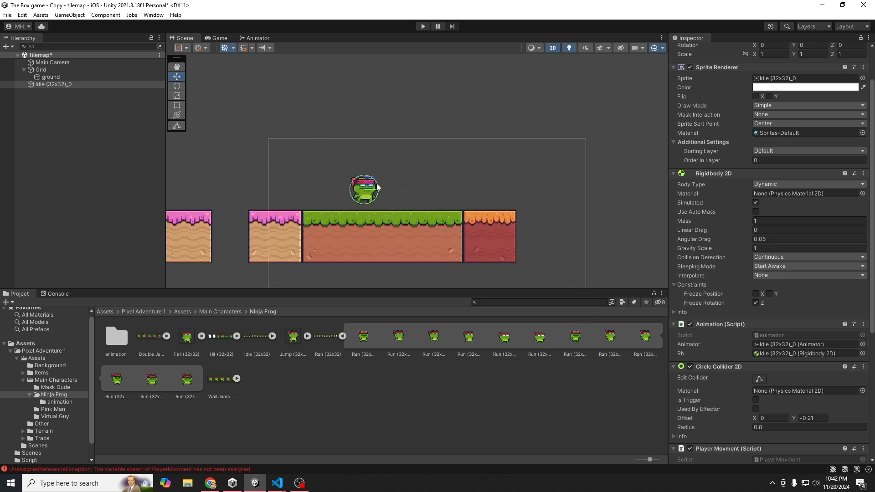
left_click(423, 27)
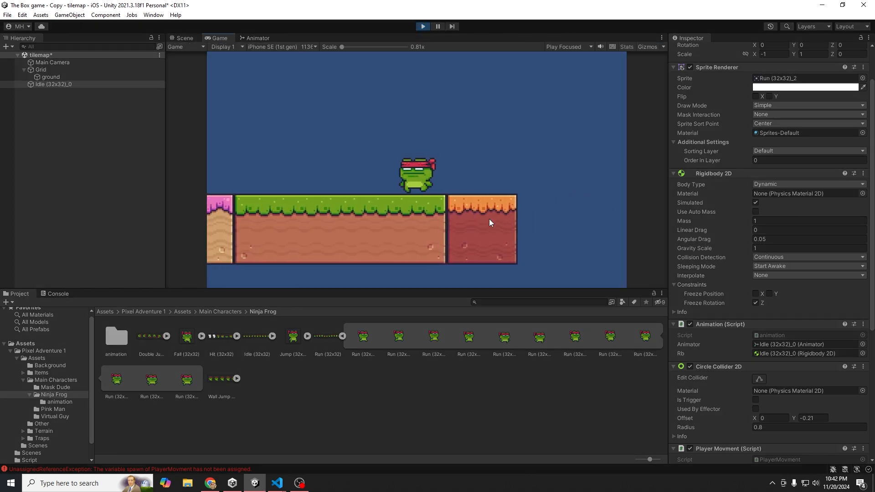
- Retest repeated jumps and left/right runs to confirm the frog lands on the platforms
key("space")
key("a")
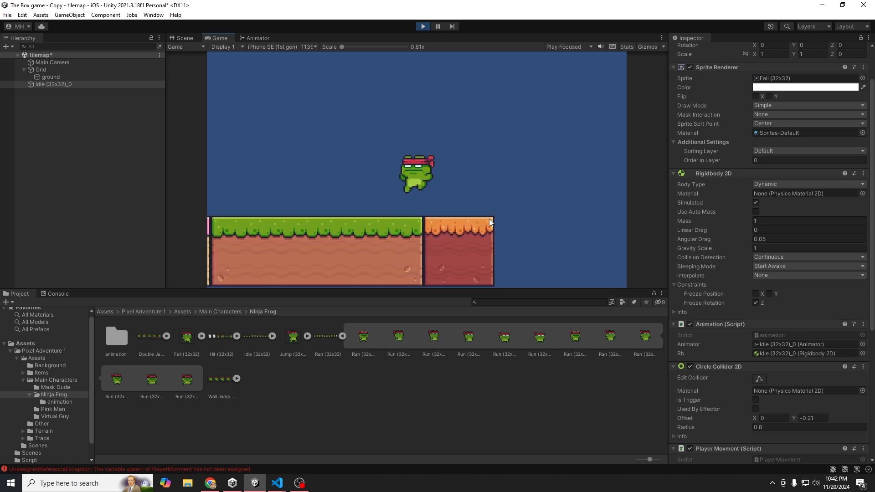
key("space")
key("d")
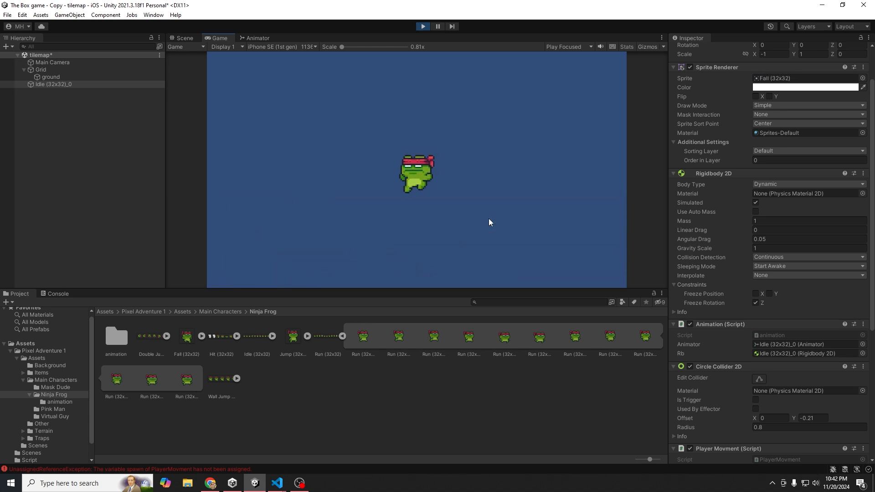
key("space")
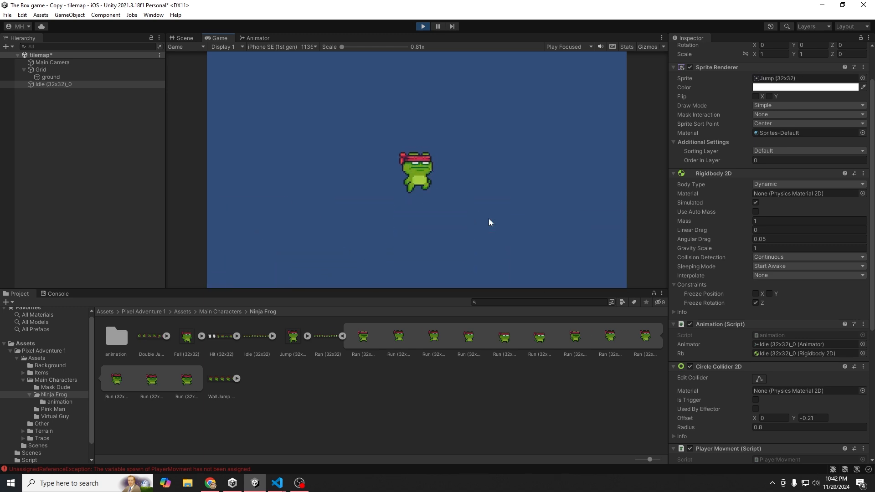
key("Left")
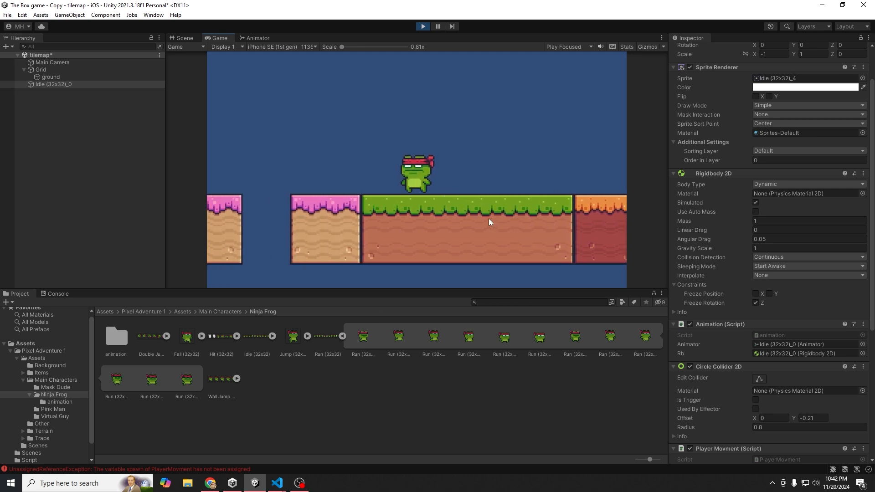
key("Right")
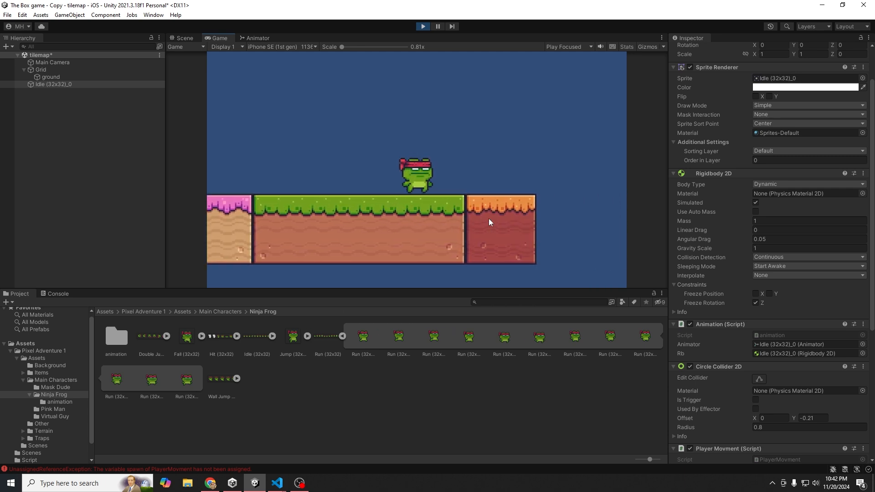
key("space")
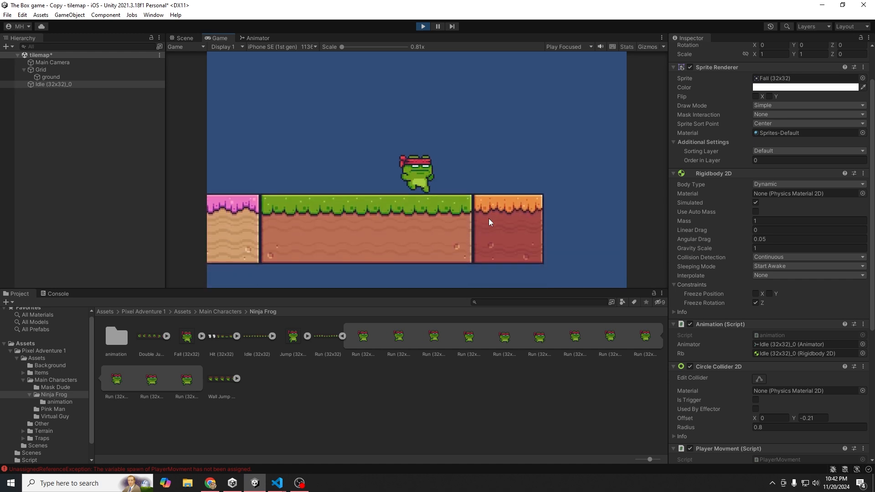
key("Left")
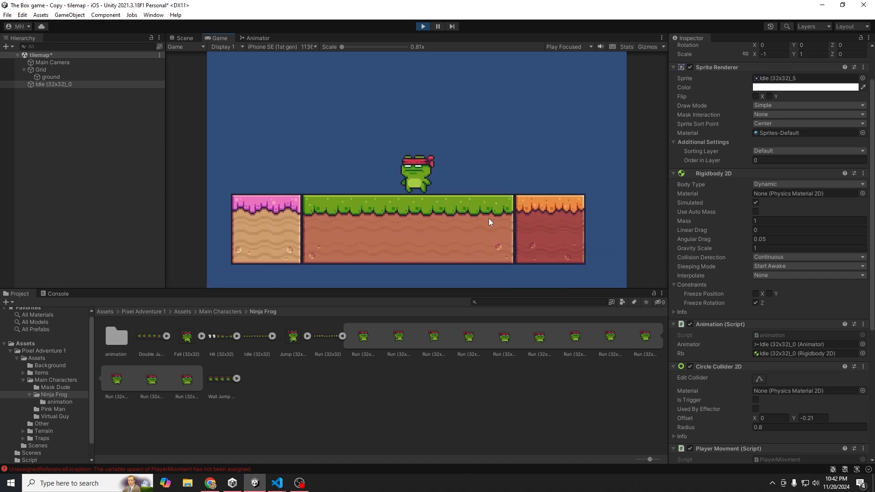